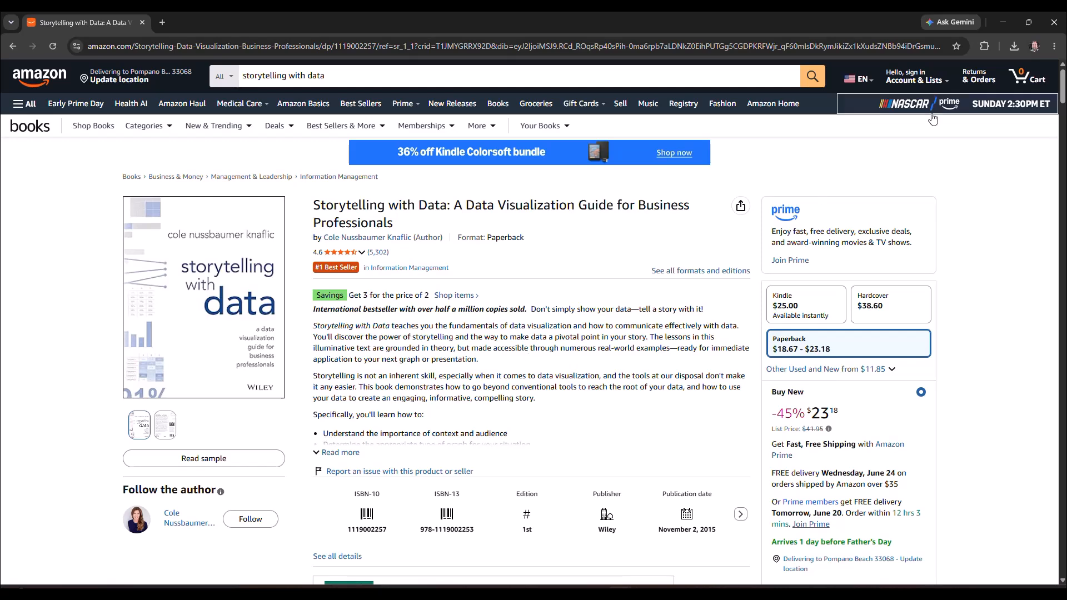
Switch to Power BI Desktop and examine the categories of built-in visuals in the full visual gallery.
left_click(999, 22)
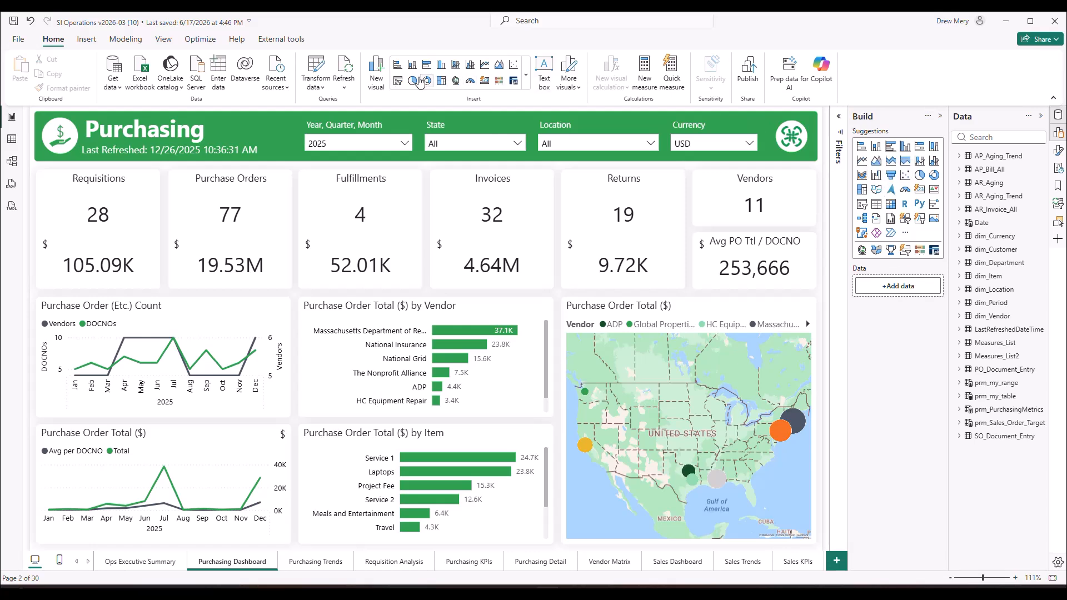
left_click(525, 80)
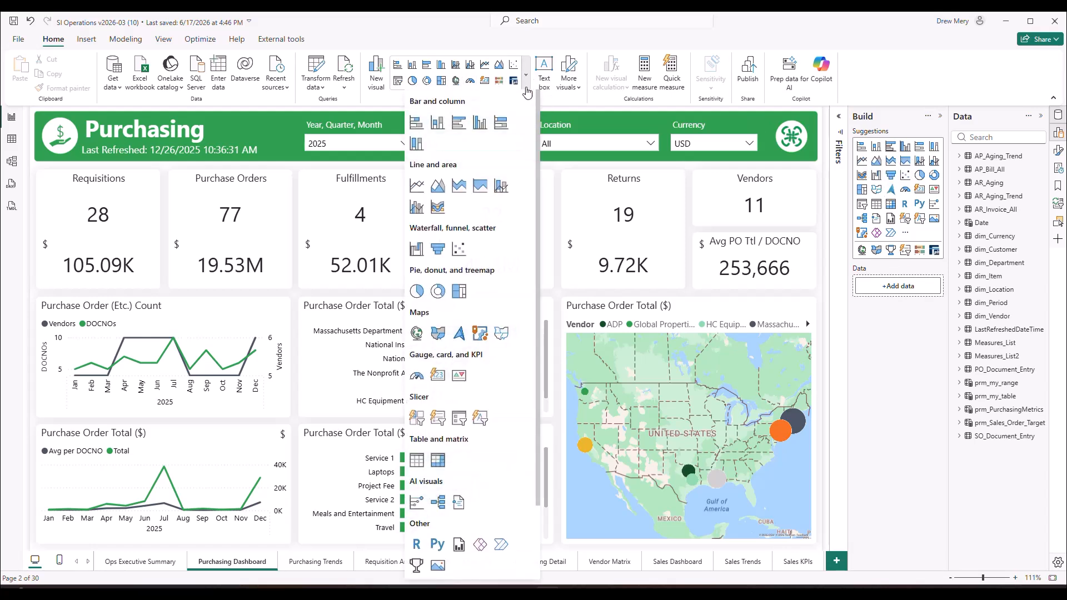
scroll(497, 192, "down", 2)
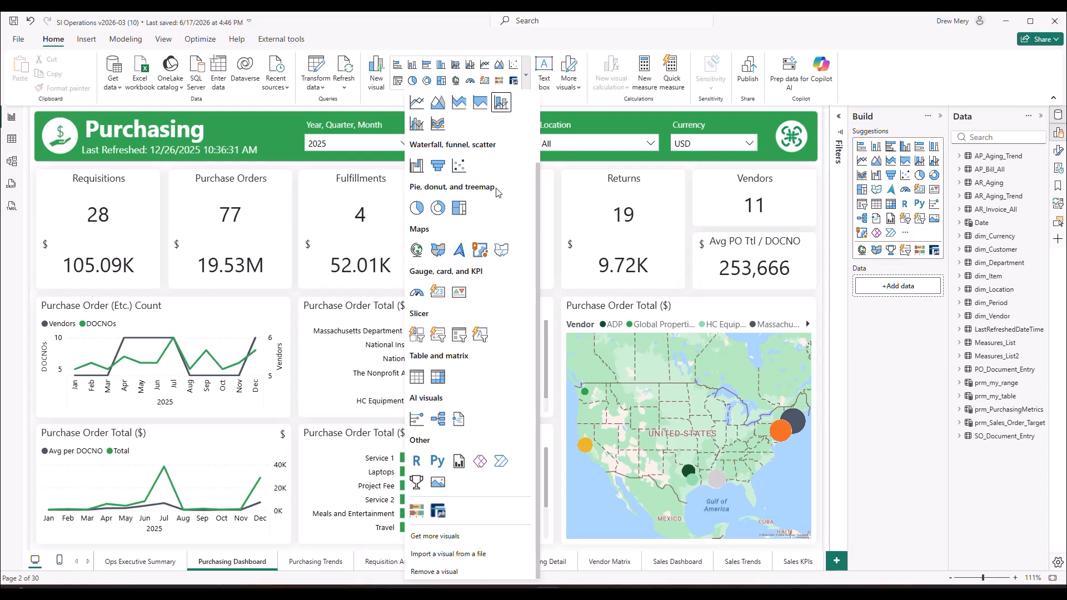
scroll(496, 183, "up", 2)
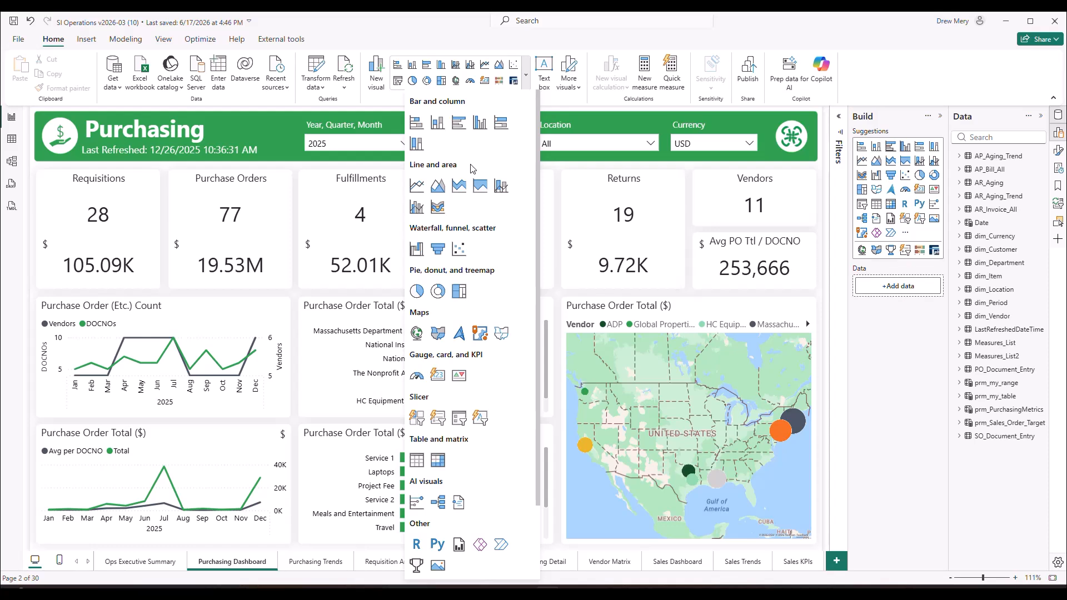
scroll(473, 168, "down", 3)
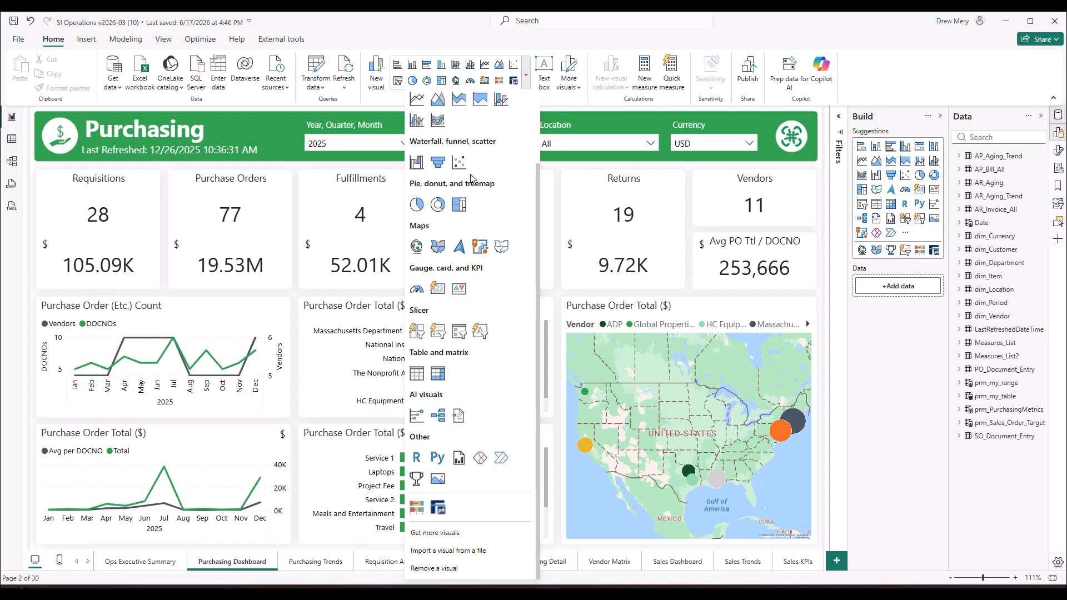
scroll(480, 193, "up", 2)
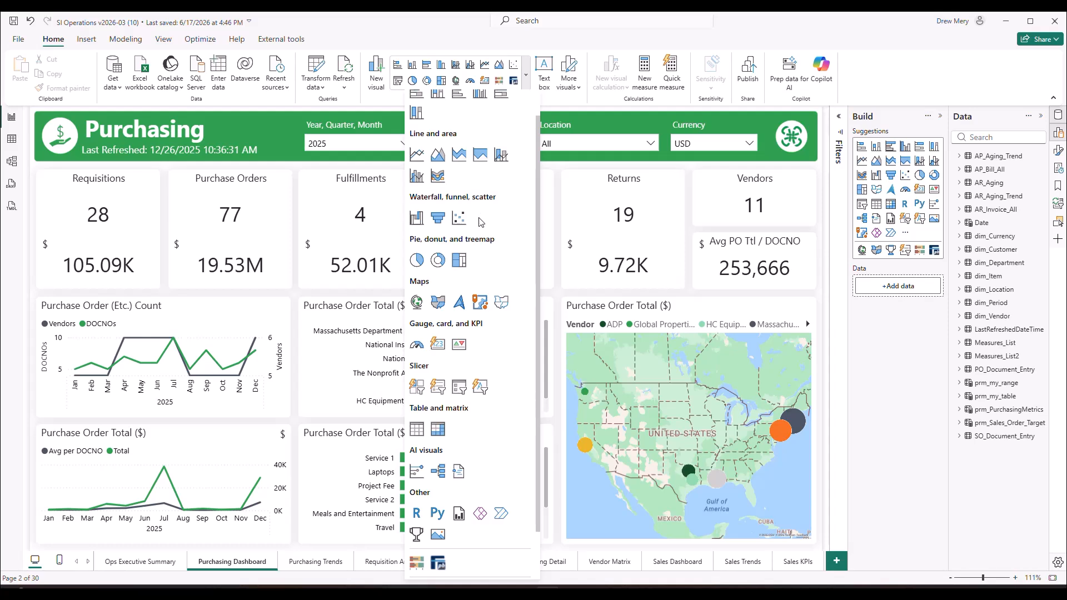
scroll(464, 480, "down", 1)
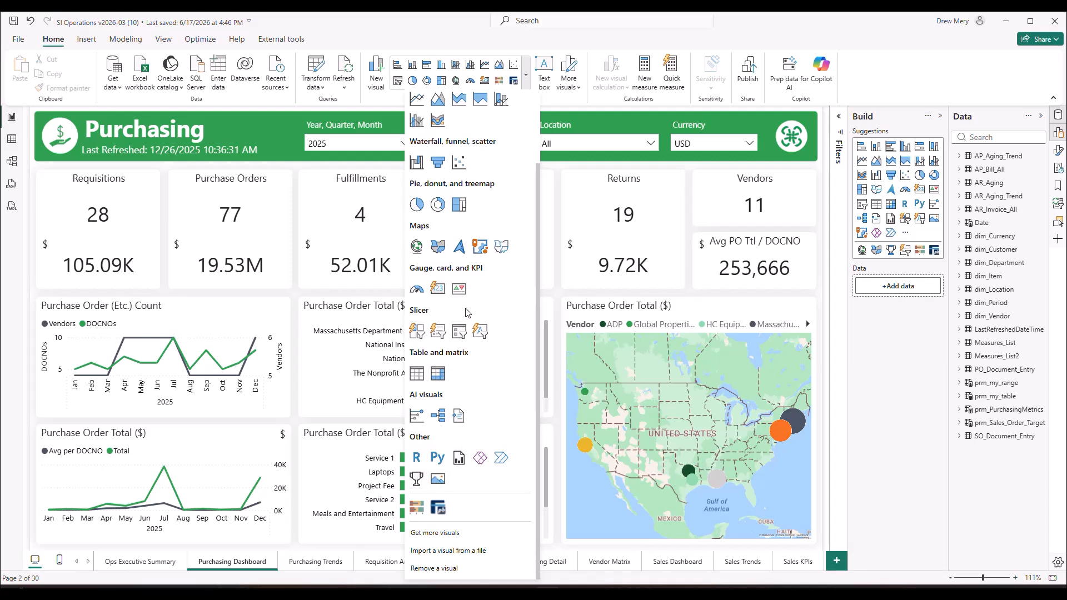
scroll(469, 311, "up", 3)
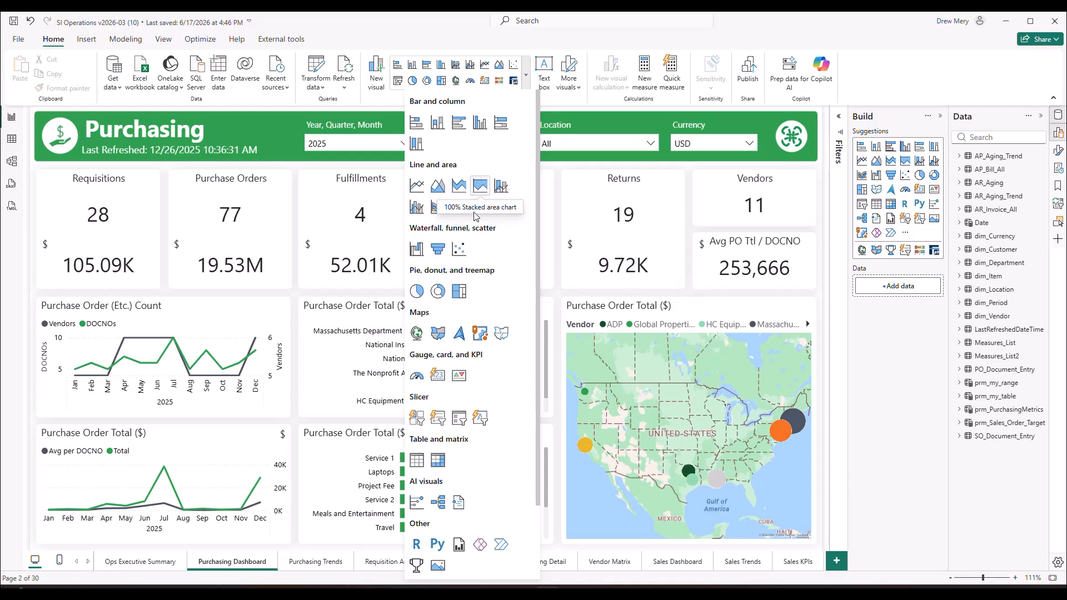
scroll(471, 200, "down", 2)
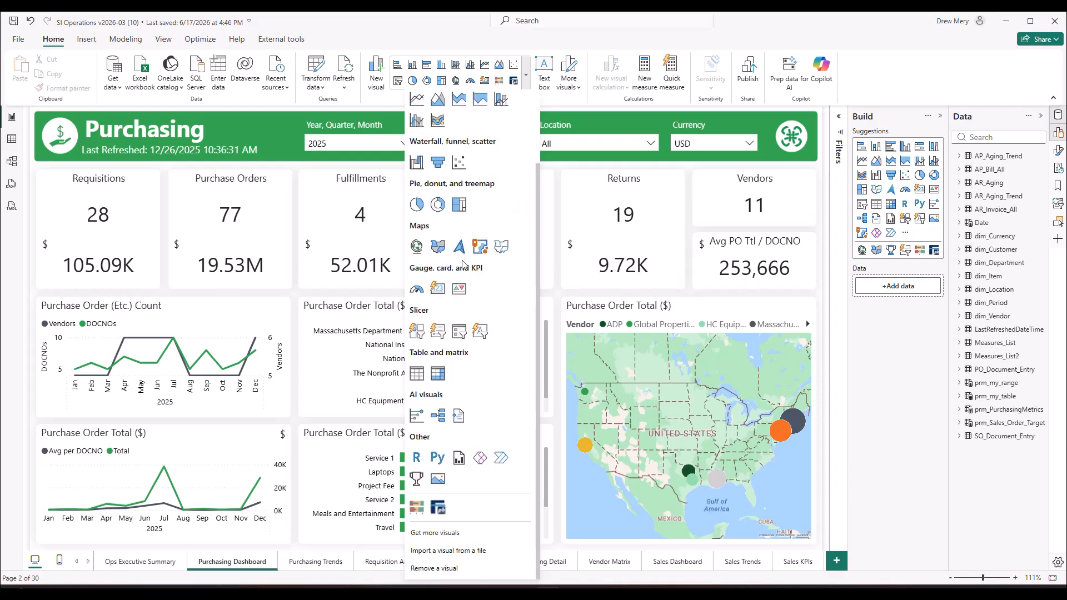
Open the catalogue of additional Power BI visuals and browse the visuals on offer.
left_click(428, 533)
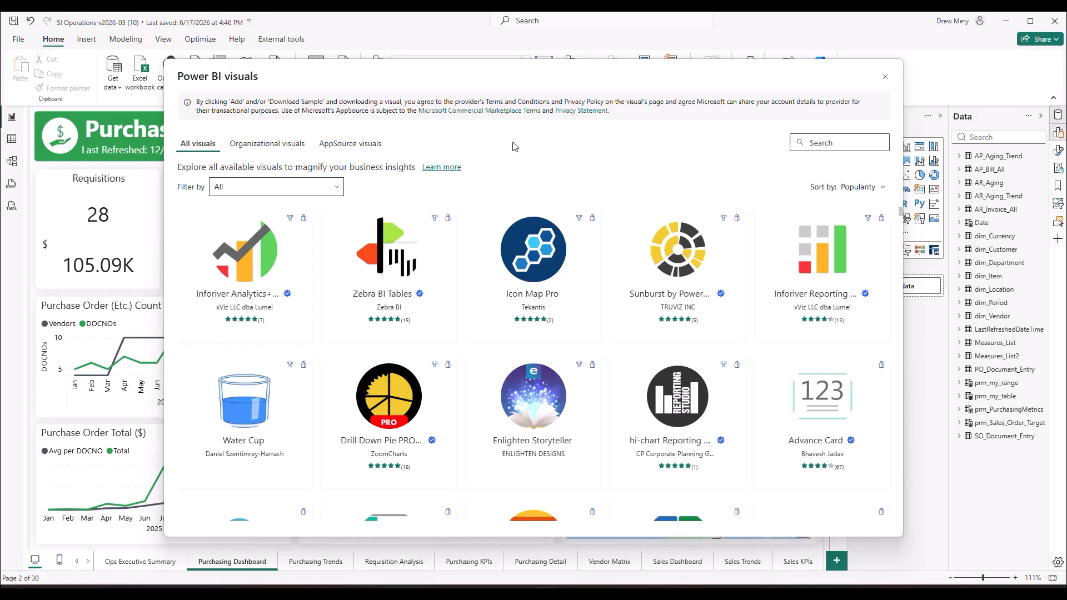
scroll(517, 255, "down", 20)
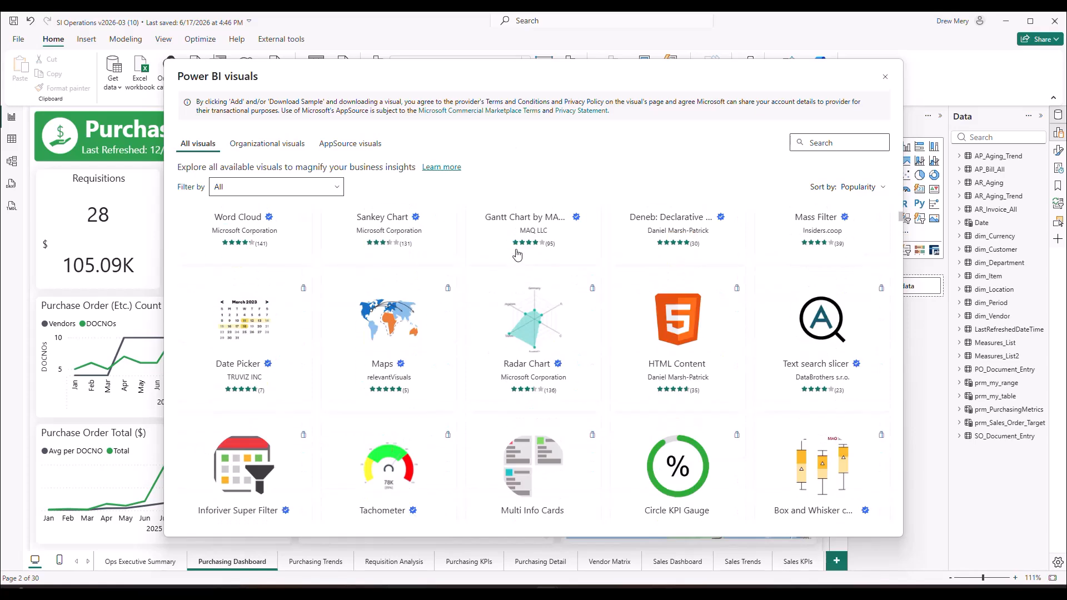
scroll(516, 256, "down", 15)
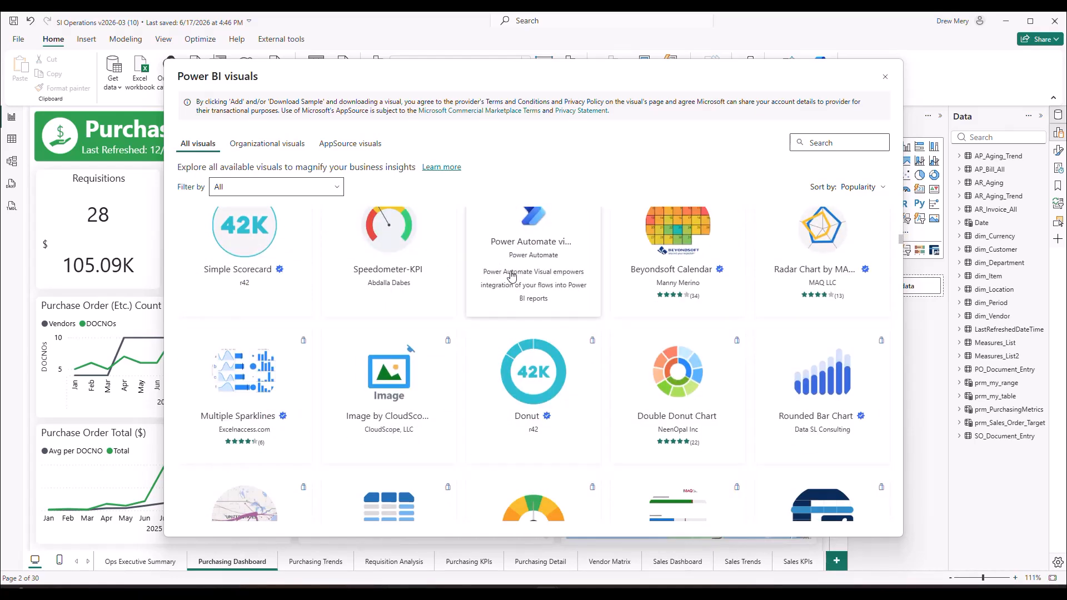
scroll(515, 278, "down", 10)
scroll(516, 278, "up", 5)
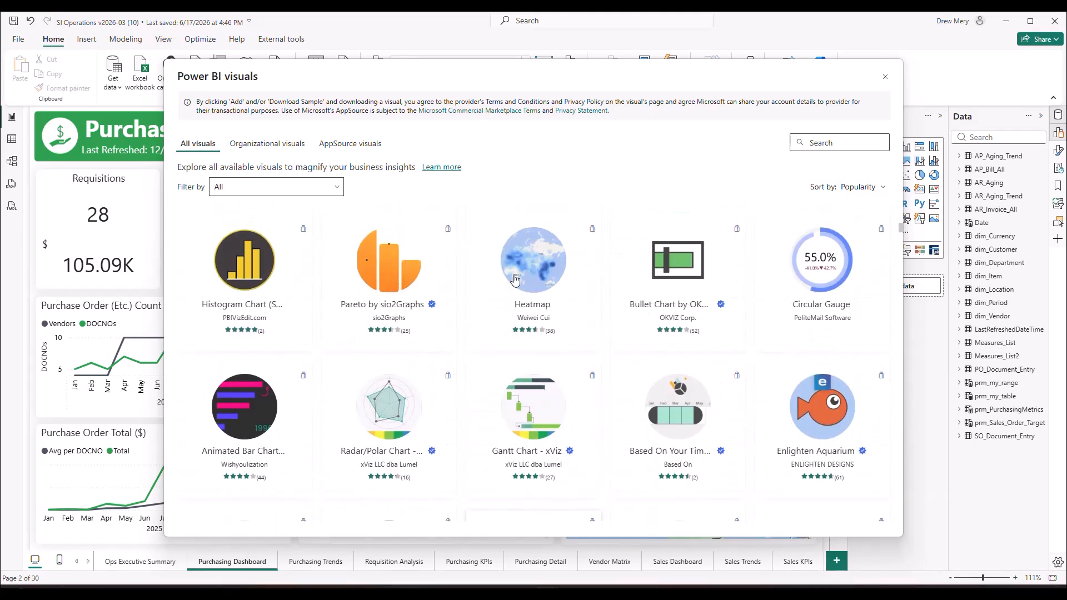
Filter the visuals catalogue by Comparison and by Flow, and reset the filter to All.
left_click(330, 190)
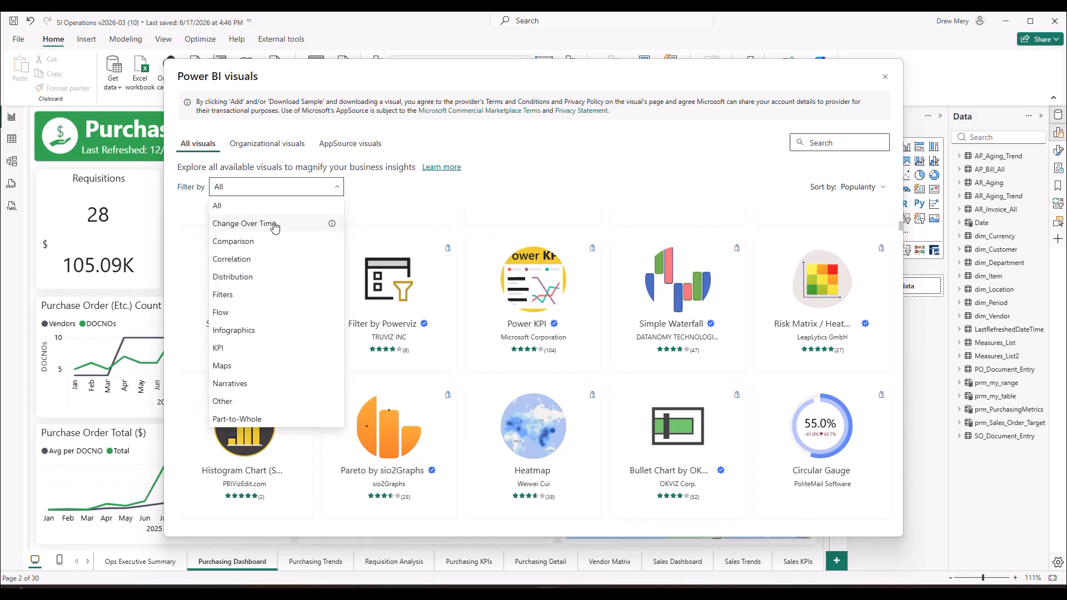
left_click(271, 242)
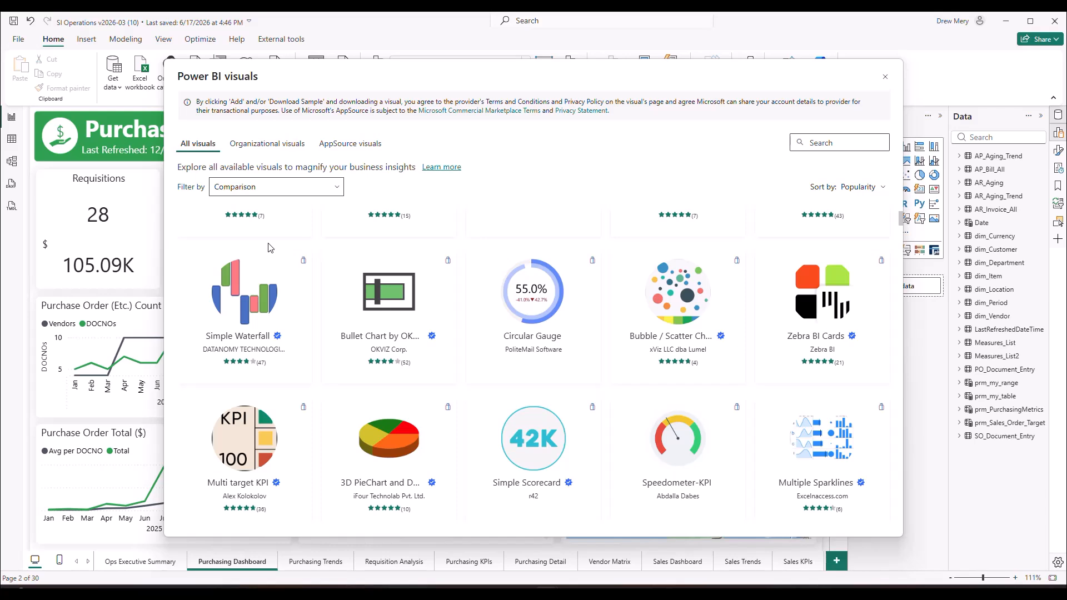
left_click(302, 187)
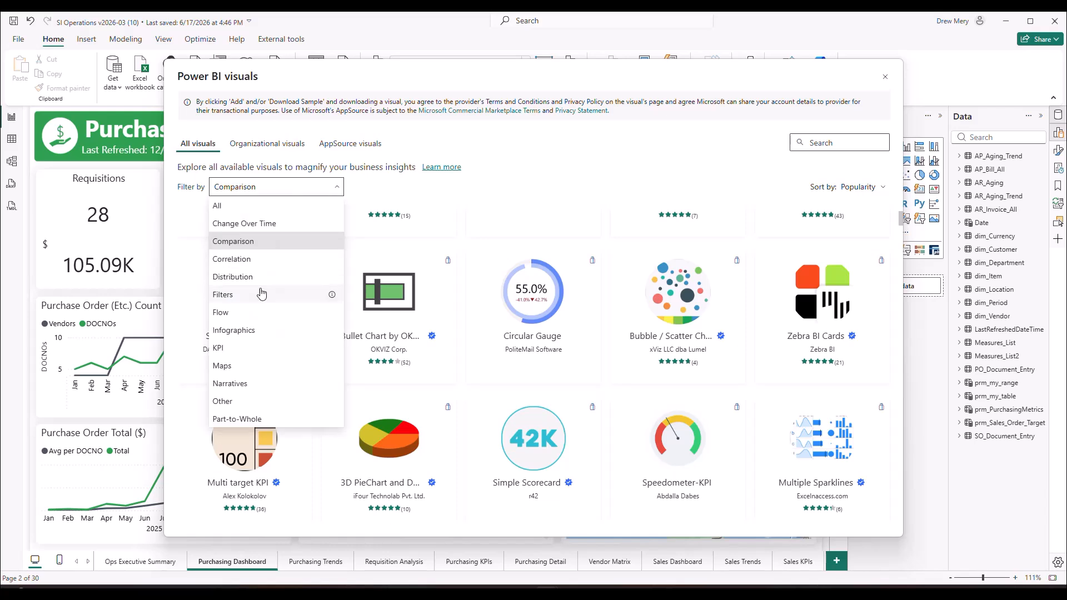
left_click(252, 316)
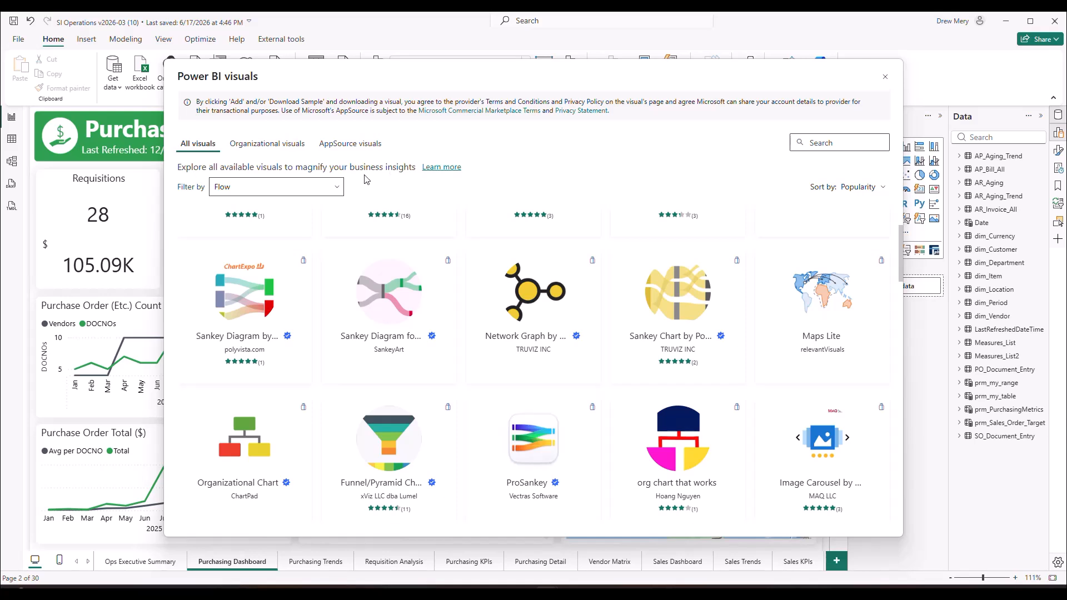
left_click(338, 187)
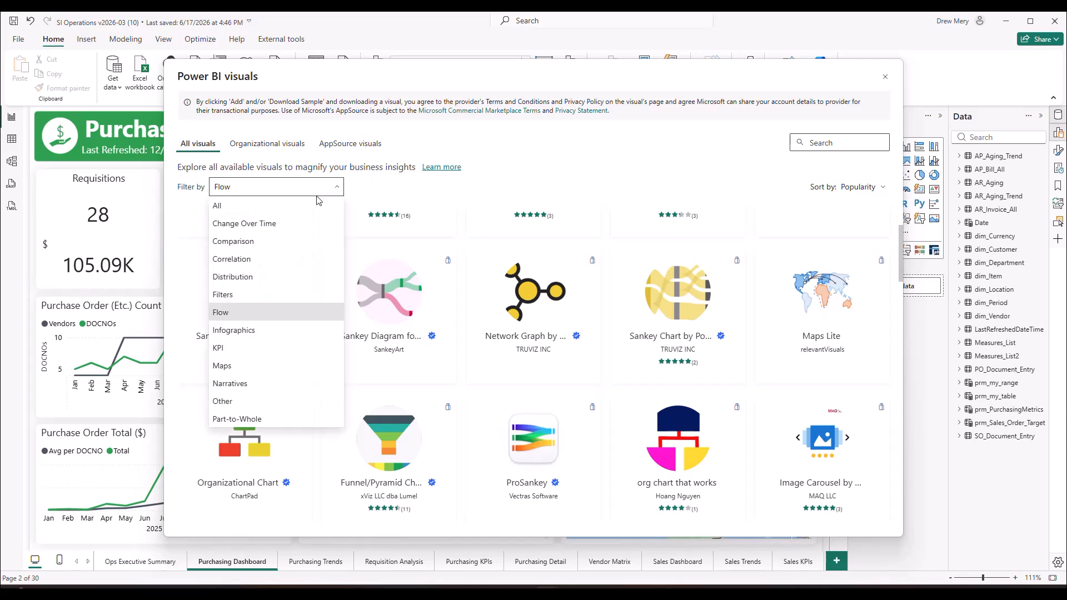
left_click(217, 206)
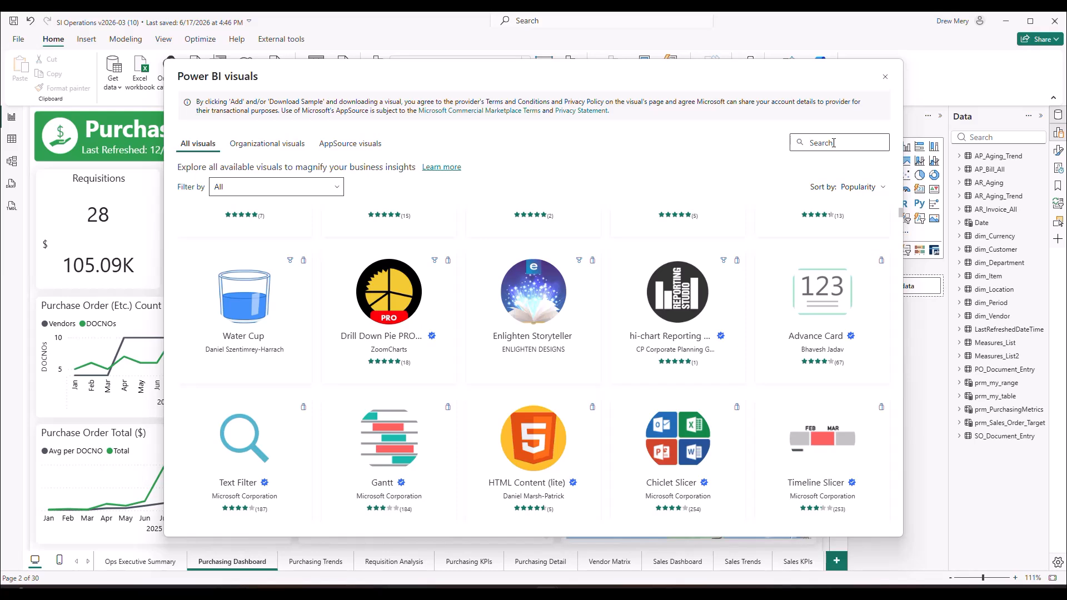
Search the visuals catalogue for "histogram" and for "bullet", and look through the matching visuals.
type("histor")
type("ram")
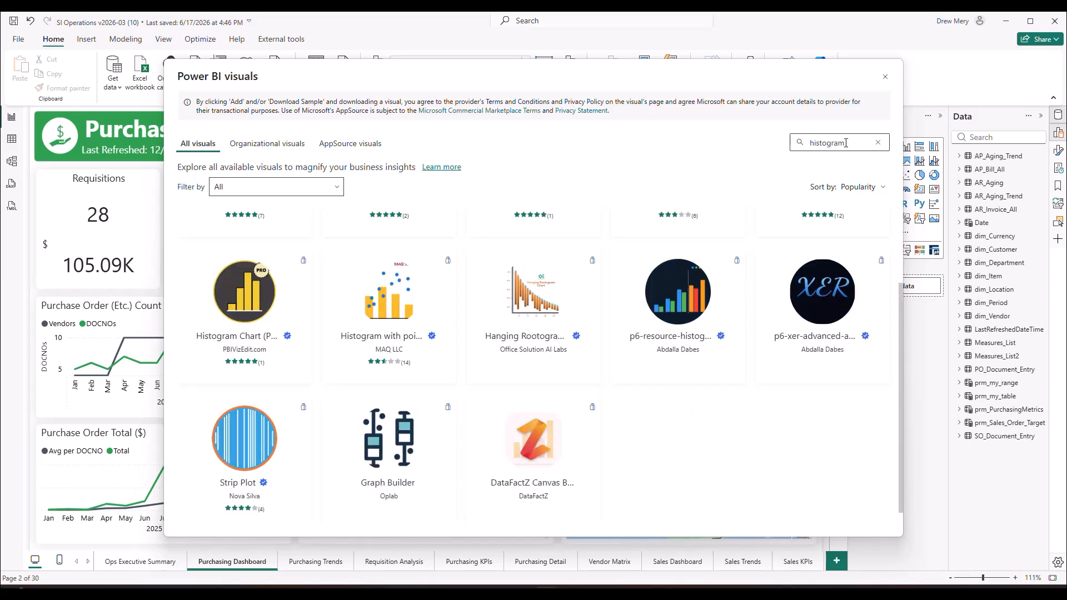
left_click_drag(845, 143, 809, 145)
type("bullet")
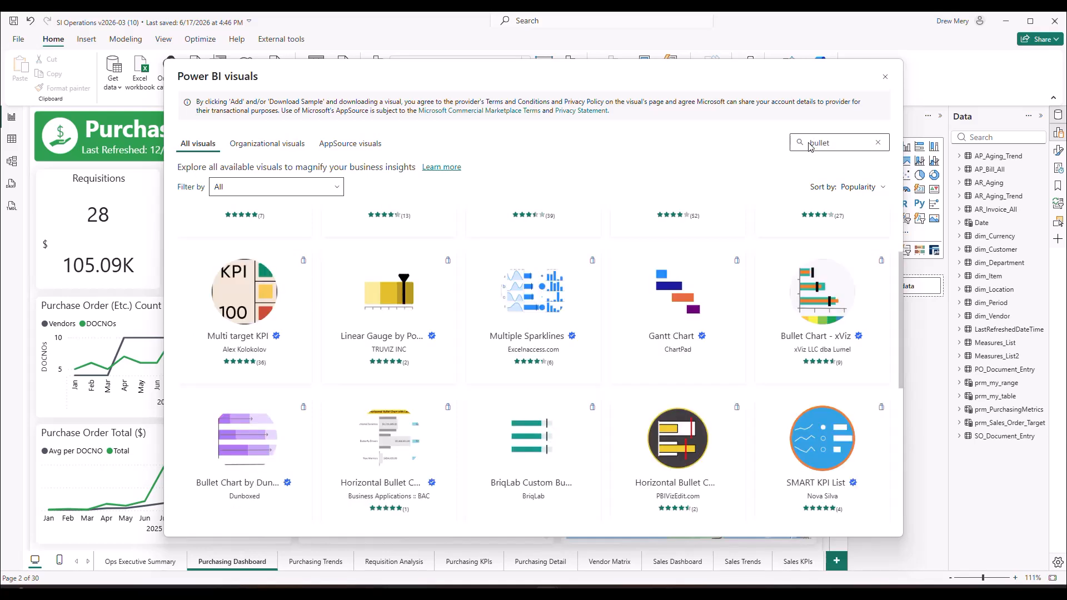
scroll(722, 253, "down", 4)
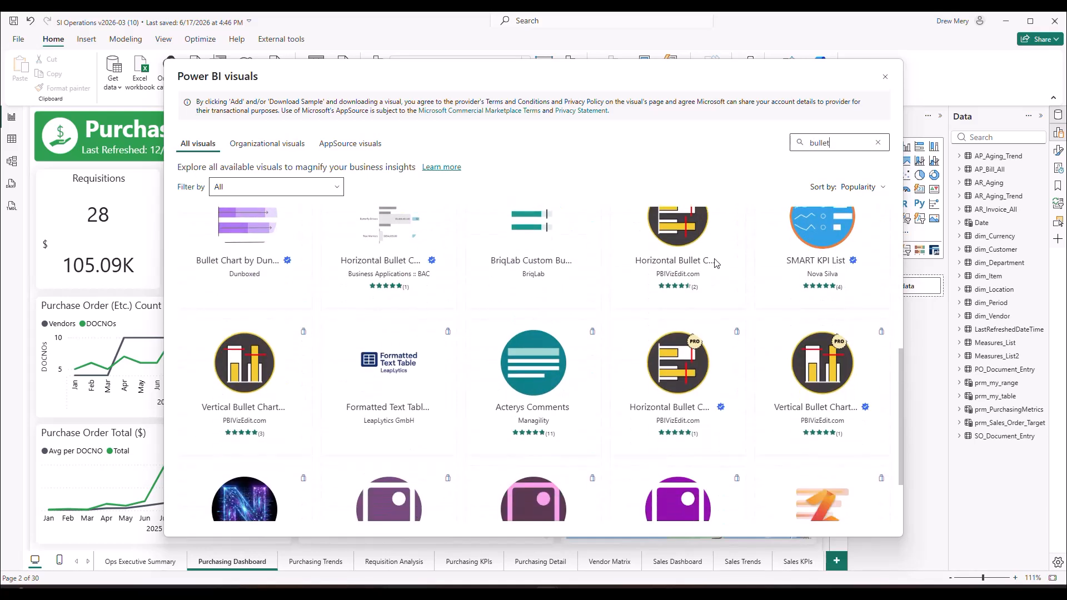
scroll(715, 263, "down", 3)
scroll(712, 245, "up", 7)
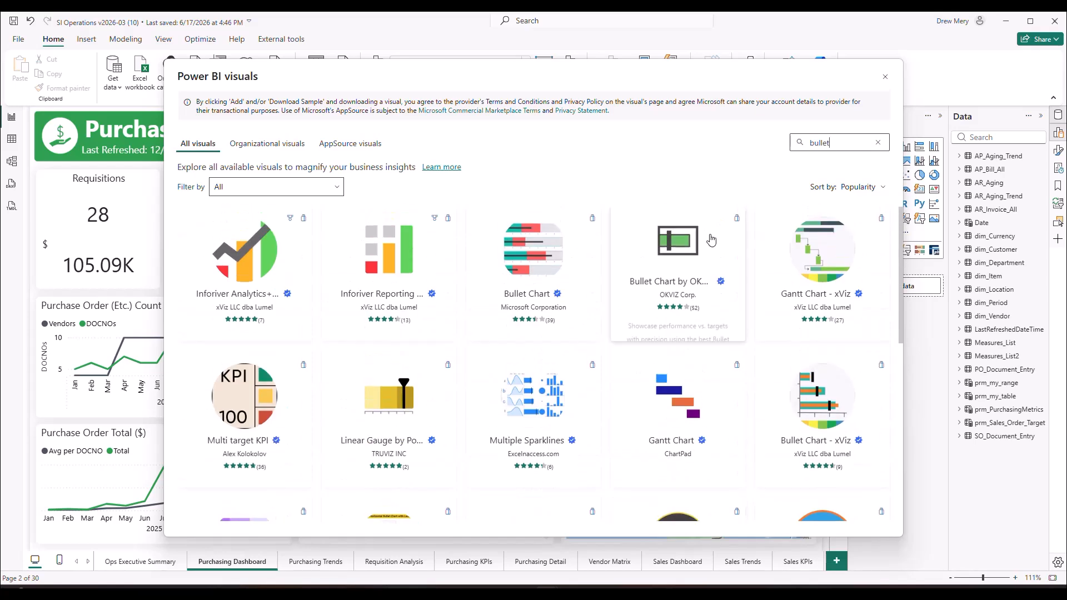
Clear the catalogue search and close the Power BI visuals dialog without adding a visual.
left_click(879, 144)
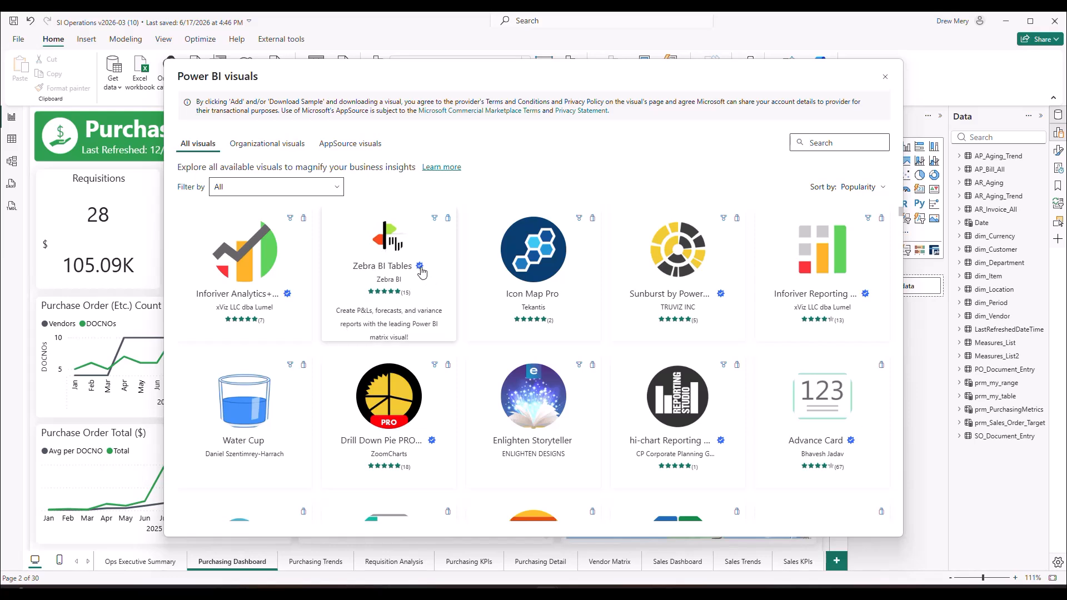
mouse_move(422, 272)
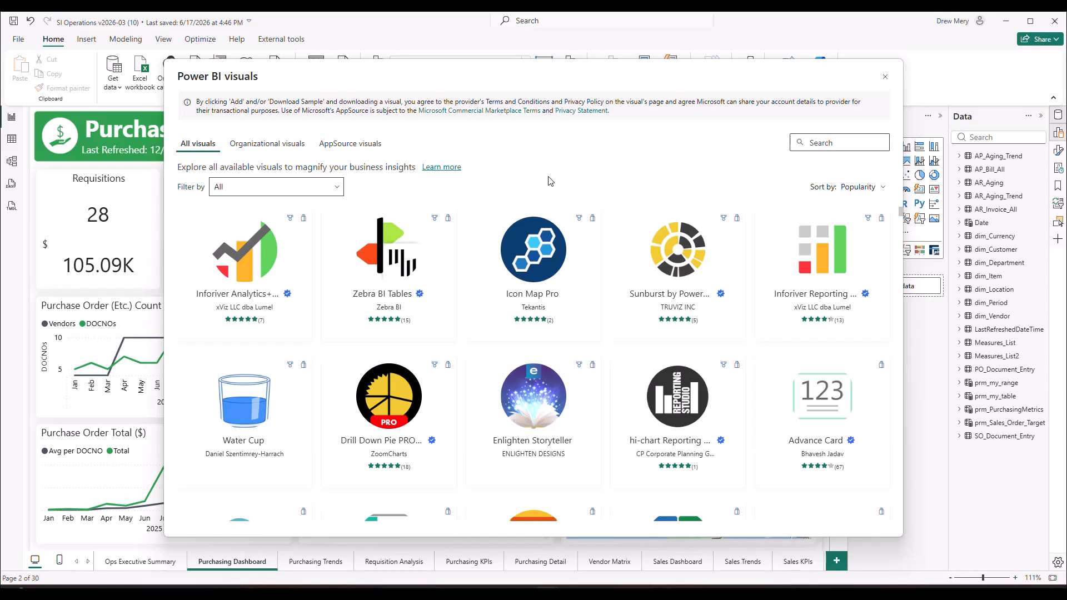
left_click(885, 80)
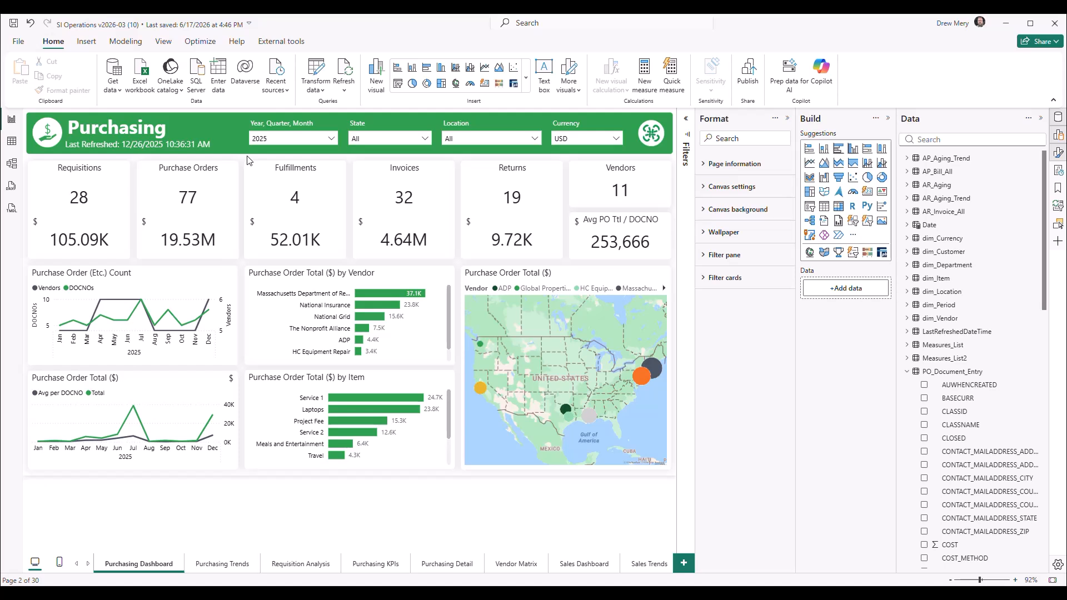
Open the multi-card layout settings of the Requisitions card and check its style options, keeping Tiles.
left_click(114, 204)
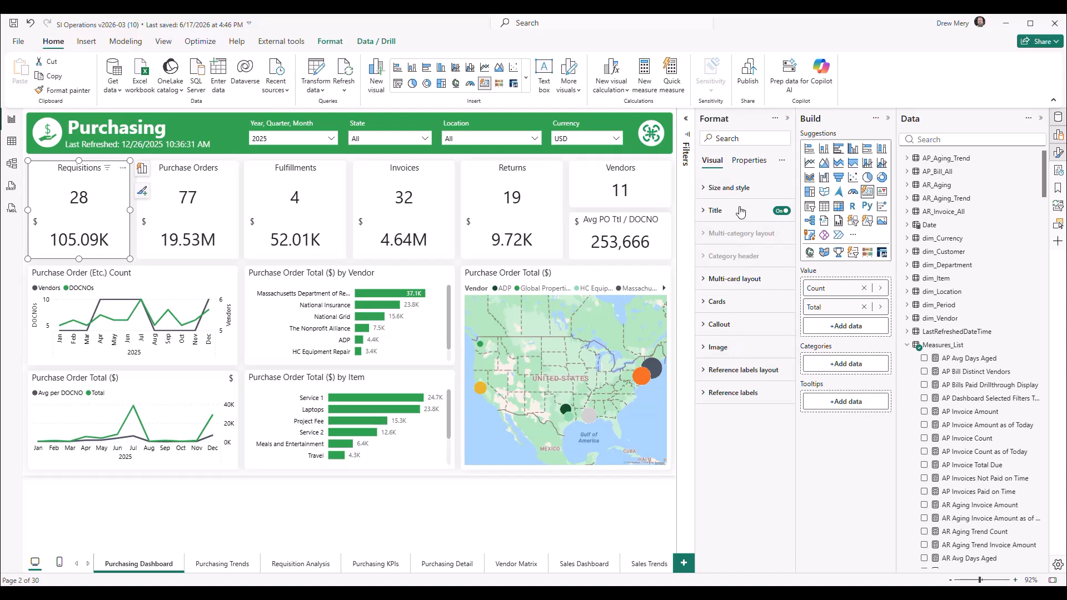
left_click(736, 280)
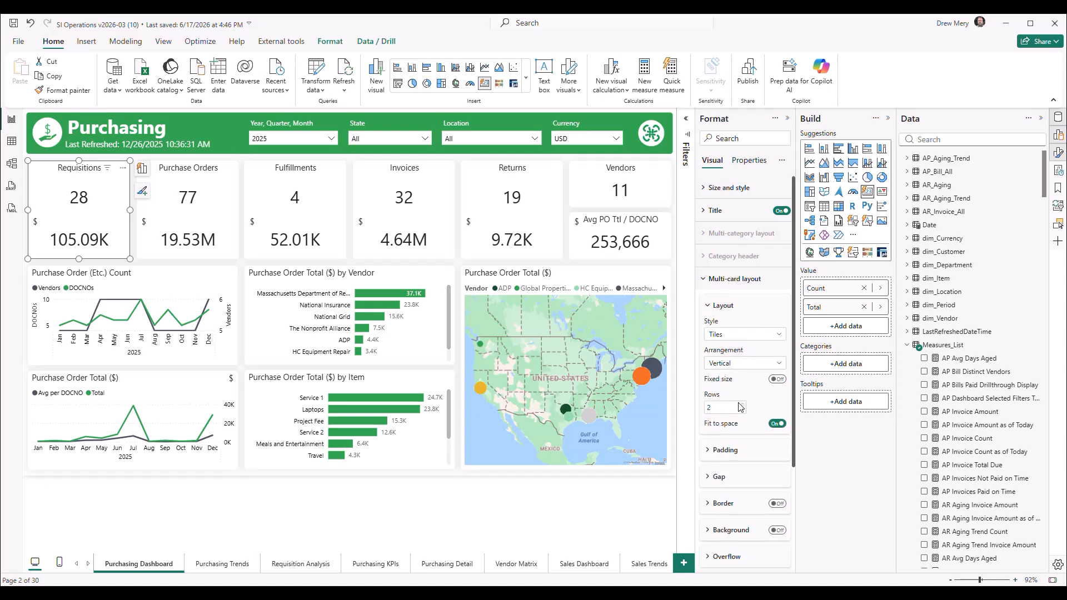
left_click(747, 334)
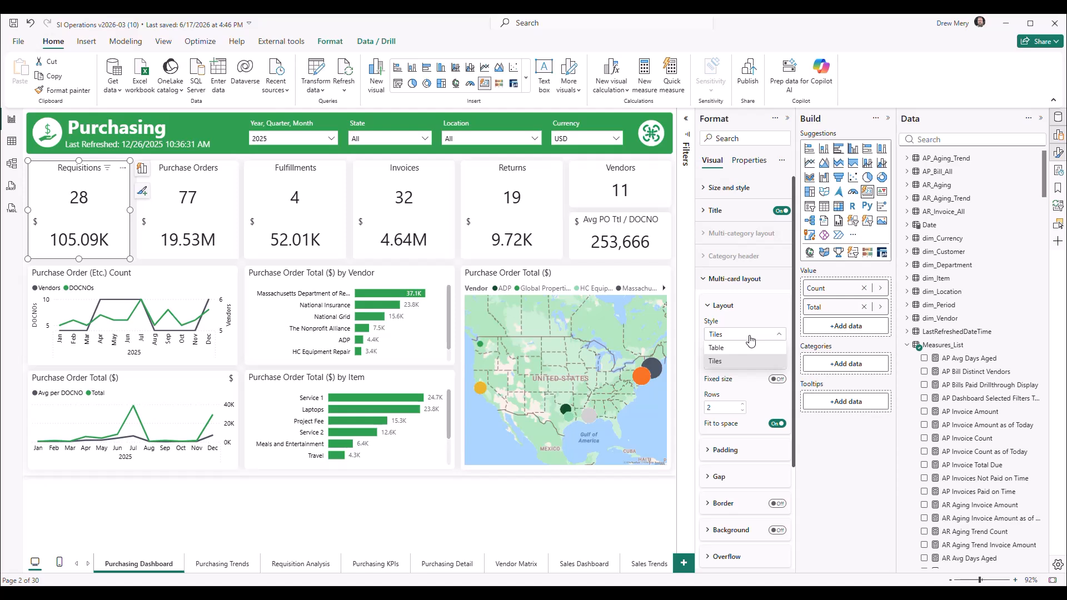
left_click(748, 350)
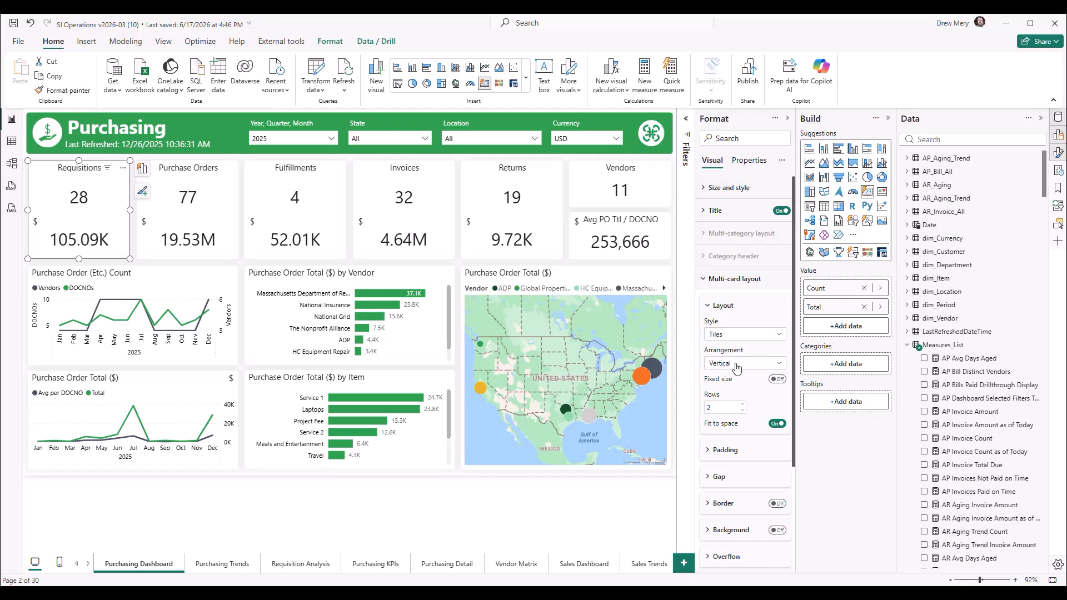
Try the Horizontal arrangement for the Requisitions card's tiles, and set it back to Vertical.
left_click(740, 364)
left_click(743, 377)
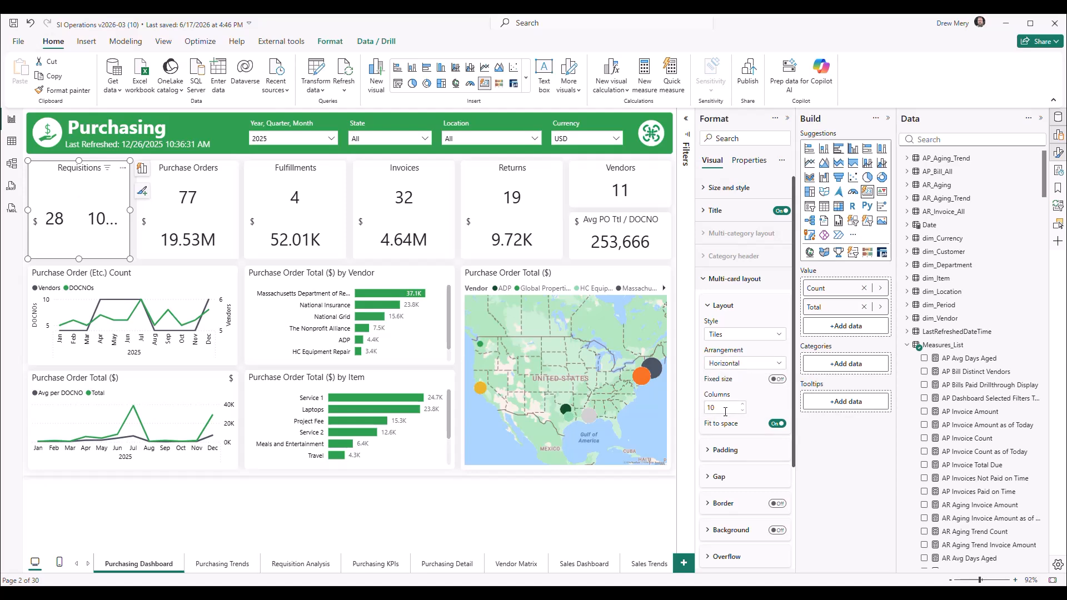
left_click(739, 363)
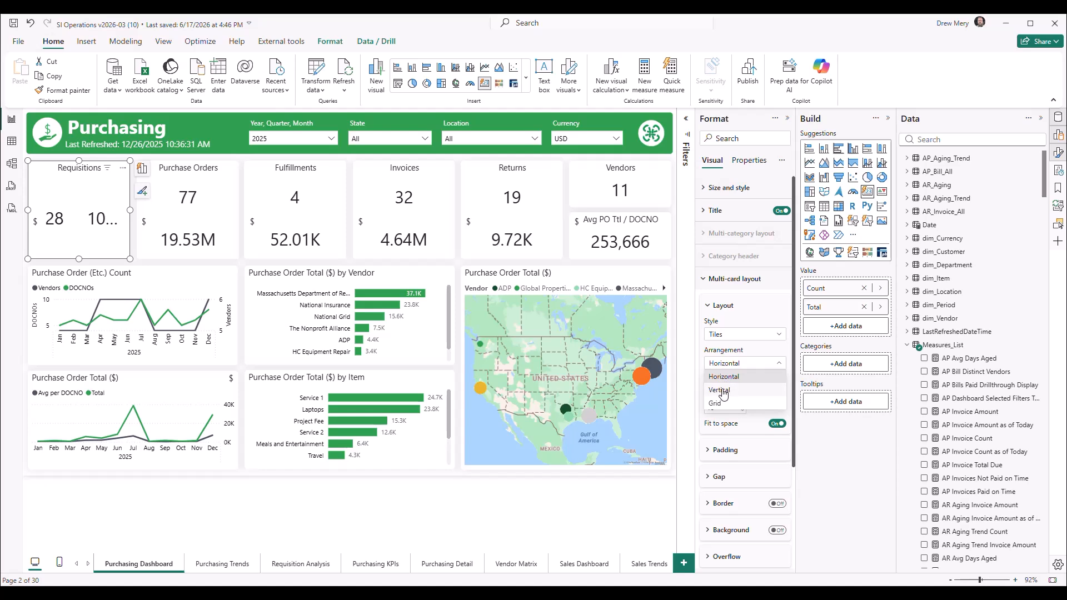
left_click(724, 390)
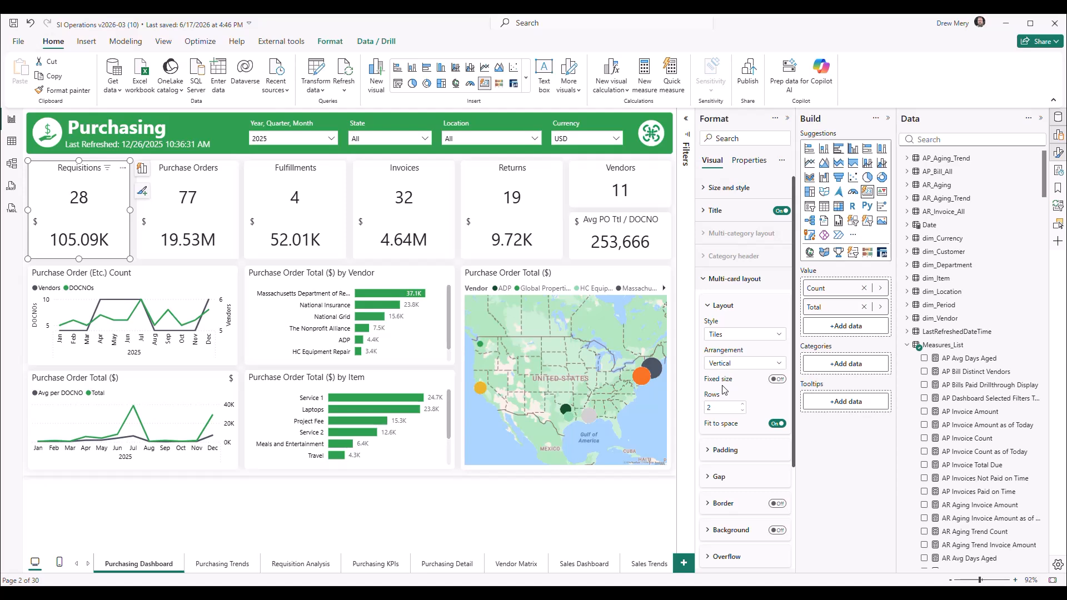
Review the remaining multi-card layout settings of the Requisitions card and collapse that section.
scroll(728, 378, "down", 3)
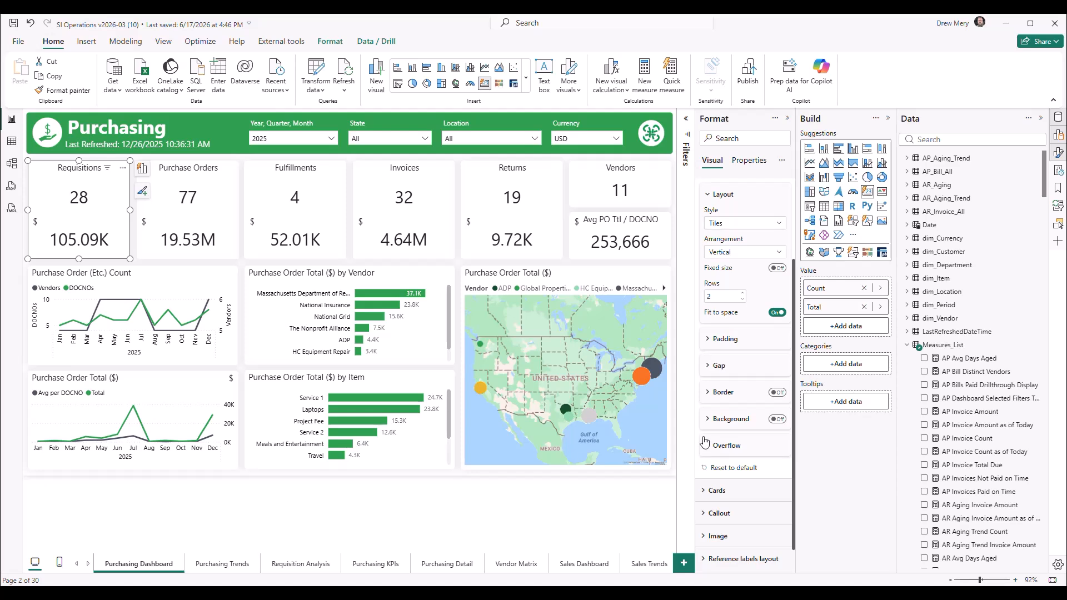
mouse_move(82, 255)
scroll(730, 298, "up", 3)
left_click(733, 281)
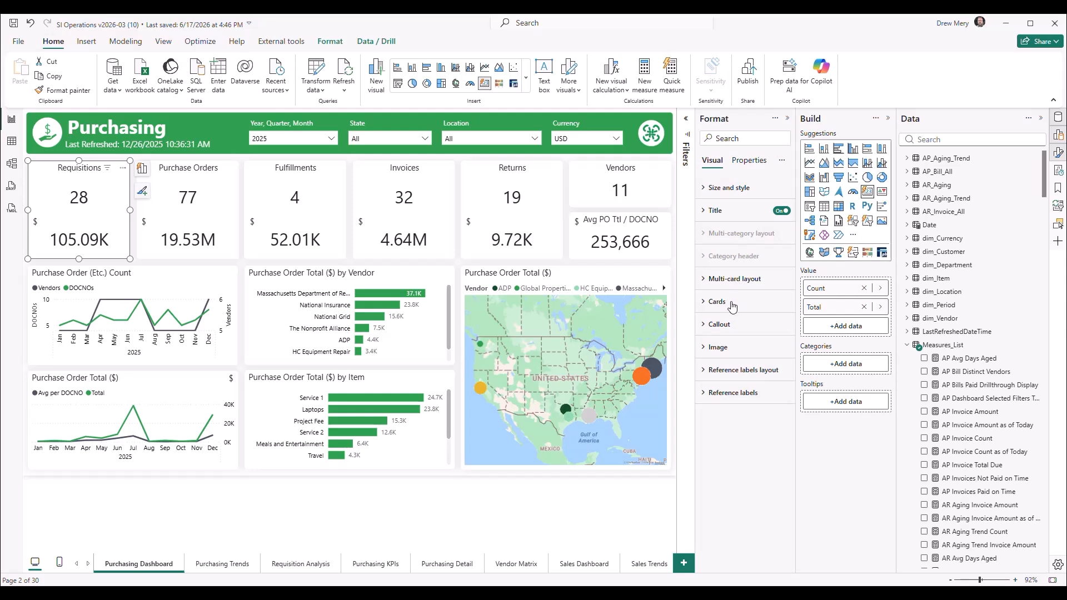
Try a shadow on all tiles of the Requisitions card, turn it off again and collapse the Cards settings.
left_click(731, 304)
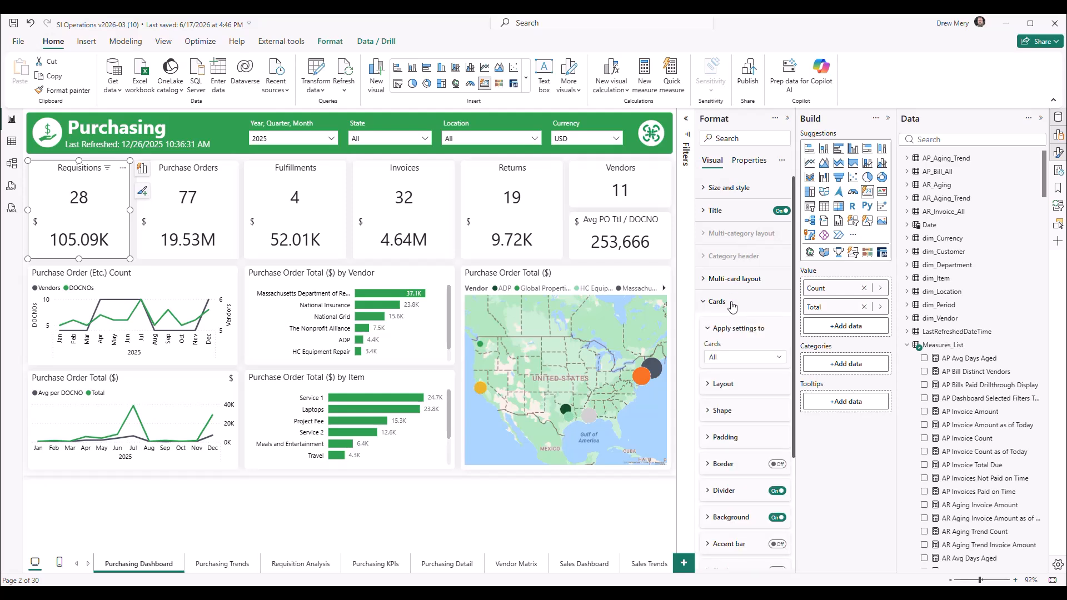
scroll(757, 304, "down", 2)
scroll(756, 303, "down", 1)
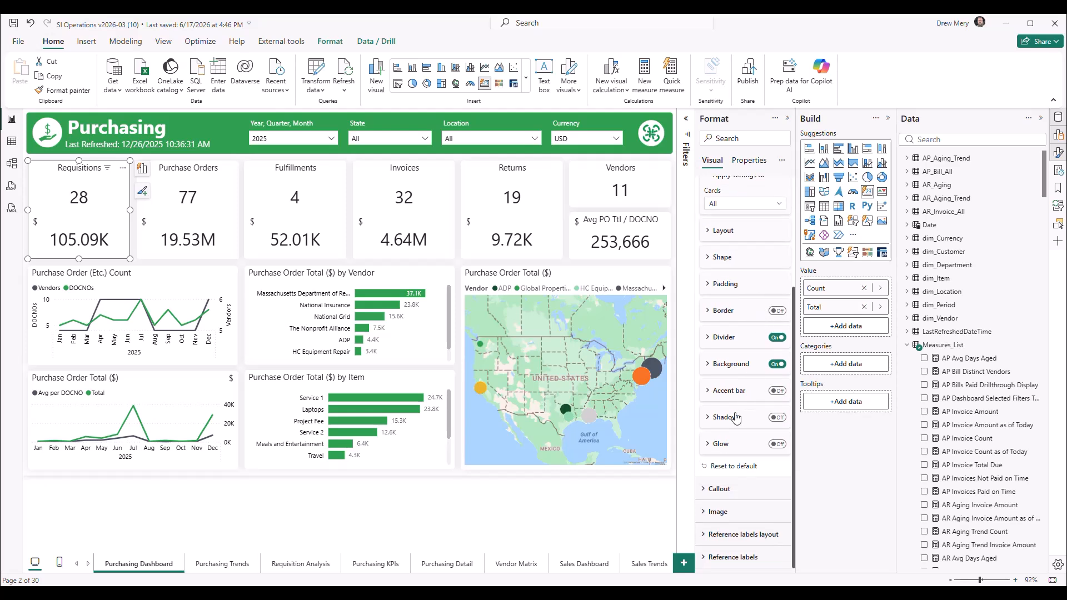
left_click(778, 418)
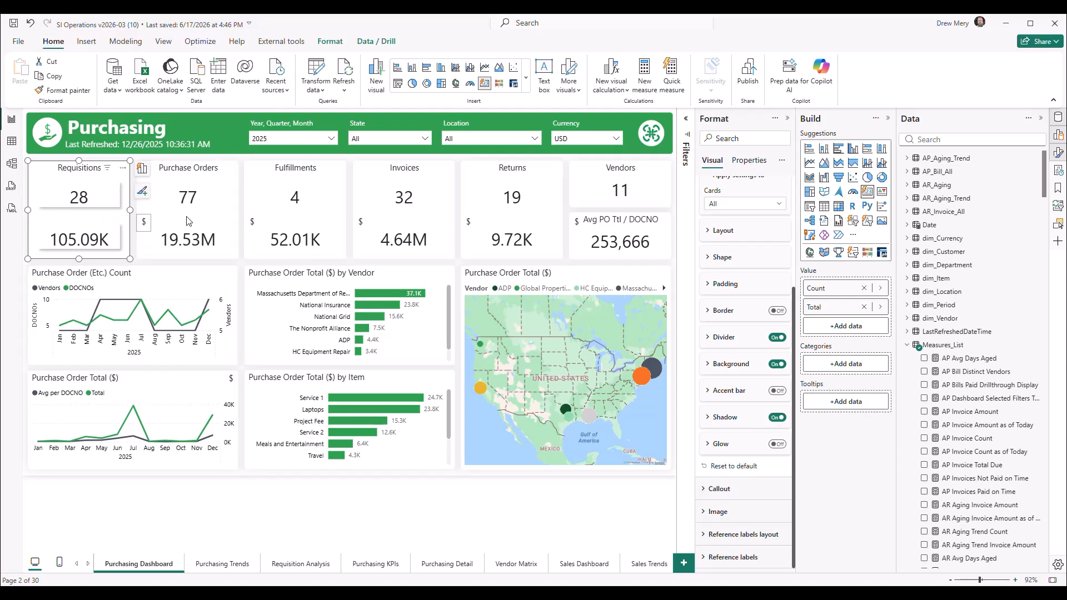
left_click(778, 417)
scroll(739, 361, "up", 3)
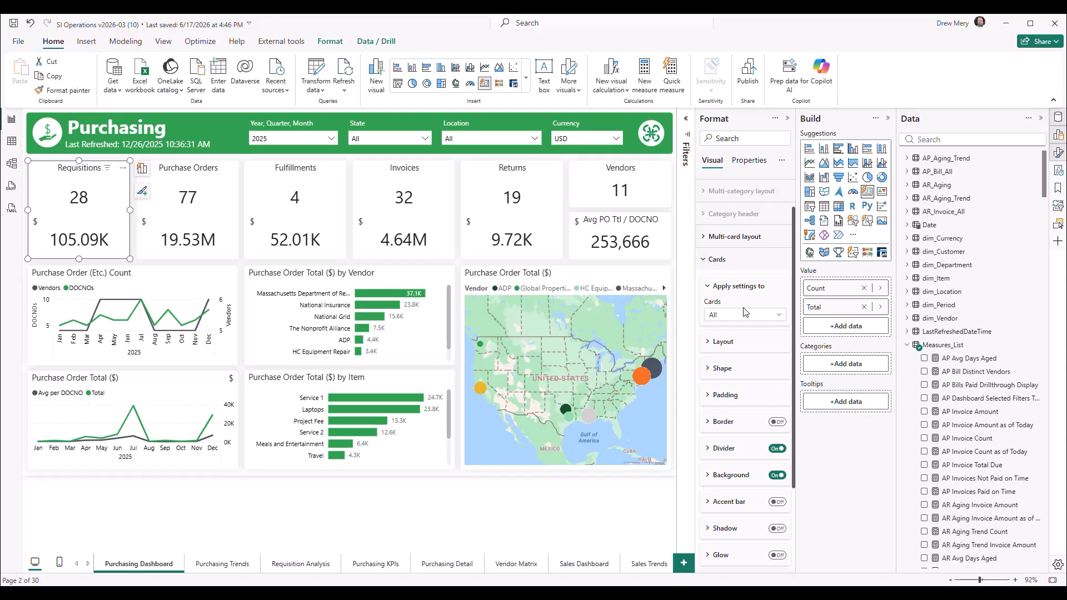
left_click(717, 259)
Try bold text for the Requisitions card's callout values, and set them back to regular.
left_click(722, 324)
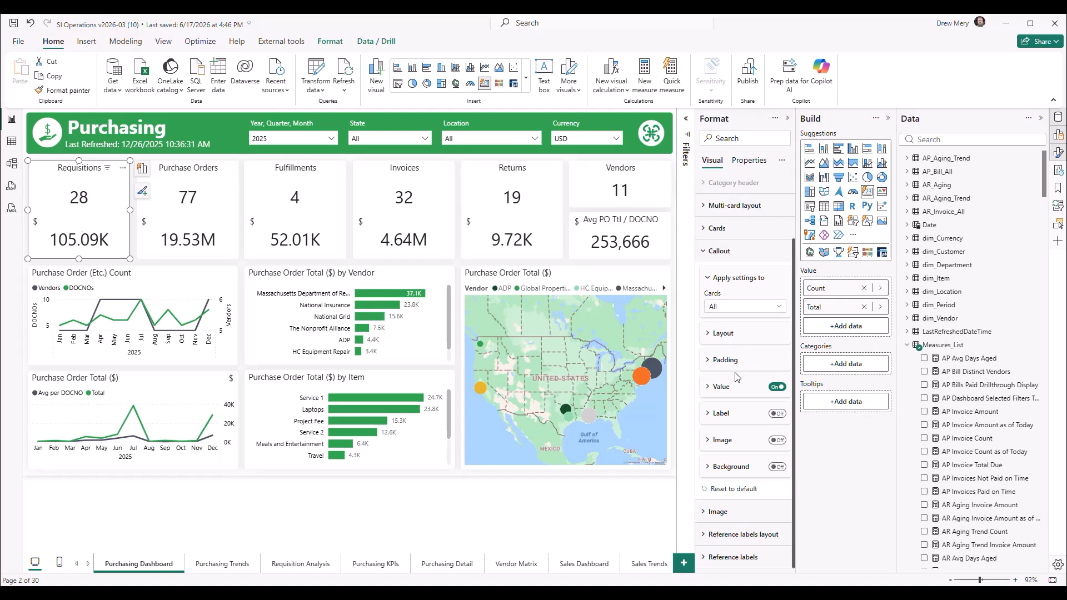
left_click(739, 393)
scroll(739, 394, "down", 2)
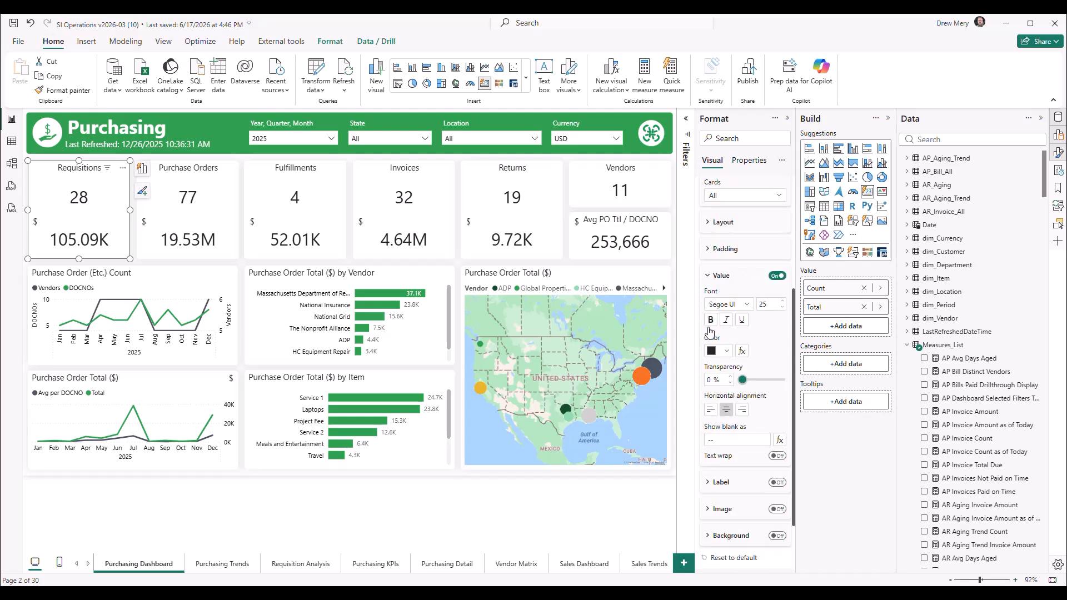
left_click(711, 321)
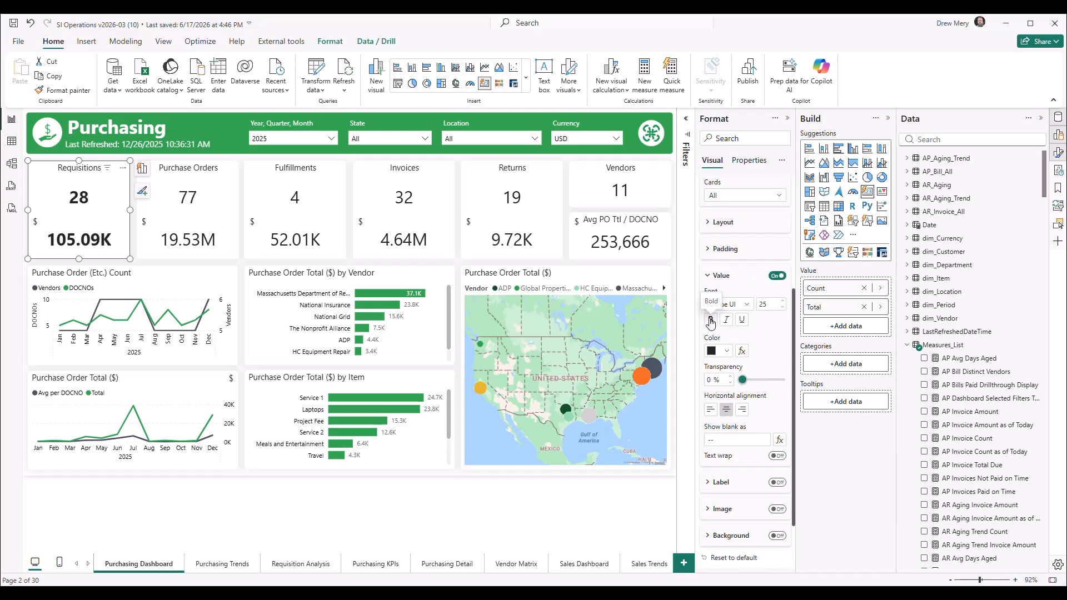
left_click(711, 321)
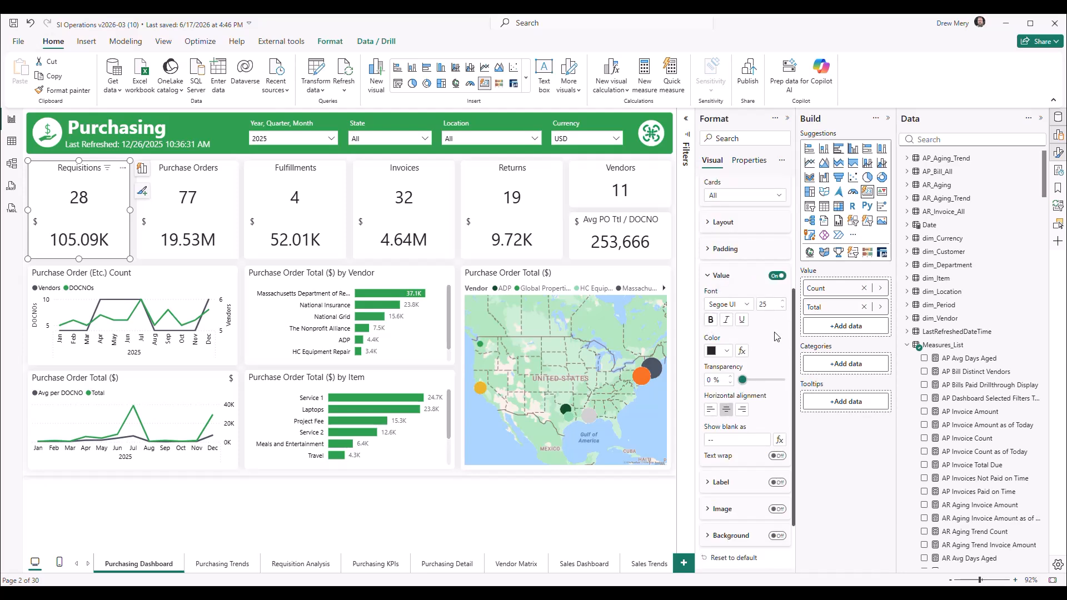
Close the callout settings and check the Requisitions card's reference labels layout options.
left_click(724, 278)
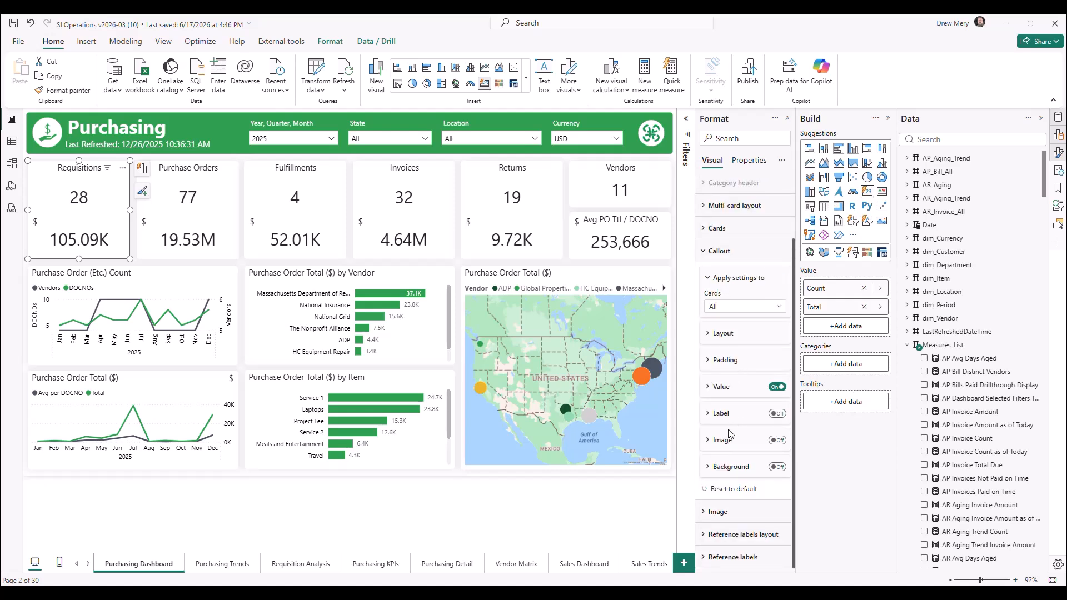
left_click(720, 252)
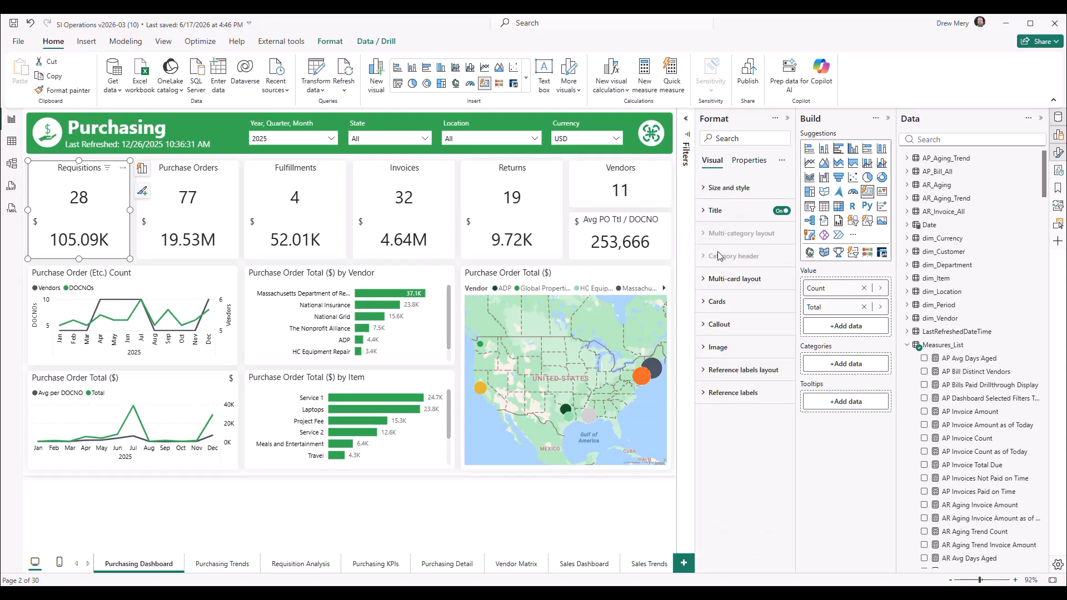
left_click(728, 372)
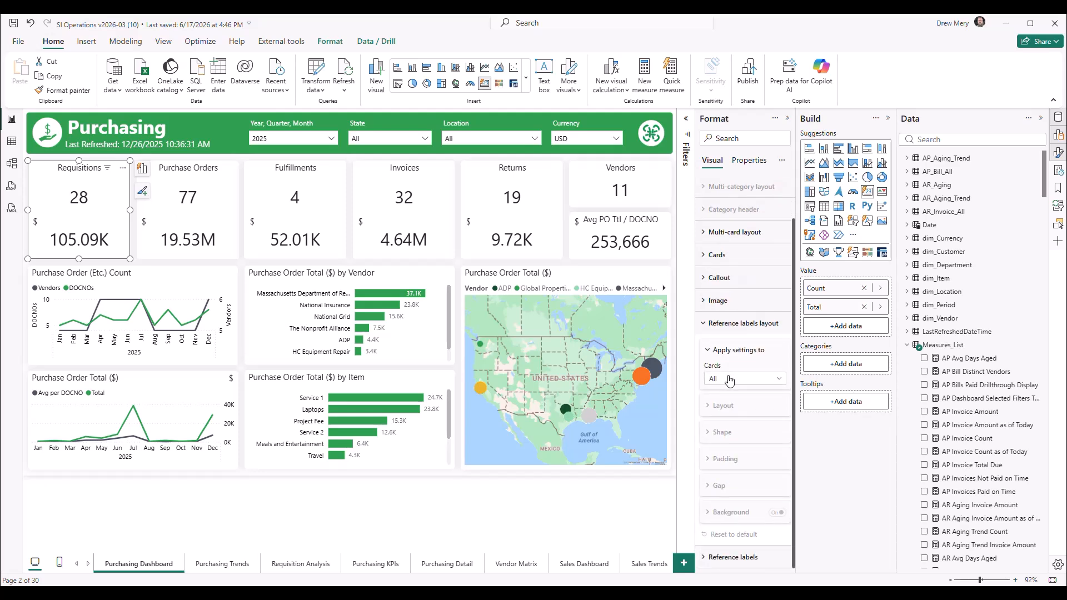
left_click(728, 325)
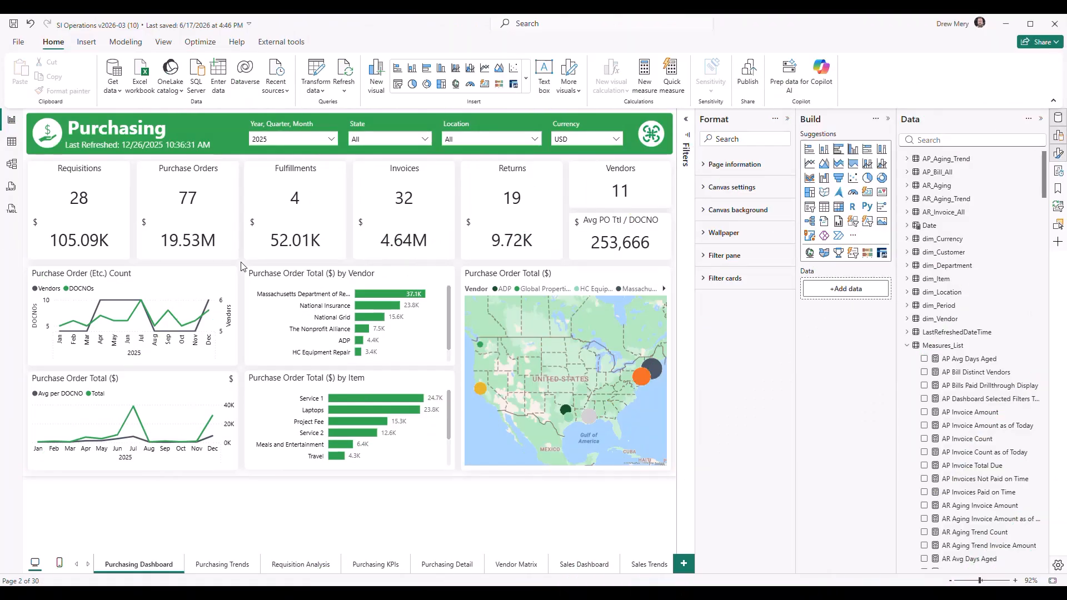
Review which DOCPARID document types are filtered on the Purchase Order (Etc.) Count line chart, leaving the filter unchanged.
left_click(181, 294)
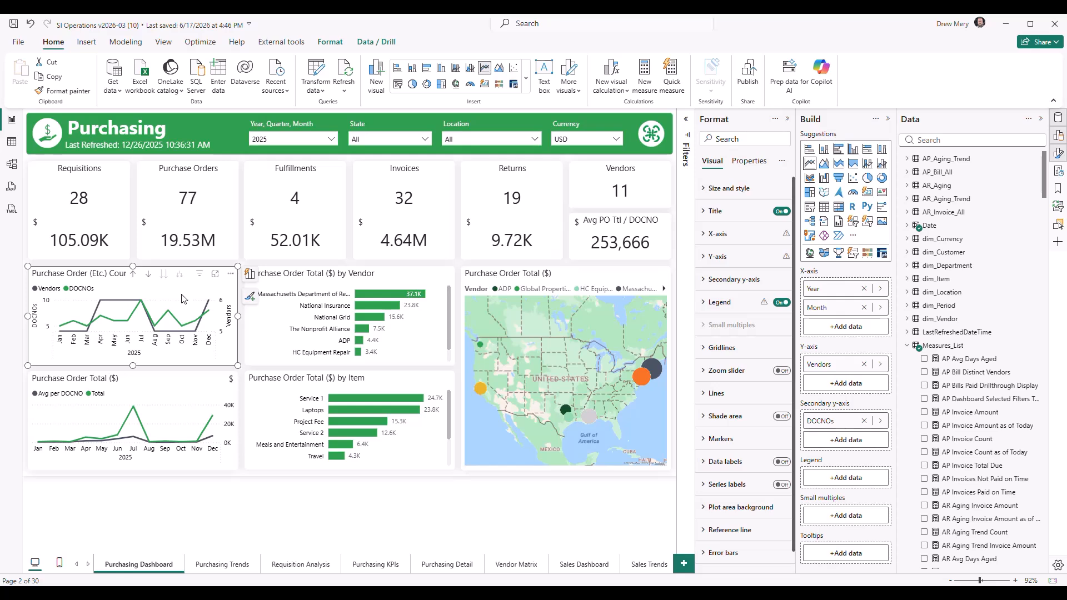
left_click(687, 128)
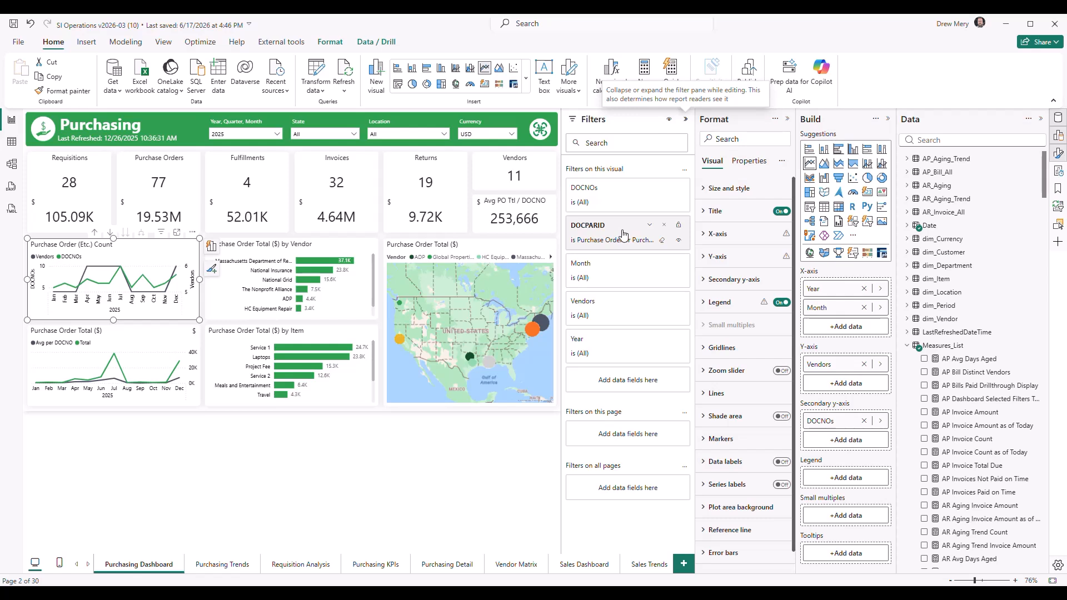
left_click(649, 225)
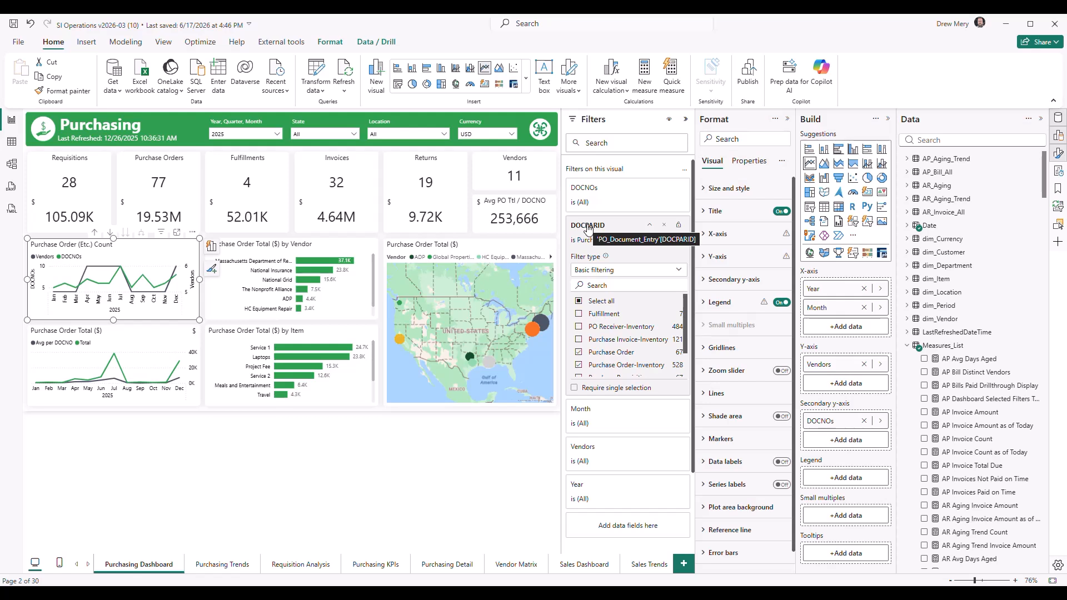
left_click_drag(691, 314, 690, 344)
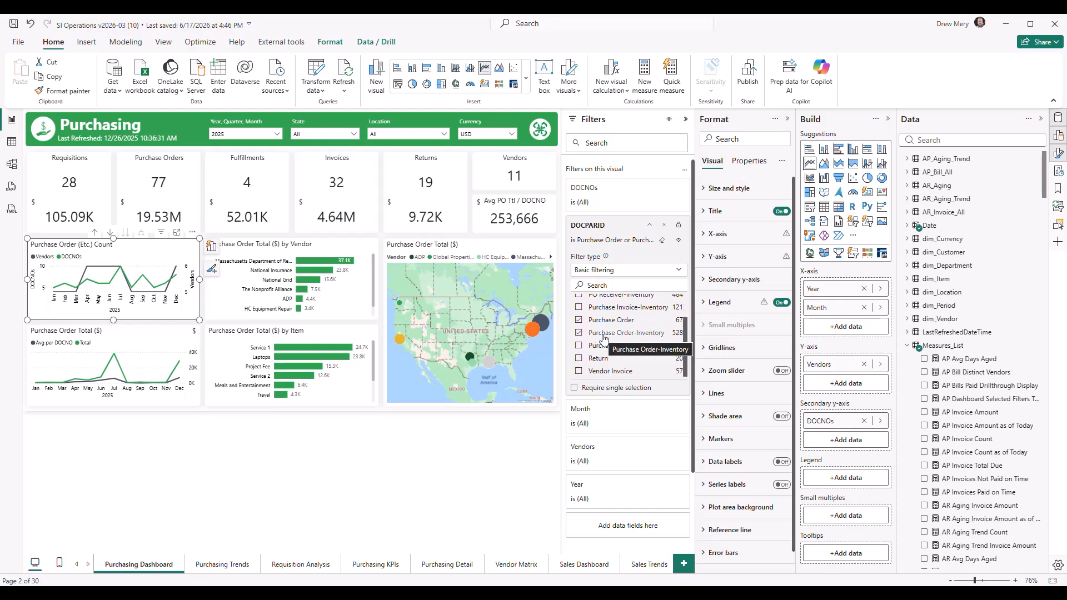
left_click(650, 226)
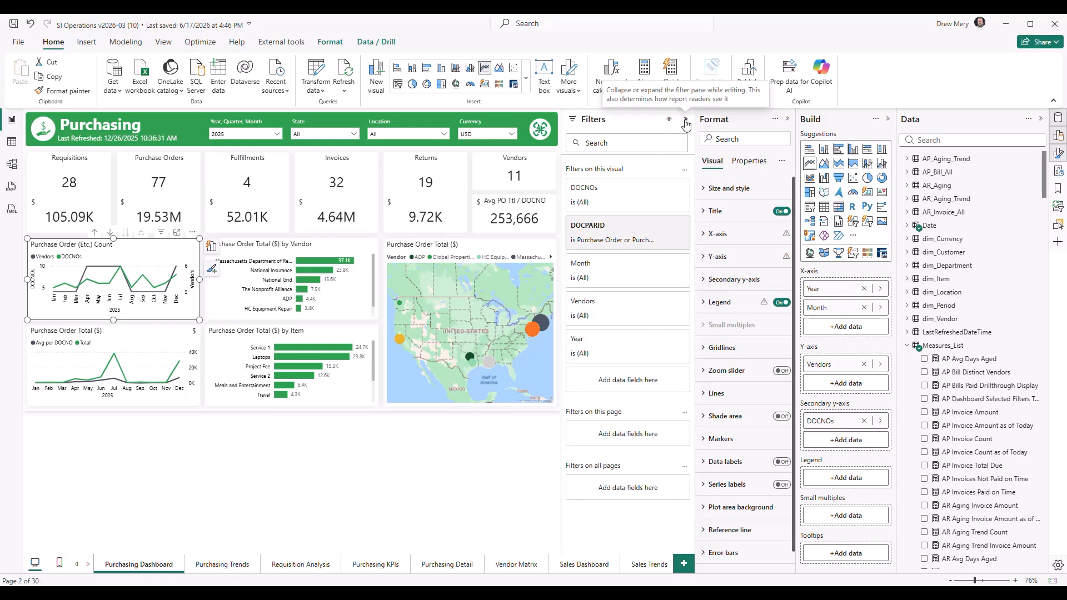
left_click(686, 125)
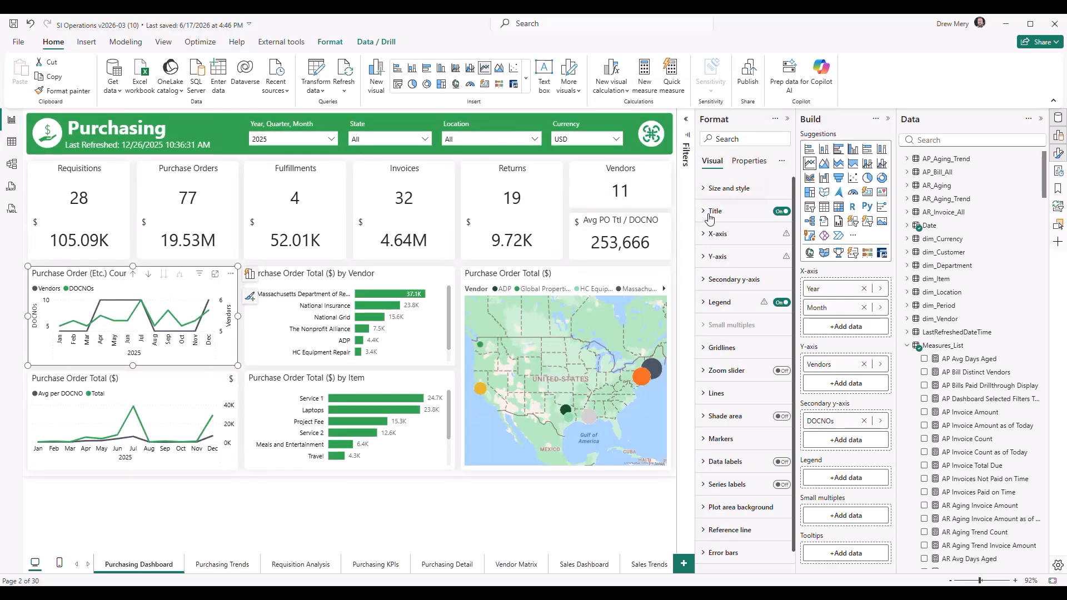
Check which field drives the line chart's title text in its conditional formatting, and cancel without changes.
left_click(708, 216)
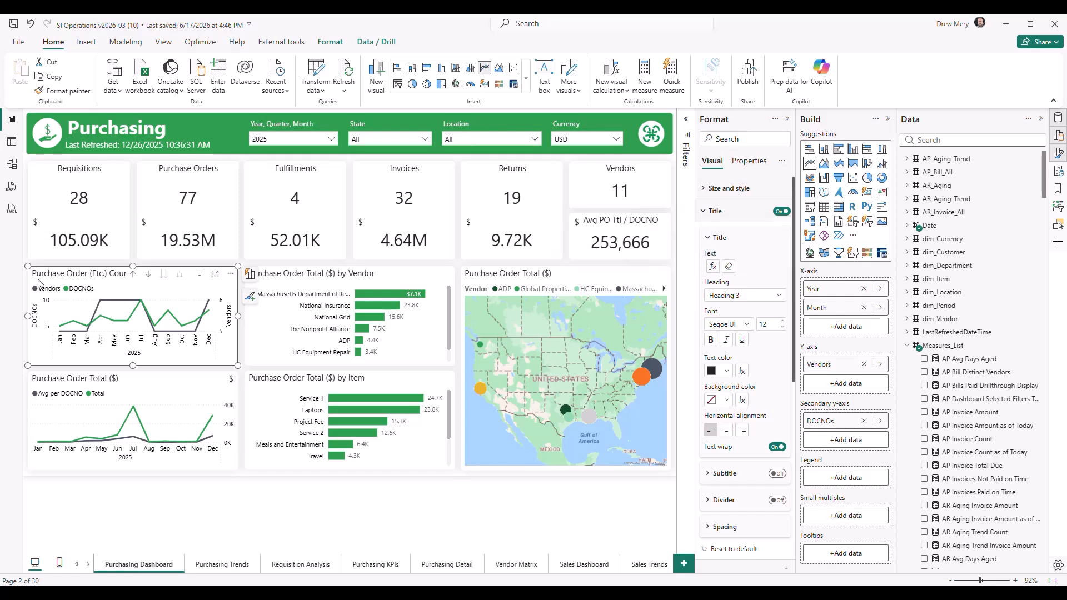
left_click(713, 267)
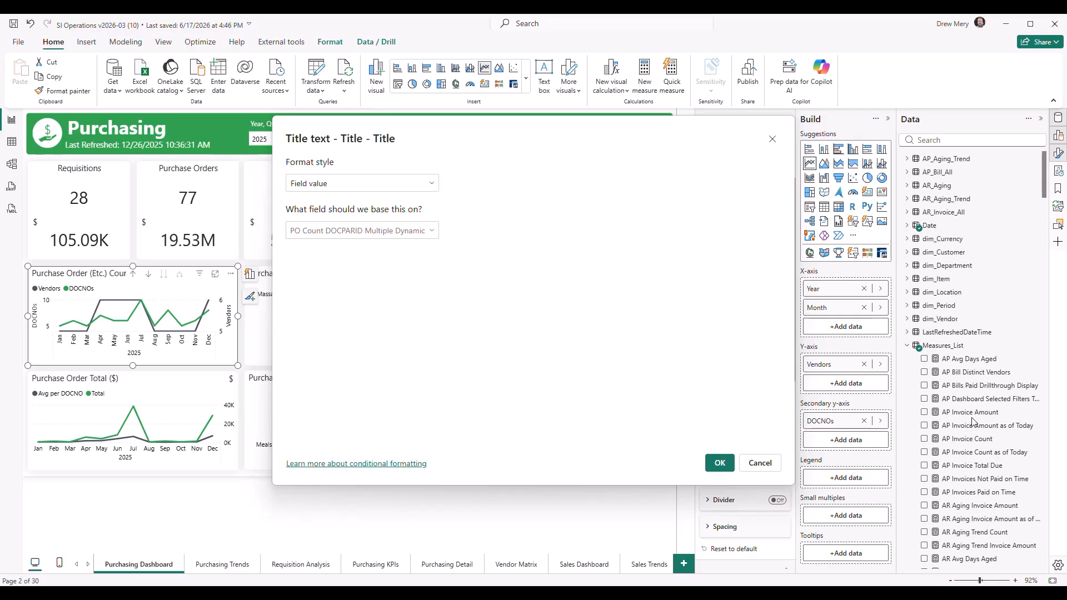
left_click(759, 462)
Find the PO Count DOCPARID Dynamic Title measure, view its formula and widen the field list to show full names.
scroll(985, 448, "down", 10)
scroll(985, 447, "down", 5)
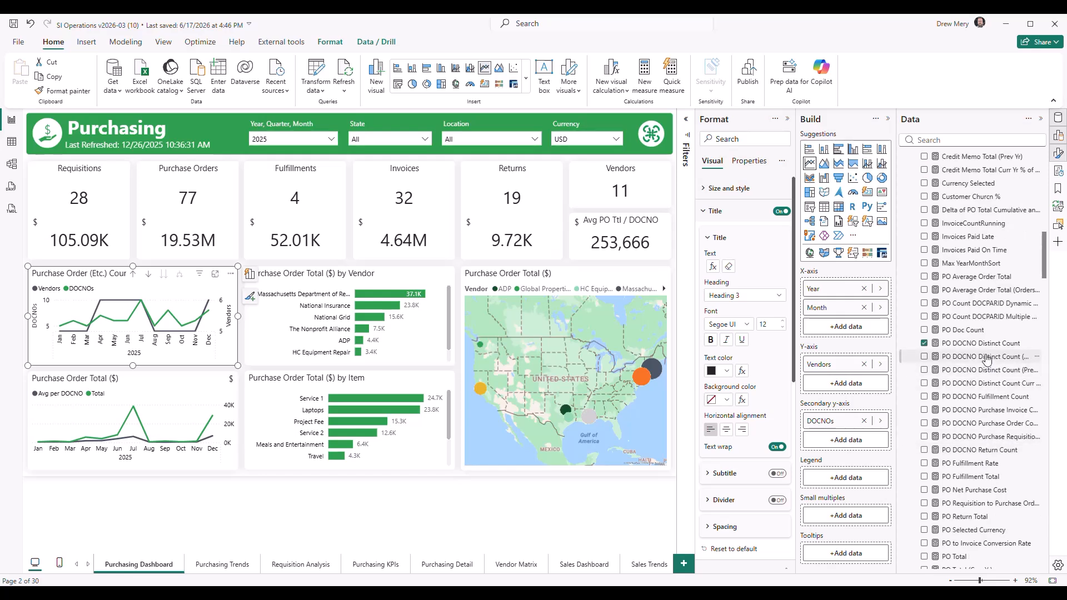
left_click(981, 305)
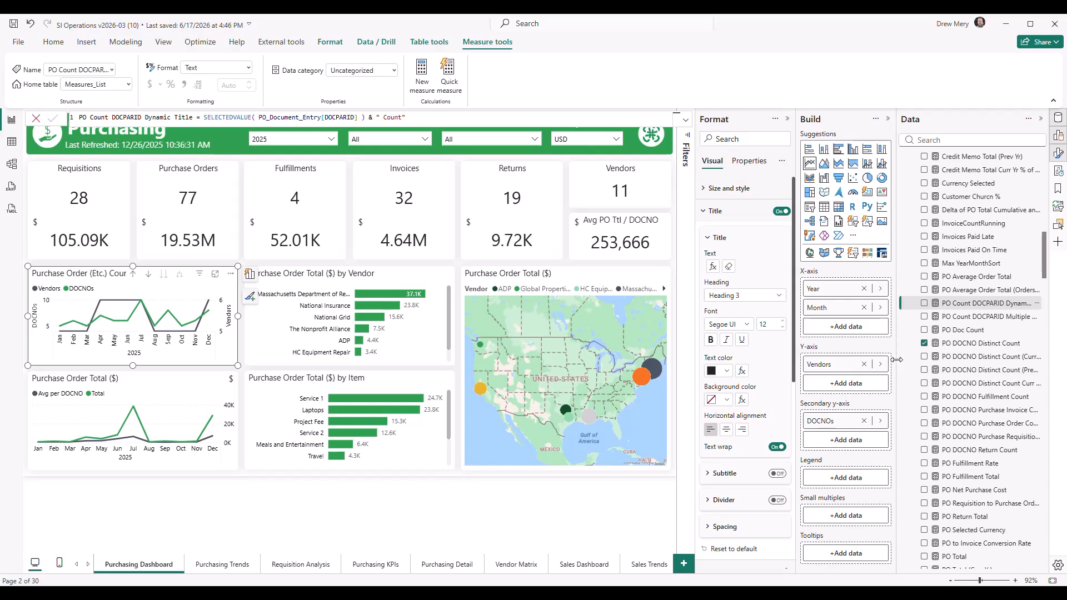
left_click_drag(897, 359, 883, 360)
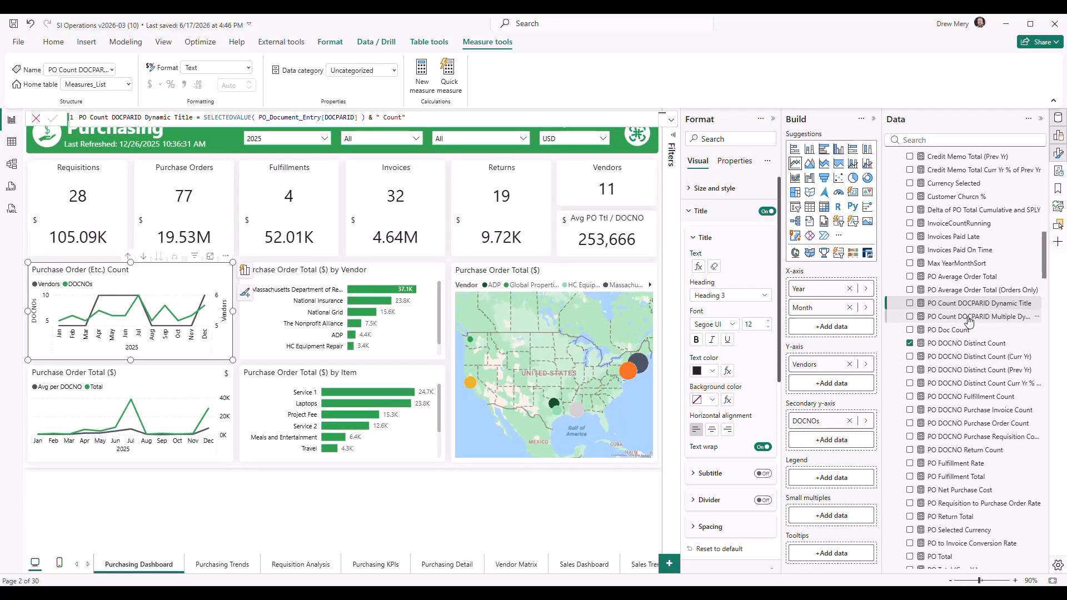
Open the PO Count DOCPARID Multiple Dynamic Title measure and examine the VALUES expression of its _Selections variable.
left_click(968, 317)
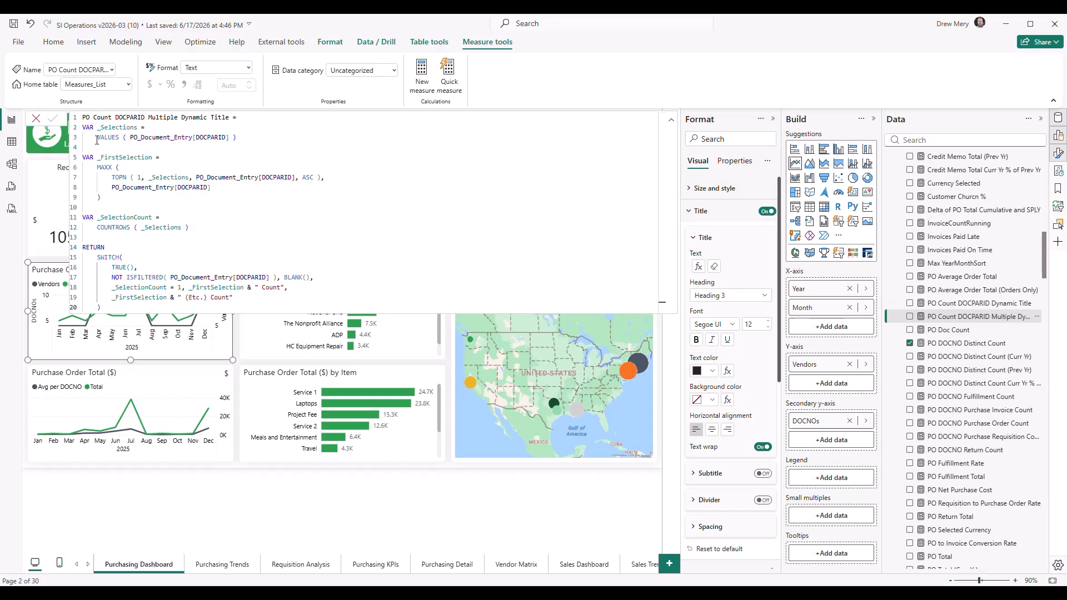
left_click_drag(97, 137, 239, 139)
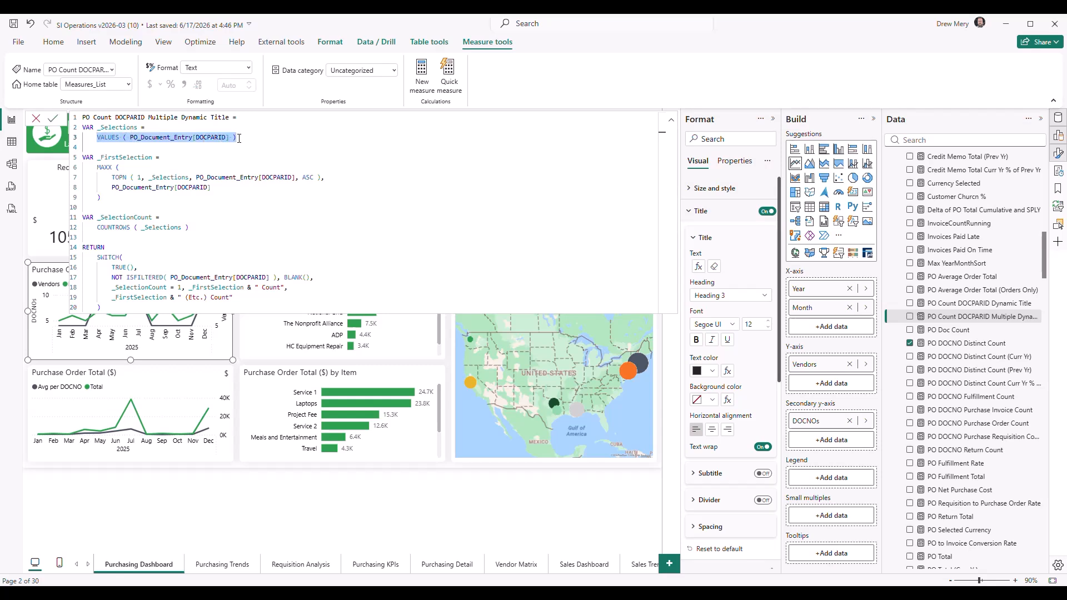
double_click(207, 137)
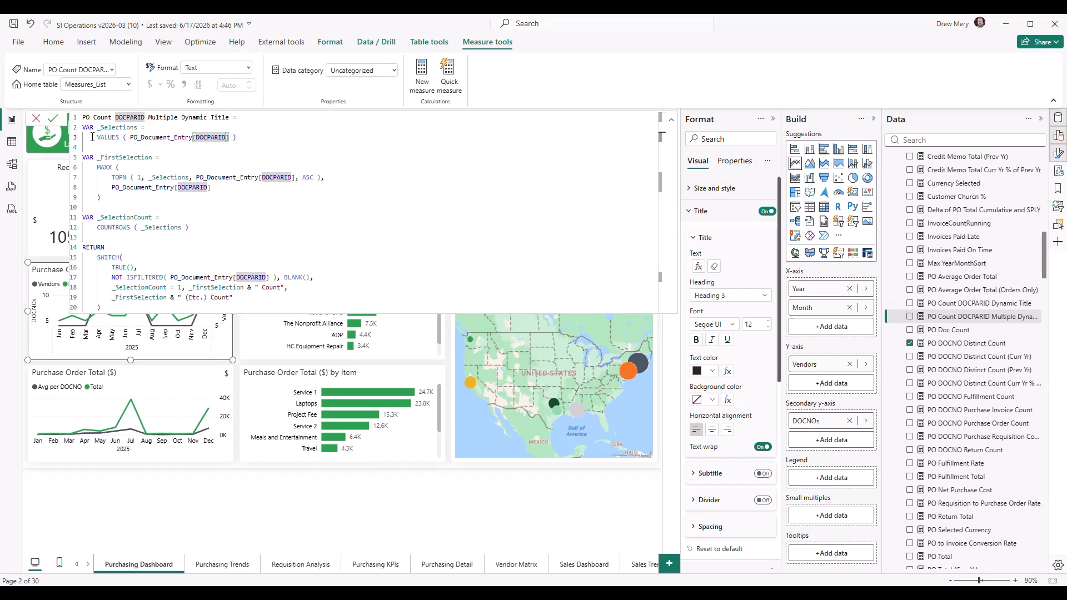
left_click_drag(97, 137, 237, 135)
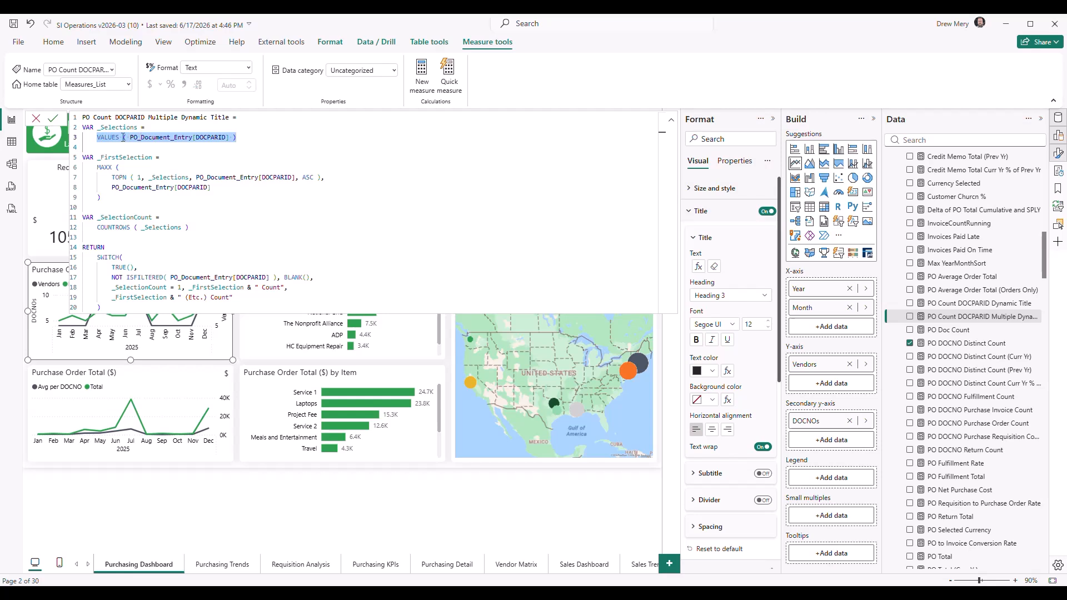
Examine the TOPN arguments in the _FirstSelection variable: the row count, the _Selections table, the DOCPARID column and the ASC order.
left_click(192, 157)
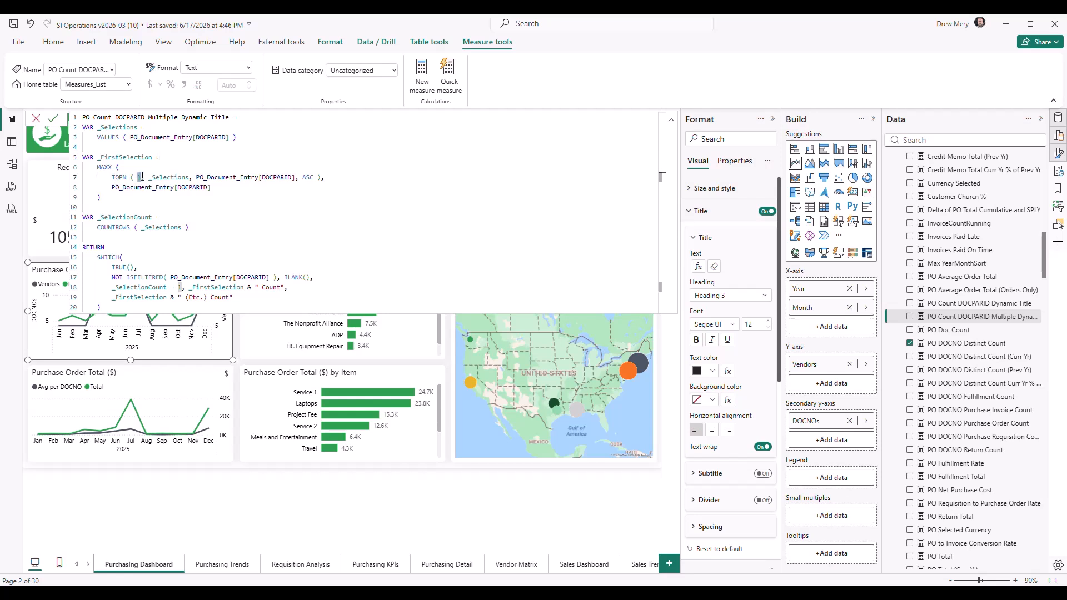
double_click(142, 177)
left_click_drag(148, 176, 189, 177)
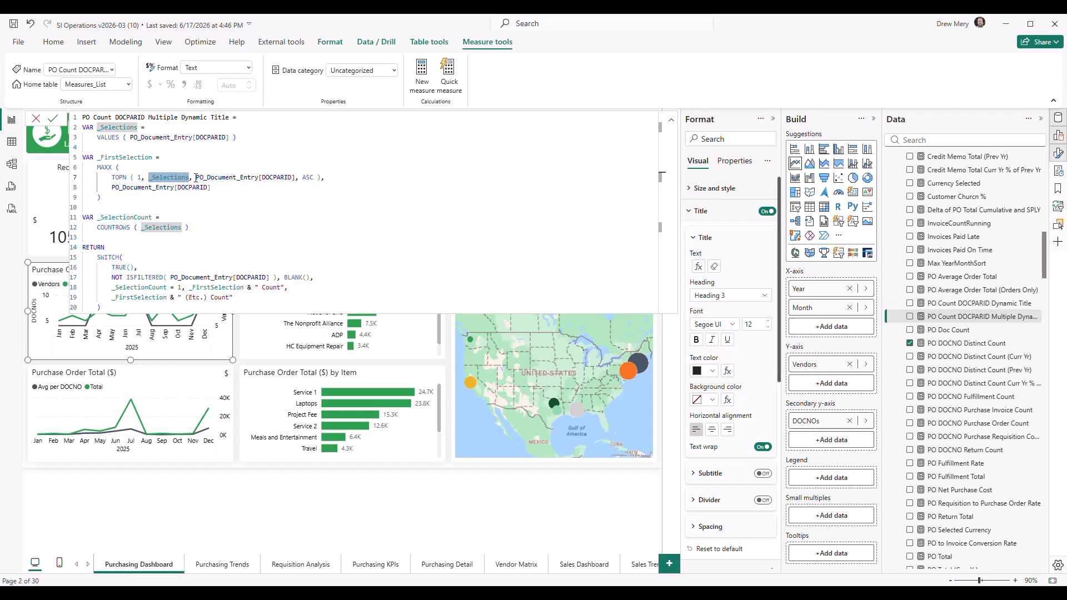
left_click(196, 177)
left_click_drag(196, 176, 295, 175)
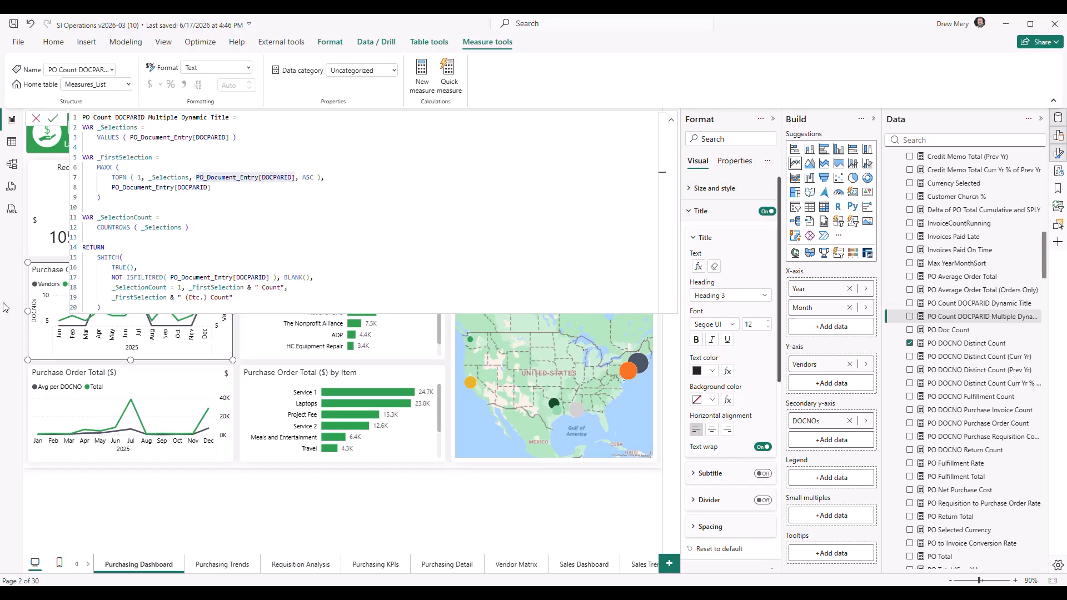
left_click(266, 180)
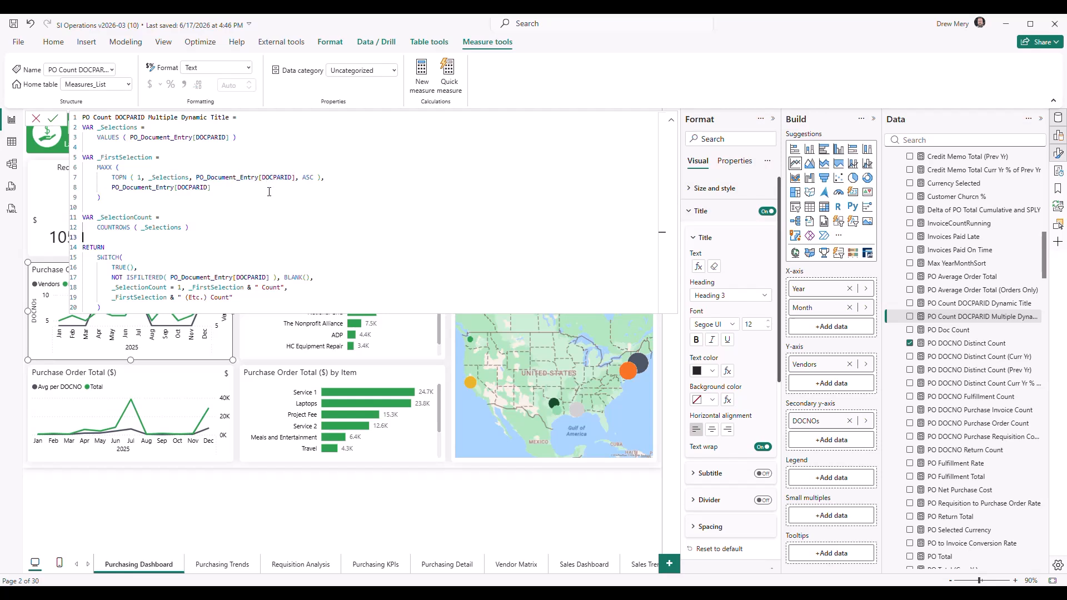
double_click(309, 177)
left_click(348, 172)
Examine the column that MAXX returns in _FirstSelection and the COUNTROWS expression of the _SelectionCount variable.
left_click_drag(220, 188, 113, 190)
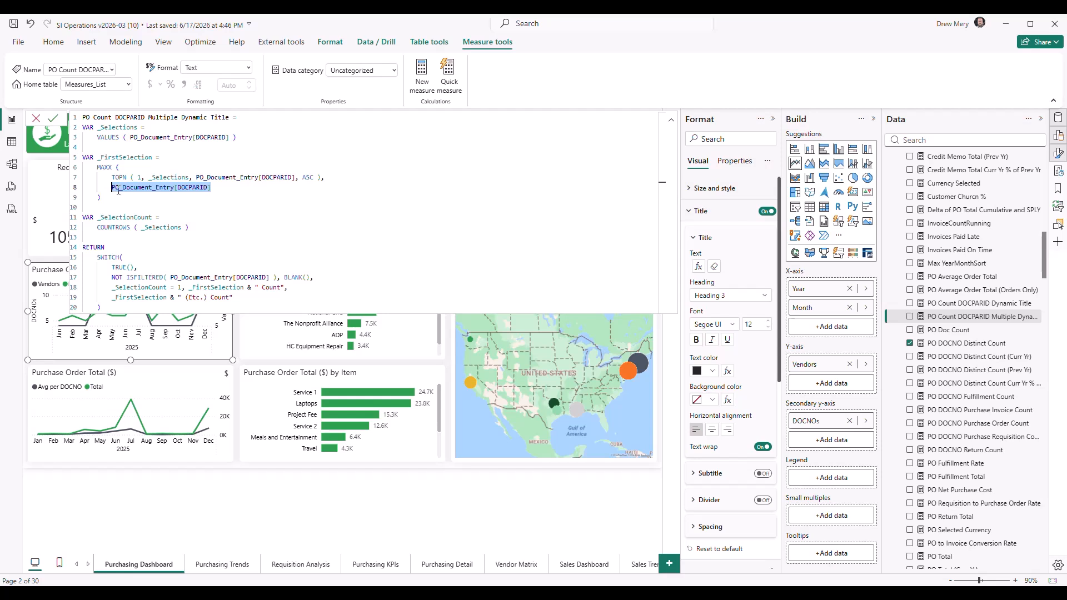
left_click(226, 193)
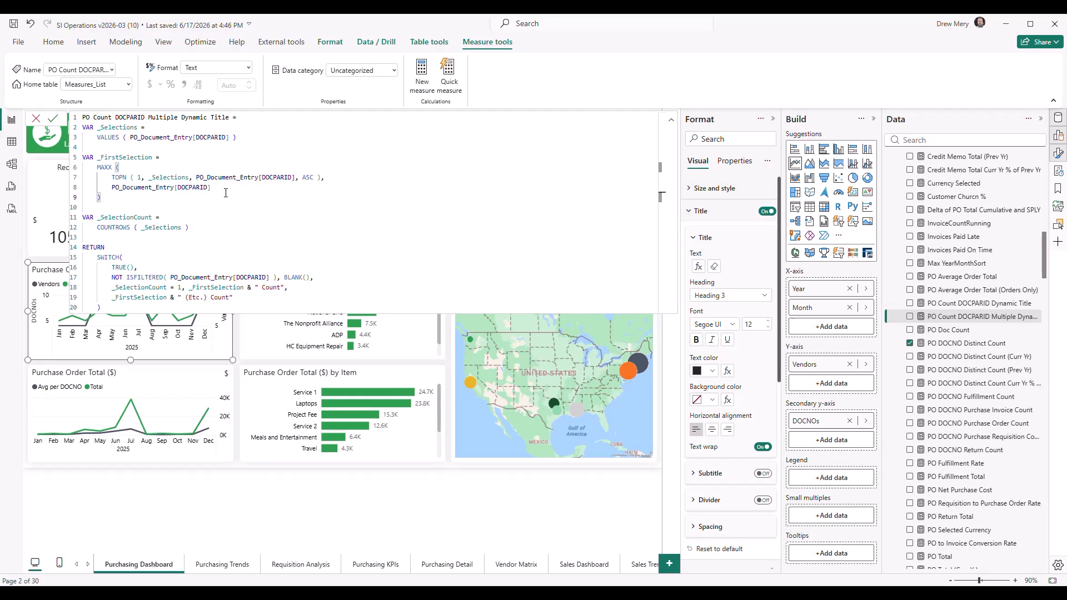
left_click_drag(189, 227, 82, 215)
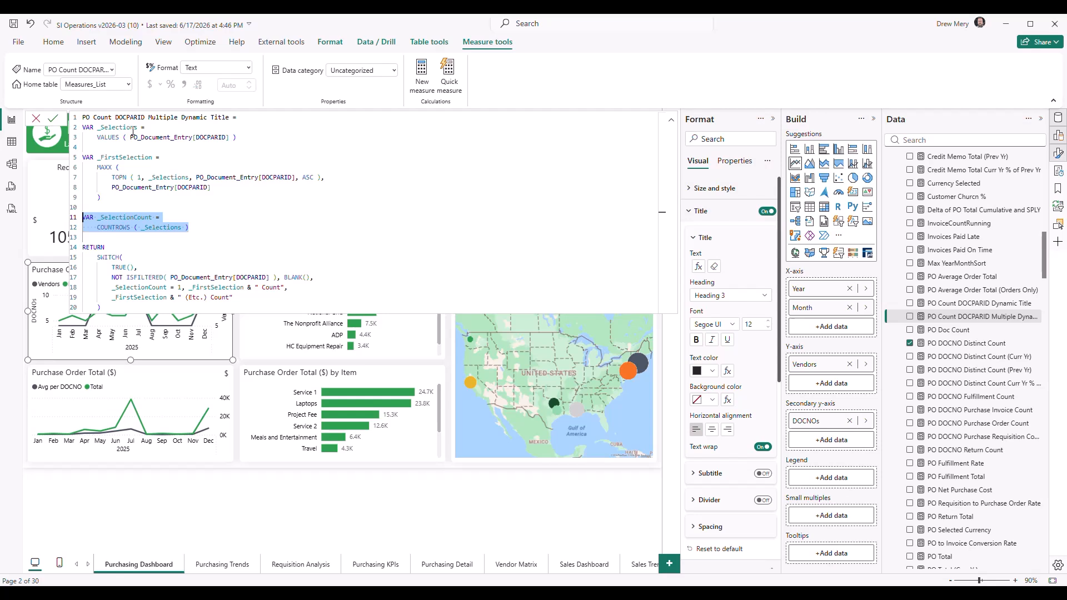
left_click(204, 228)
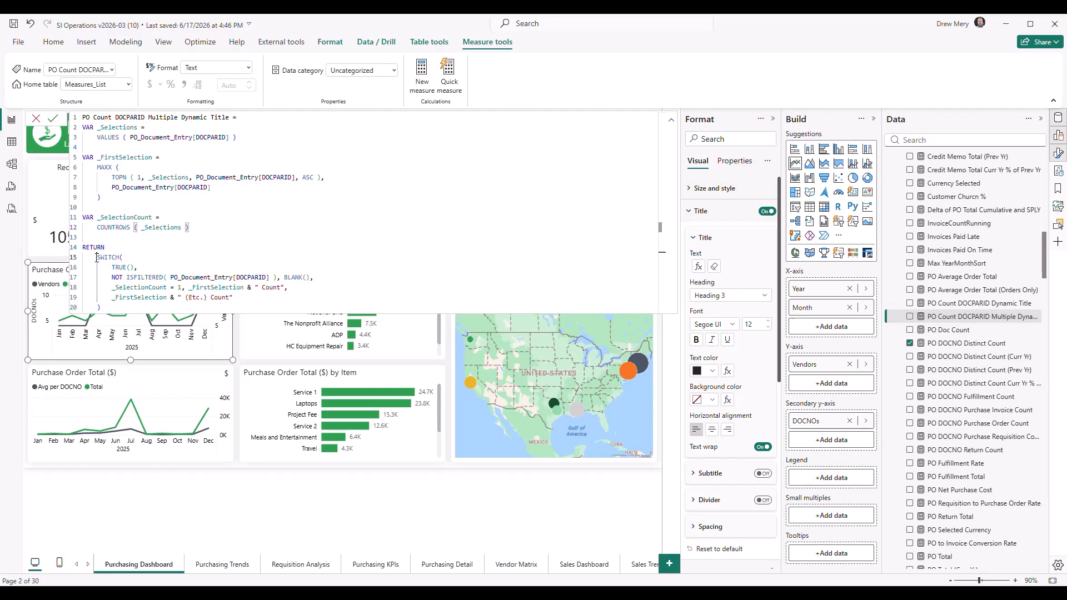
Examine the SWITCH block after RETURN and the BLANK() result for an unfiltered DOCPARID column.
left_click_drag(96, 257, 145, 304)
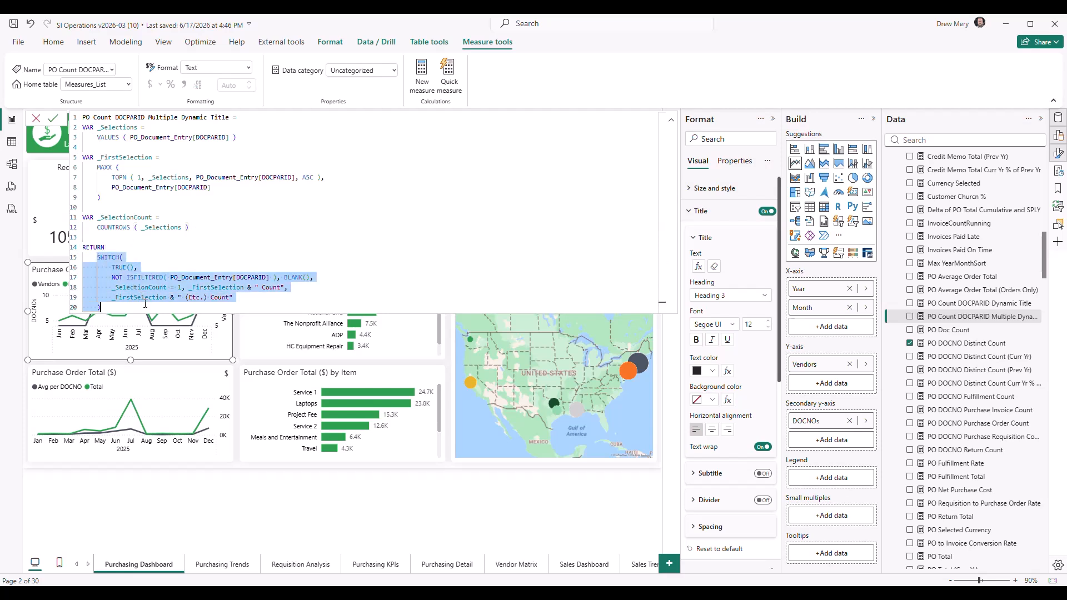
double_click(190, 252)
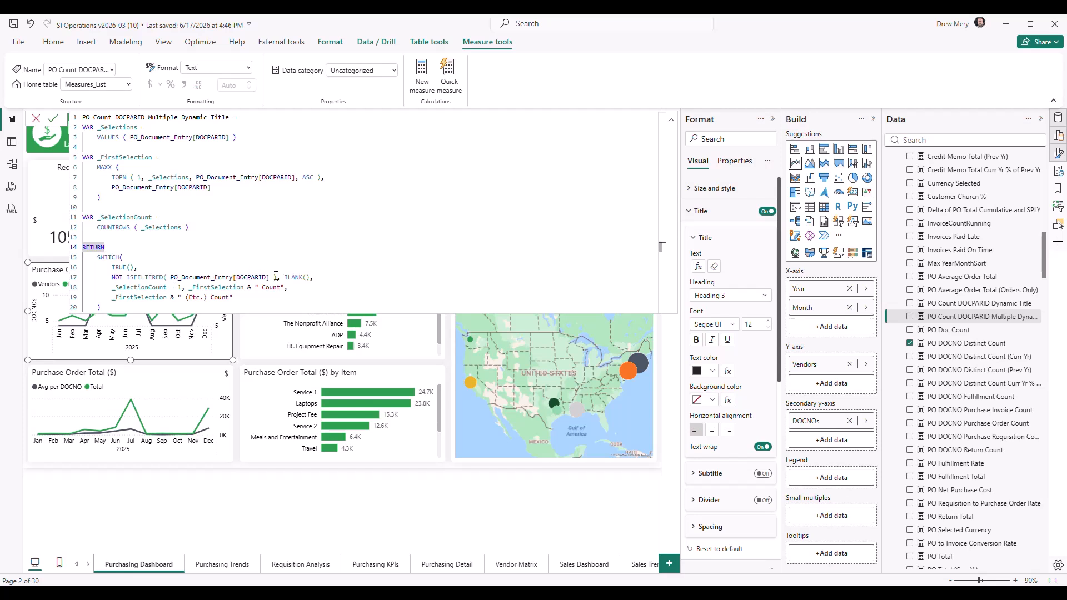
left_click_drag(283, 276, 310, 277)
left_click(248, 239)
Examine the single-selection branch that joins _FirstSelection with " Count" when _SelectionCount = 1.
left_click_drag(113, 289, 291, 289)
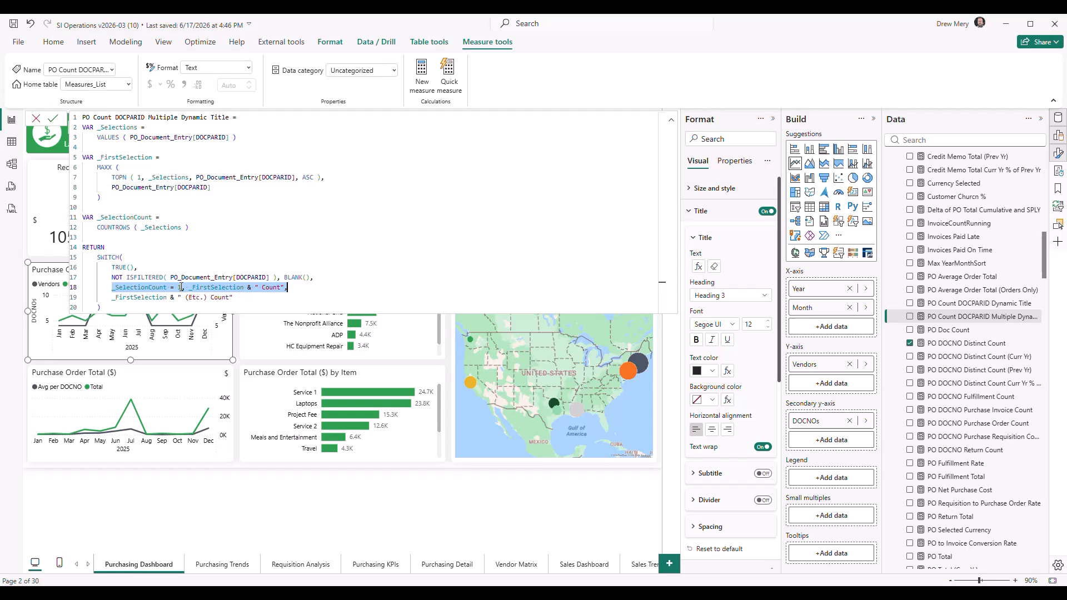
left_click(204, 287)
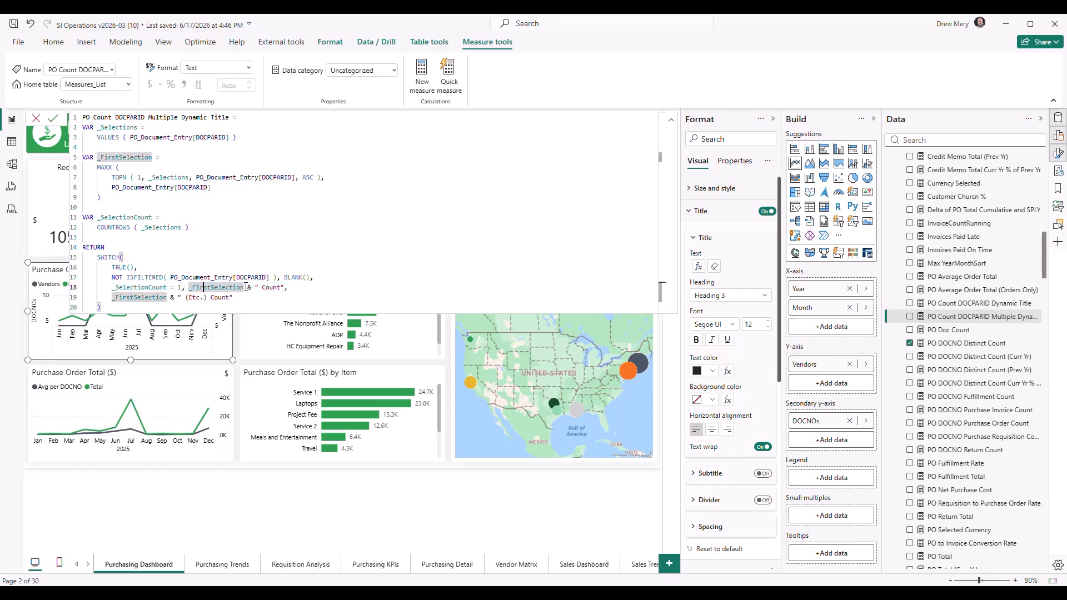
double_click(249, 288)
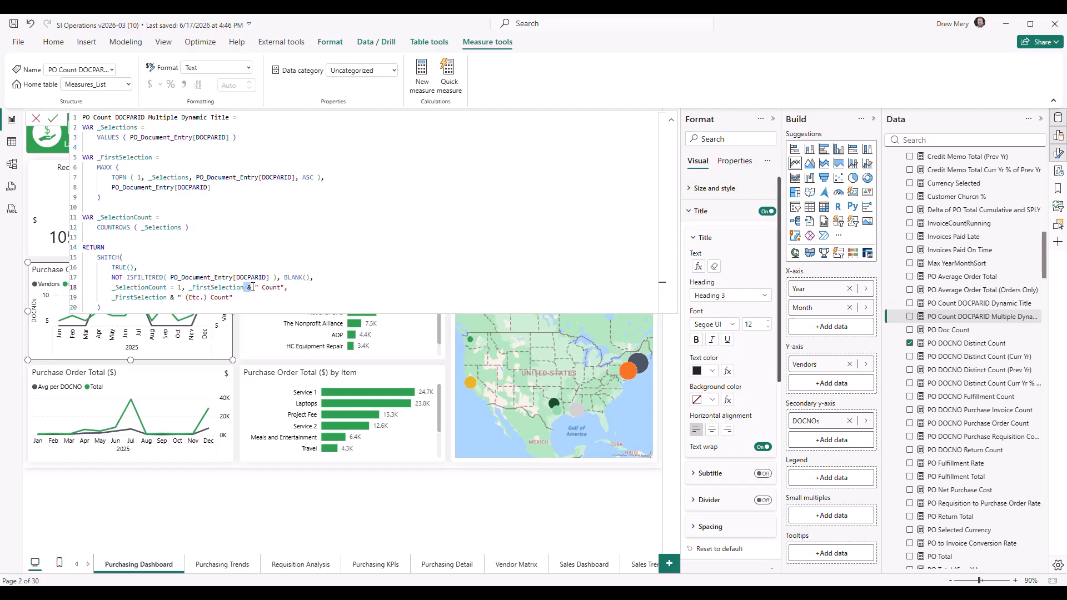
left_click(254, 288)
left_click(259, 287)
left_click_drag(259, 288, 286, 288)
left_click(318, 284)
Examine the fallback SWITCH result that joins _FirstSelection with the text " (Etc.) Count".
left_click_drag(114, 298, 237, 297)
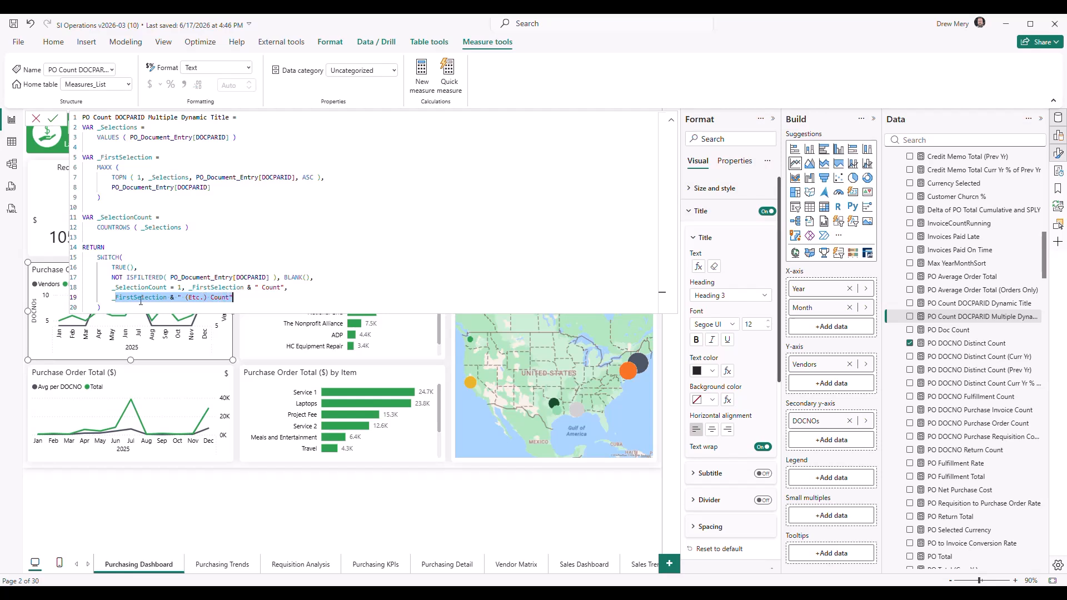
left_click(197, 298)
left_click_drag(181, 298, 234, 298)
left_click(135, 299)
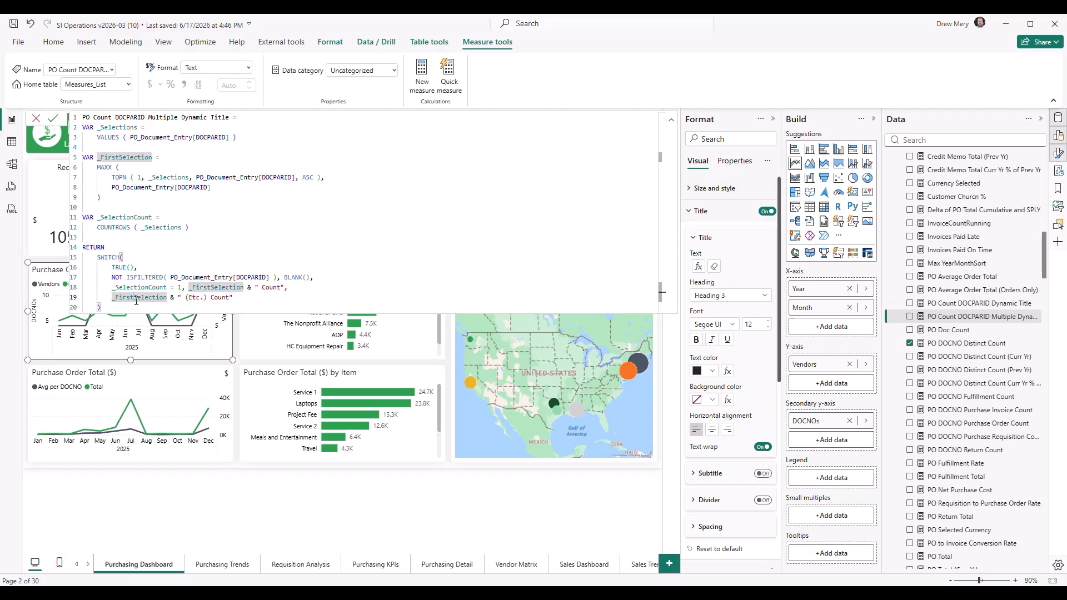
left_click(136, 306)
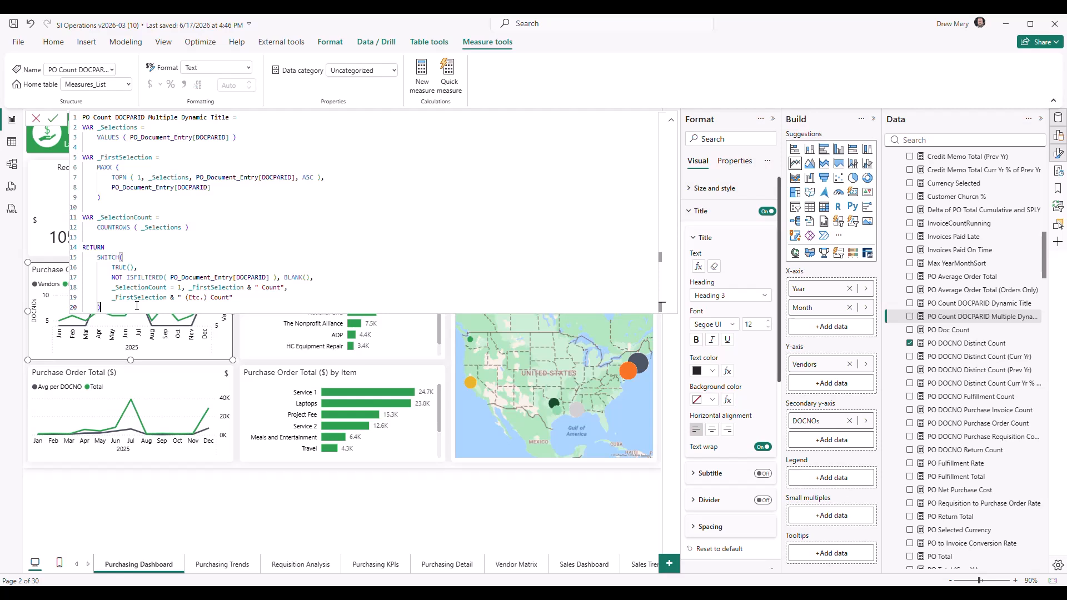
Leave the measure formula and clear Purchase Order-Inventory and Purchase Order in the DOCPARID filter of the Purchase Order (Etc.) Count line chart.
left_click(257, 515)
left_click(193, 347)
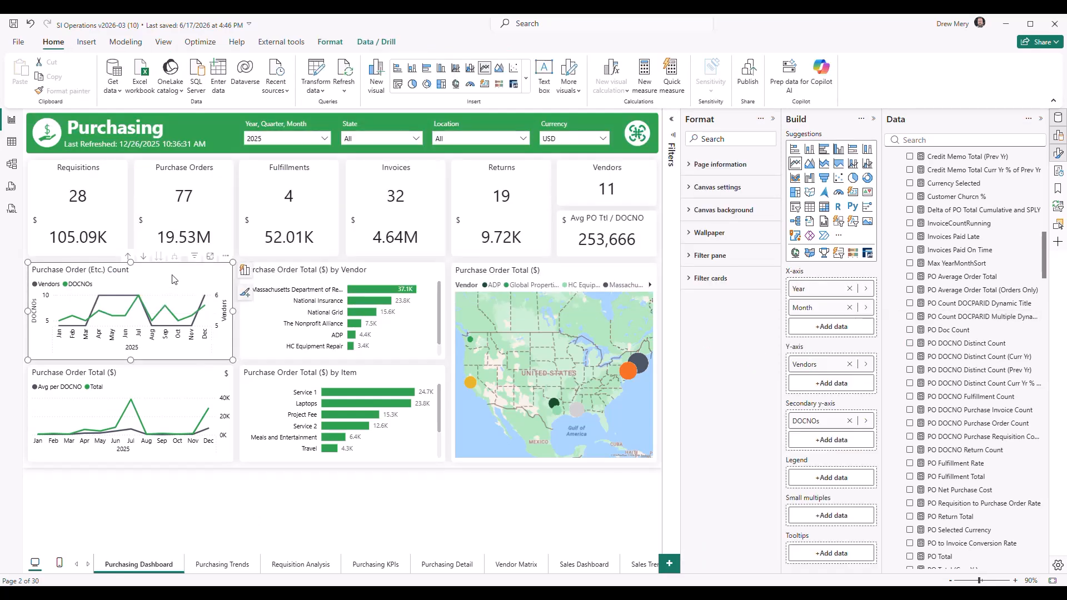
left_click(672, 149)
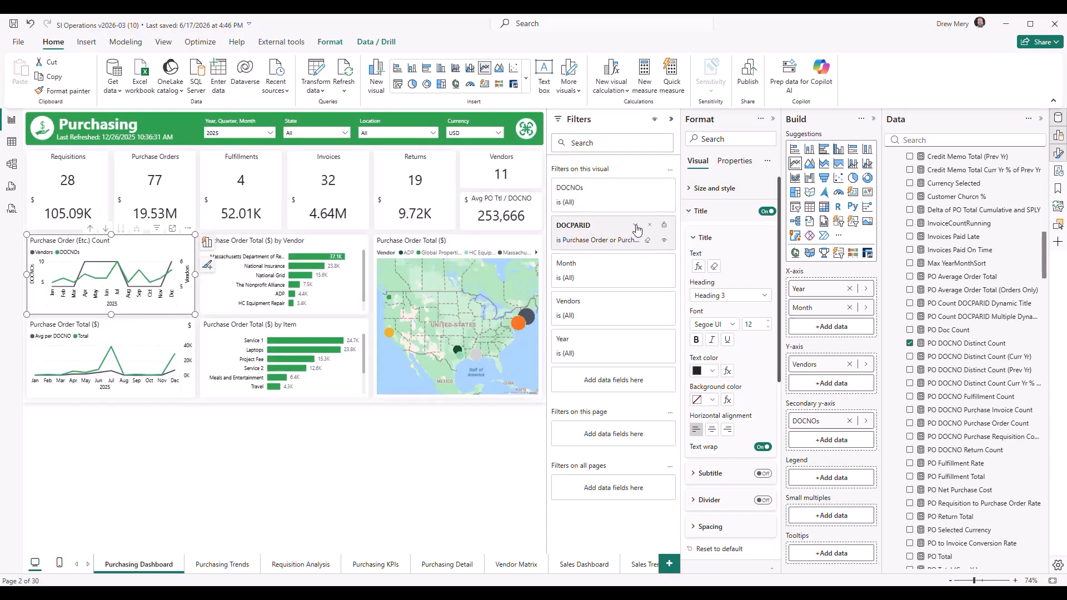
left_click(635, 226)
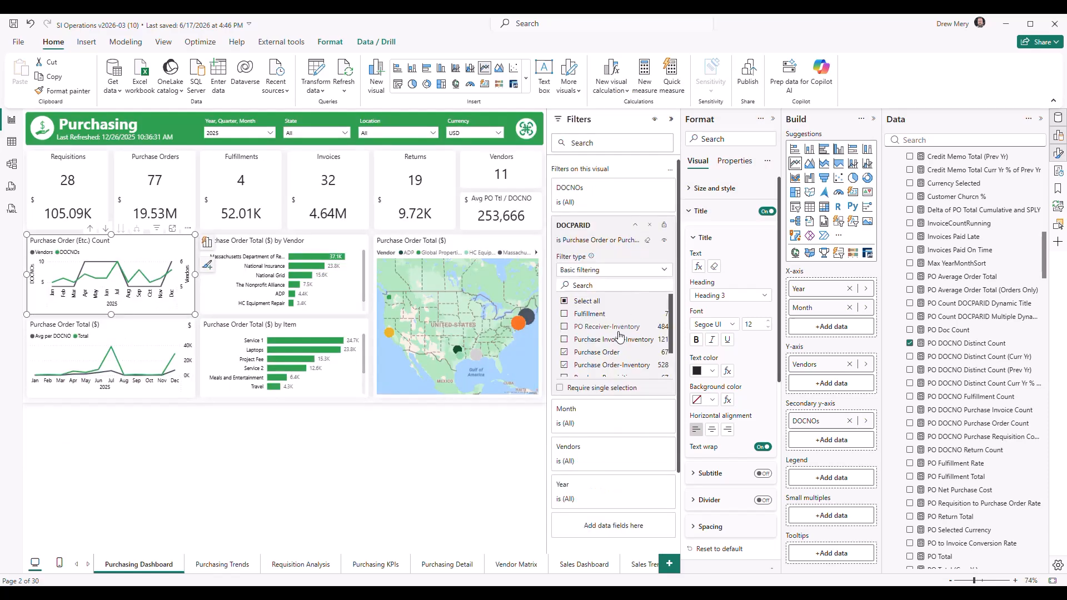
left_click(564, 365)
left_click(564, 352)
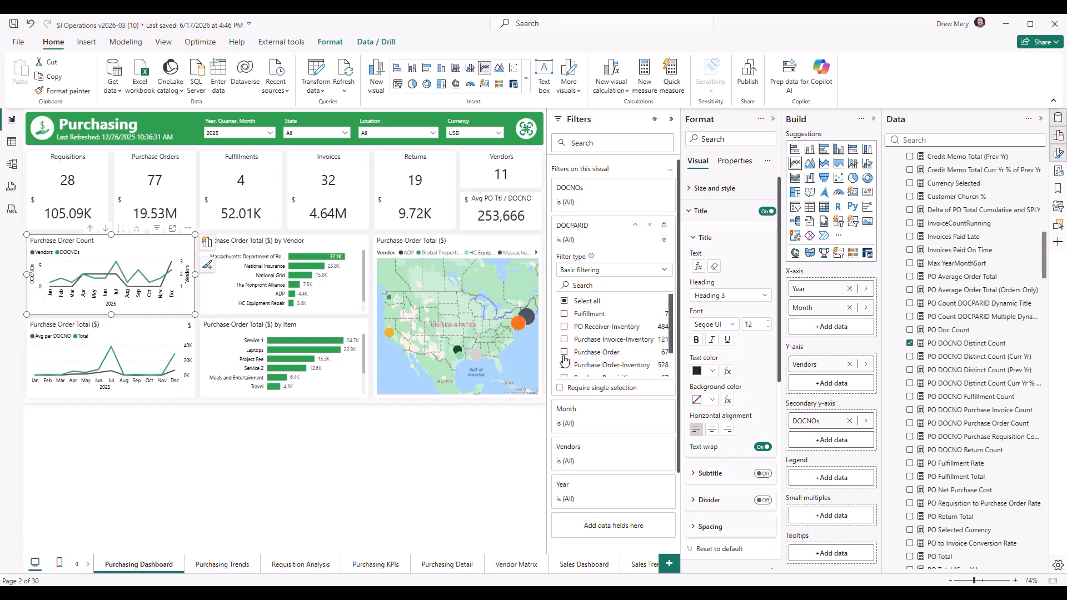
Try Purchase Invoice-Inventory alone in the line chart's DOCPARID filter, then filter on both PO Receiver-Inventory and Purchase Invoice-Inventory.
left_click(565, 340)
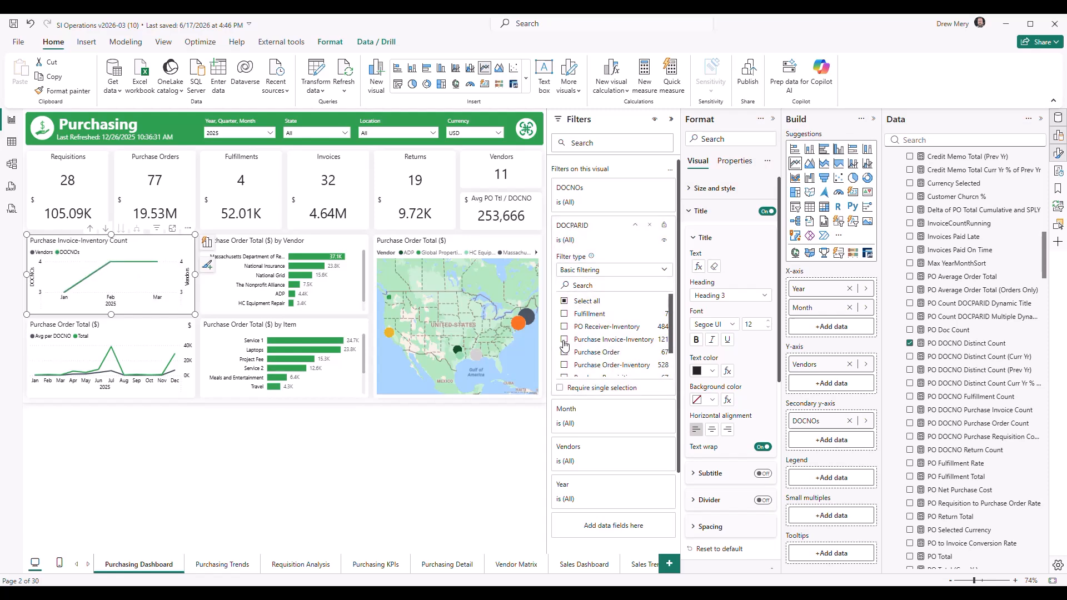
left_click(565, 340)
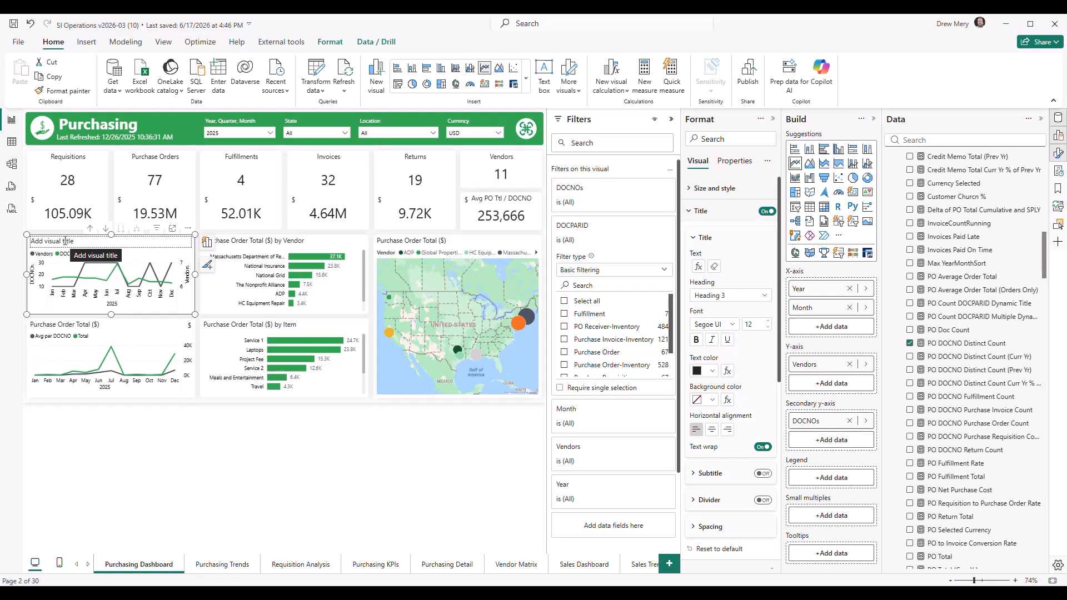
left_click(564, 326)
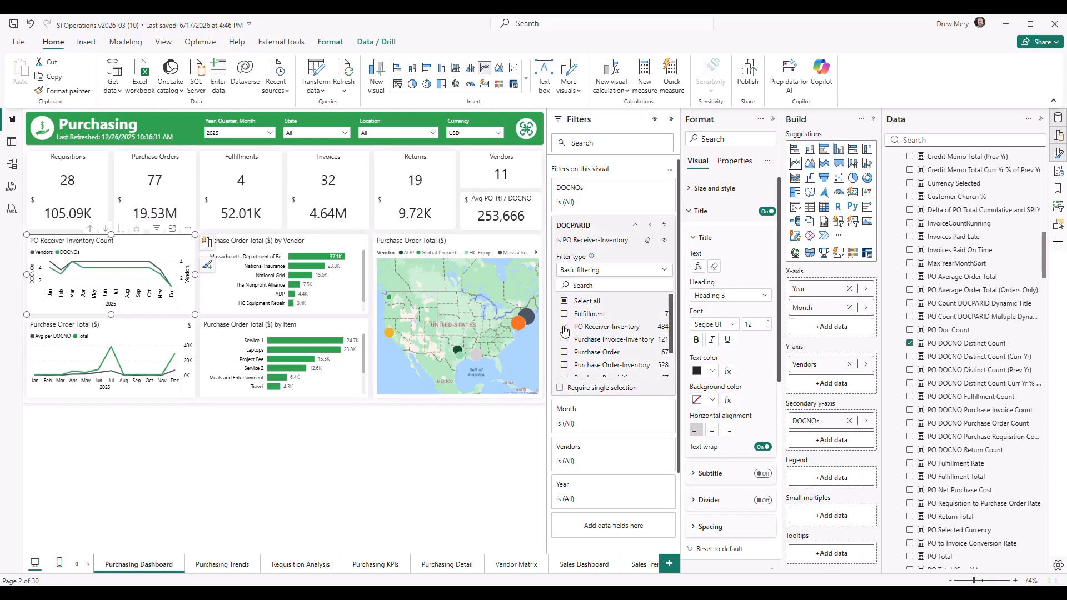
left_click(564, 340)
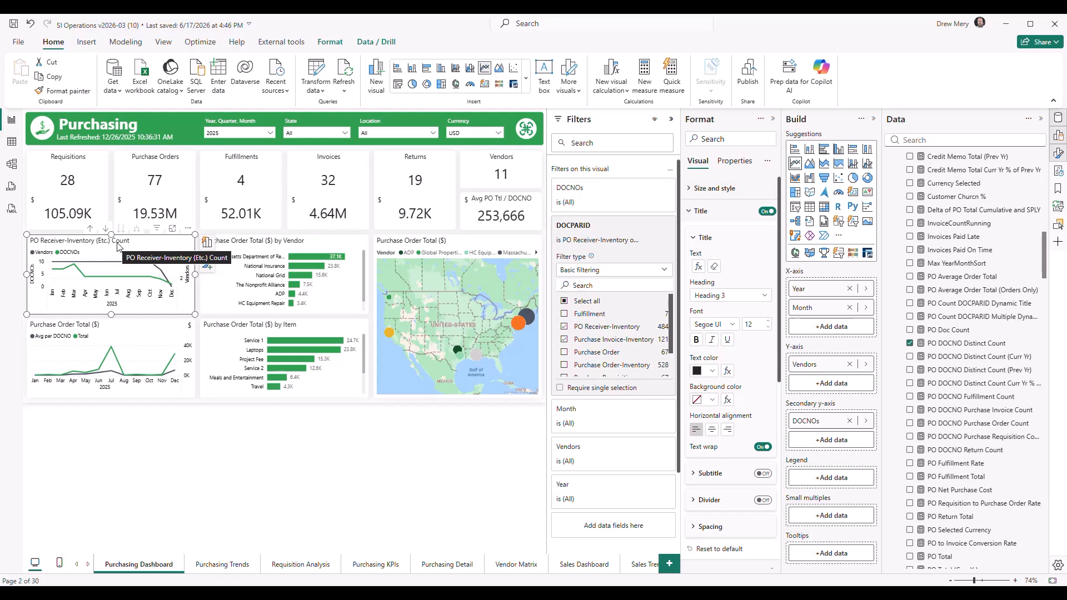
left_click(282, 436)
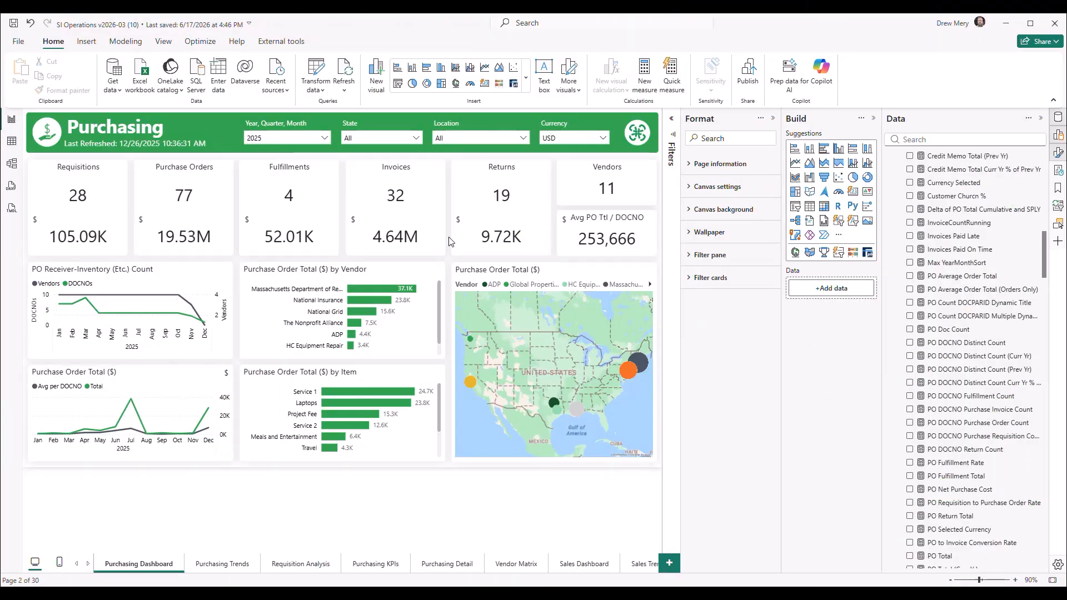
Examine the tooltip fields of the Purchase Order Total ($) by Item bar chart.
left_click(403, 375)
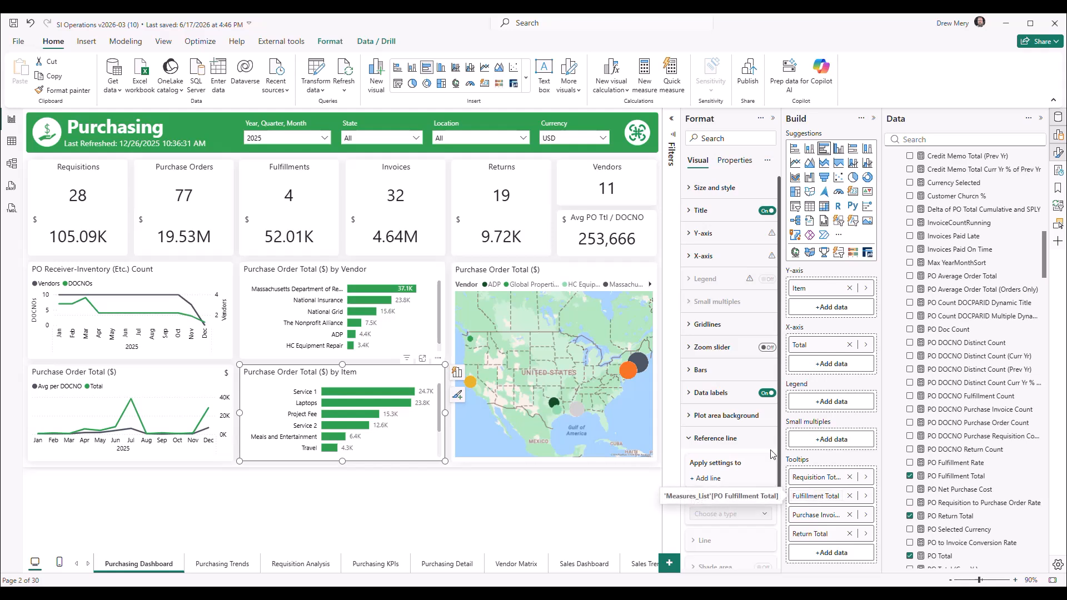
mouse_move(361, 409)
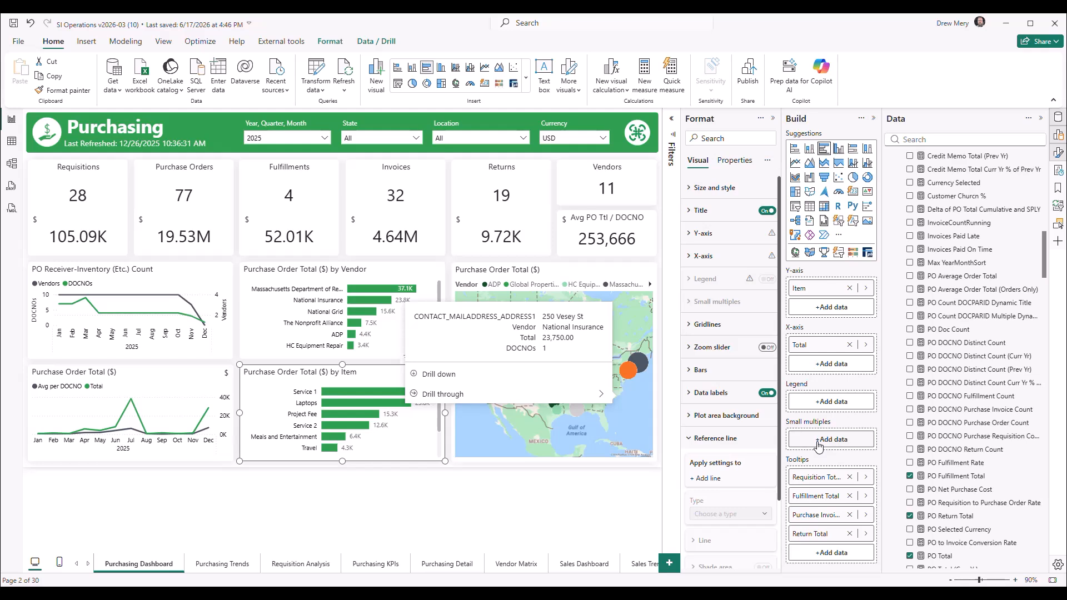
left_click(475, 464)
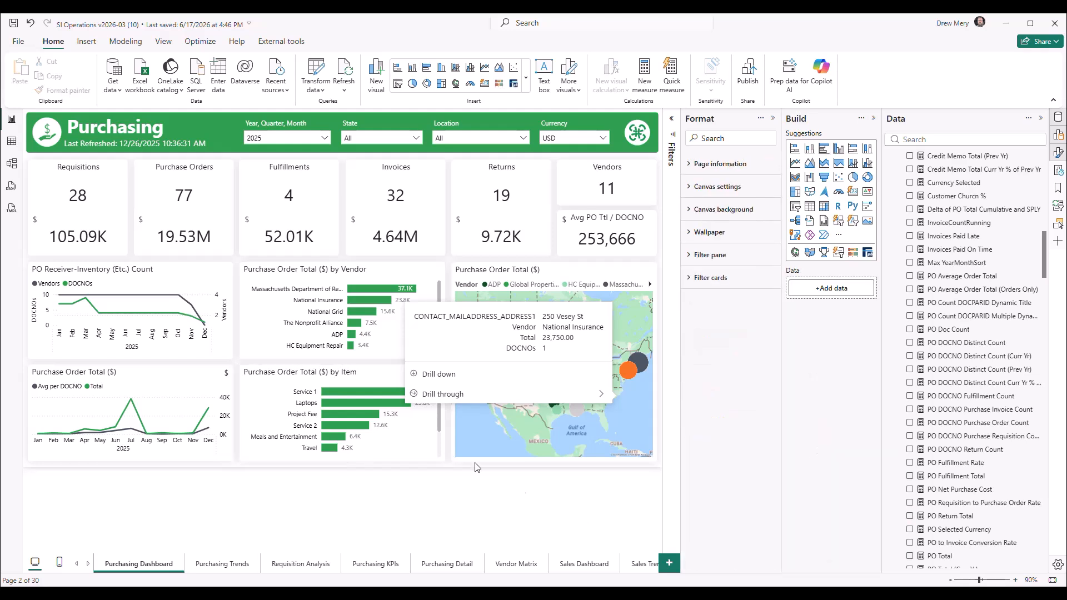
Review the data label settings of the Purchase Order Total ($) by Item chart, including its Value options.
left_click(405, 371)
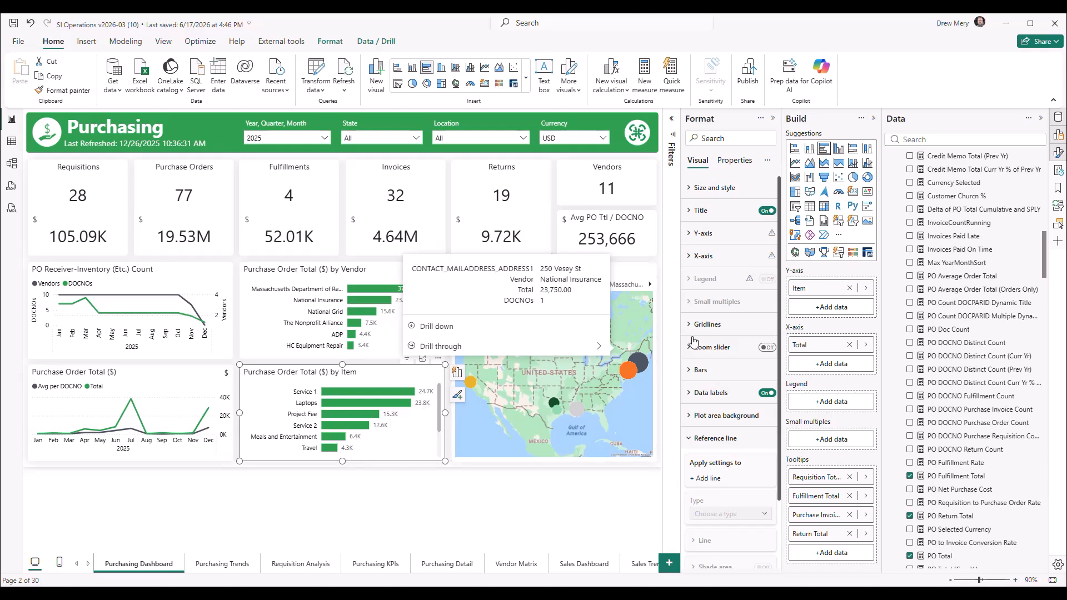
left_click(713, 393)
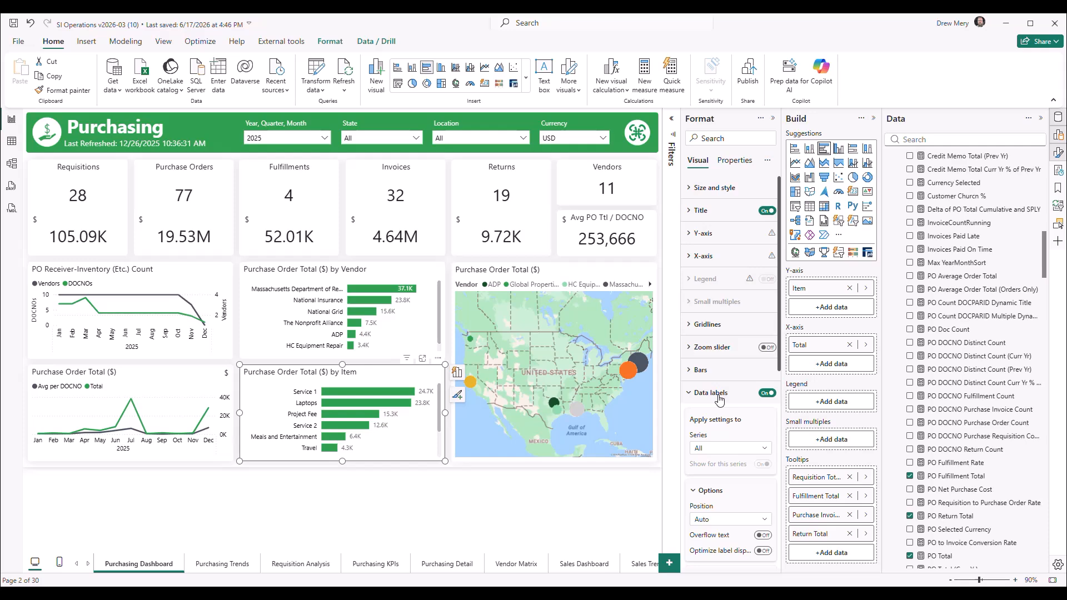
scroll(717, 389, "down", 3)
scroll(719, 389, "down", 2)
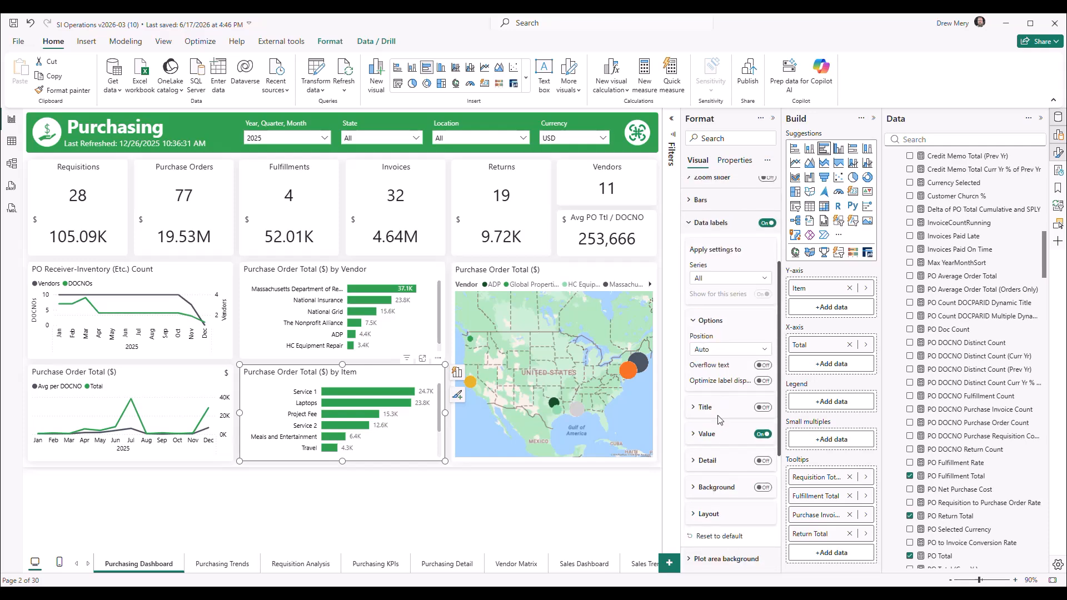
left_click(707, 326)
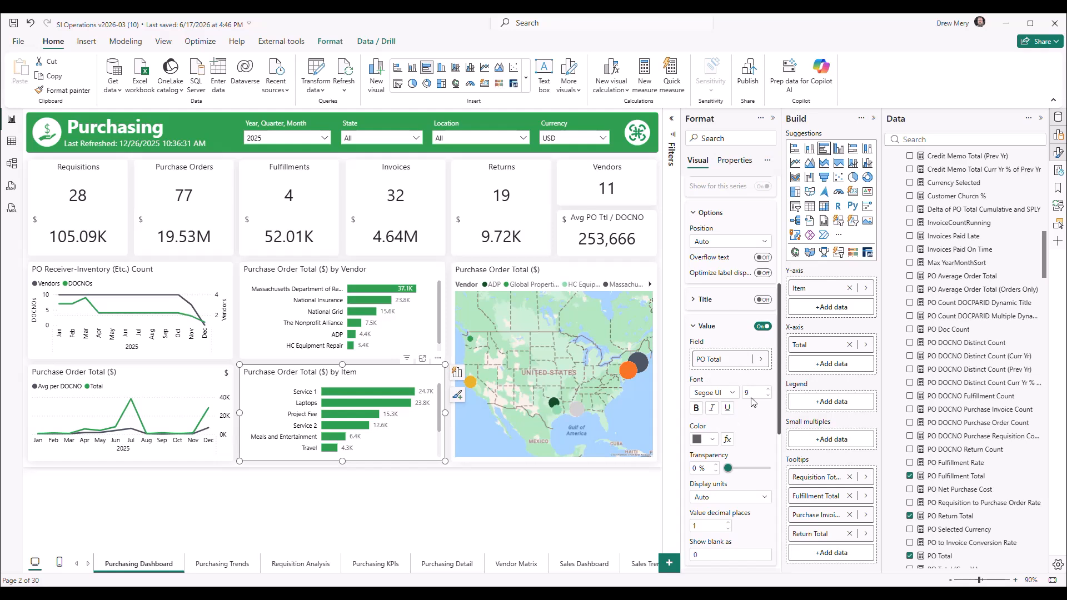
left_click(712, 327)
scroll(711, 311, "up", 3)
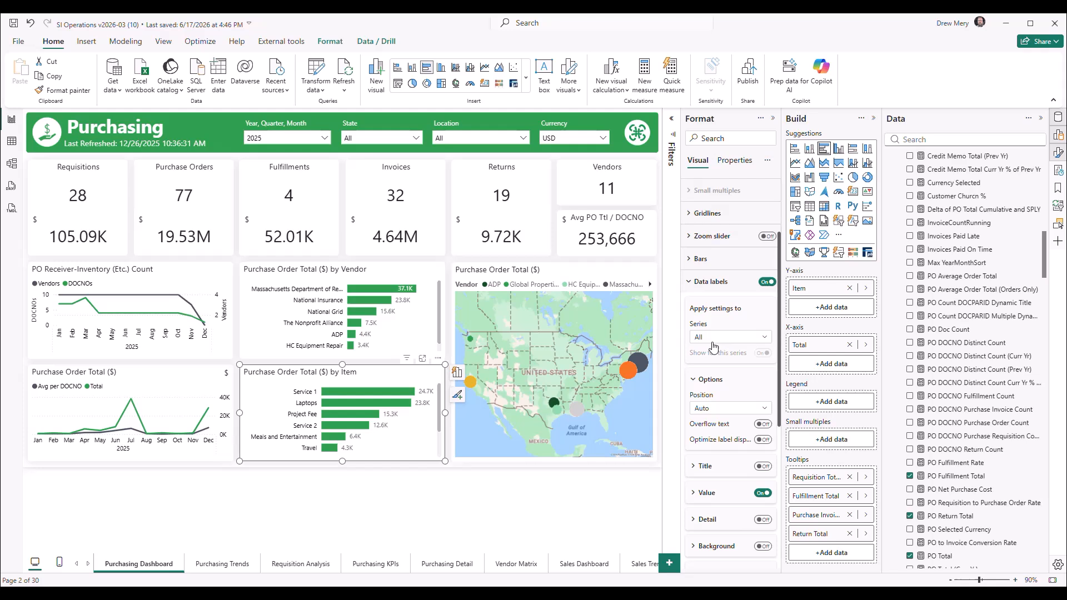
left_click(710, 288)
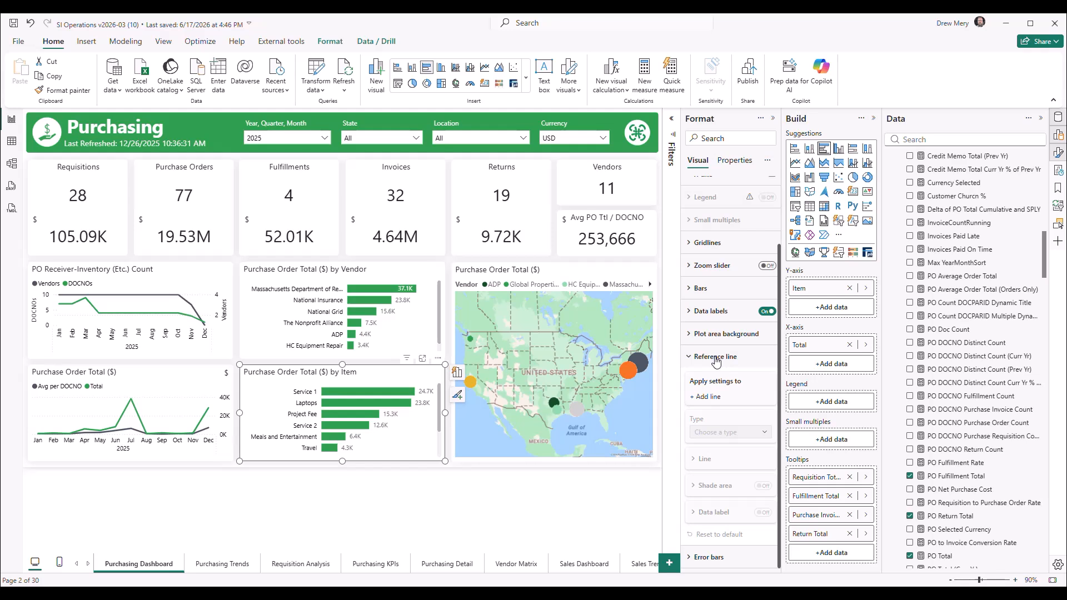
Add a reference line of type Average line to the Purchase Order Total ($) by Item chart.
left_click(715, 398)
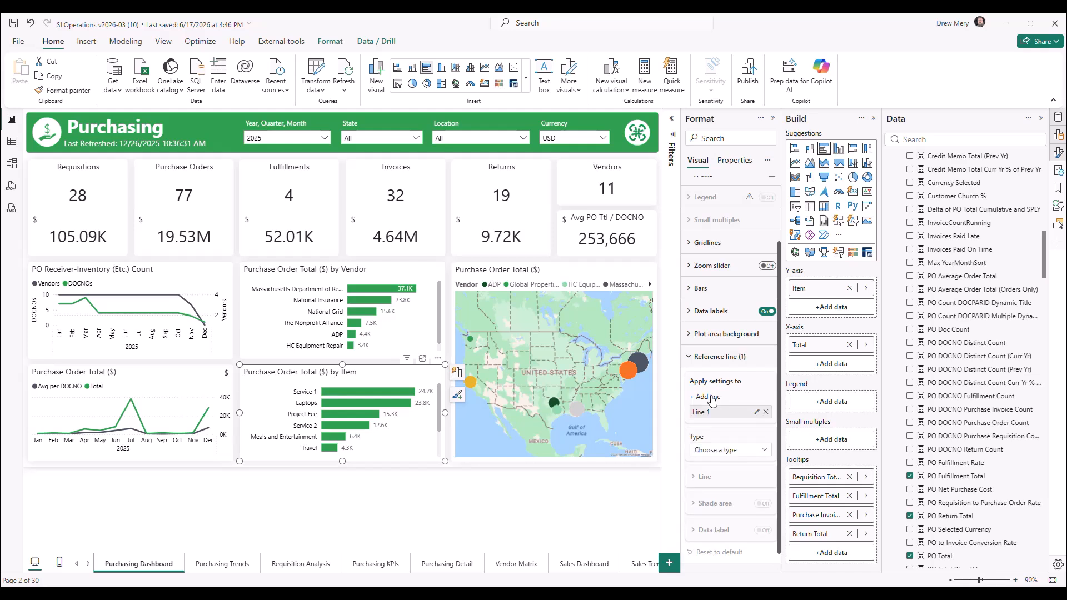
scroll(717, 417, "down", 1)
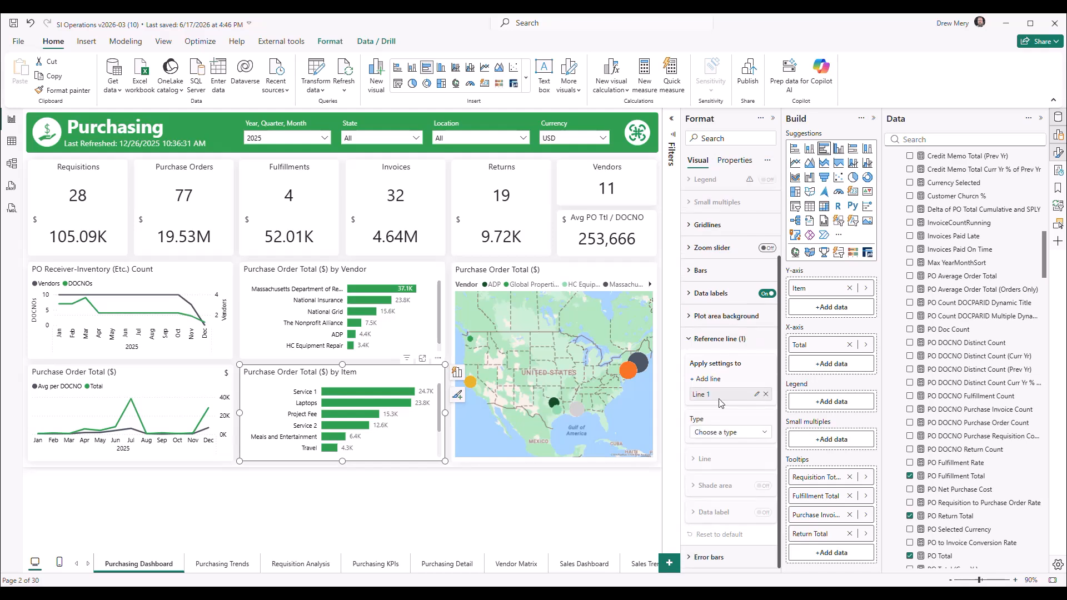
left_click(718, 433)
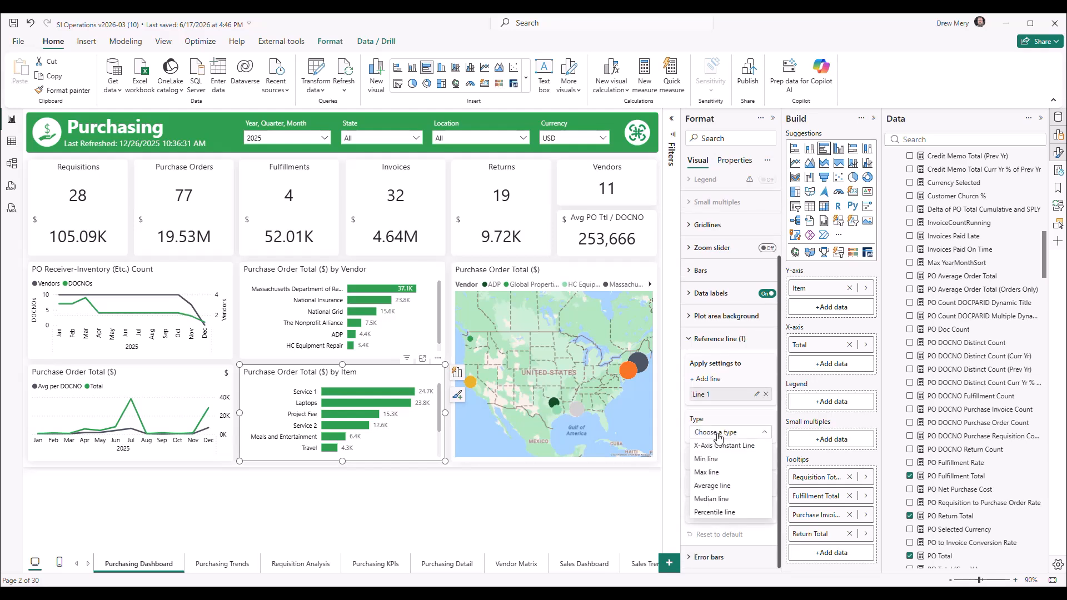
left_click(728, 486)
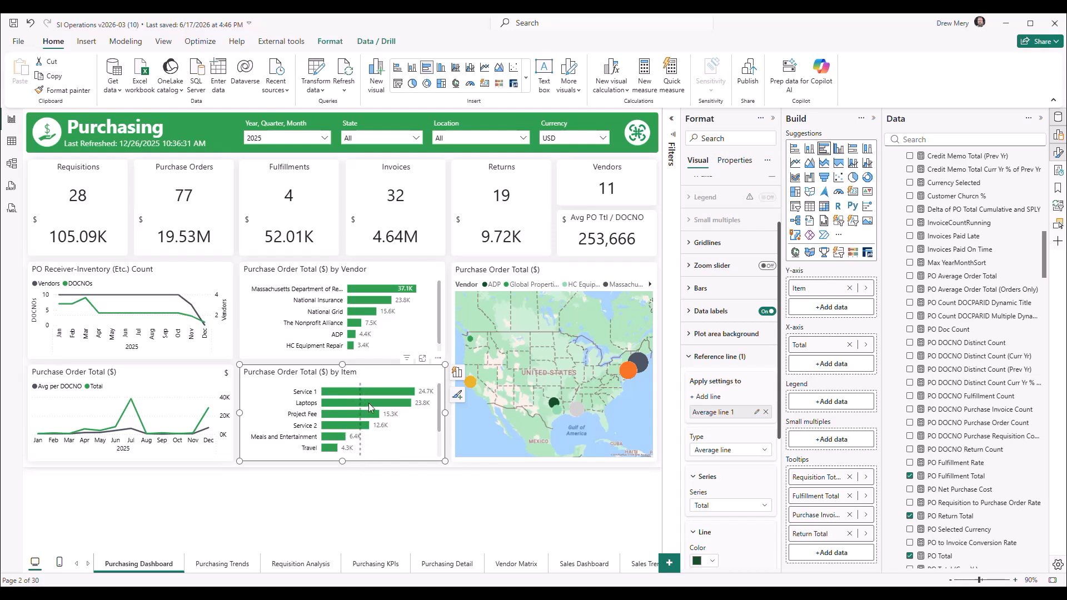
Turn on the average line's data label, set its horizontal position to Right, and color it black.
scroll(369, 403, "down", 3)
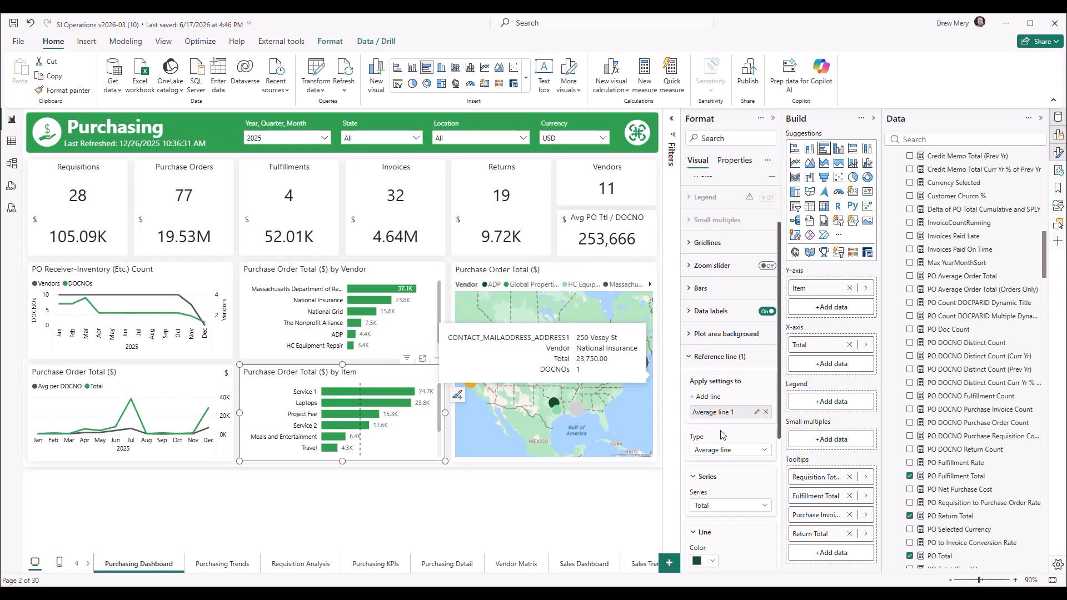
scroll(725, 439, "down", 4)
scroll(724, 439, "down", 1)
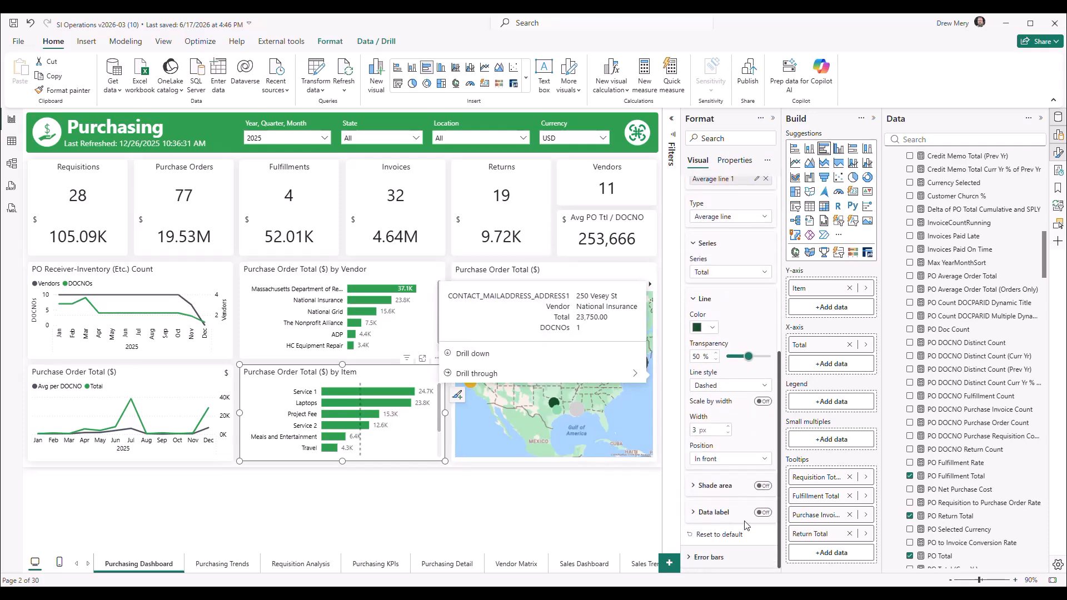
left_click(763, 513)
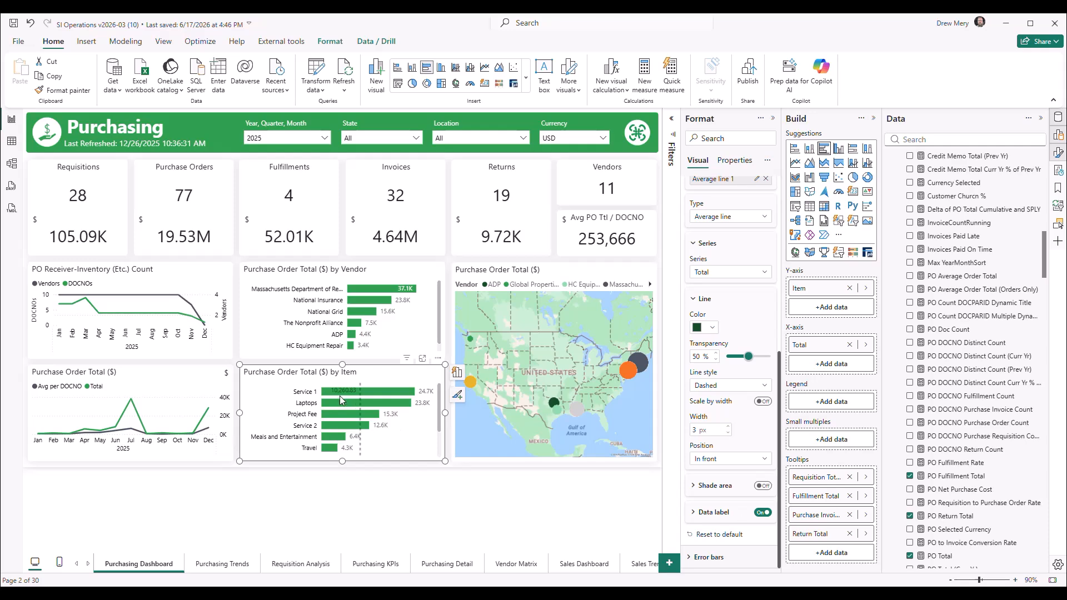
left_click(713, 512)
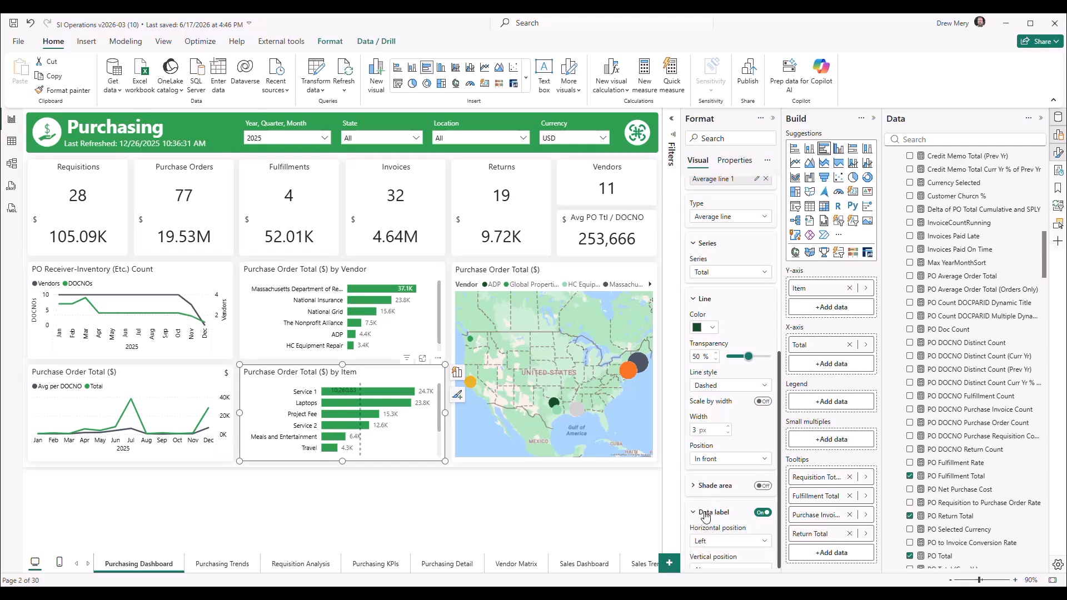
scroll(727, 497, "down", 5)
left_click(717, 368)
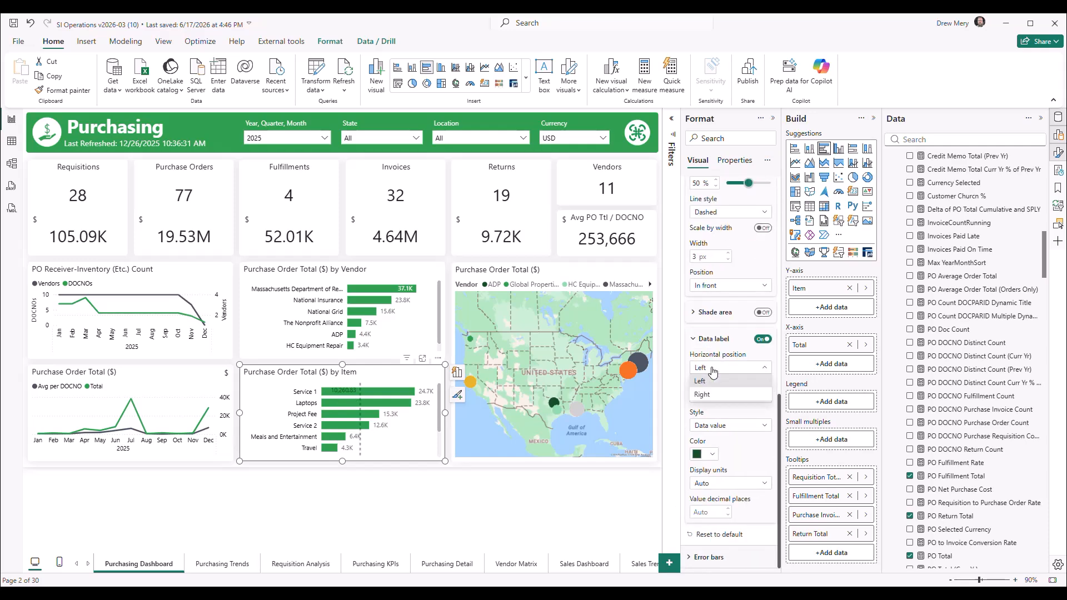
left_click(714, 394)
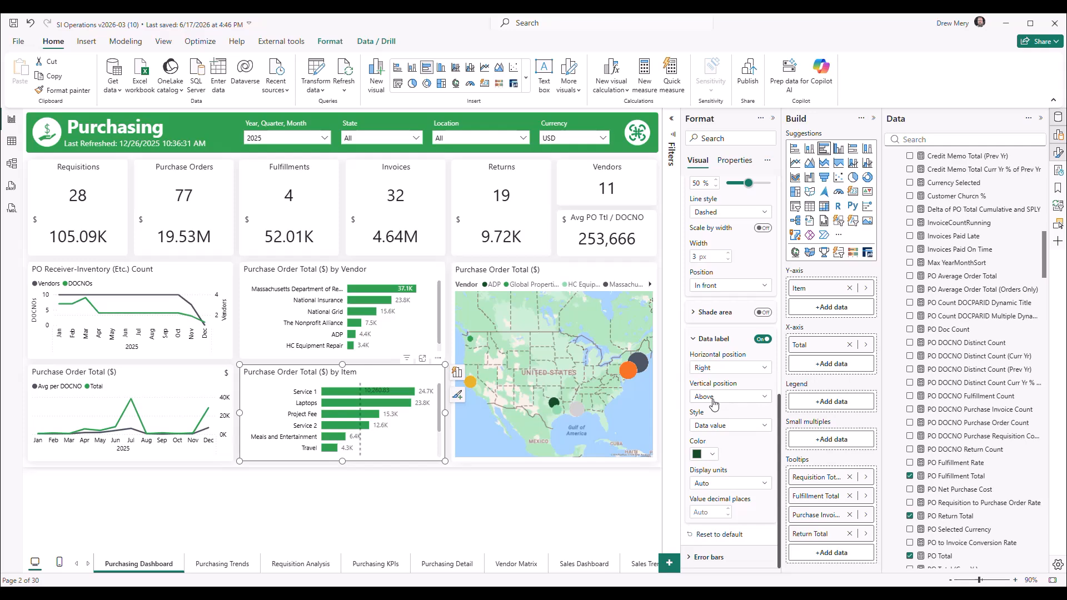
left_click(706, 454)
left_click(720, 234)
Set the average line's position to Behind and its line style to Solid.
scroll(715, 421, "up", 3)
scroll(715, 423, "up", 3)
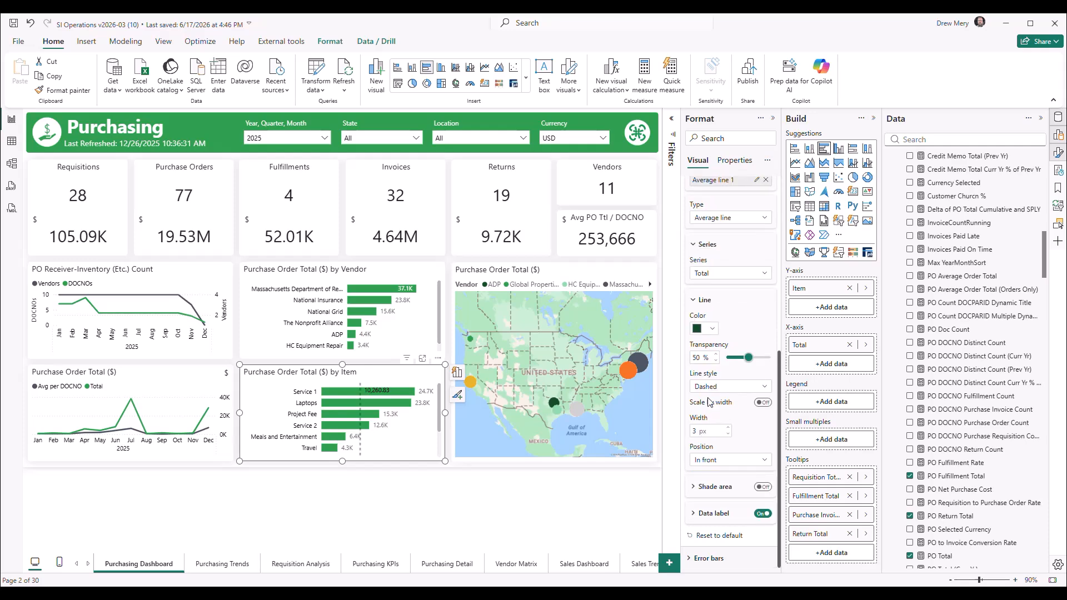
scroll(717, 411, "down", 3)
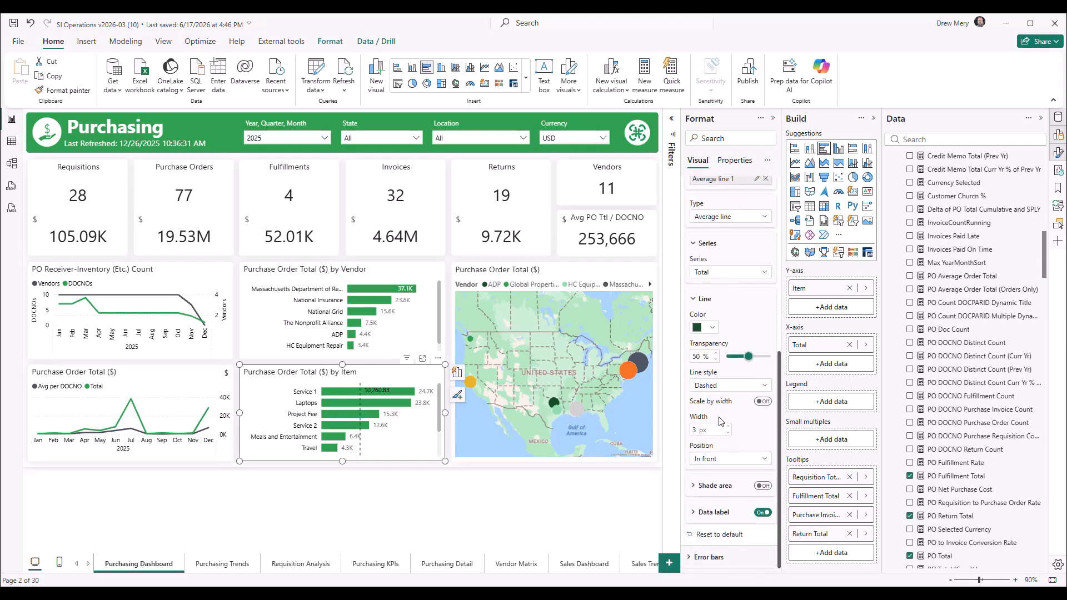
left_click(717, 460)
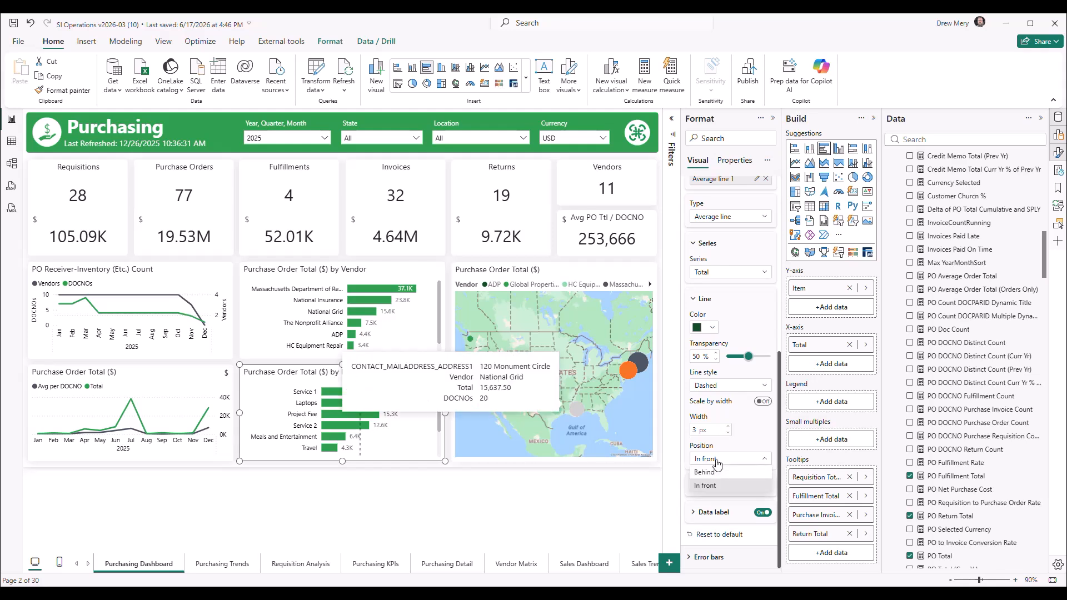
left_click(717, 473)
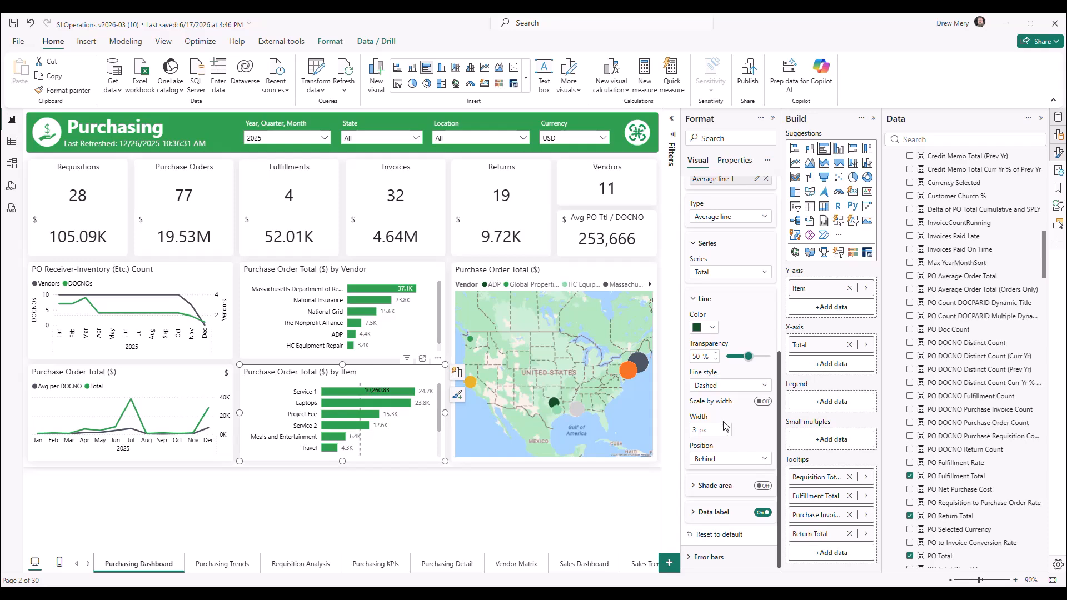
left_click(721, 391)
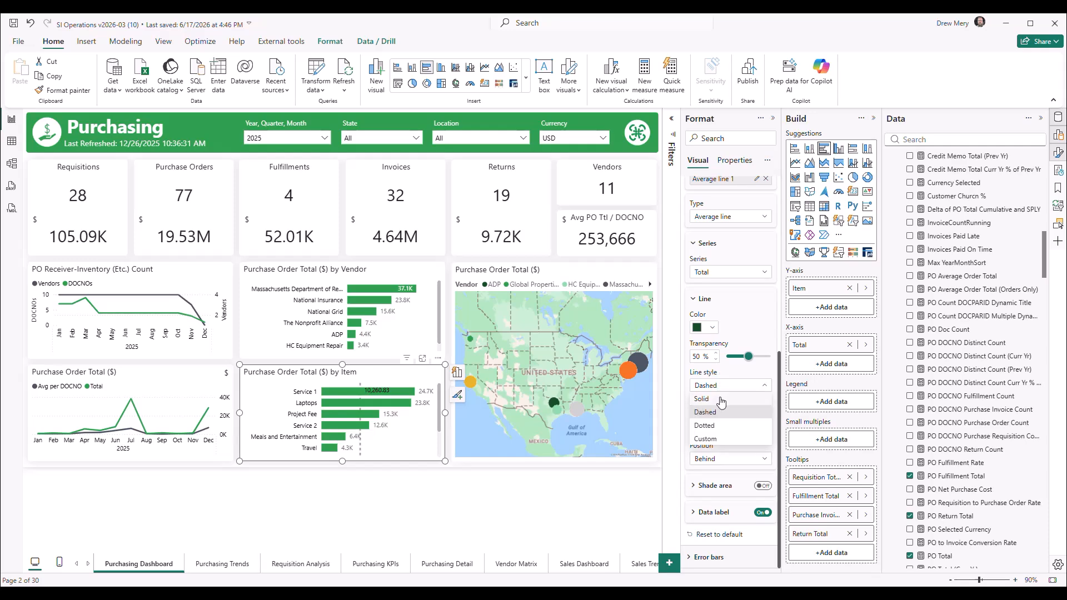
left_click(721, 402)
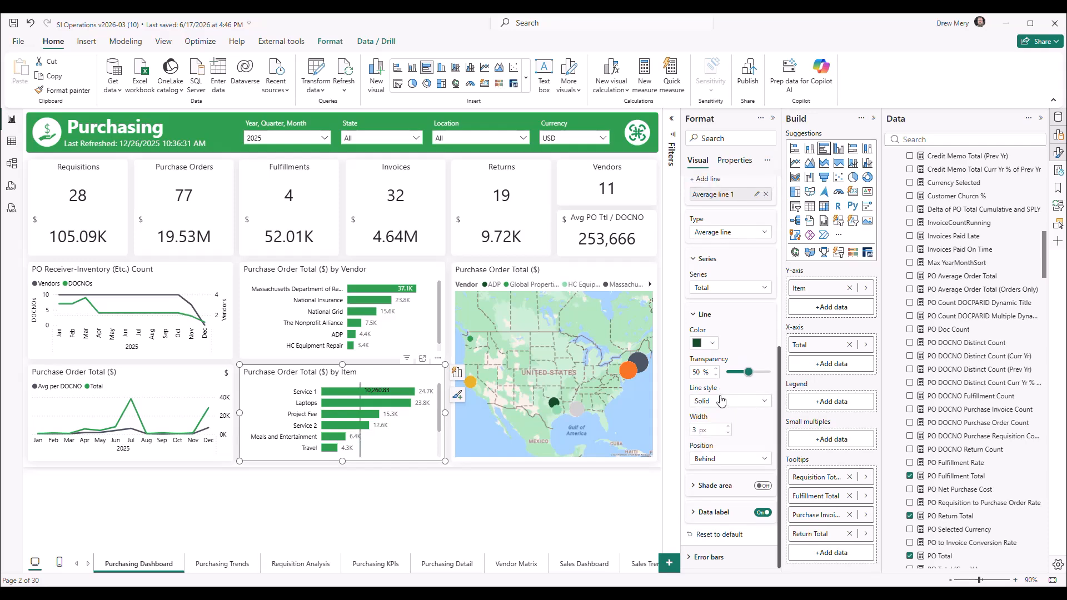
Color the average line black with 25% transparency and a width of 1 px.
left_click(712, 344)
left_click(720, 381)
double_click(698, 373)
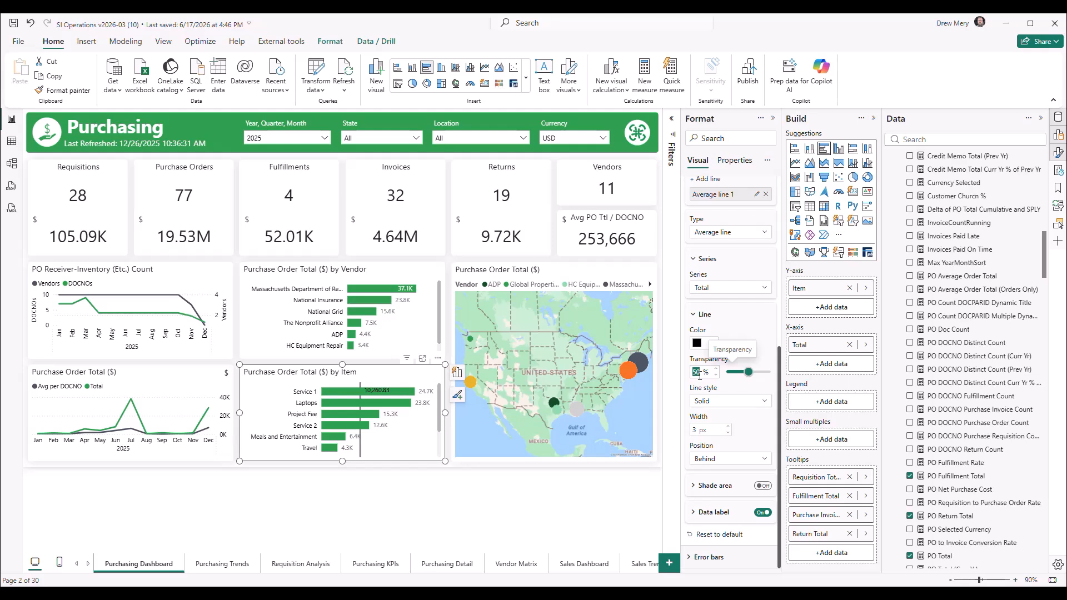
type("25")
key("Tab")
left_click(729, 434)
left_click(729, 433)
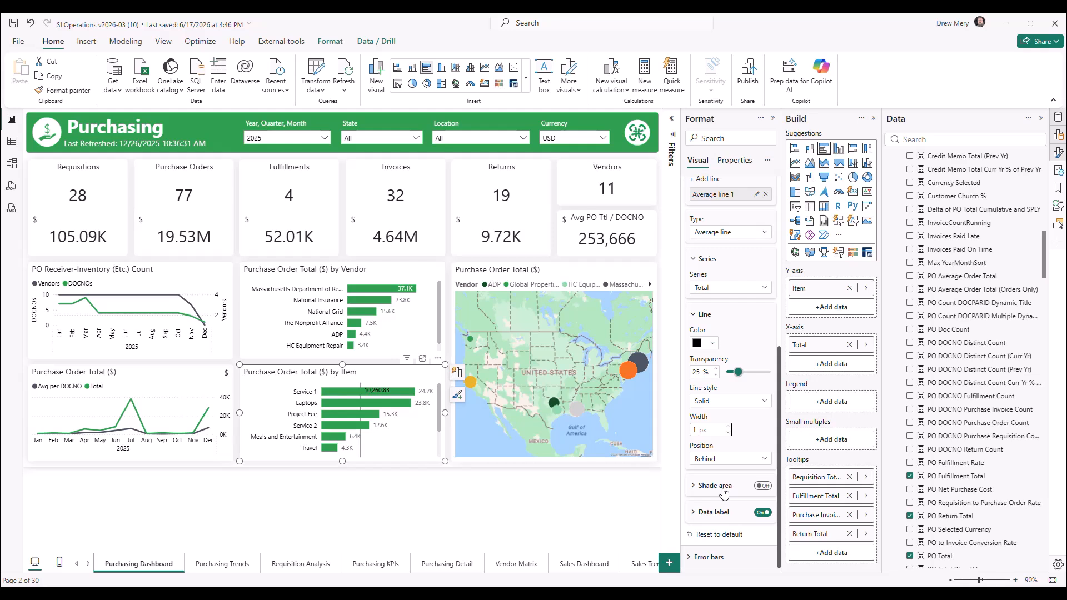
Turn on the average line's shade area, position it After the line, and color it light gray.
left_click(763, 487)
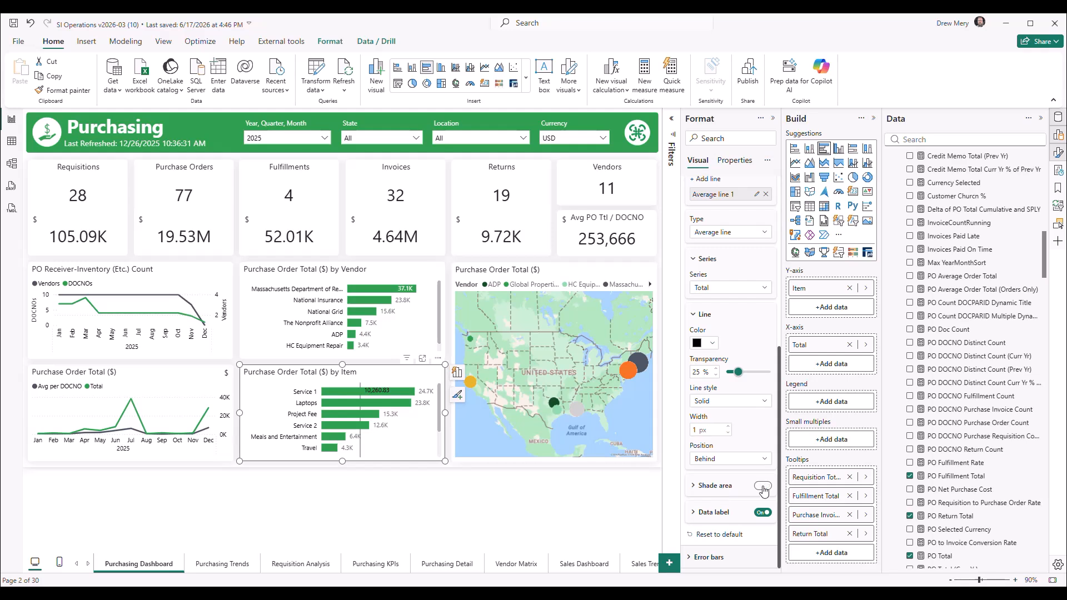
left_click(709, 487)
scroll(711, 483, "down", 3)
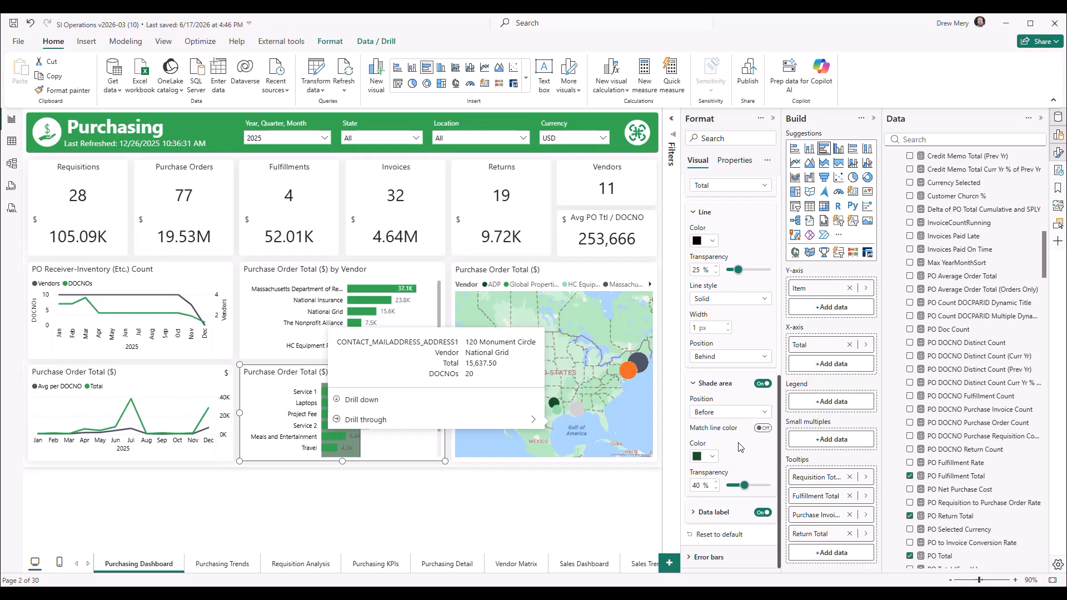
left_click(725, 413)
left_click(724, 439)
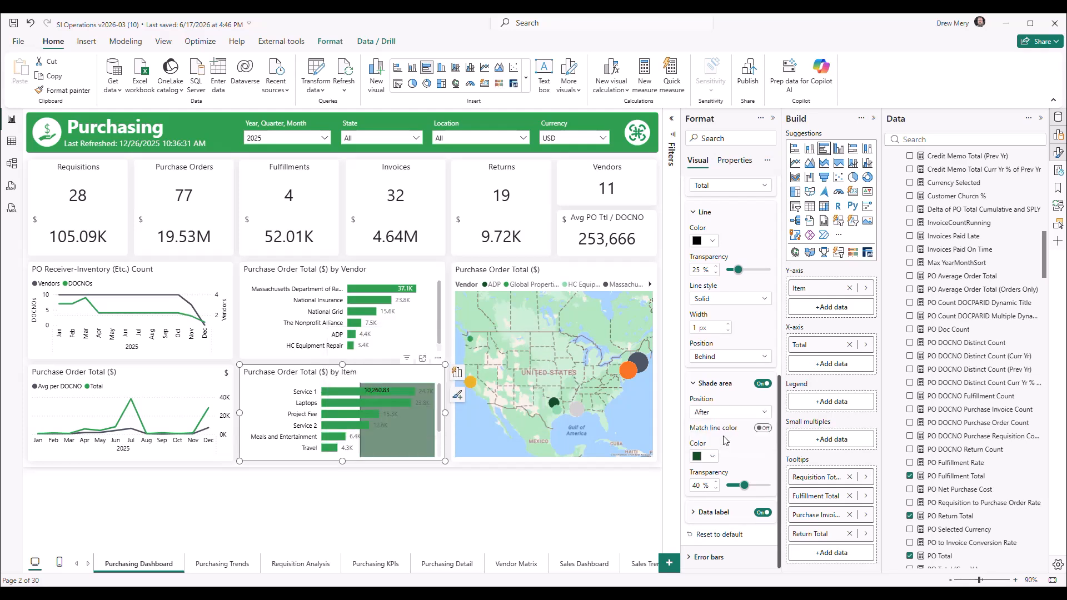
left_click(703, 456)
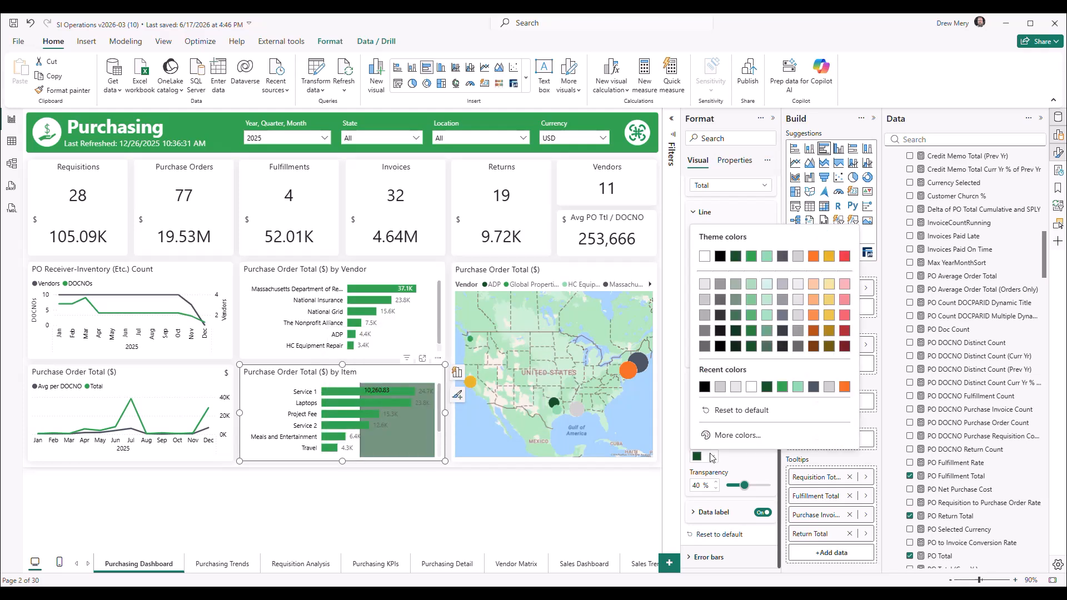
left_click(706, 285)
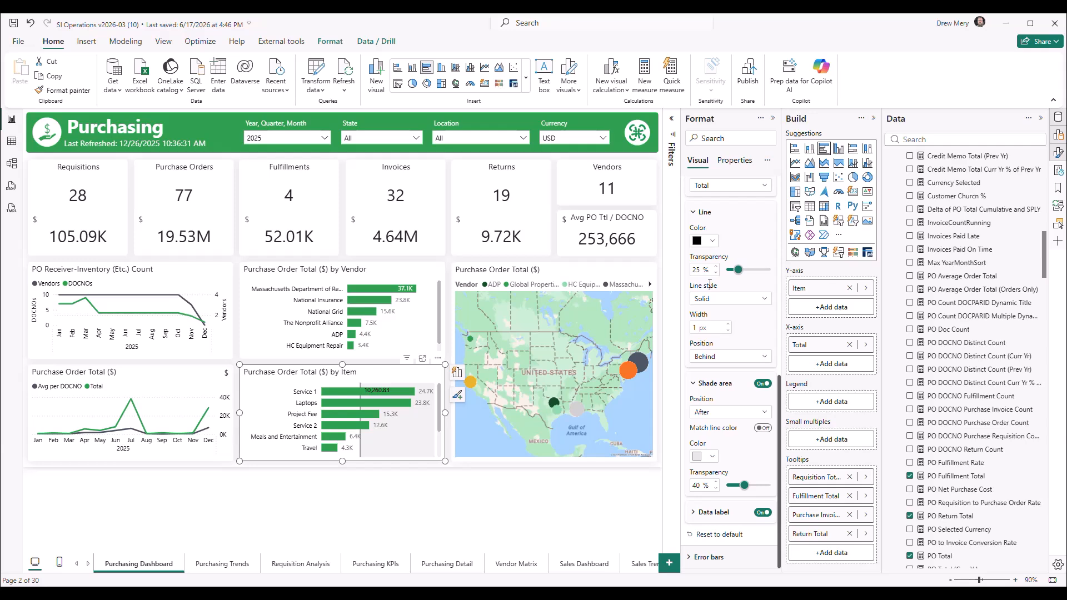
left_click(710, 458)
left_click(706, 302)
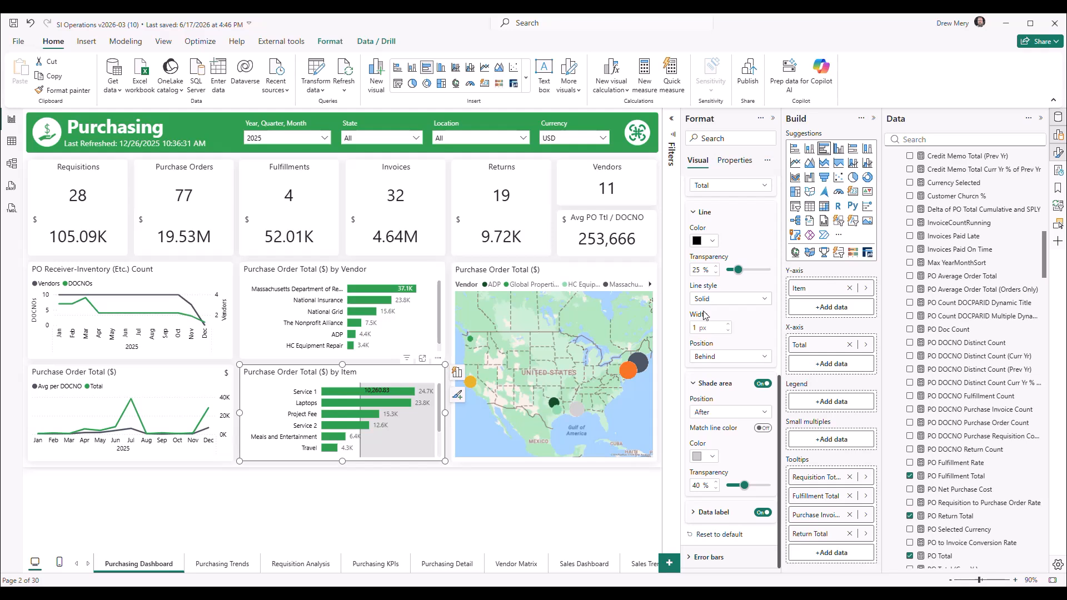
left_click(408, 530)
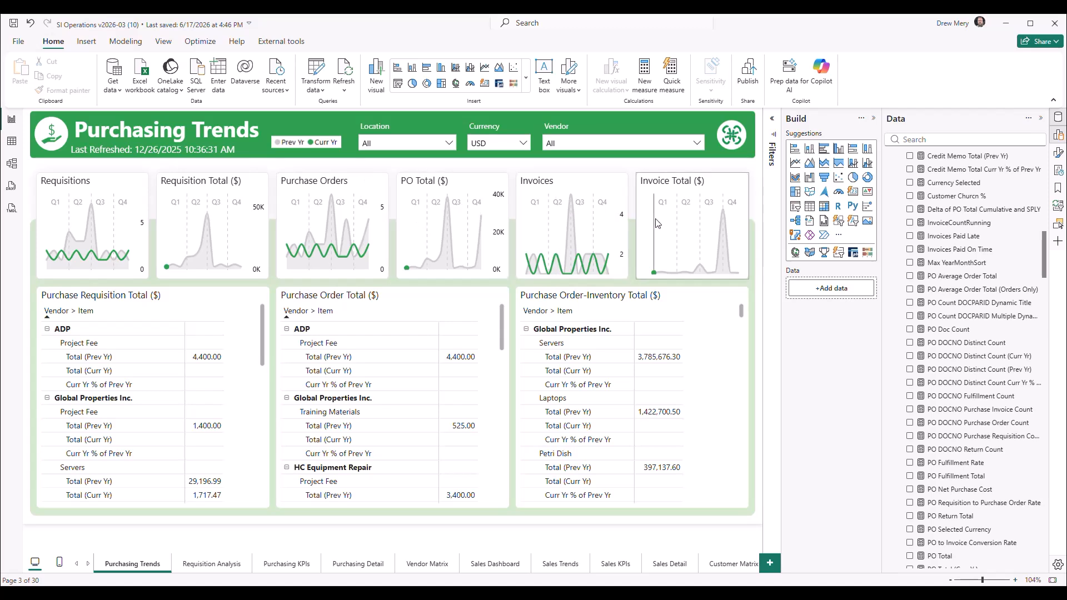
Select the Requisitions chart on the Purchasing Trends page and show its shade area format settings.
mouse_move(124, 225)
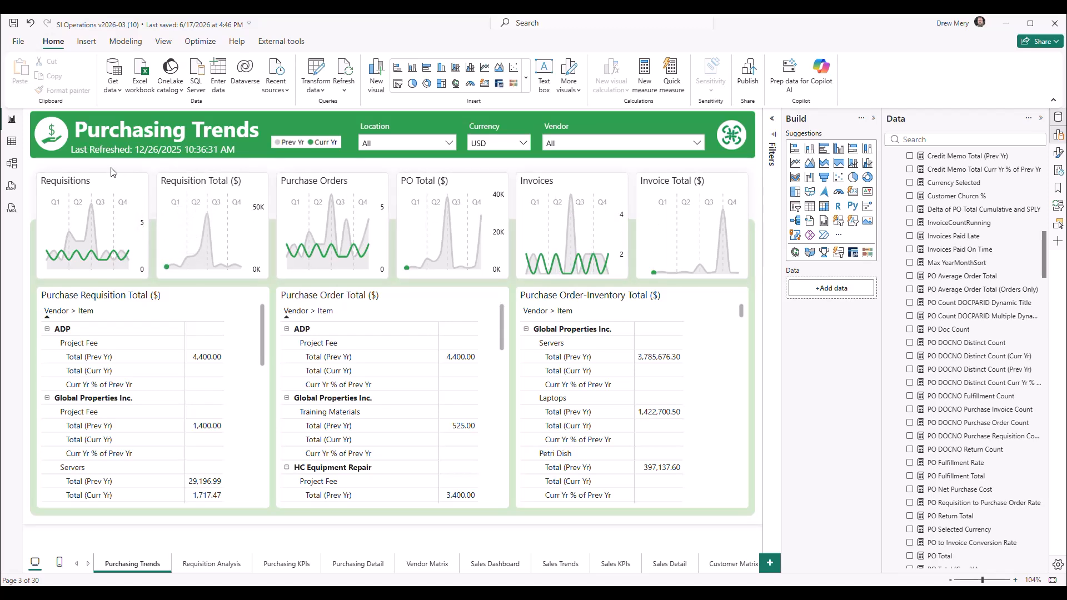
left_click(96, 186)
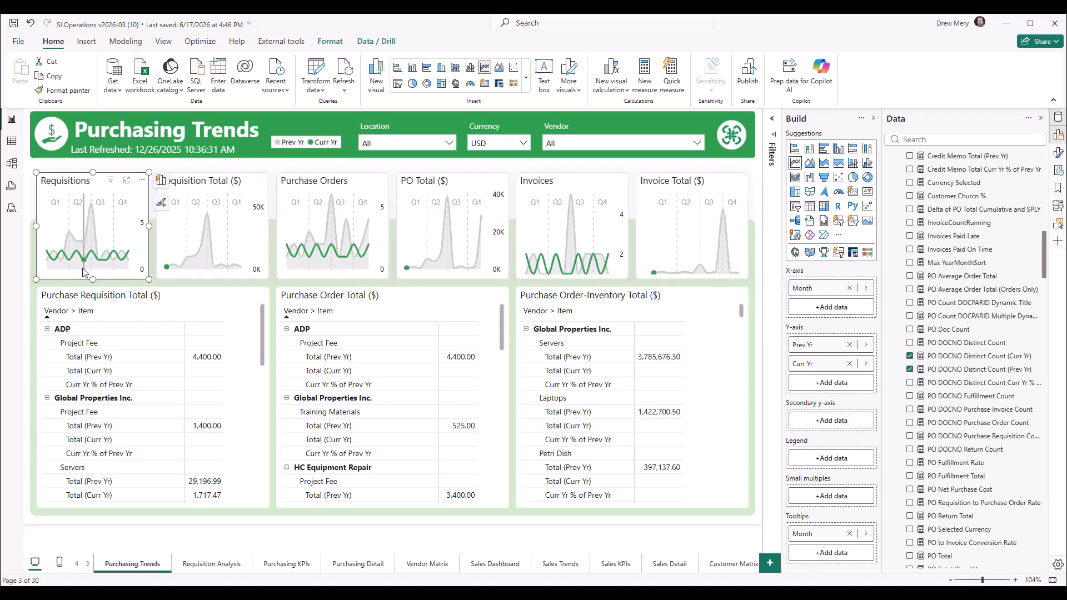
mouse_move(71, 269)
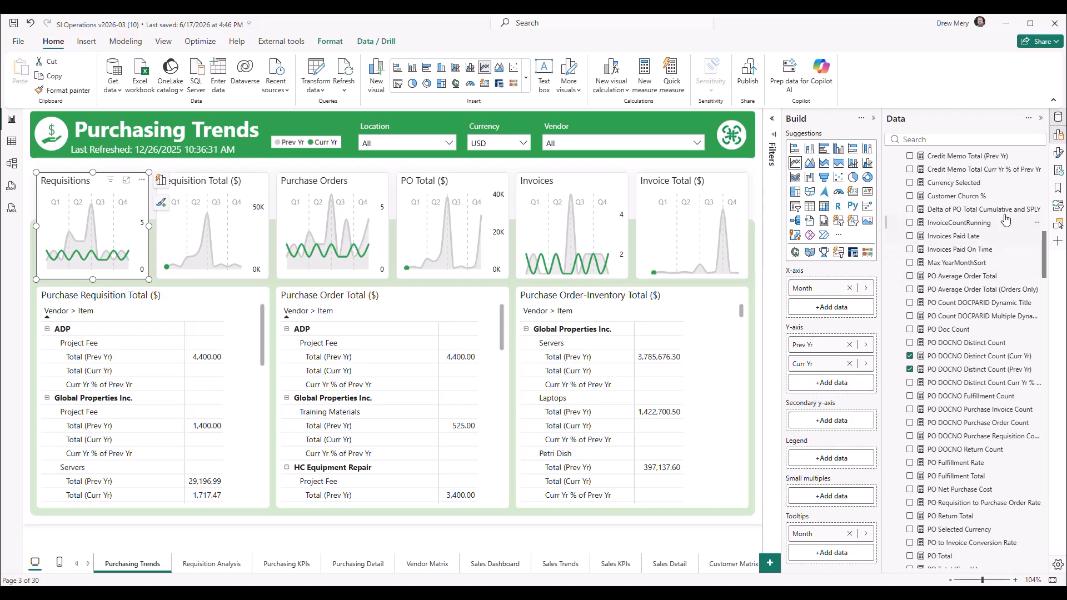
left_click(1058, 159)
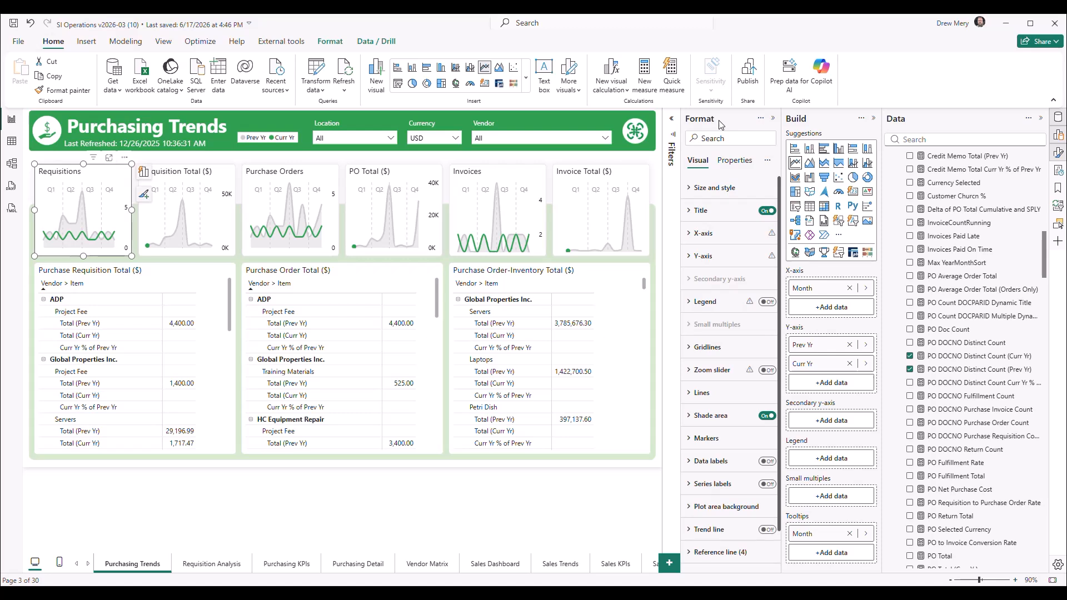
scroll(725, 281, "down", 1)
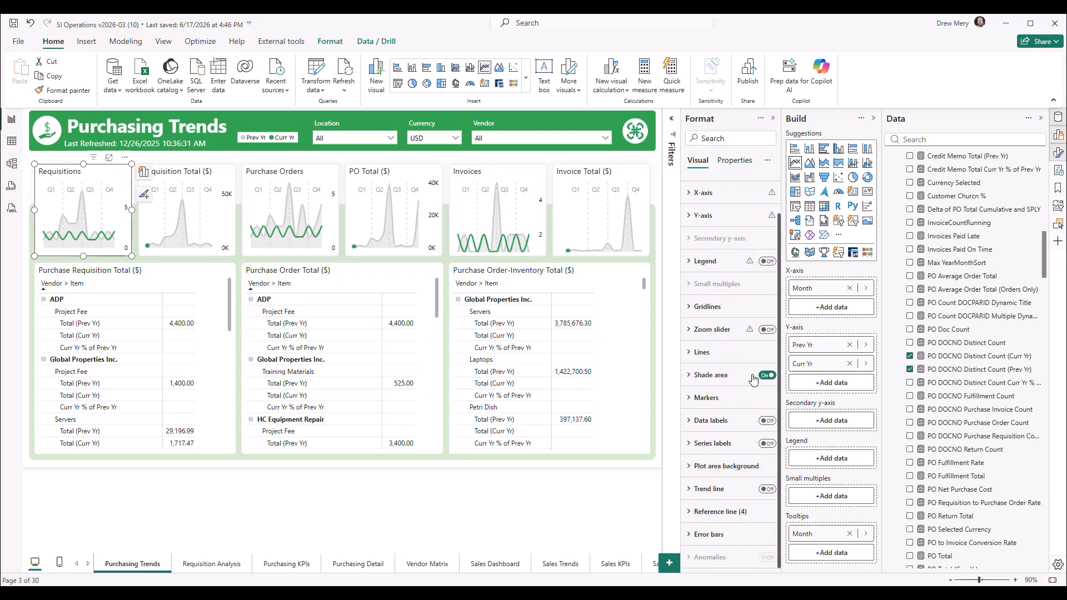
left_click(726, 379)
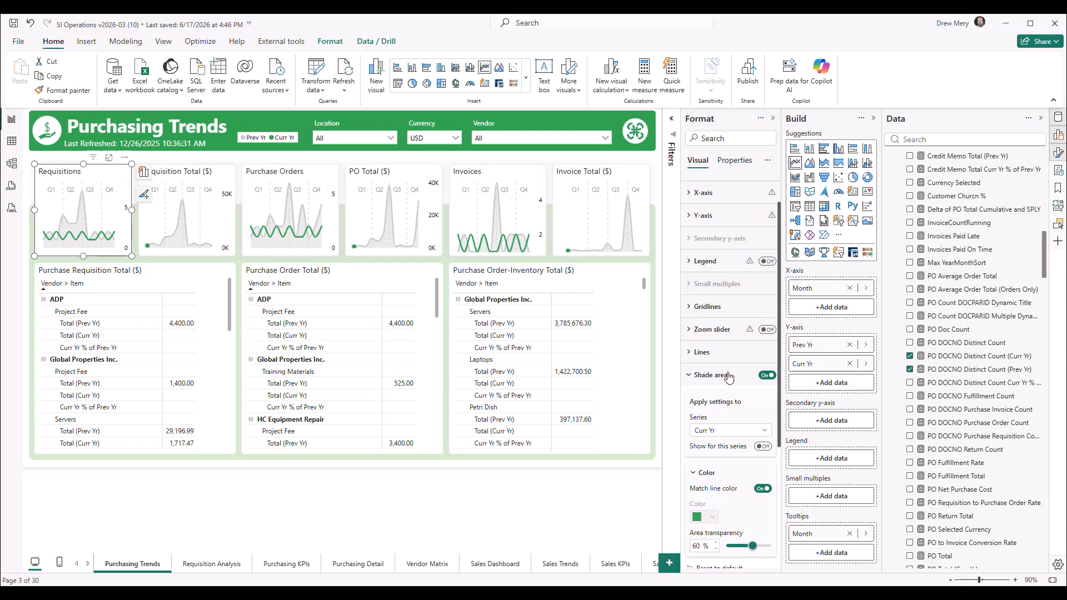
scroll(726, 378, "down", 3)
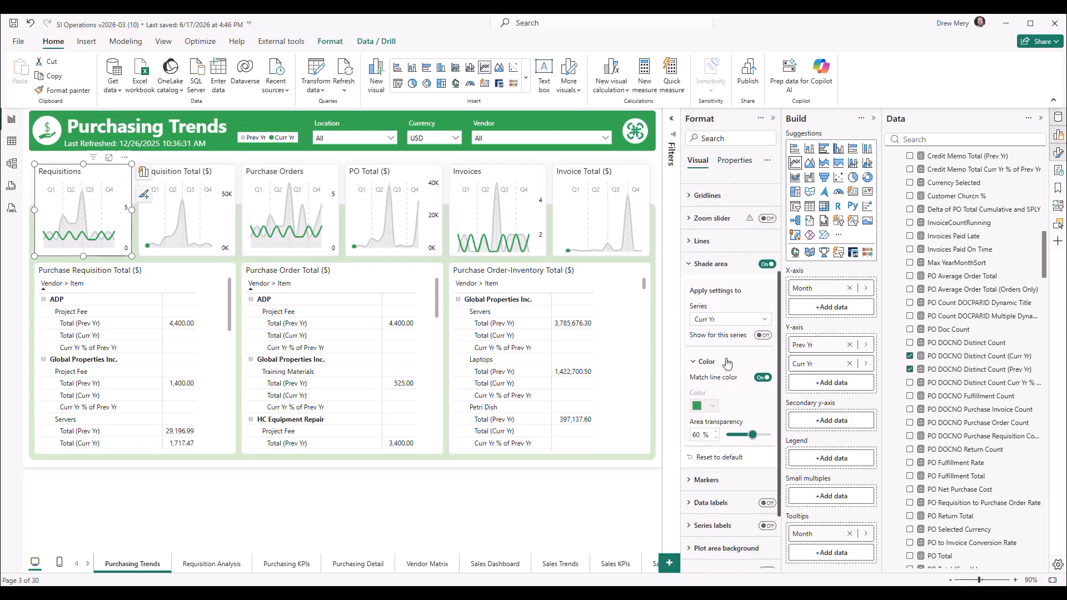
Compare the Requisitions chart's shade area settings for the All, Curr Yr and Prev Yr series.
left_click(721, 325)
left_click(722, 333)
left_click(728, 325)
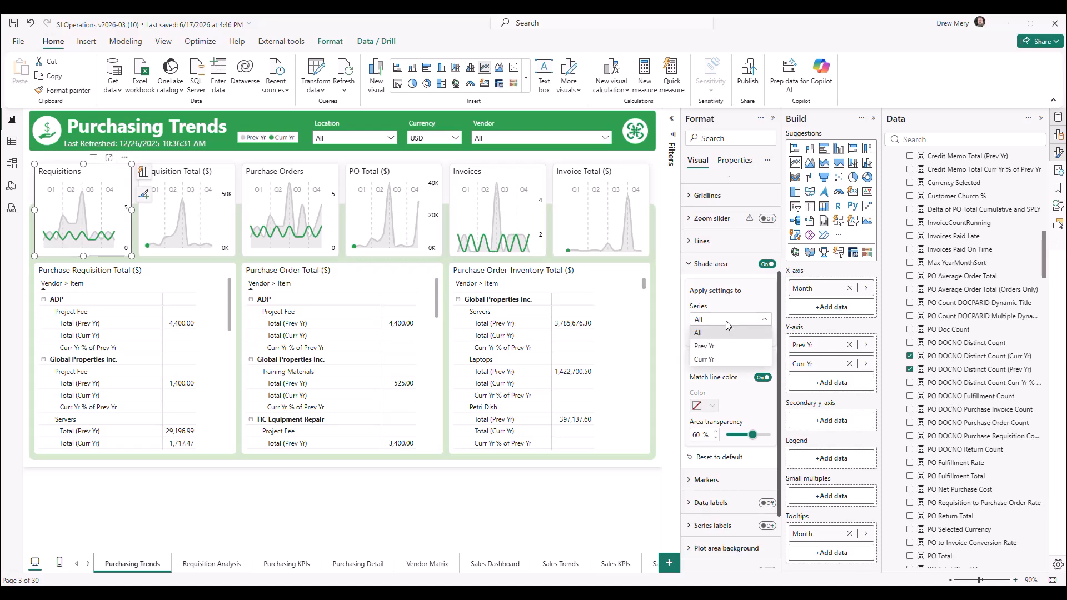
left_click(715, 361)
left_click(761, 336)
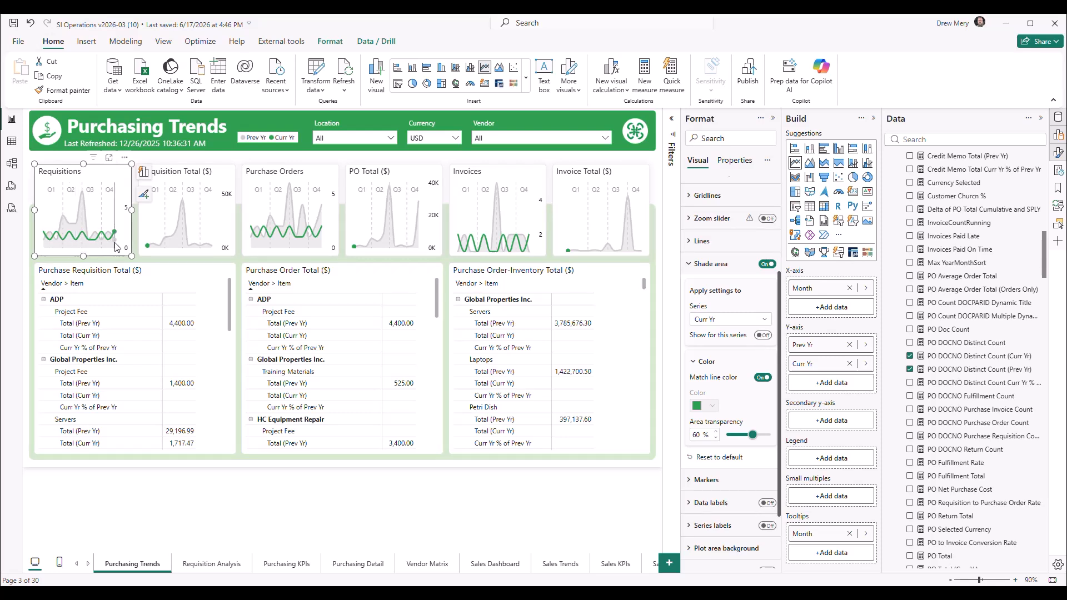
left_click(717, 320)
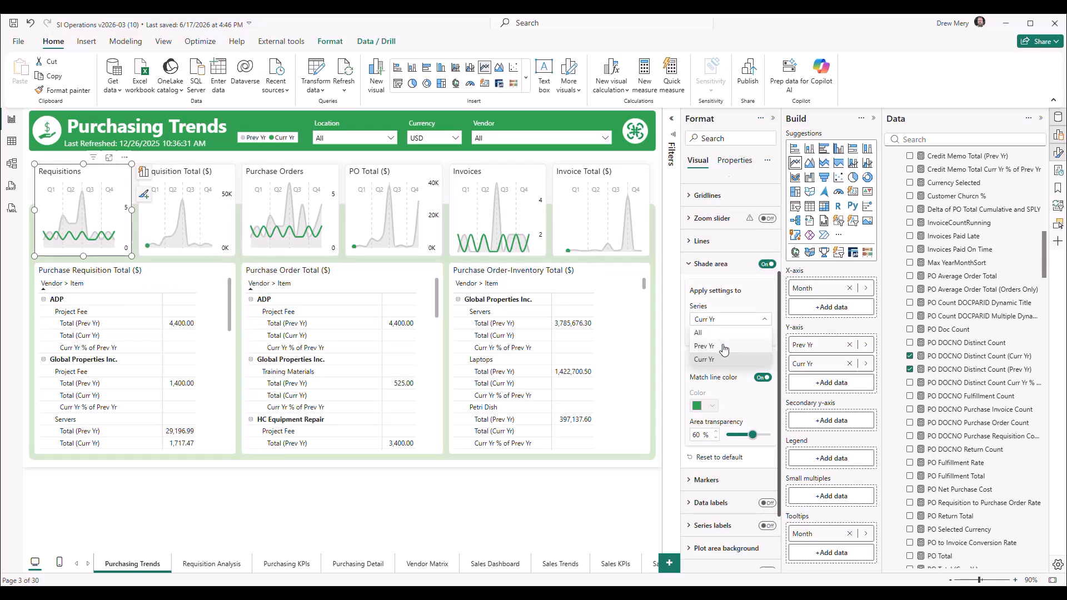
left_click(724, 347)
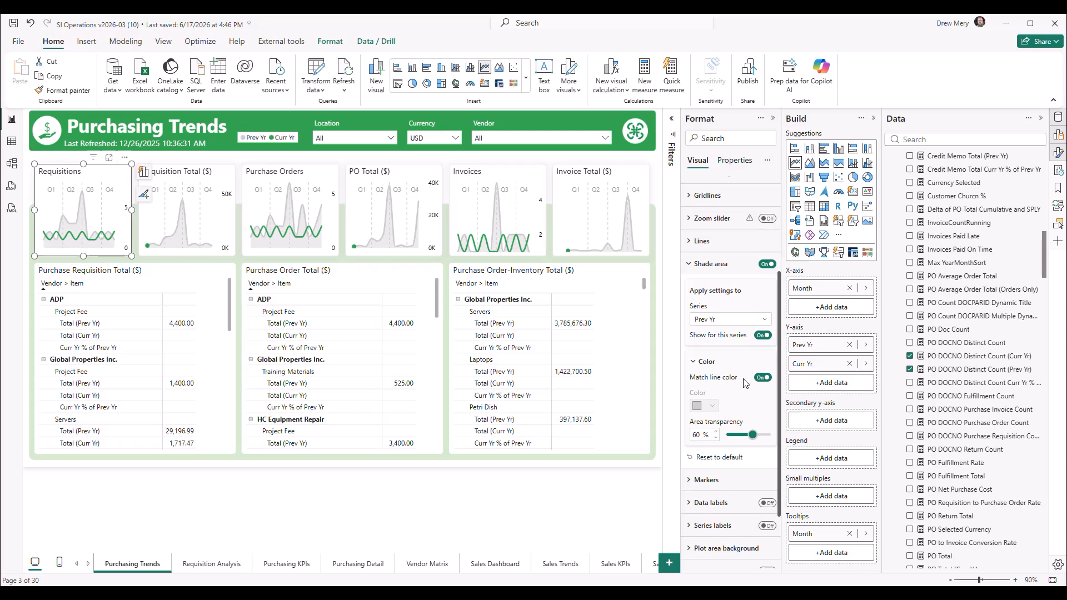
left_click(720, 265)
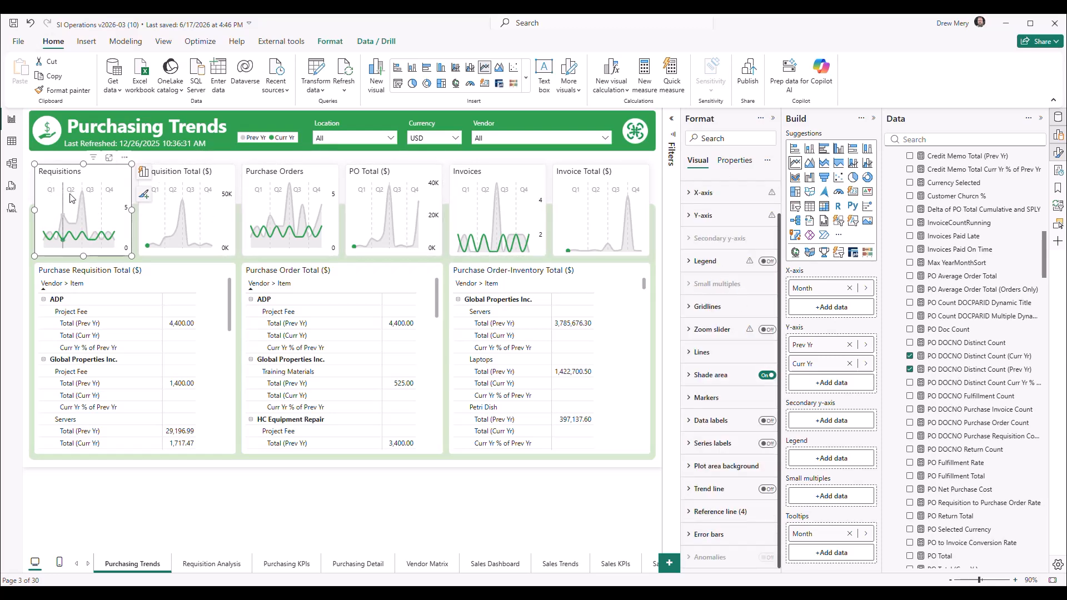
Examine the Requisitions chart's reference lines, opening the settings of the Q1 line.
mouse_move(117, 195)
left_click(744, 512)
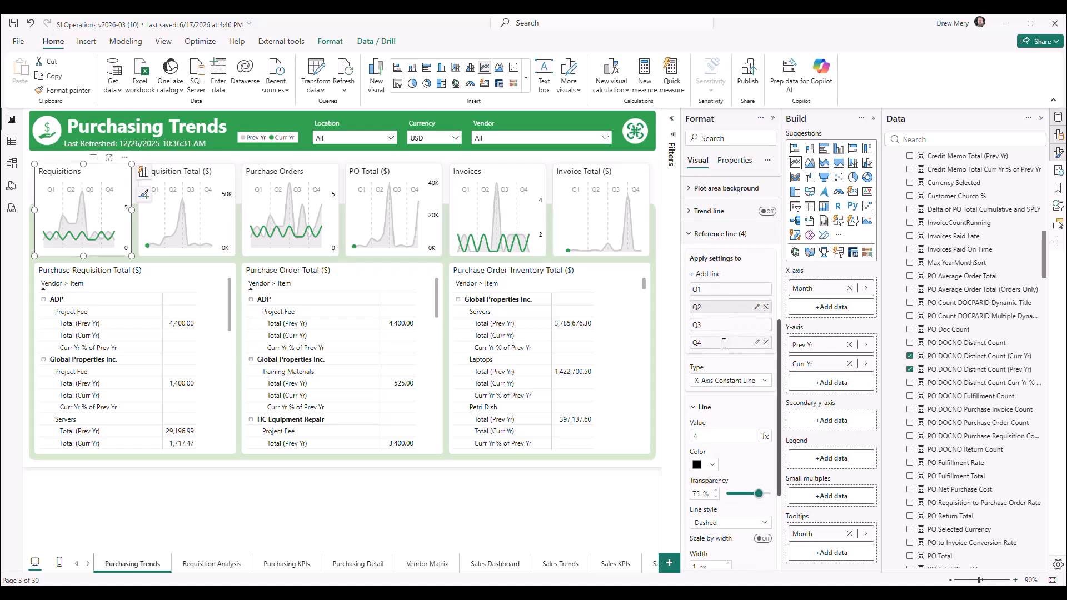
left_click(718, 290)
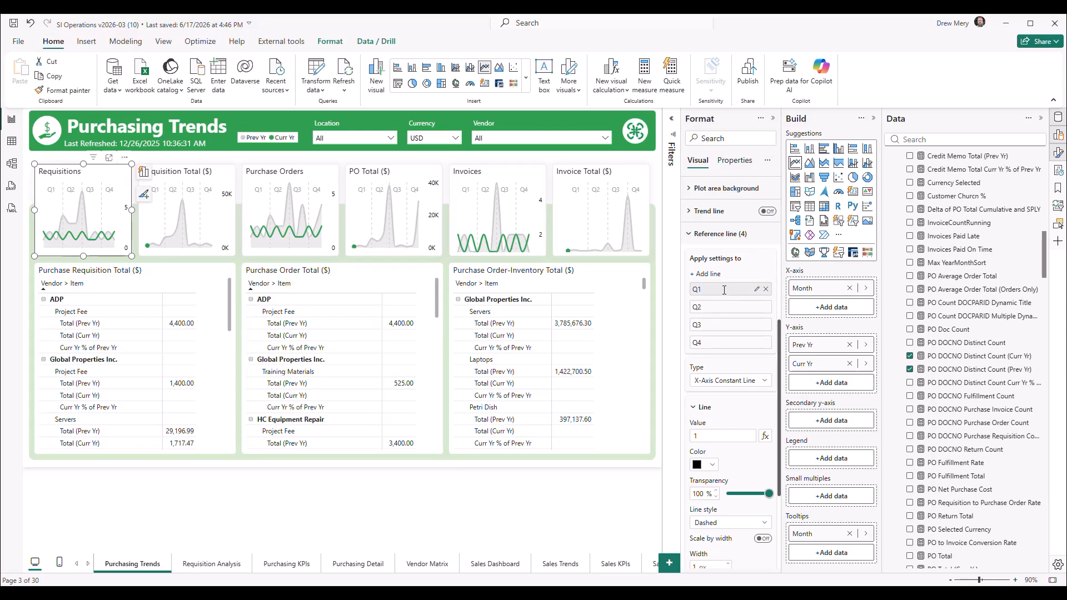
Check the Q1 reference line's name, keep its type as X-Axis Constant Line, and review its line settings.
double_click(724, 290)
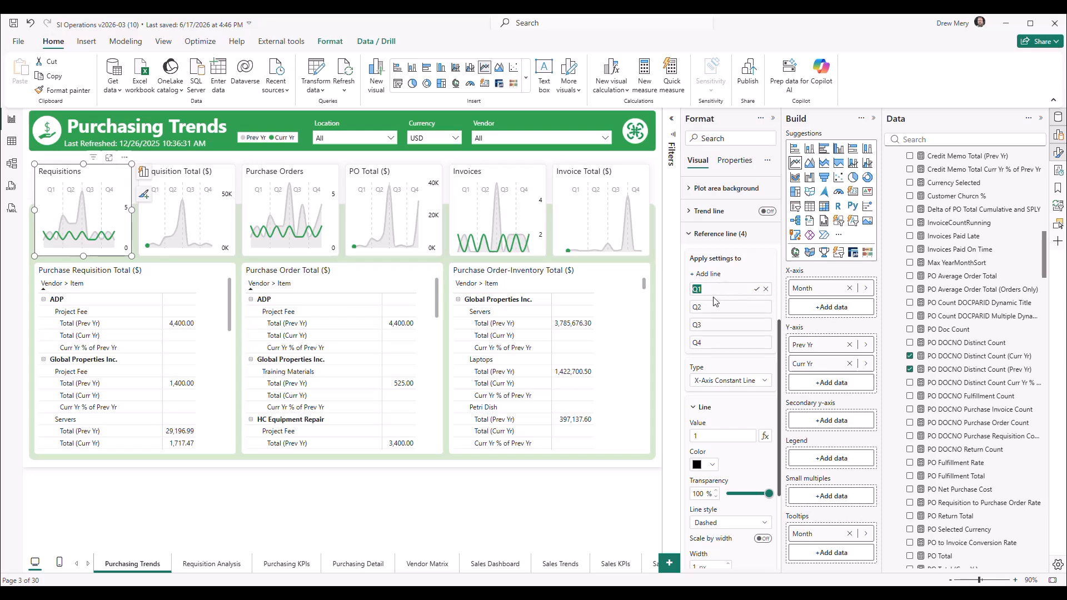
key("Return")
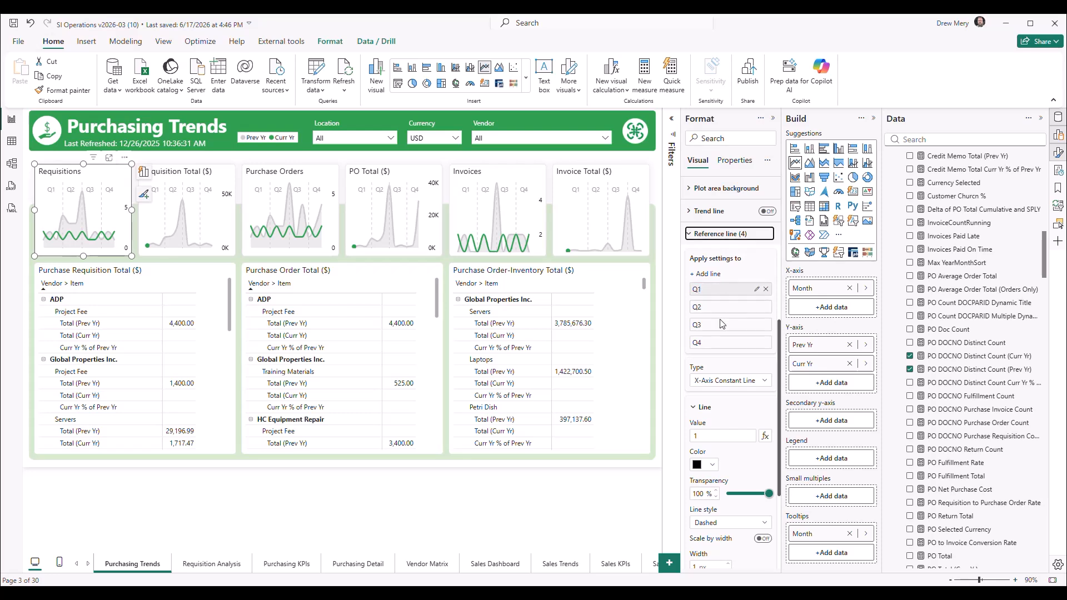
left_click(727, 383)
left_click(745, 381)
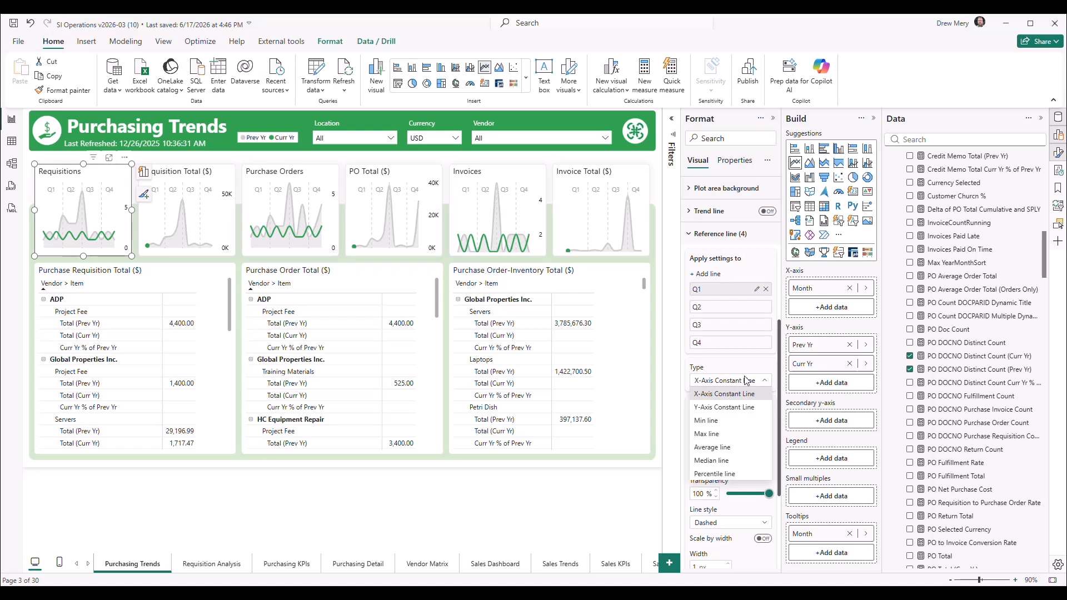
left_click(741, 394)
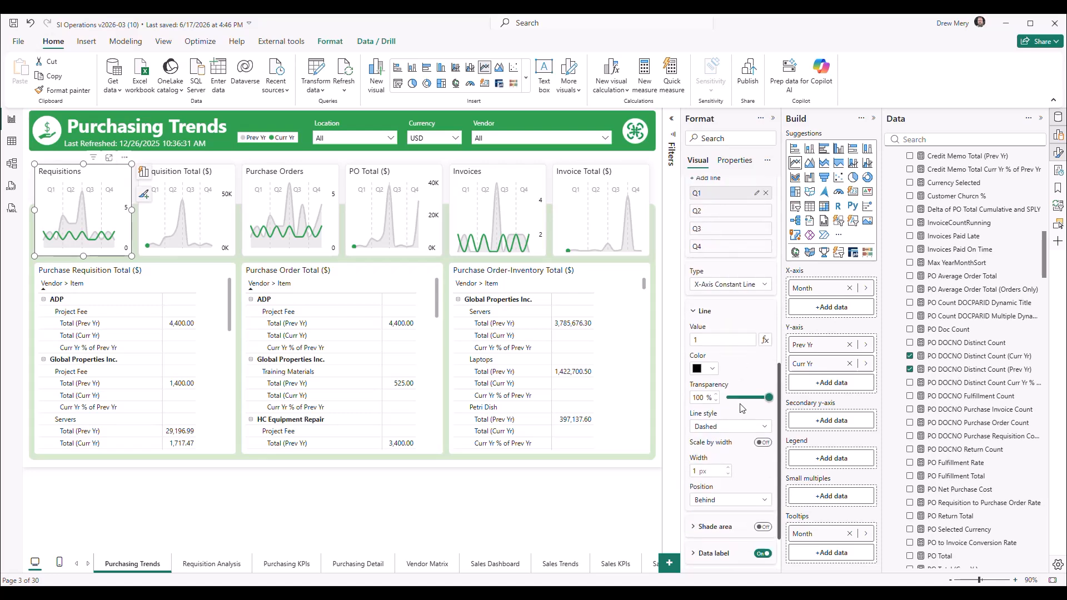
scroll(740, 409, "down", 3)
scroll(740, 409, "down", 1)
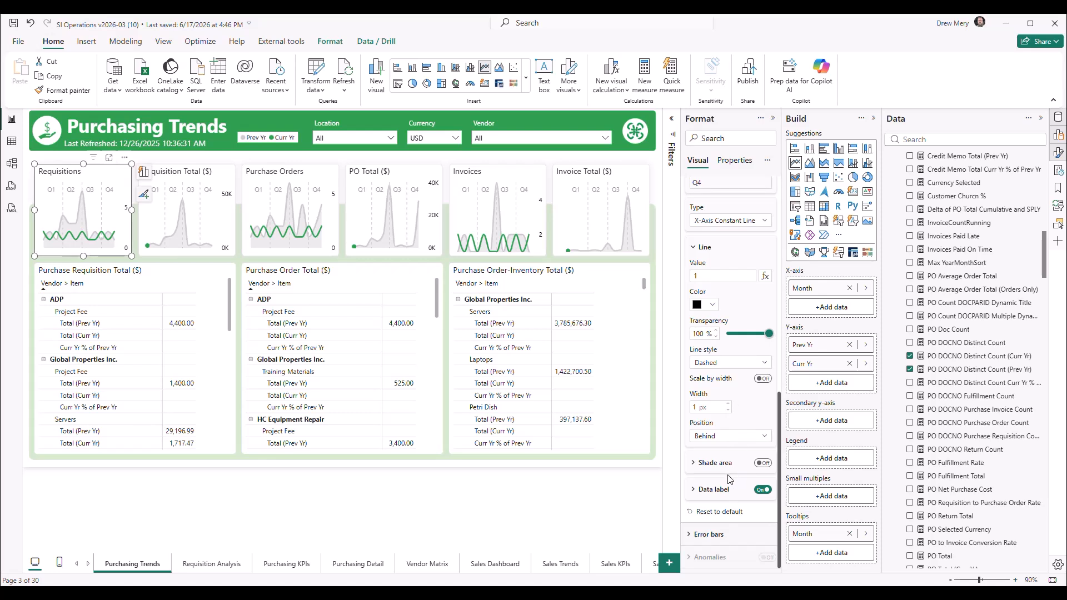
Try the Data value and Both styles on the Q1 line's data label, and return the style to Name.
left_click(713, 491)
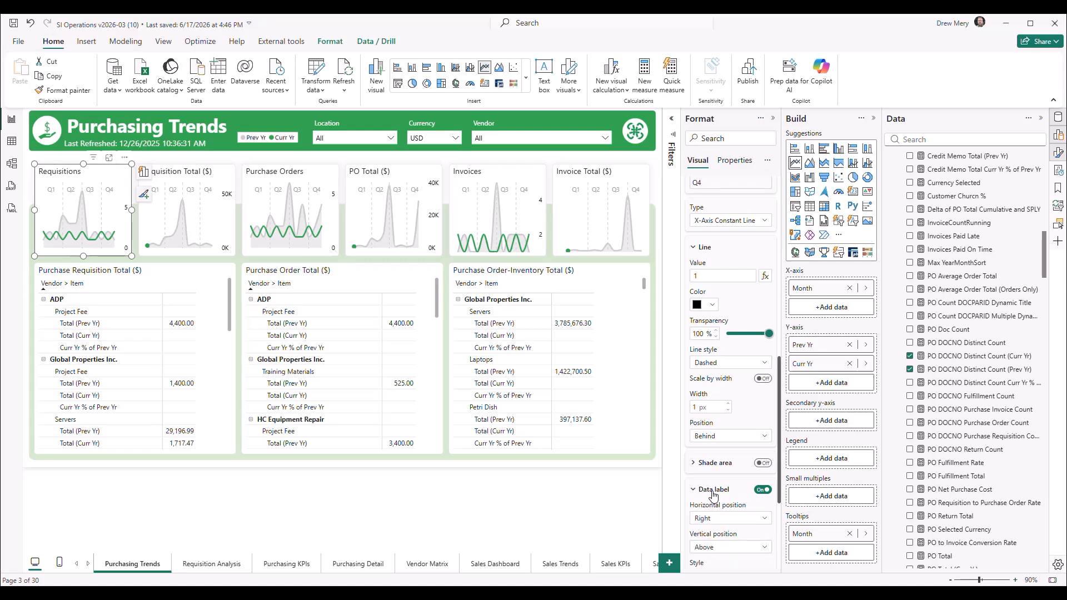
scroll(713, 494, "down", 3)
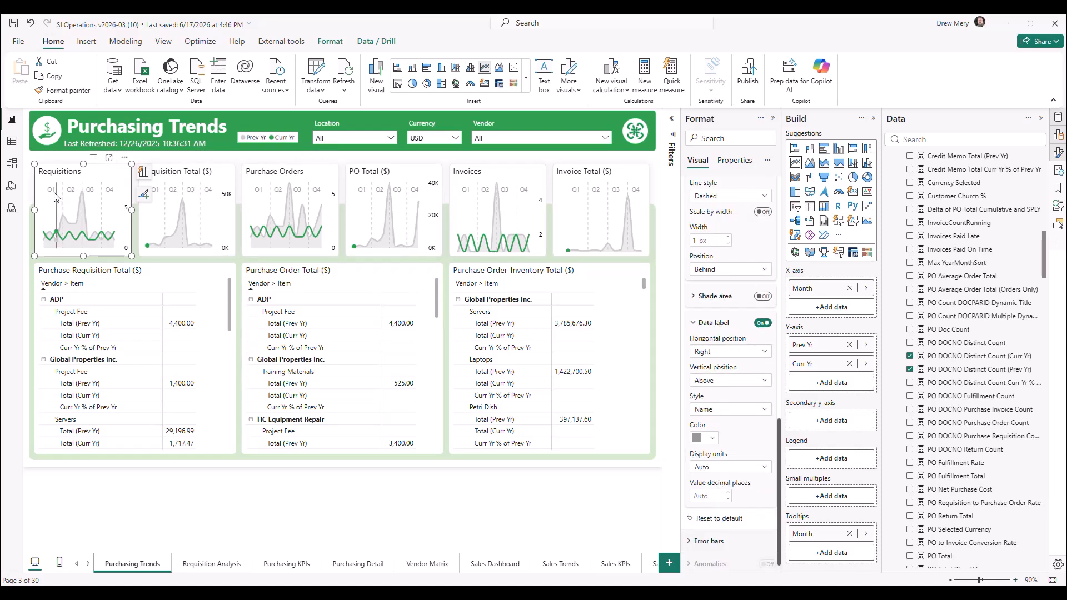
mouse_move(45, 195)
left_click(747, 417)
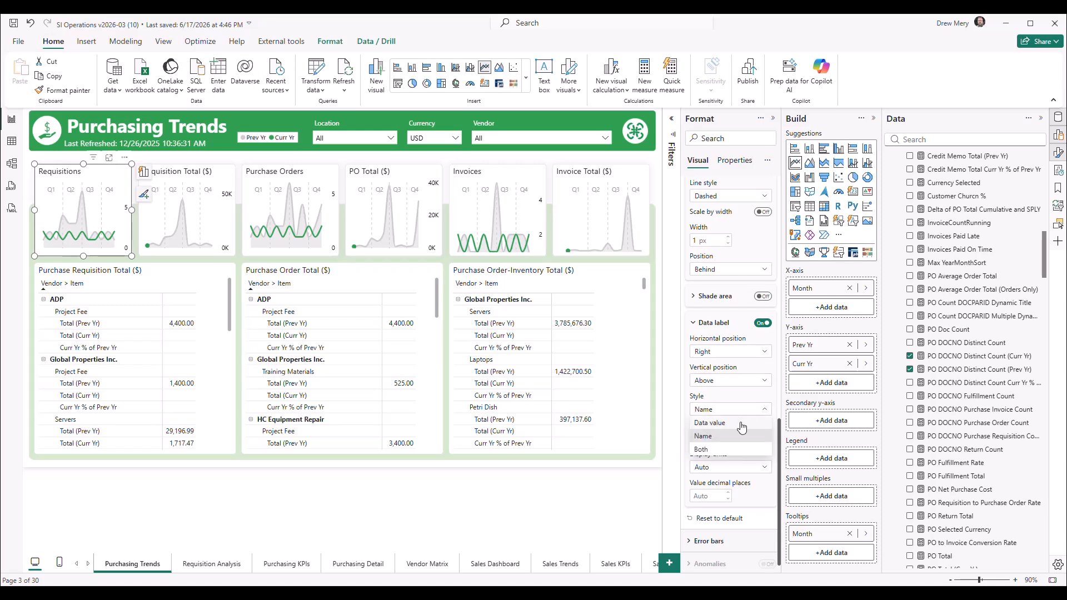
left_click(733, 428)
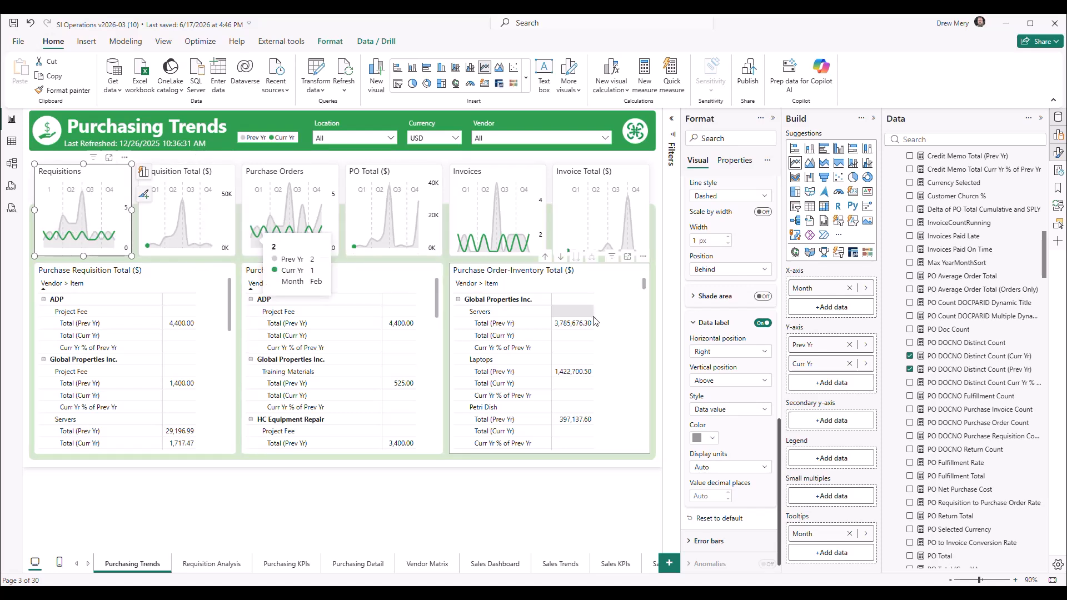
left_click(735, 416)
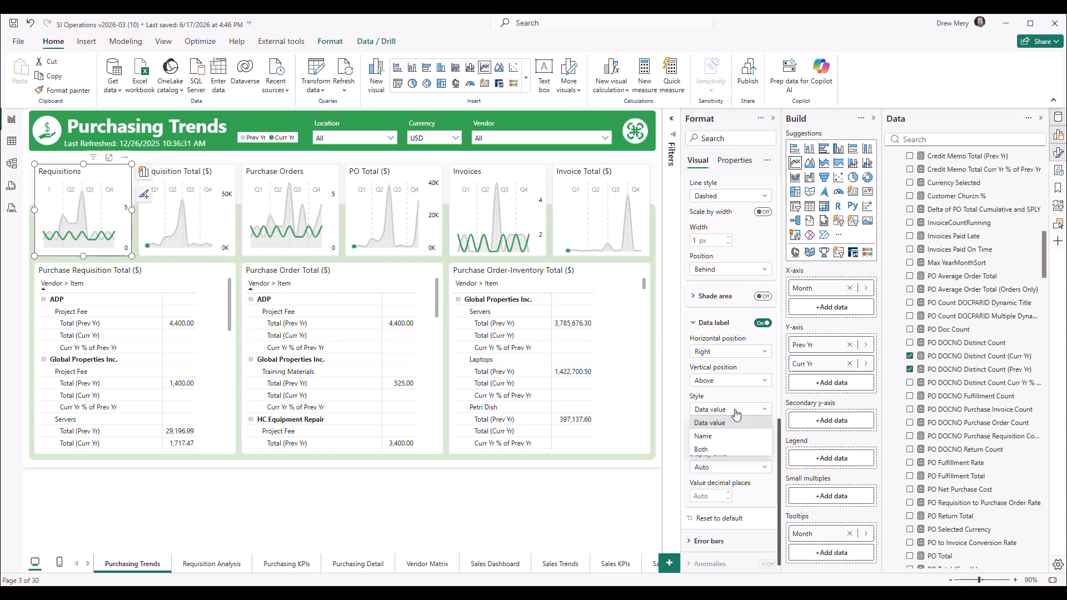
left_click(732, 452)
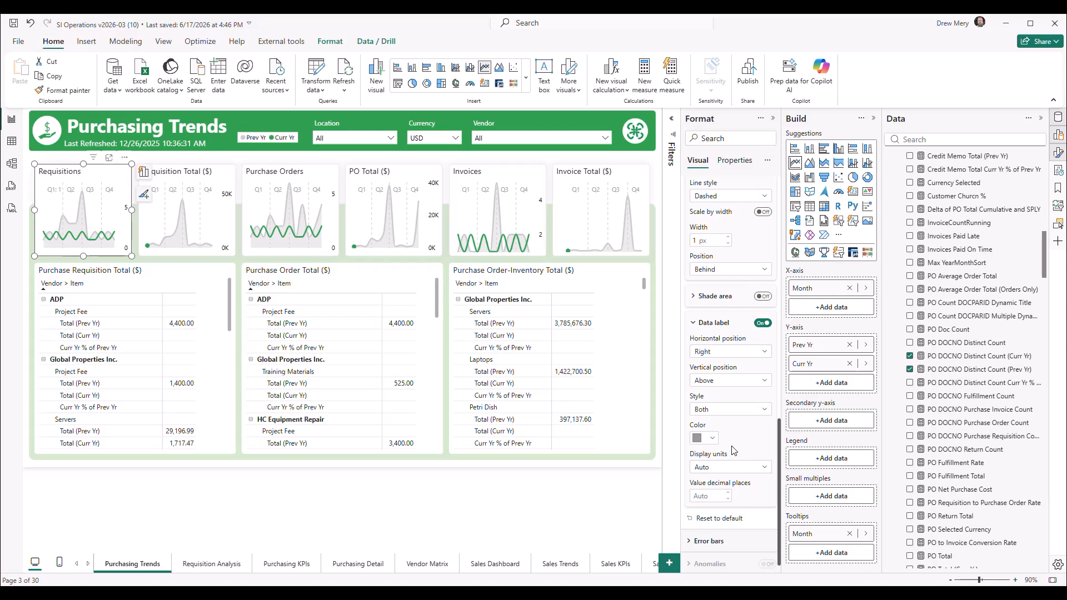
left_click(729, 409)
left_click(732, 437)
Examine the Q2 reference line's value, line, data label and position settings against the Requisitions chart's monthly tooltips.
scroll(728, 400, "up", 10)
left_click(721, 369)
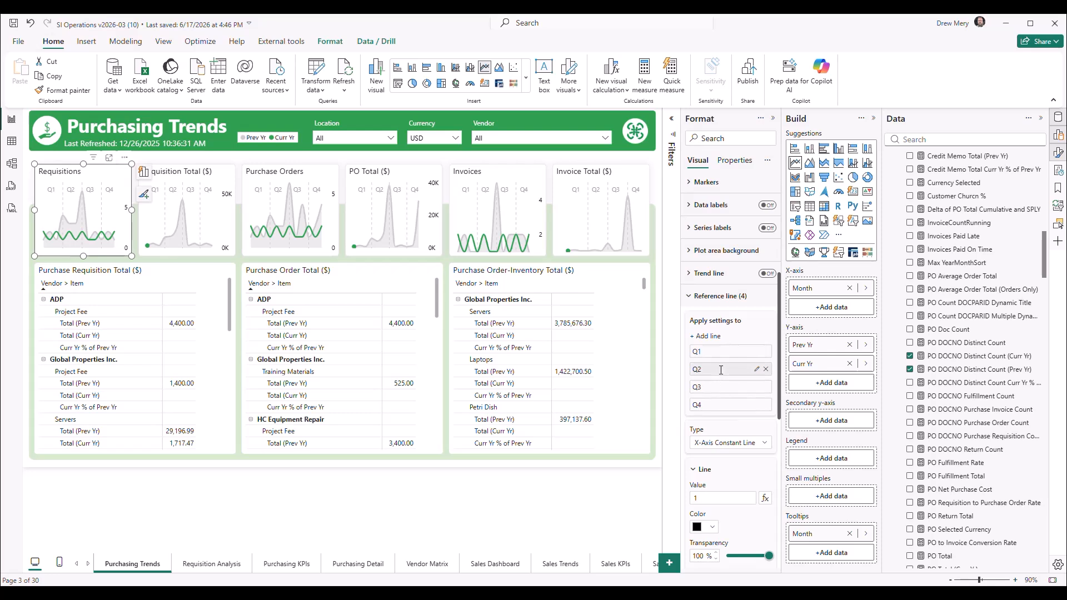
scroll(720, 380, "down", 3)
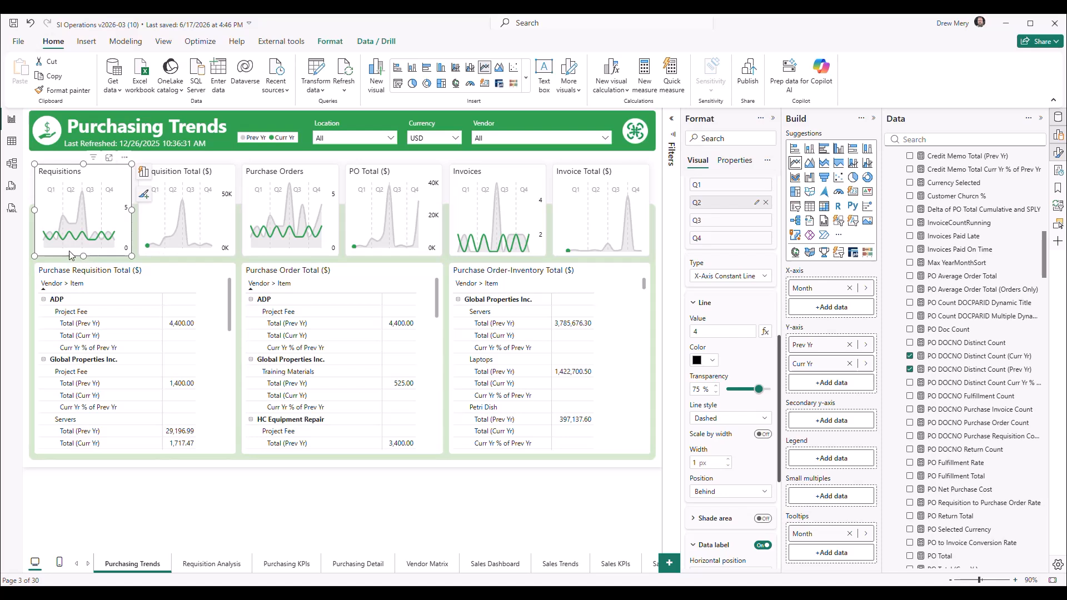
mouse_move(65, 252)
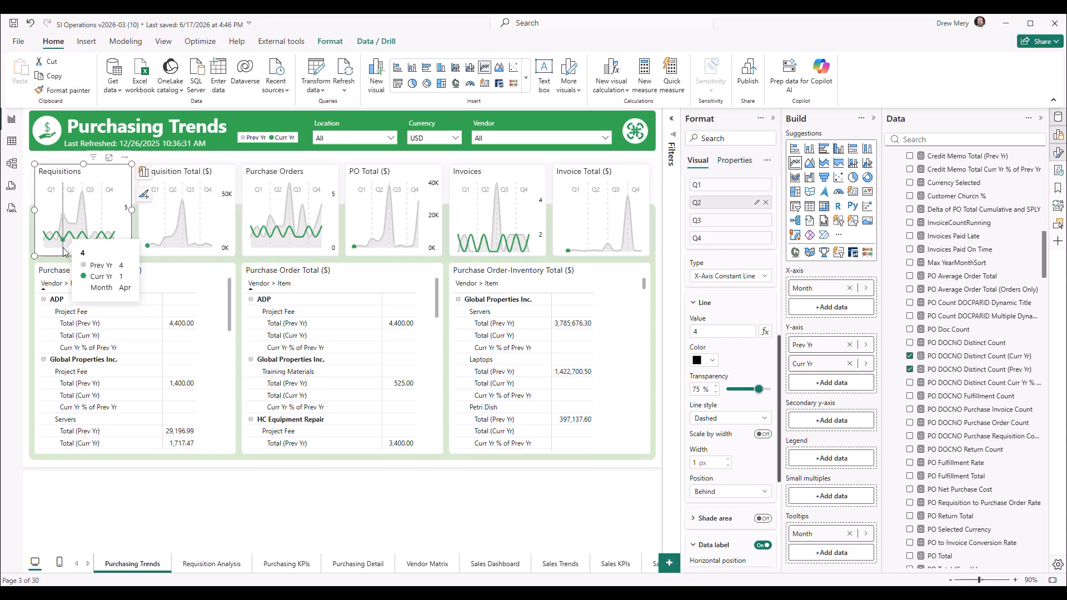
scroll(717, 330, "down", 4)
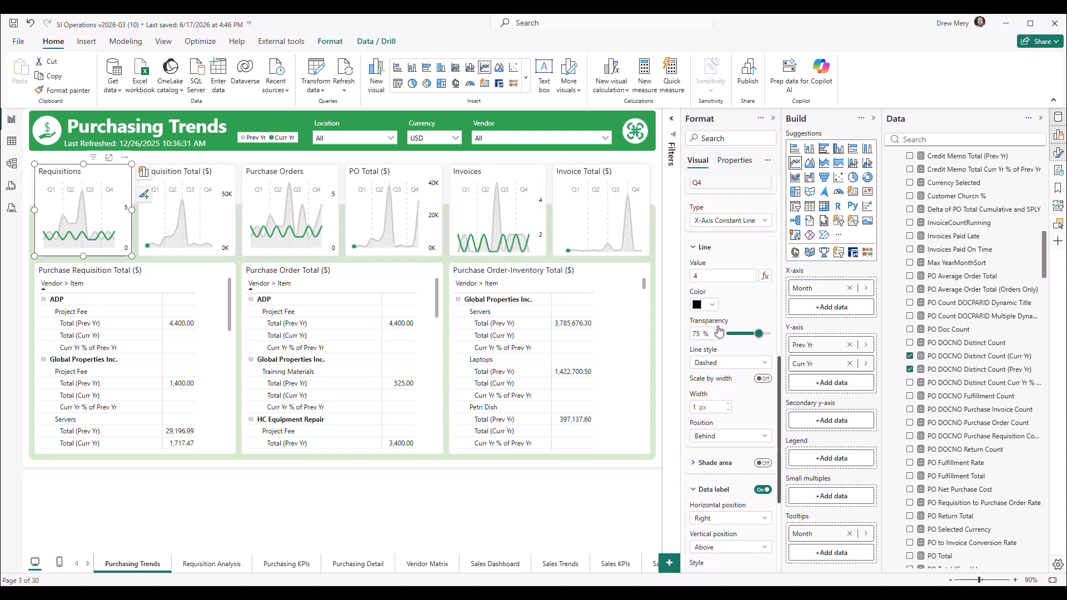
scroll(717, 330, "down", 1)
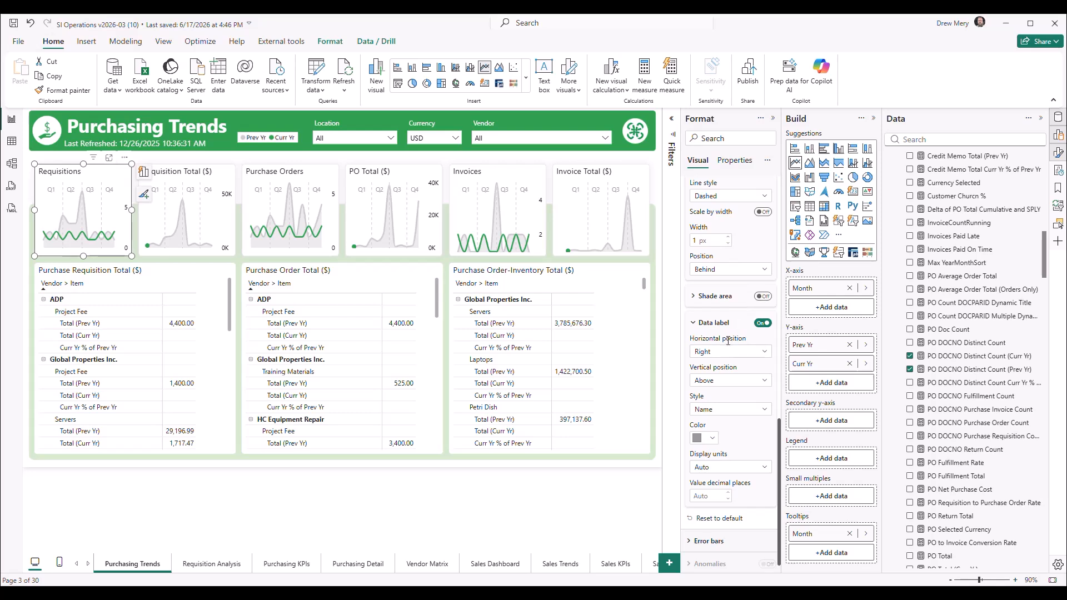
left_click(708, 269)
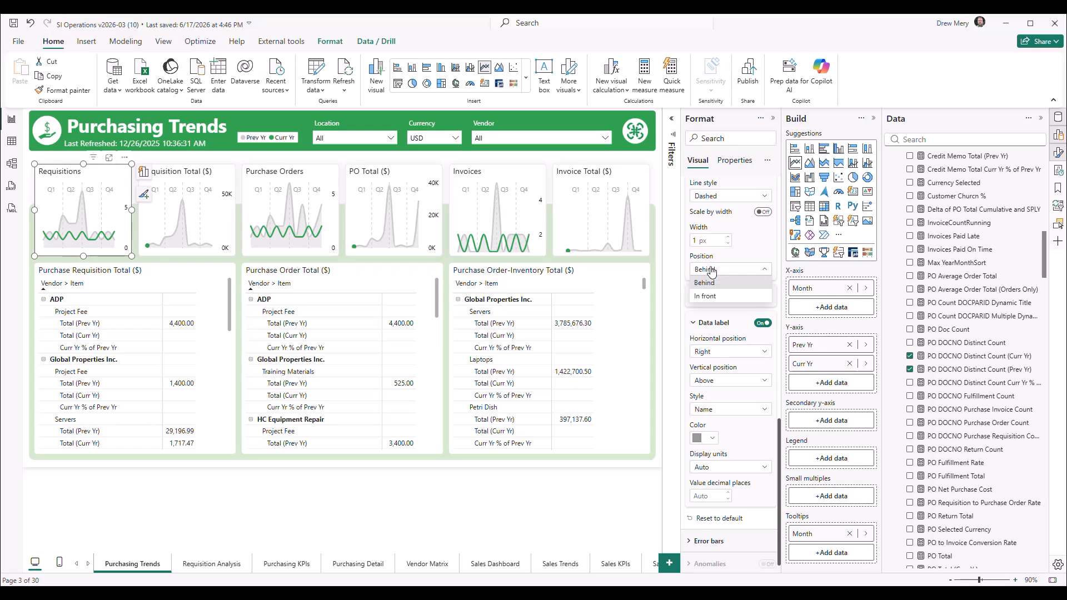
left_click(712, 270)
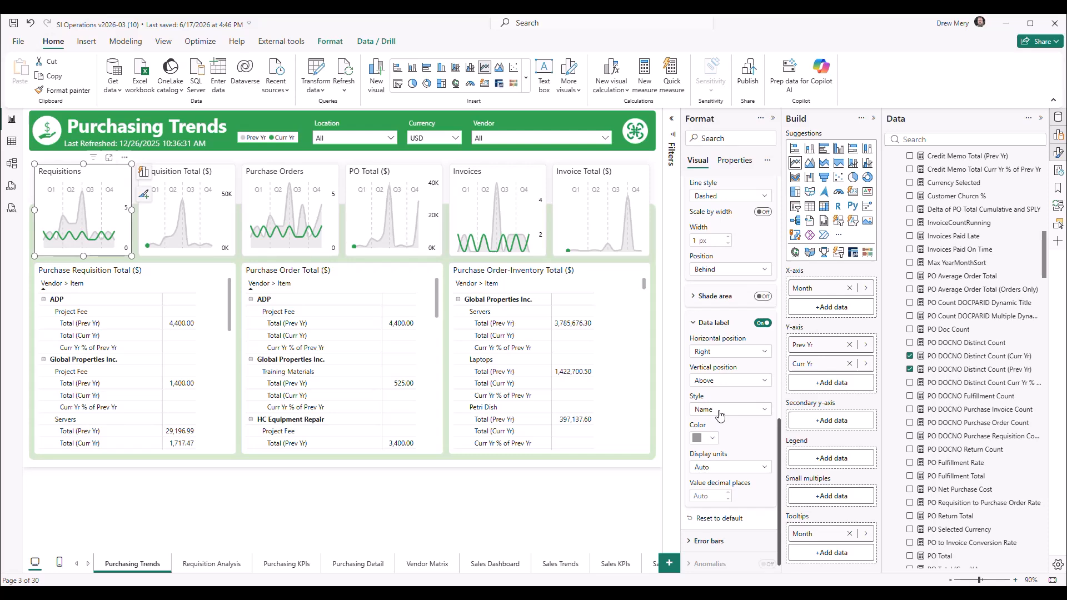
scroll(729, 435, "up", 1)
scroll(730, 435, "up", 3)
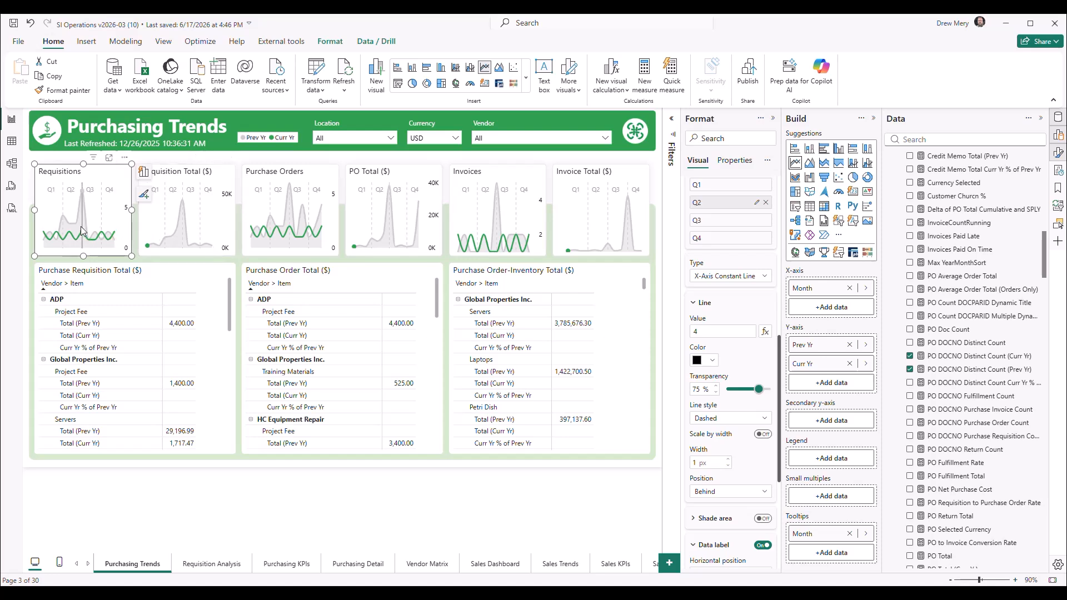
Check the month values of the Q3 and Q4 reference lines in the Requisitions chart.
mouse_move(81, 233)
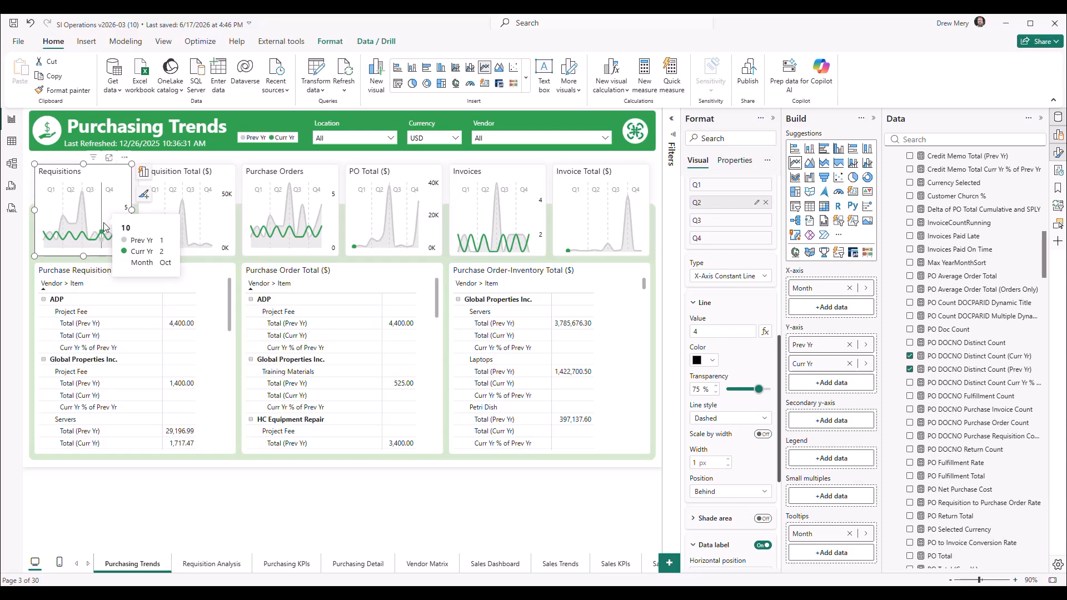
left_click(710, 221)
scroll(710, 230, "up", 1)
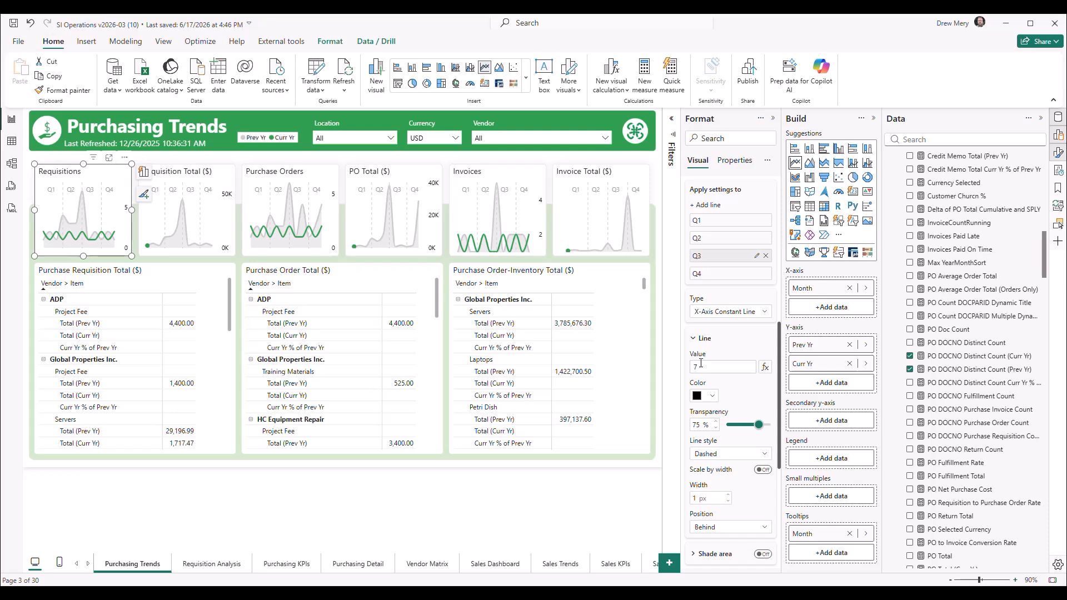
left_click(702, 271)
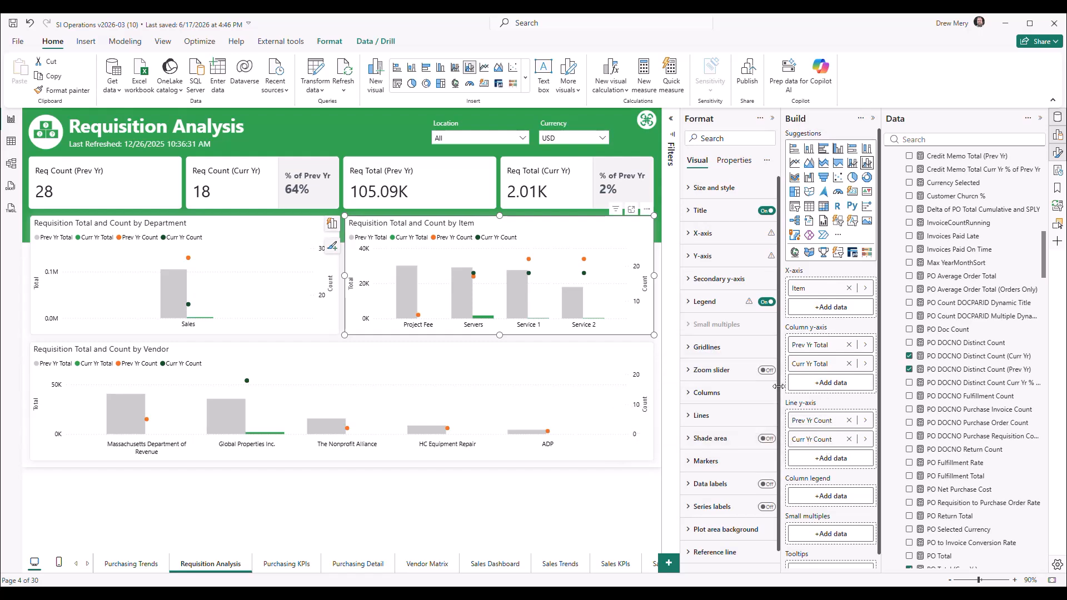
Turn on the lines for all series in the Requisition Total and Count by Item chart.
left_click(710, 415)
scroll(710, 415, "down", 3)
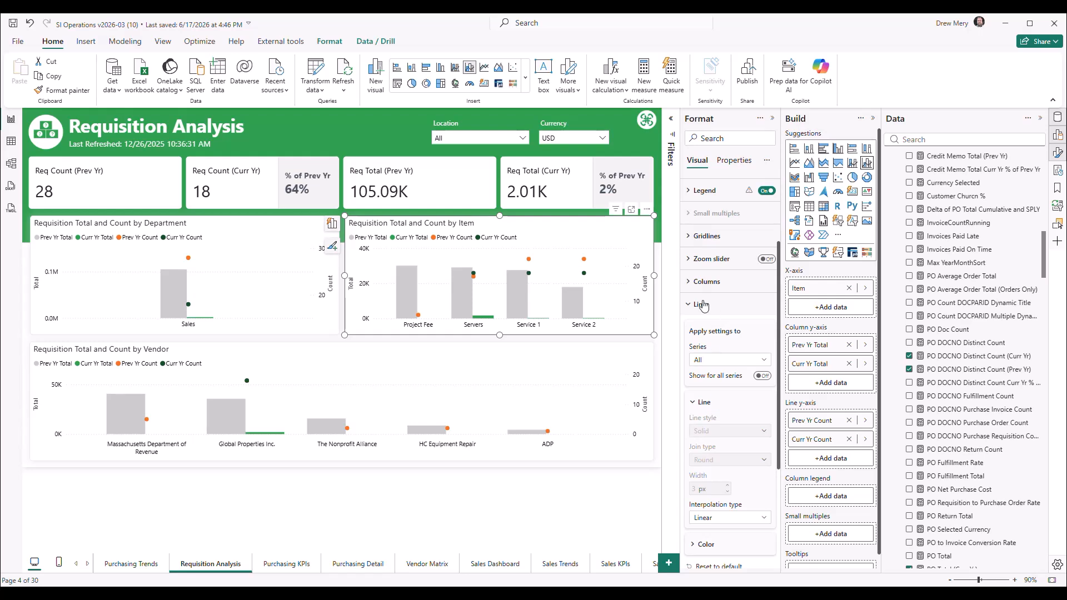
left_click(762, 377)
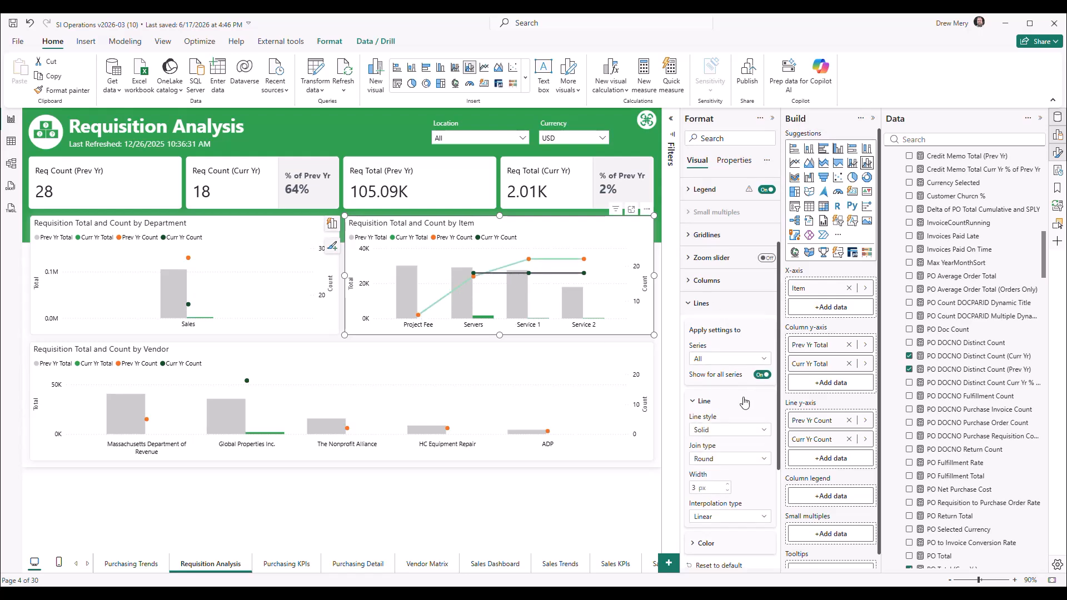
Open the Item chart's marker settings, and hide and show the markers for all series.
scroll(744, 401, "down", 3)
left_click(707, 443)
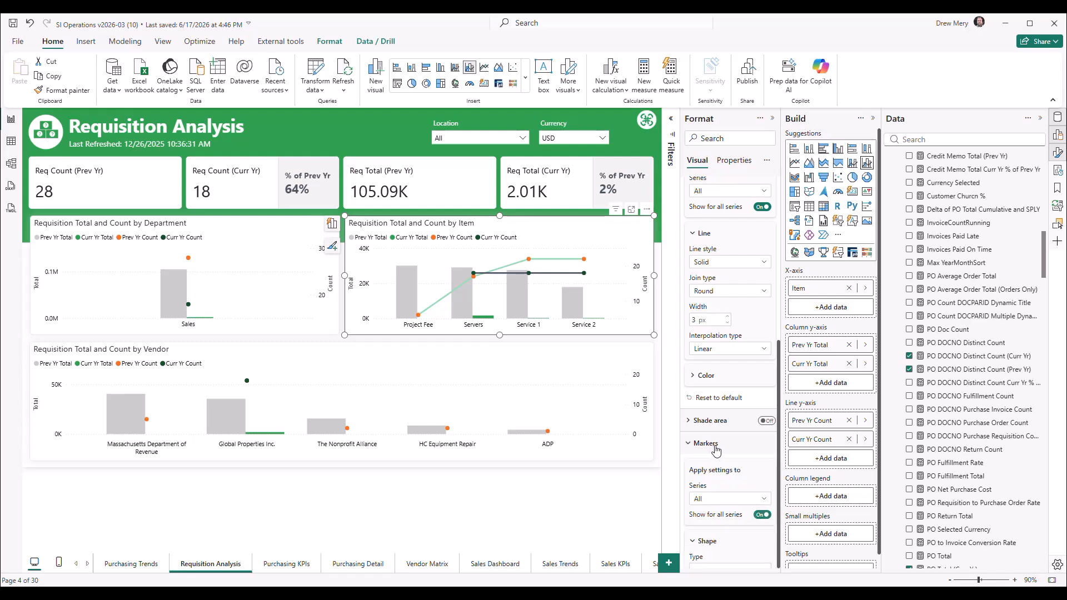
scroll(723, 433, "down", 3)
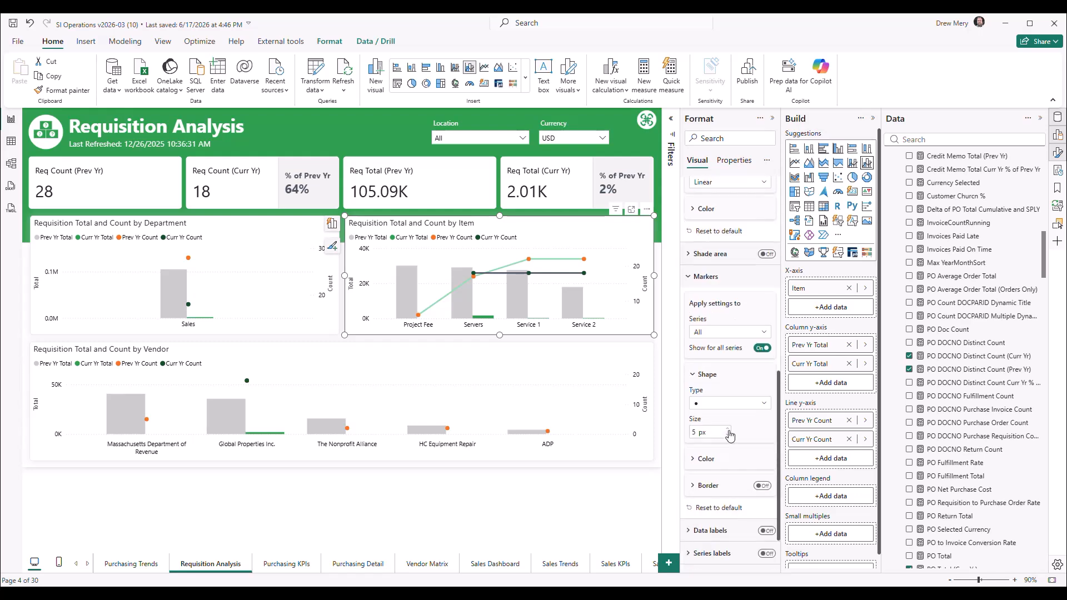
left_click(760, 354)
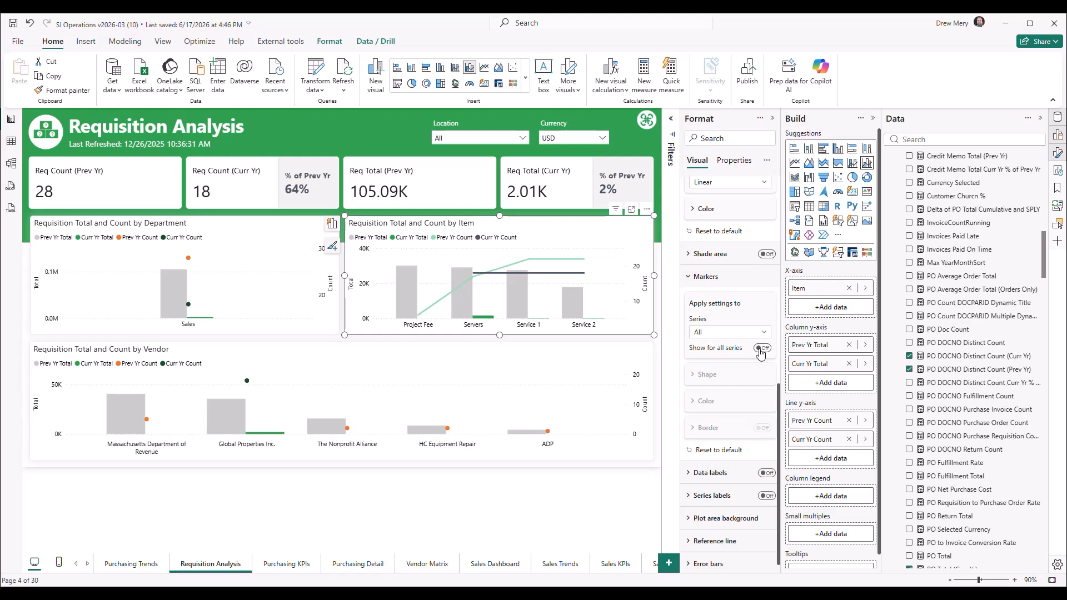
left_click(762, 348)
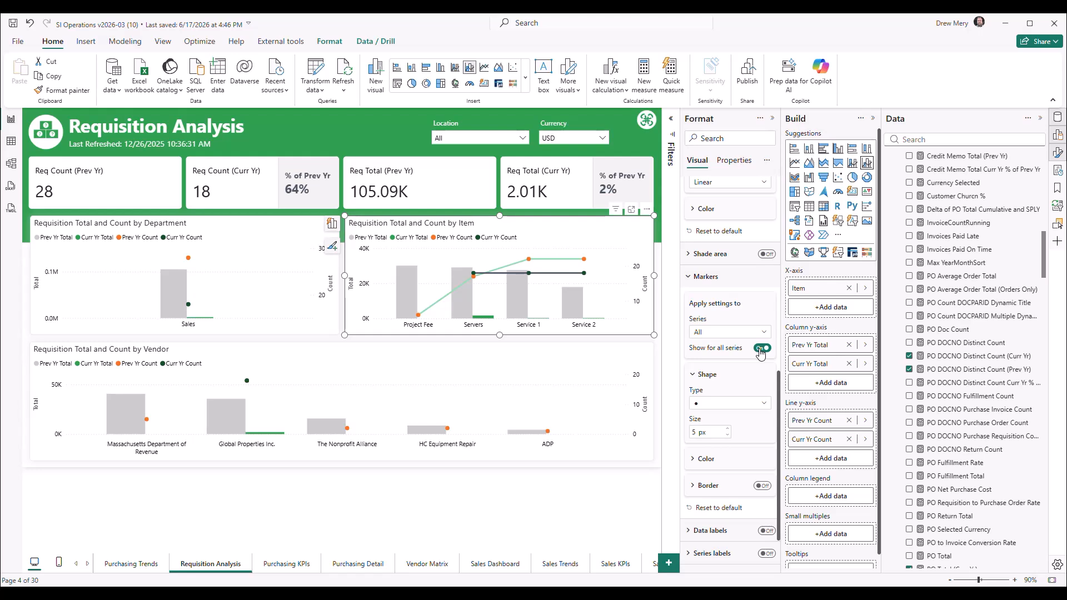
Change the marker shape to a square for all series in the Requisition Total and Count by Item chart.
left_click(762, 406)
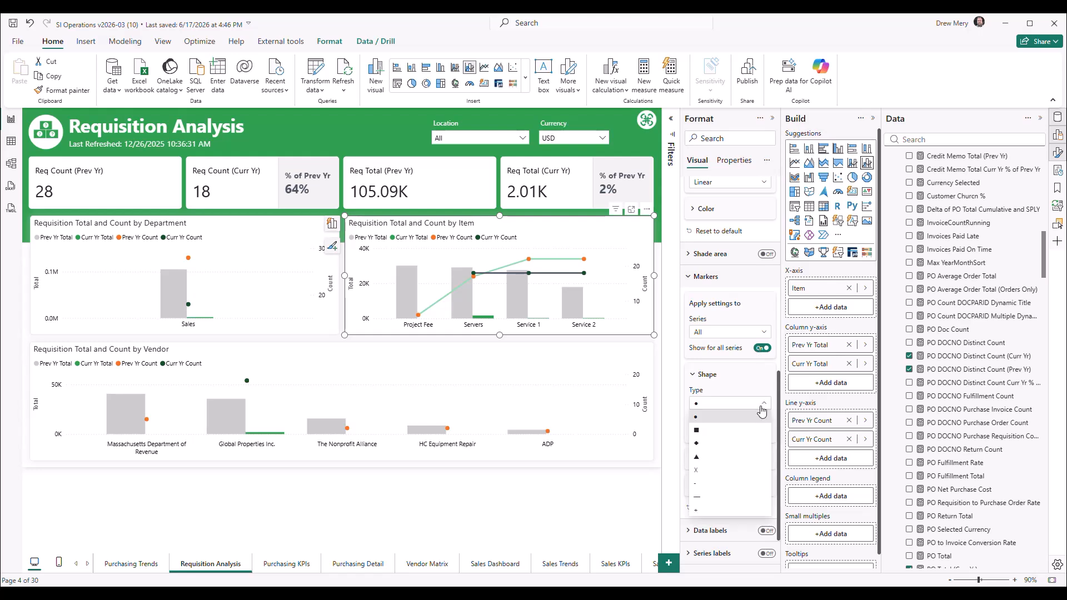
left_click(758, 432)
scroll(755, 432, "down", 3)
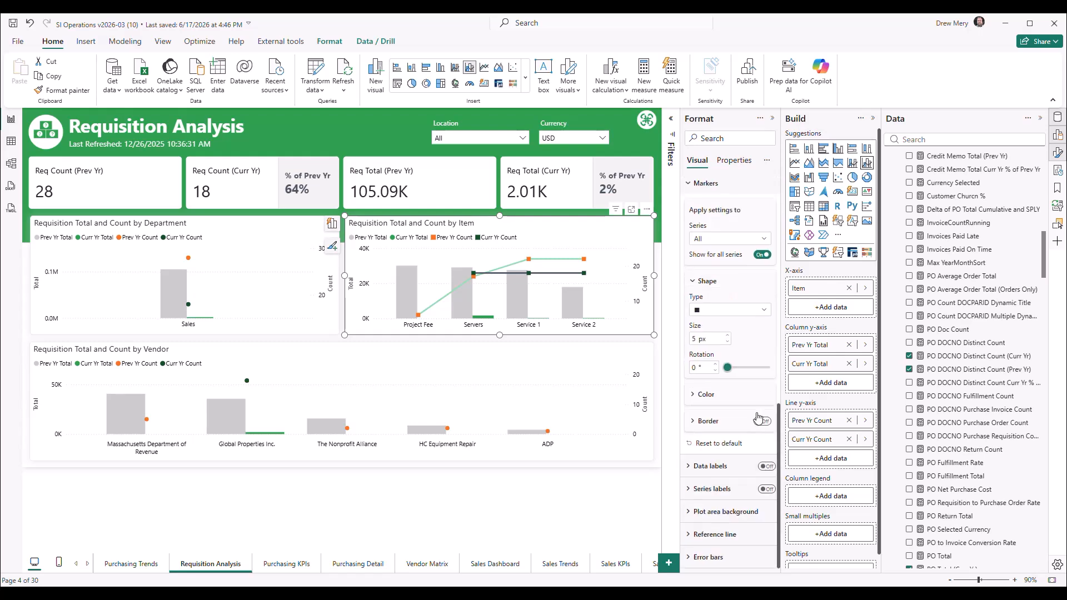
left_click(728, 336)
scroll(759, 339, "up", 2)
left_click(743, 299)
Turn off the lines for all series in the Item chart so only its markers are shown.
scroll(739, 317, "up", 4)
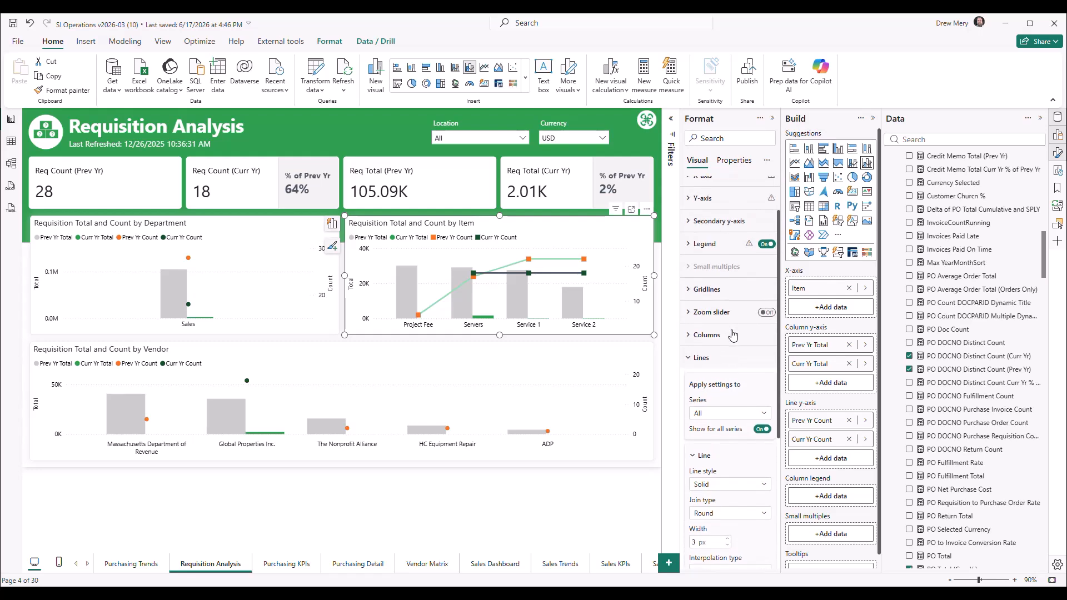
scroll(733, 335, "down", 1)
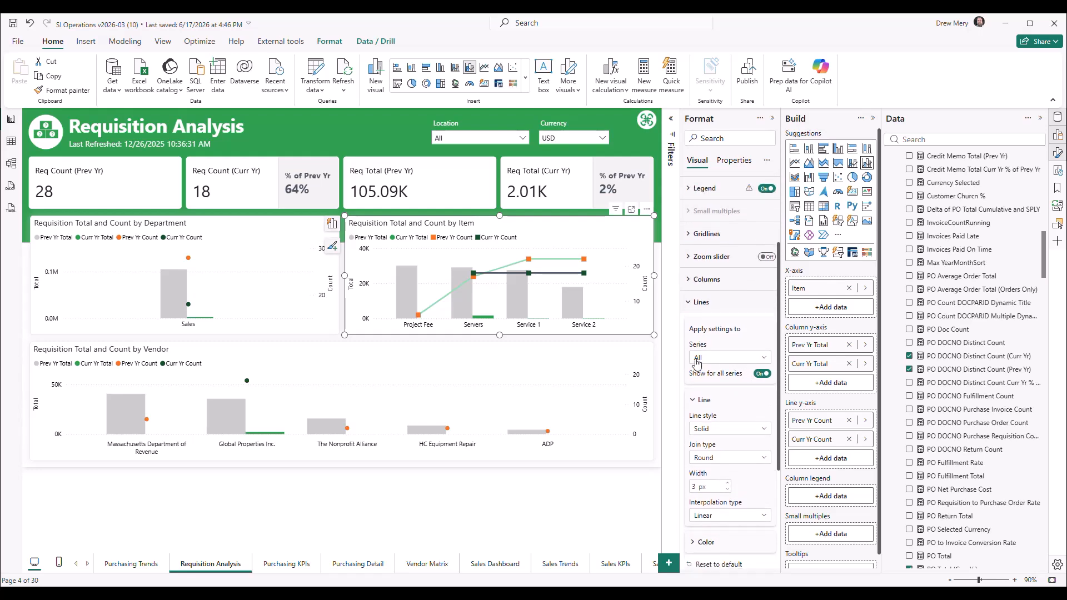
left_click(766, 375)
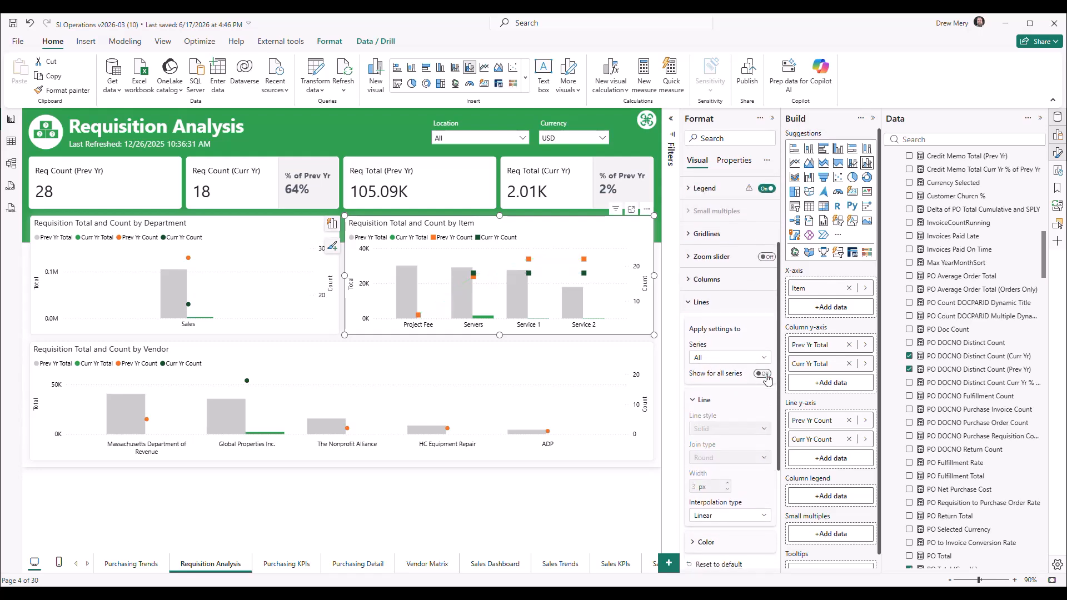
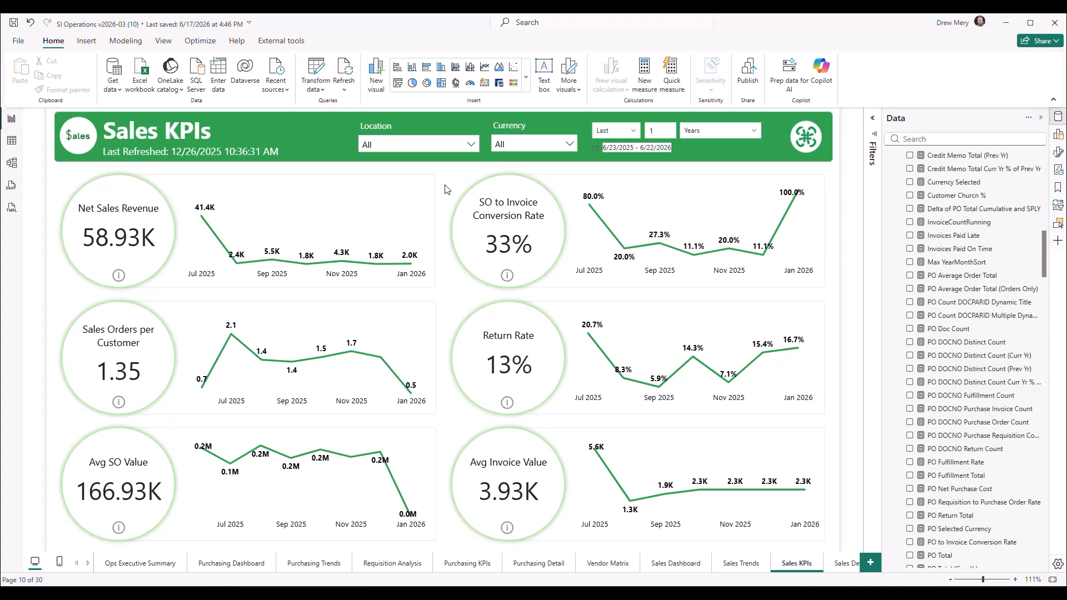
Add a new blank page to the report.
left_click(871, 562)
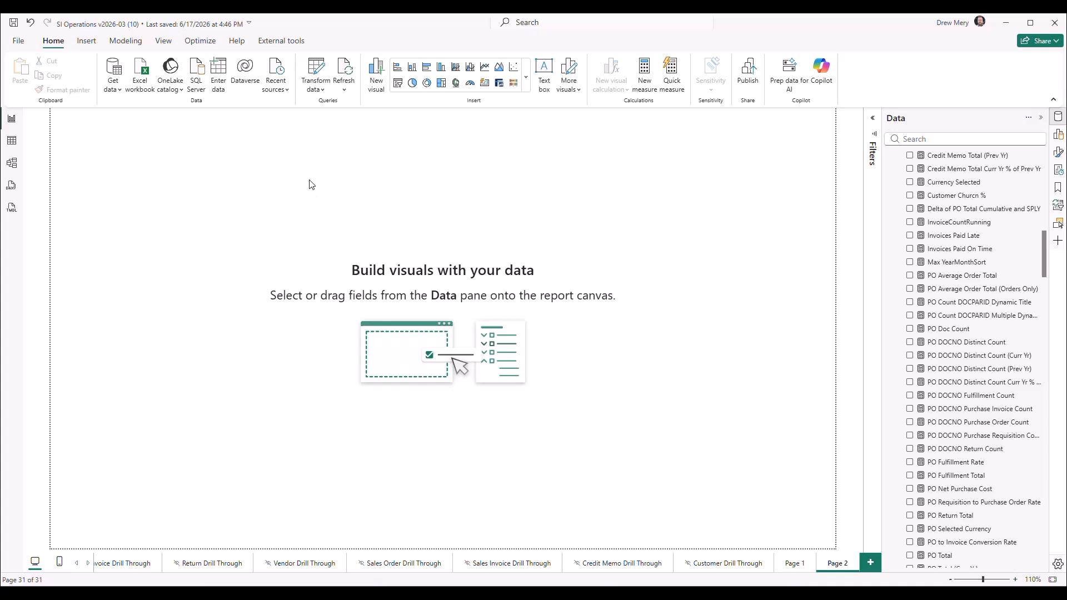
Insert an oval shape on the blank page and turn off its title.
left_click(86, 47)
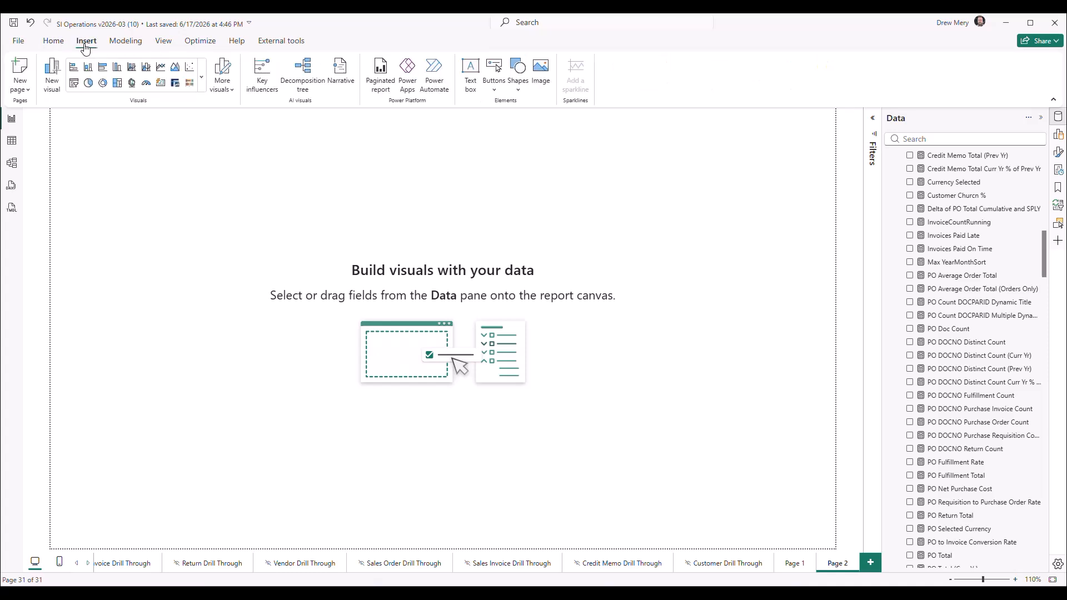
left_click(518, 93)
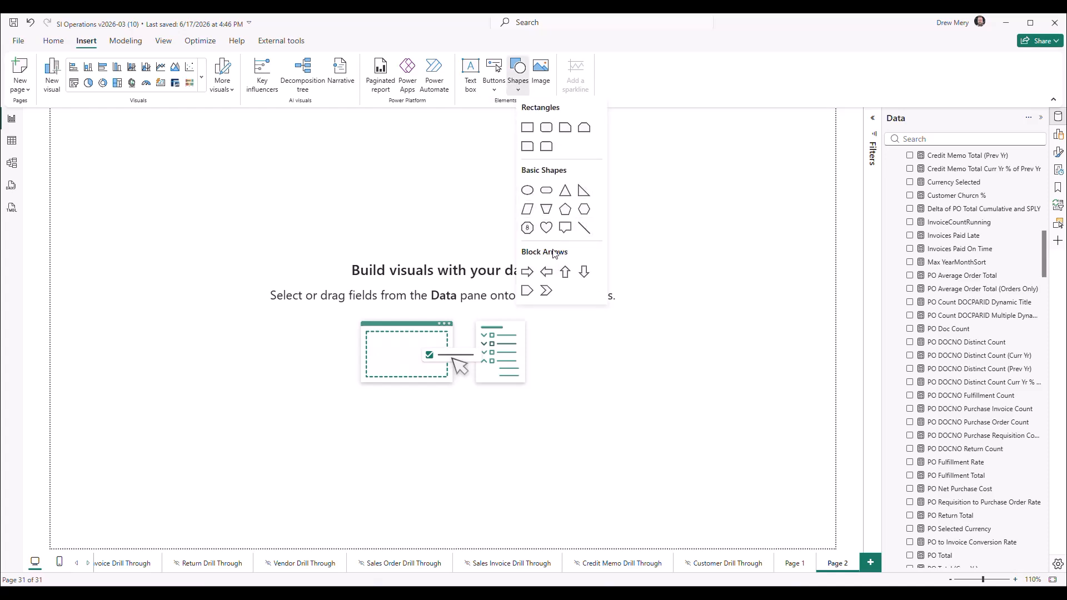
left_click(527, 191)
left_click_drag(134, 203, 187, 248)
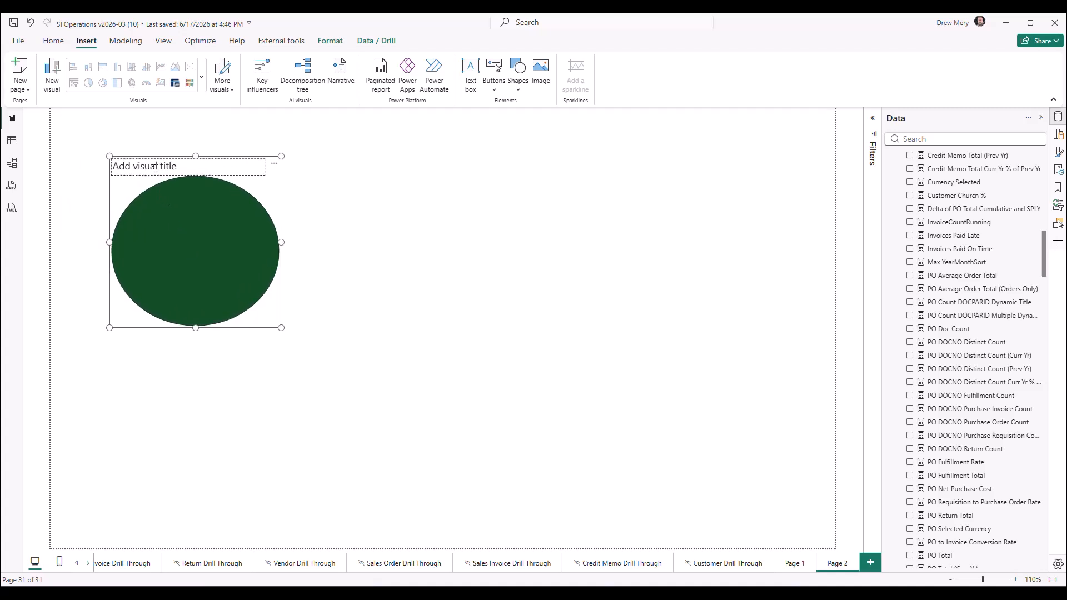
left_click(1056, 157)
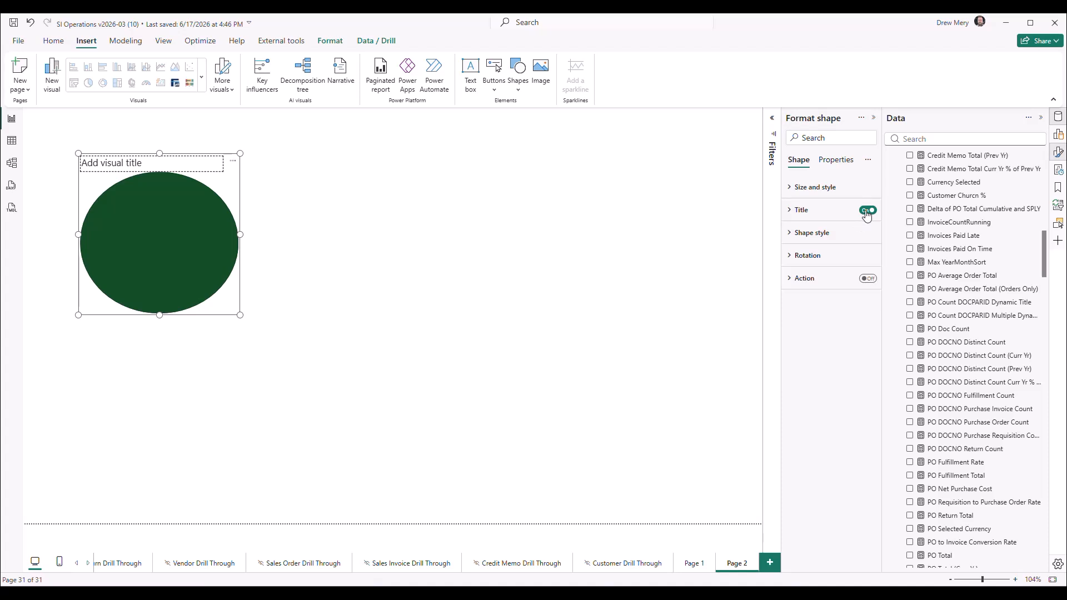
left_click(865, 212)
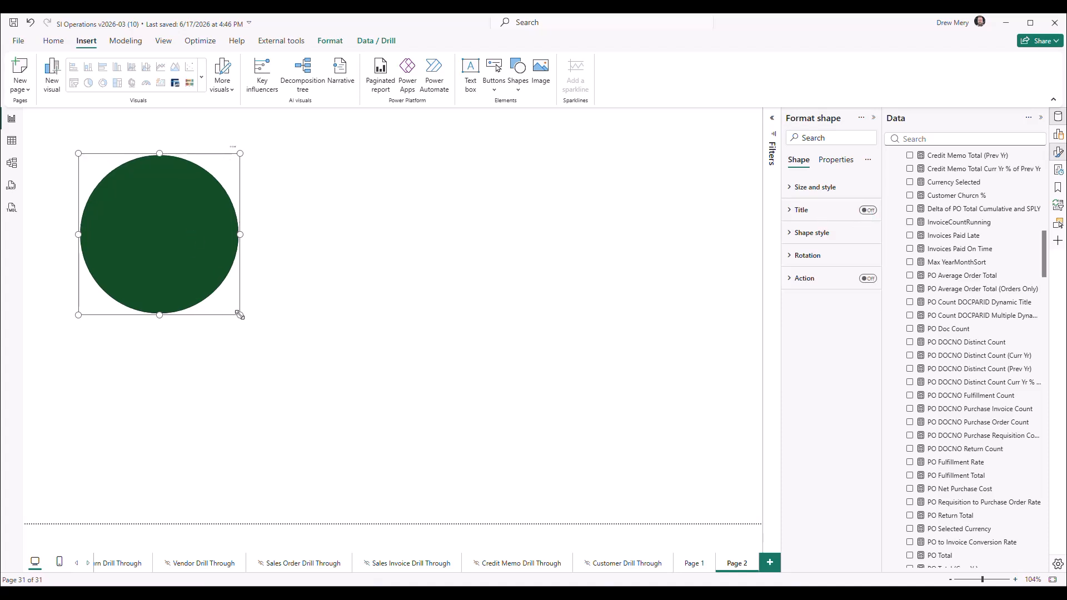
Make the oval a circle by setting its height and width to 200.
left_click_drag(240, 315, 205, 278)
left_click(815, 189)
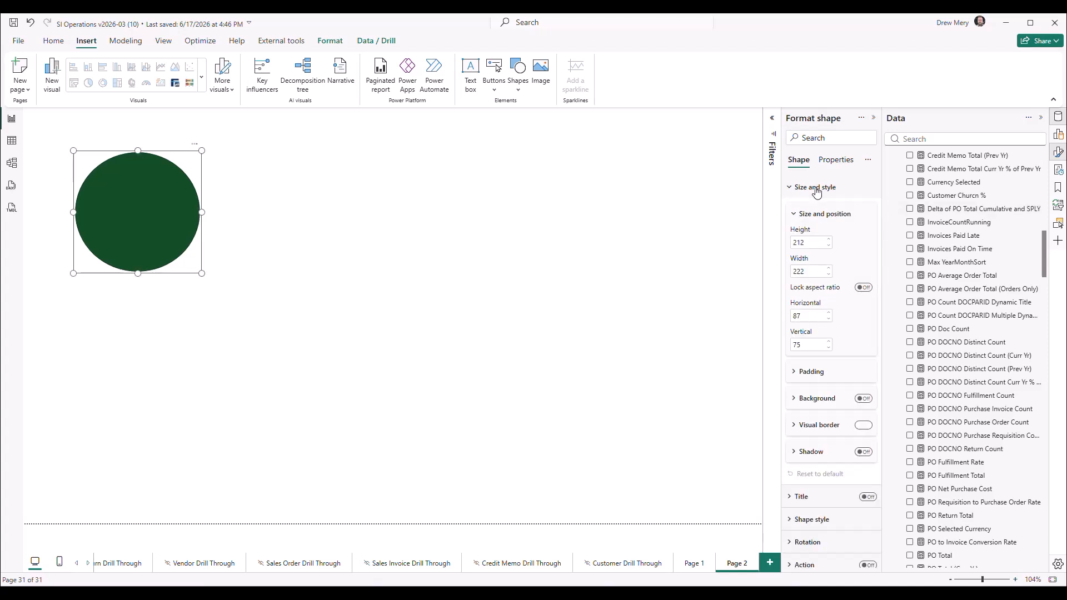
double_click(808, 244)
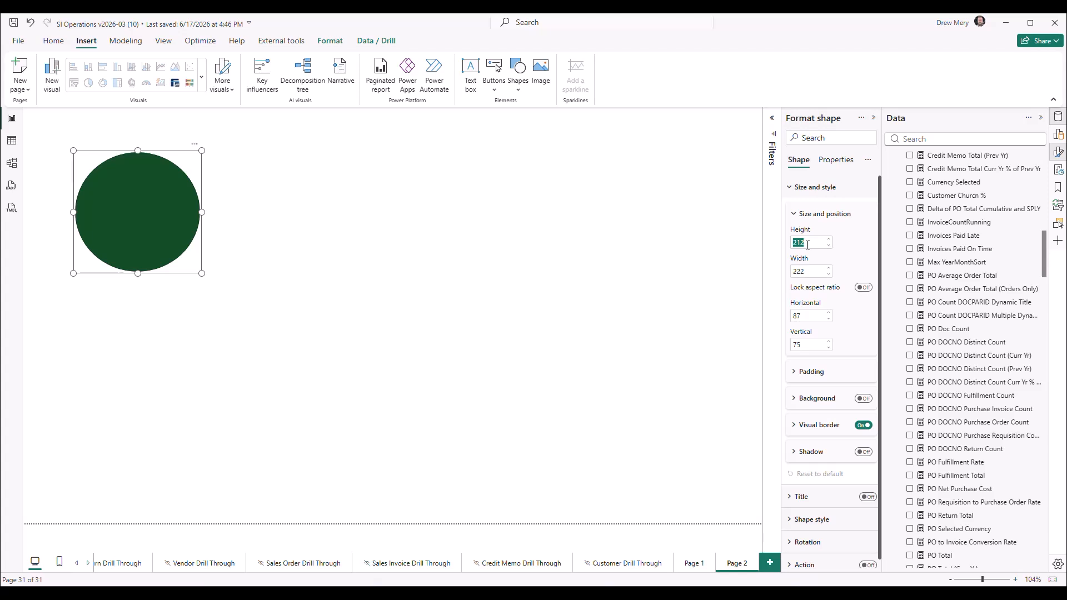
type("200")
key("Tab")
type("200")
key("Tab")
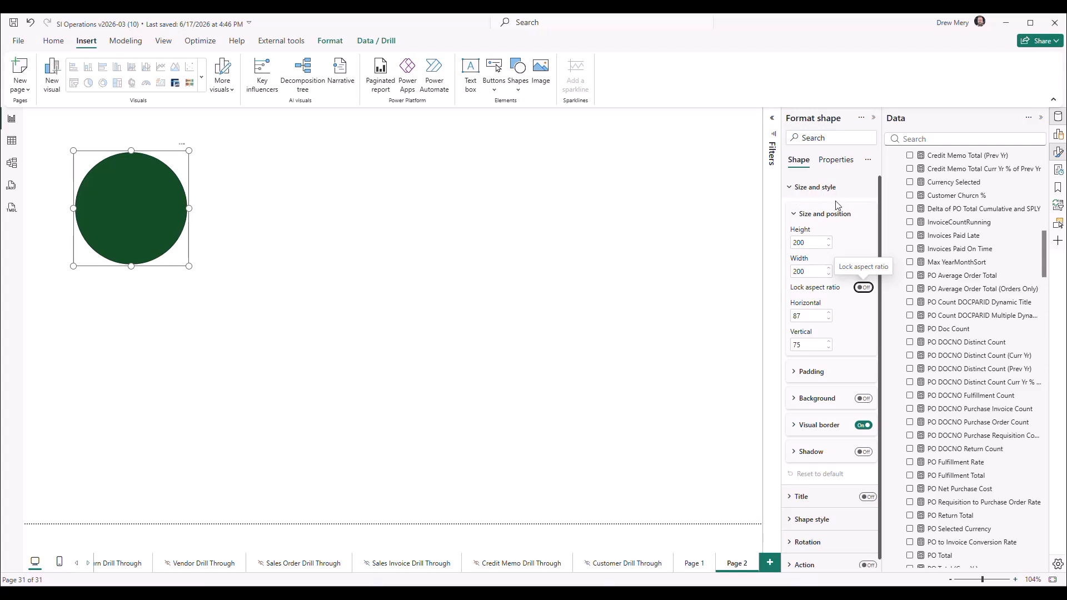
left_click(821, 215)
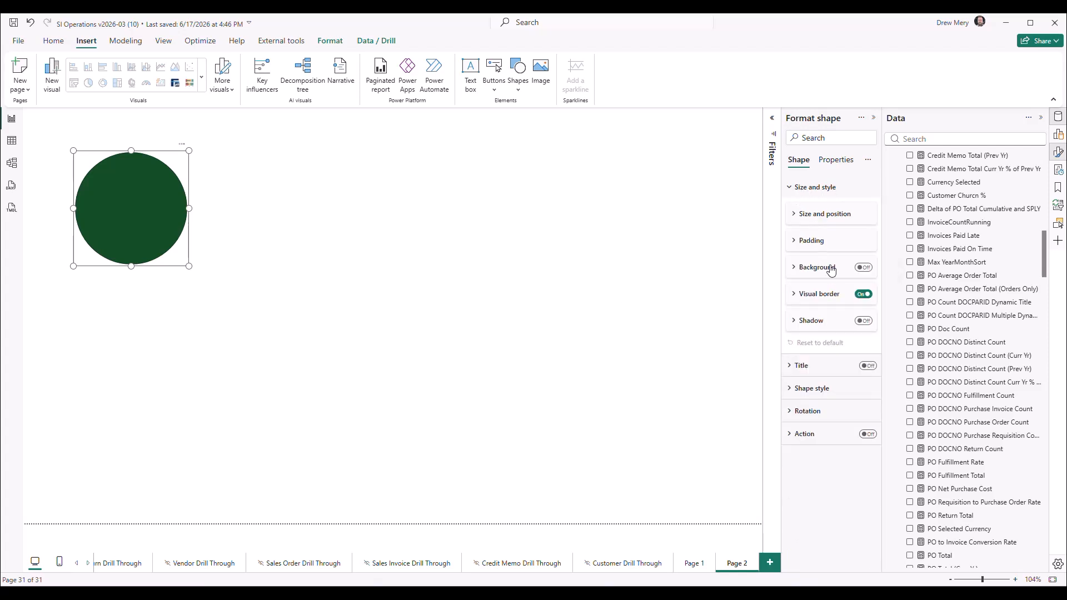
Preview a shadow around the circle's bounding box, and turn off that shadow and the visual border.
left_click(863, 323)
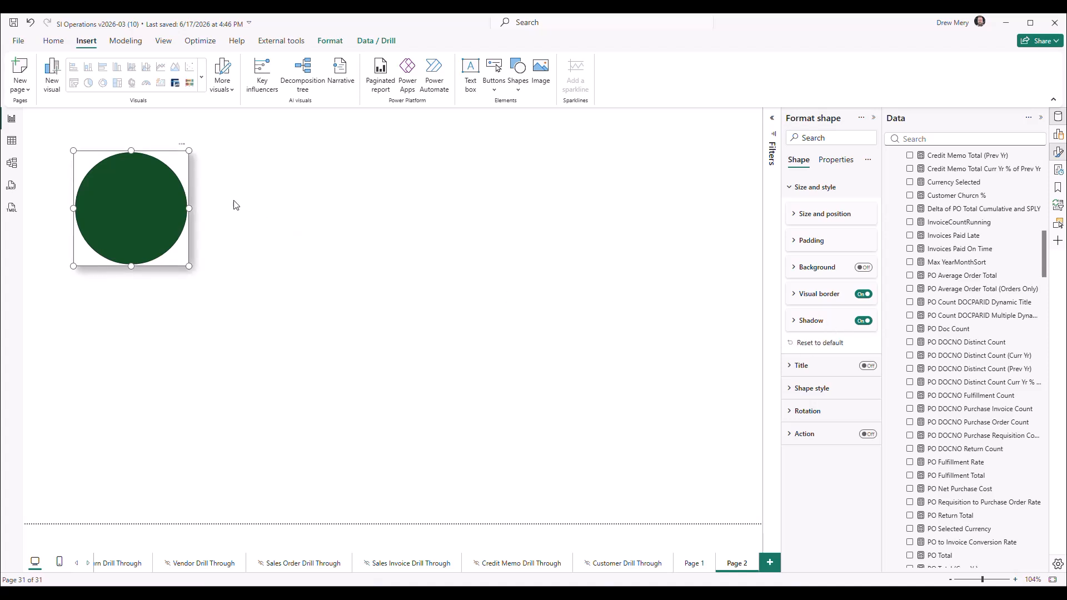
left_click(88, 279)
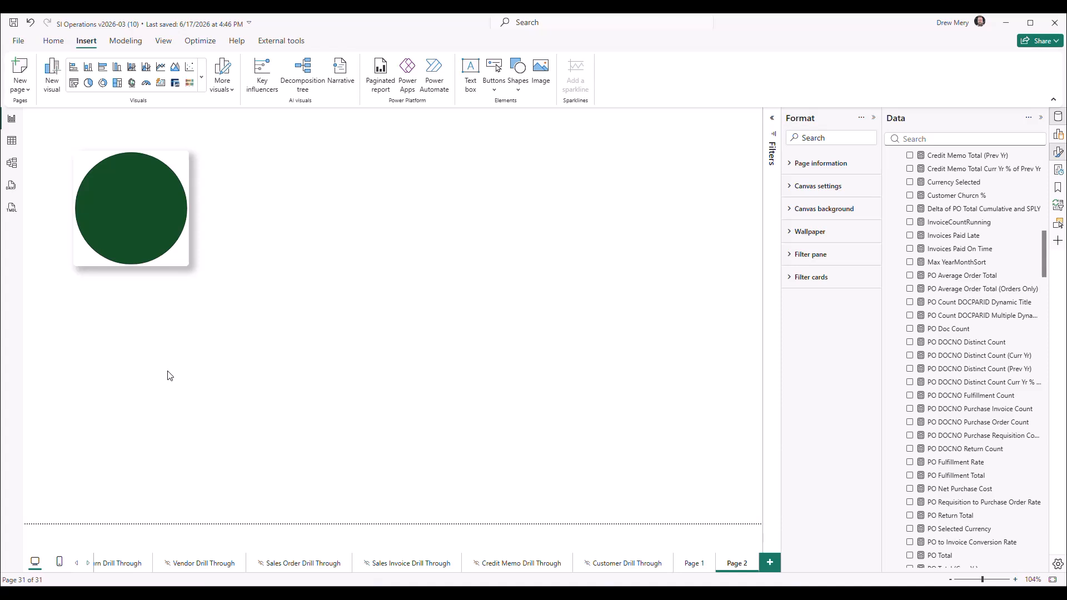
left_click(187, 161)
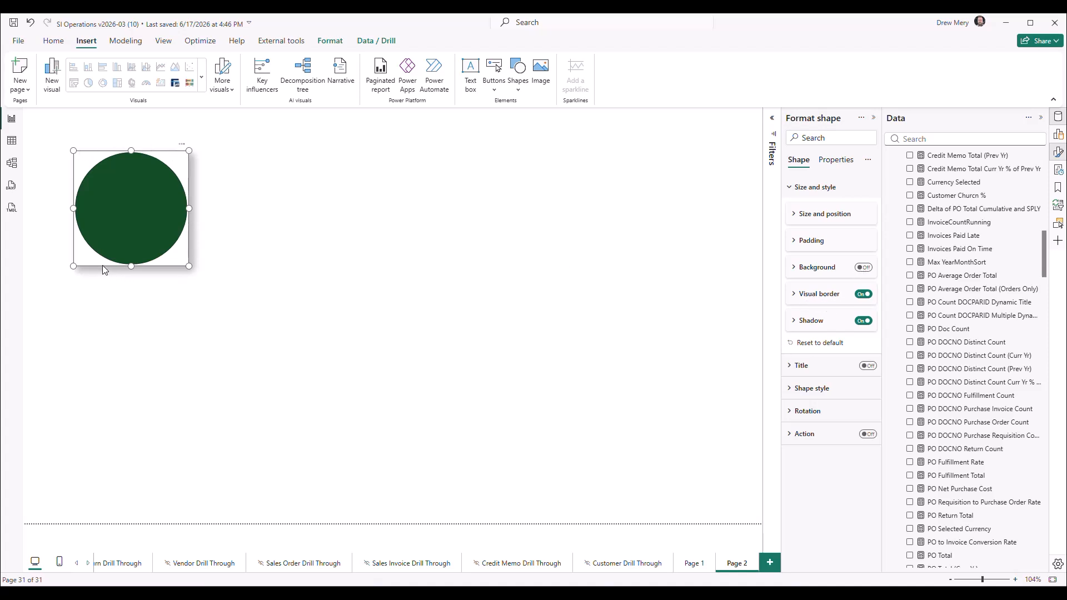
left_click(866, 322)
left_click(804, 191)
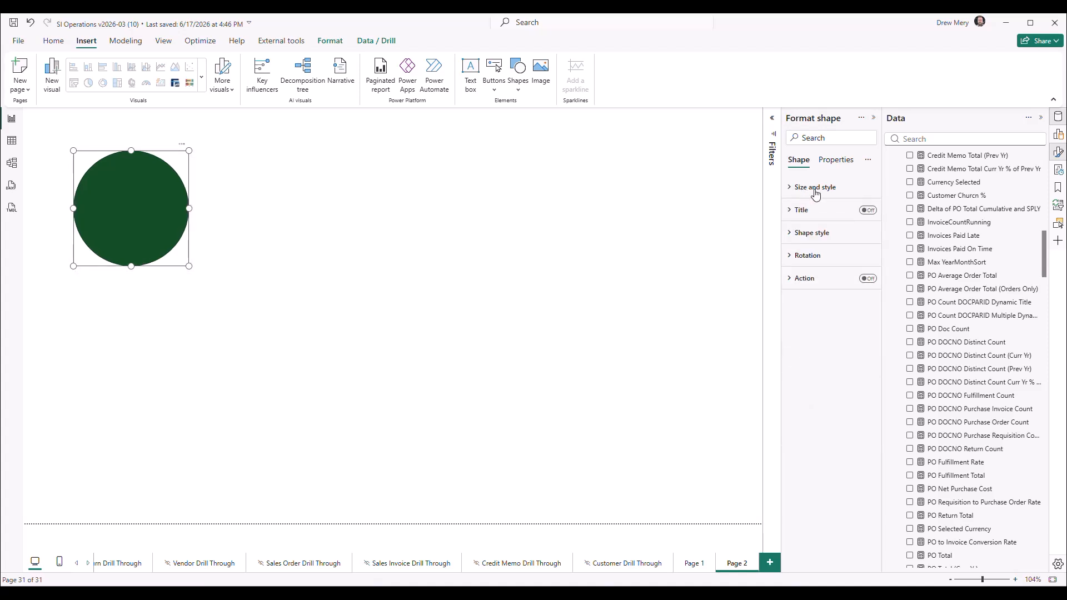
Set the circle's fill colour to white and turn off its shape border.
left_click(815, 234)
left_click(825, 289)
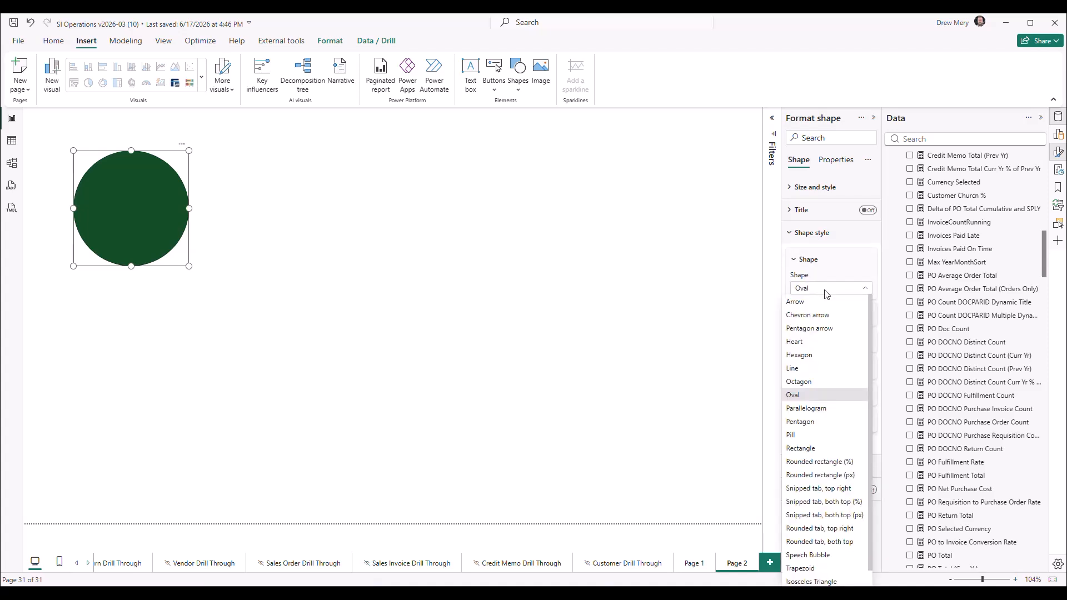
left_click(827, 291)
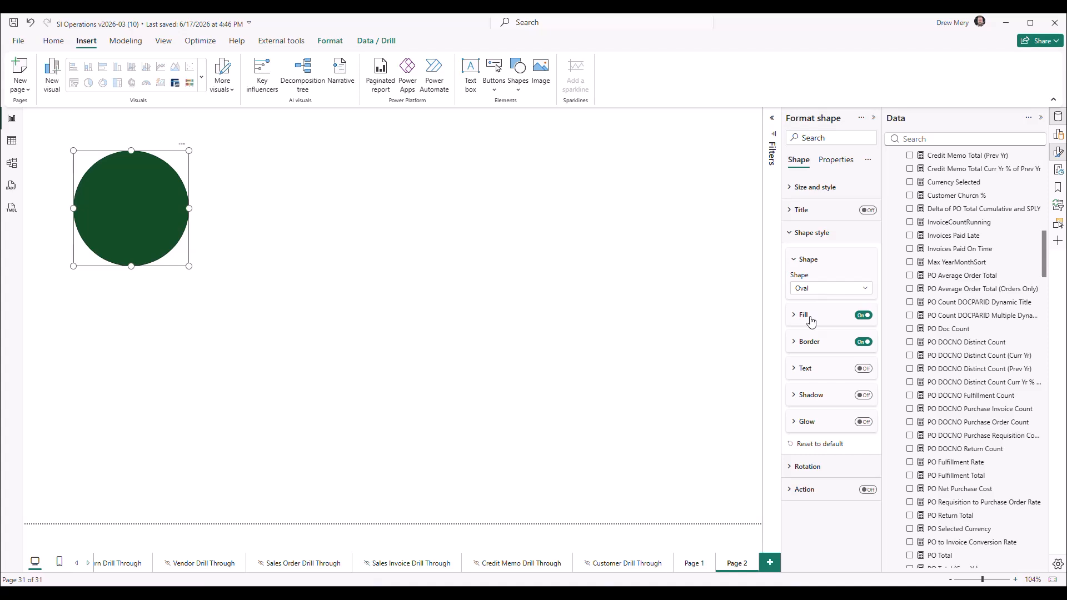
left_click(813, 343)
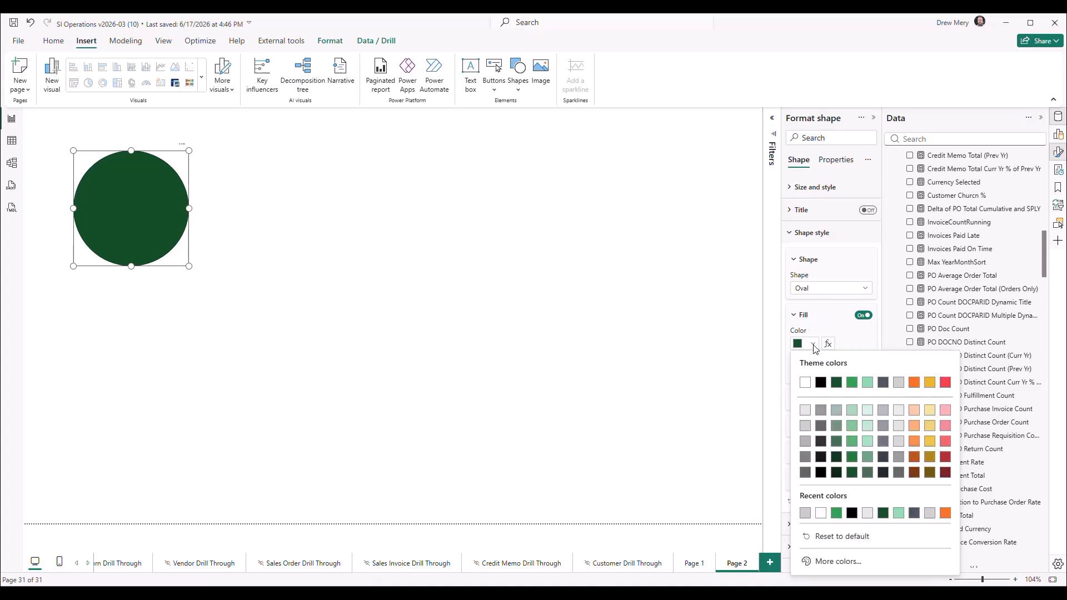
left_click(805, 382)
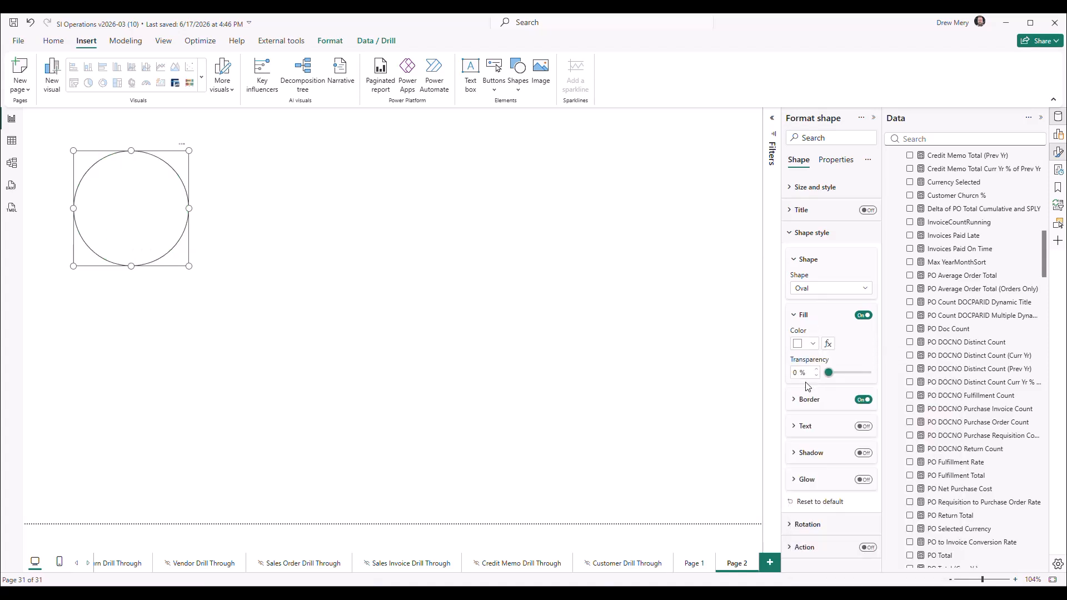
left_click(809, 315)
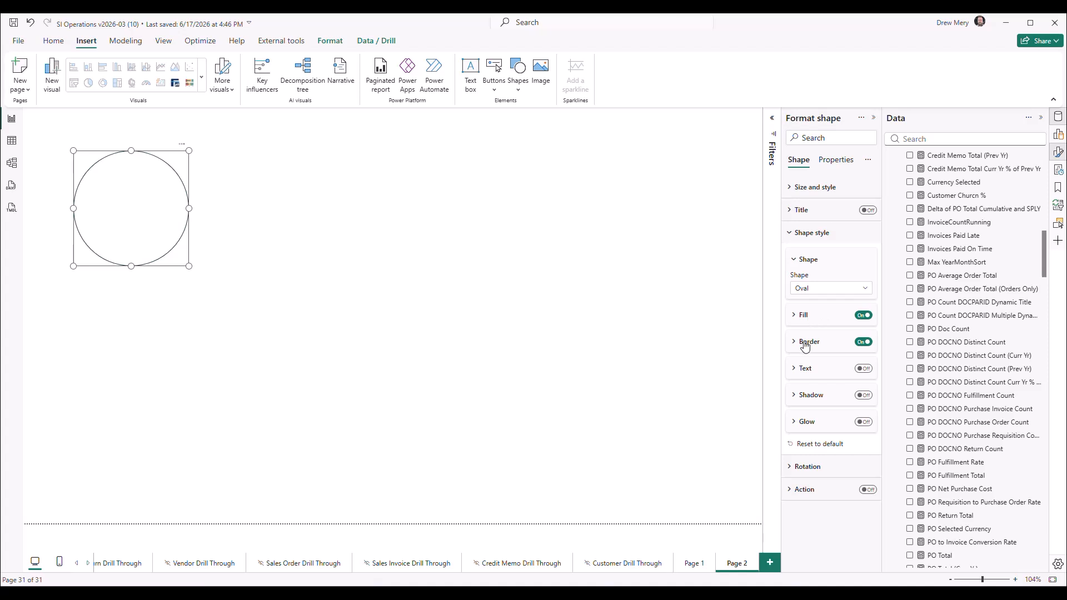
left_click(862, 343)
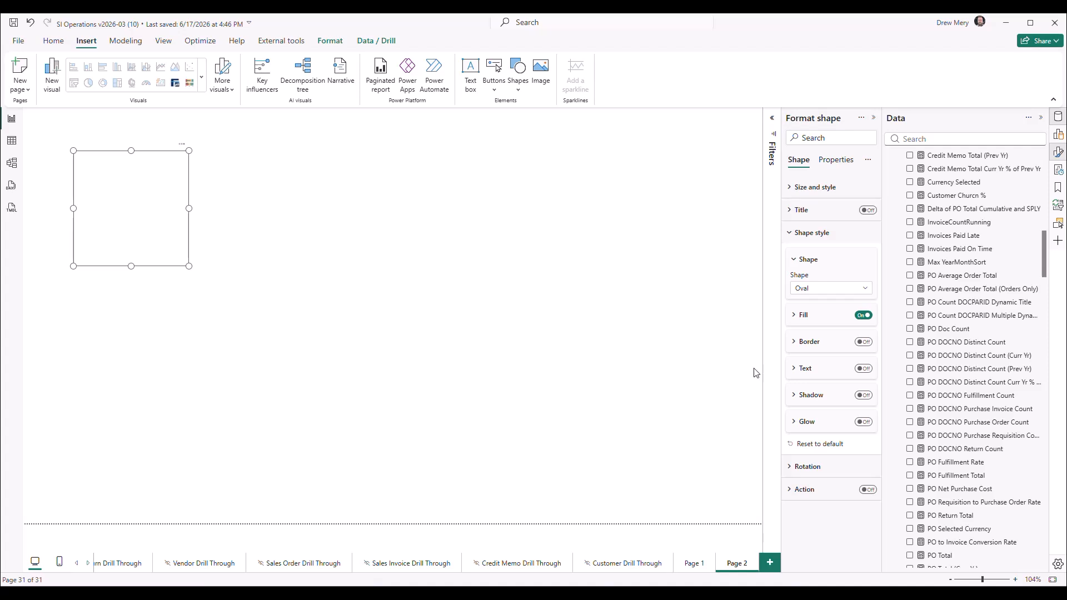
Turn on the circle's shape shadow and set its position to Center.
left_click(863, 397)
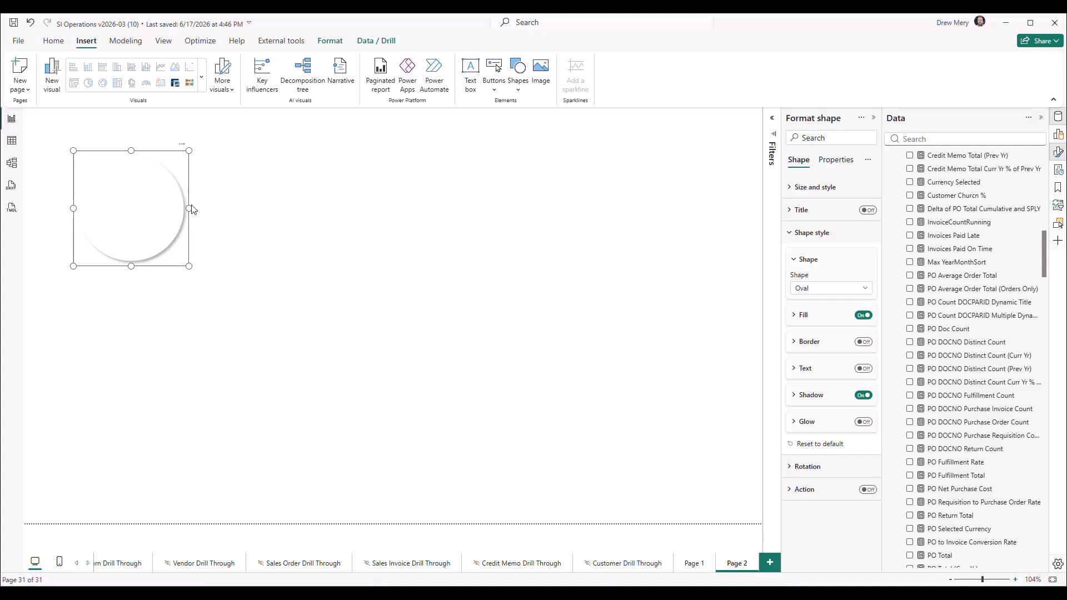
left_click(803, 396)
scroll(801, 399, "down", 1)
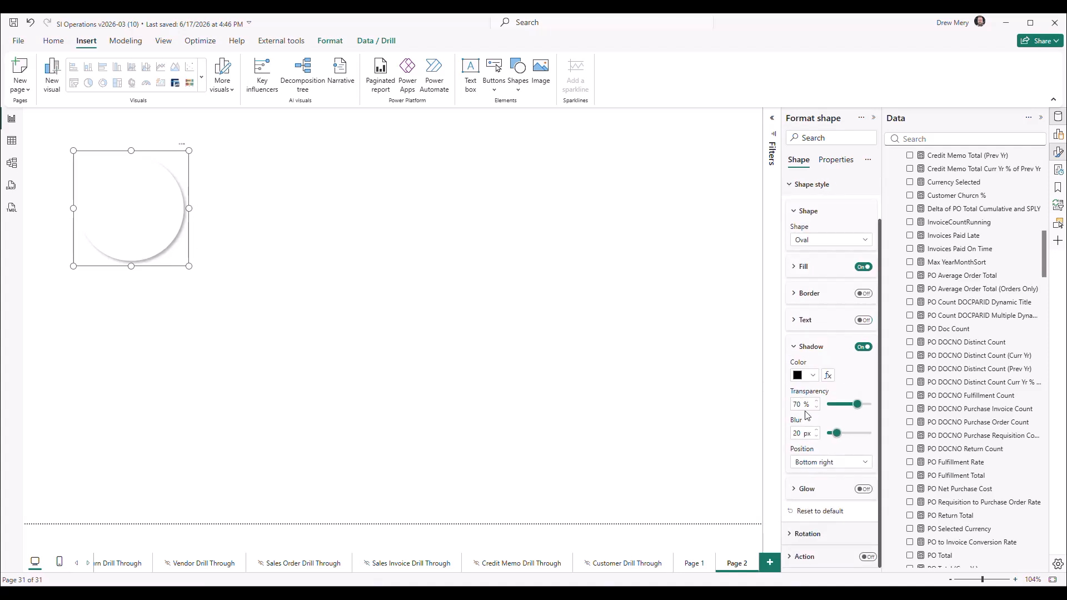
left_click(823, 463)
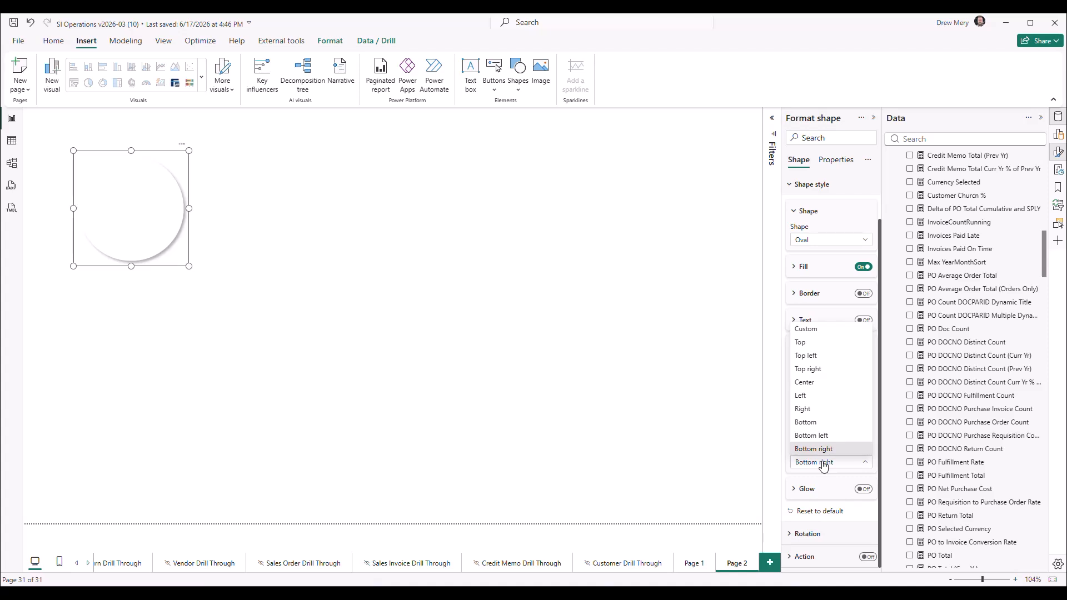
left_click(820, 383)
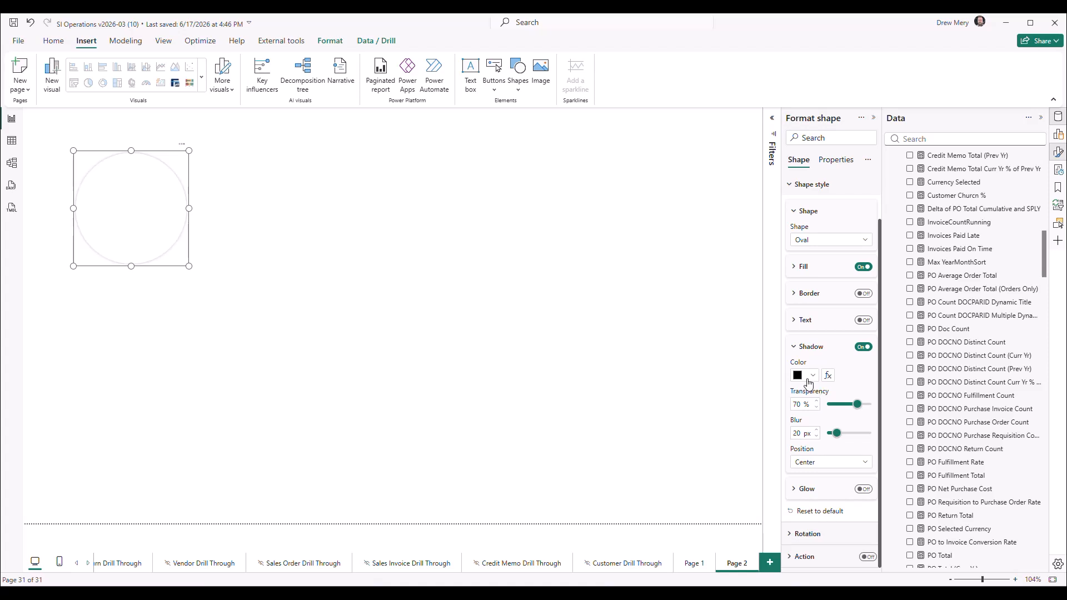
Change the circle's shadow colour to green and increase its blur to 66 px.
left_click(813, 376)
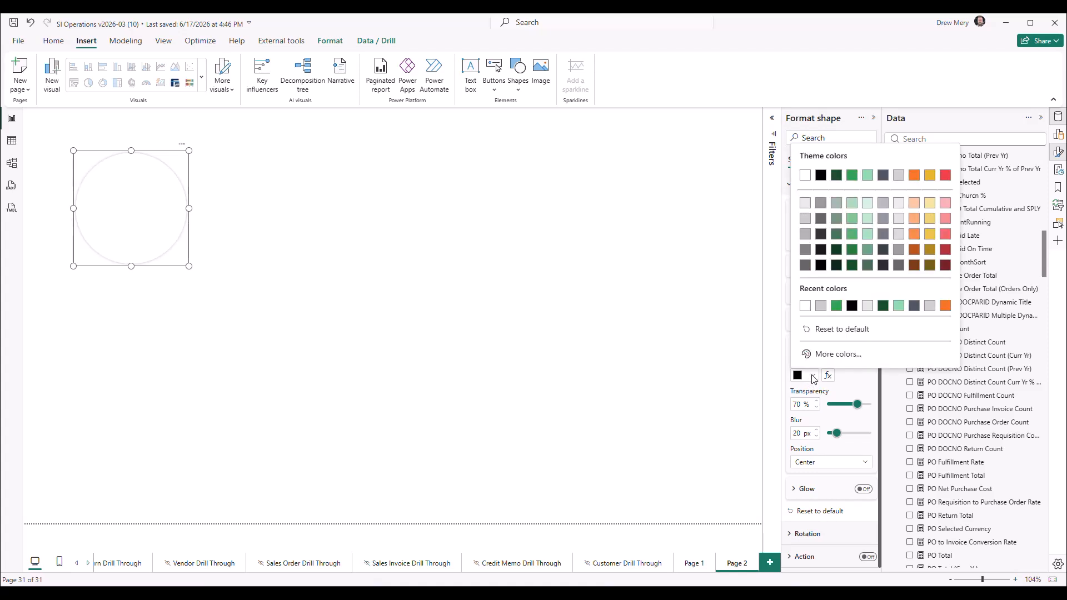
left_click(853, 176)
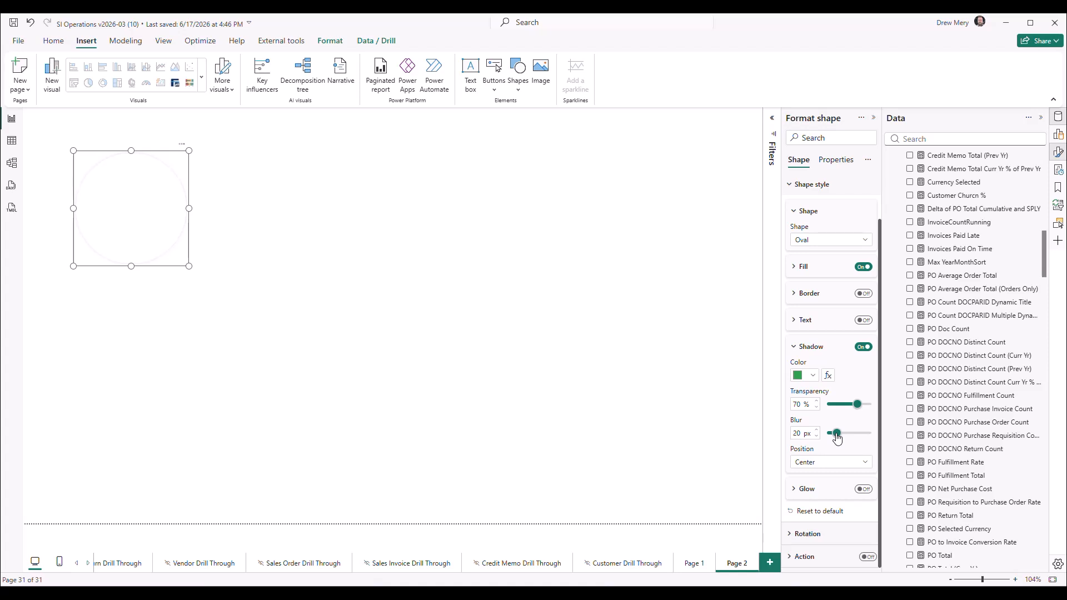
left_click_drag(838, 438, 857, 439)
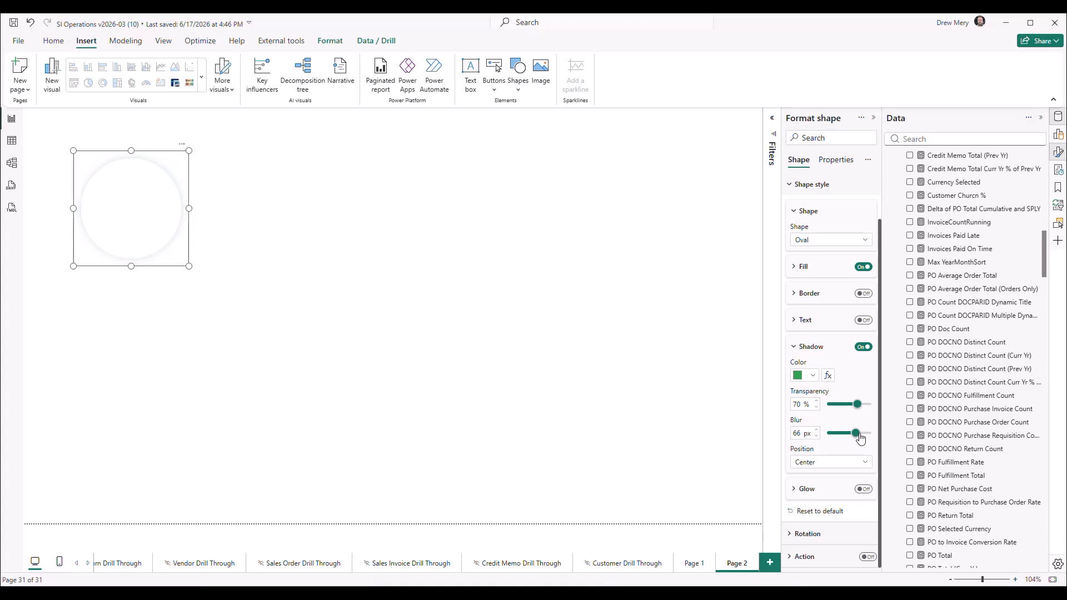
left_click(469, 294)
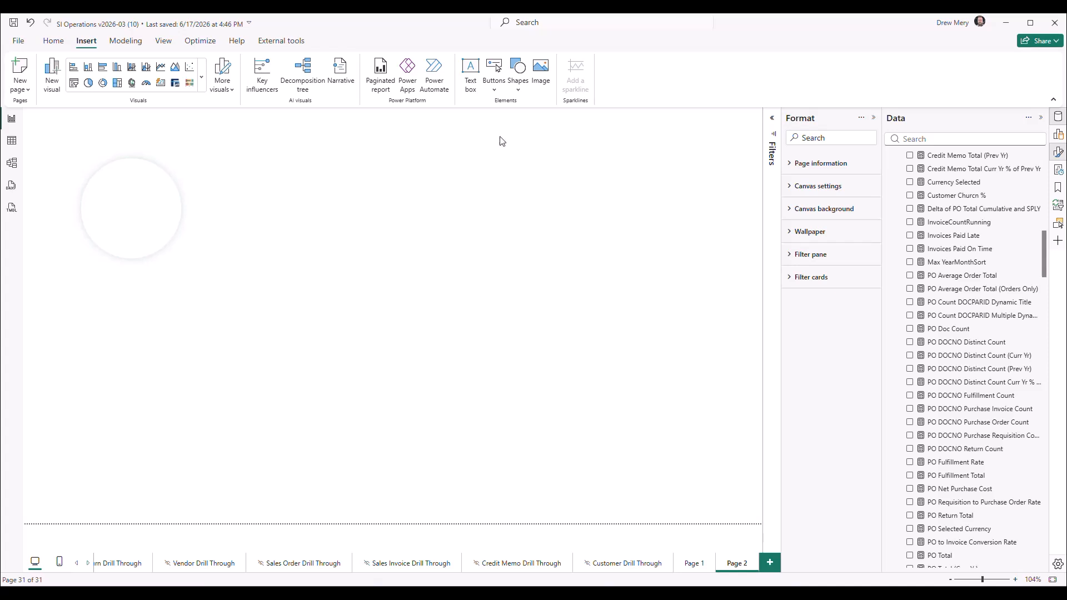
Insert a rectangle without a title and fit it over the right half of the circle, shortened to about the circle's height.
left_click(522, 88)
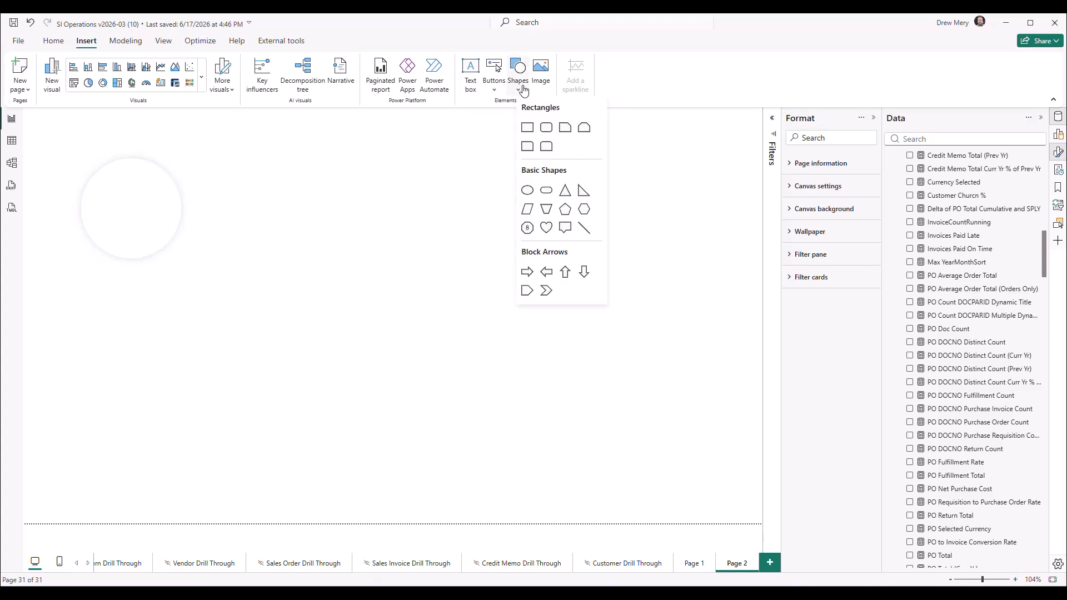
left_click(528, 127)
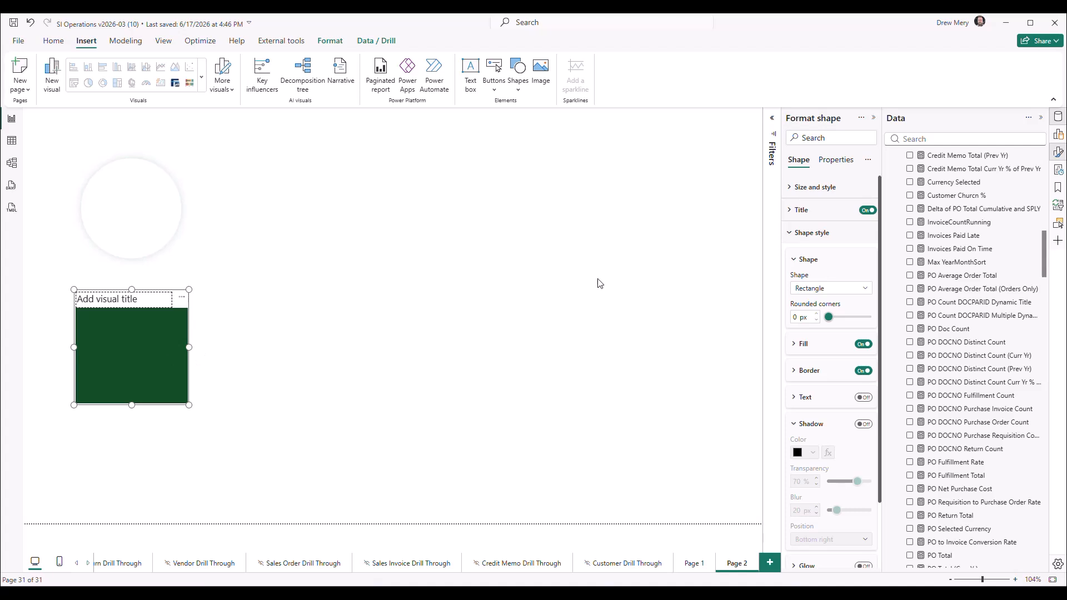
left_click(865, 211)
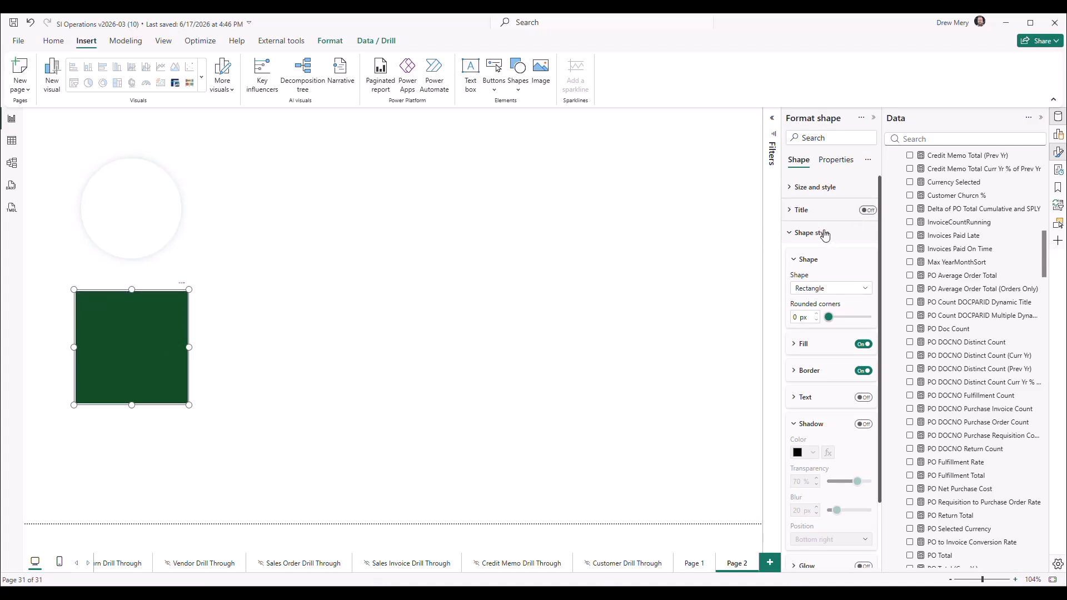
left_click_drag(127, 349, 171, 217)
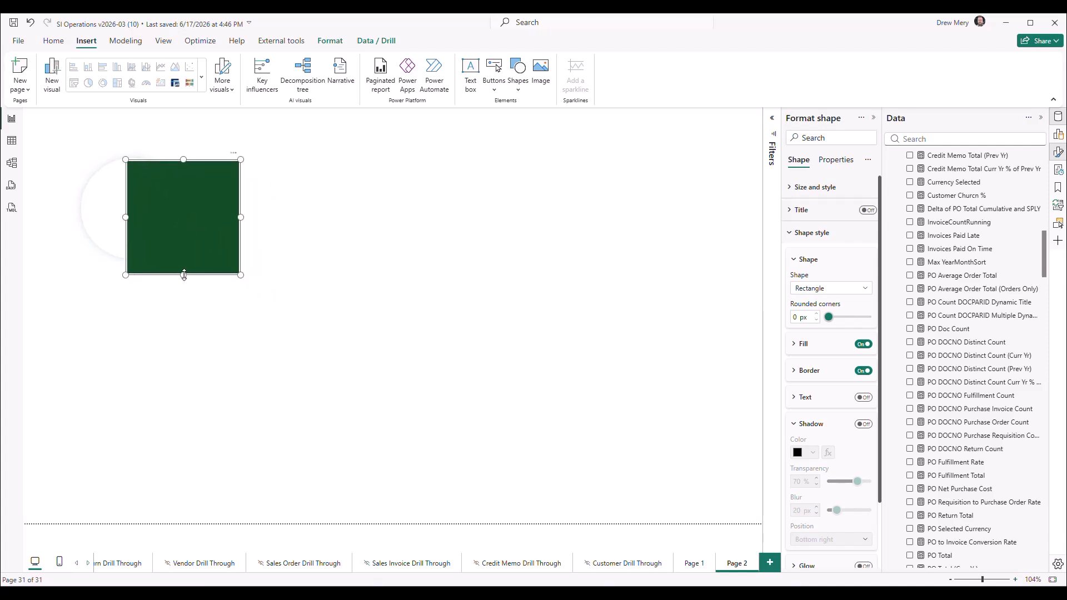
left_click_drag(183, 276, 183, 257)
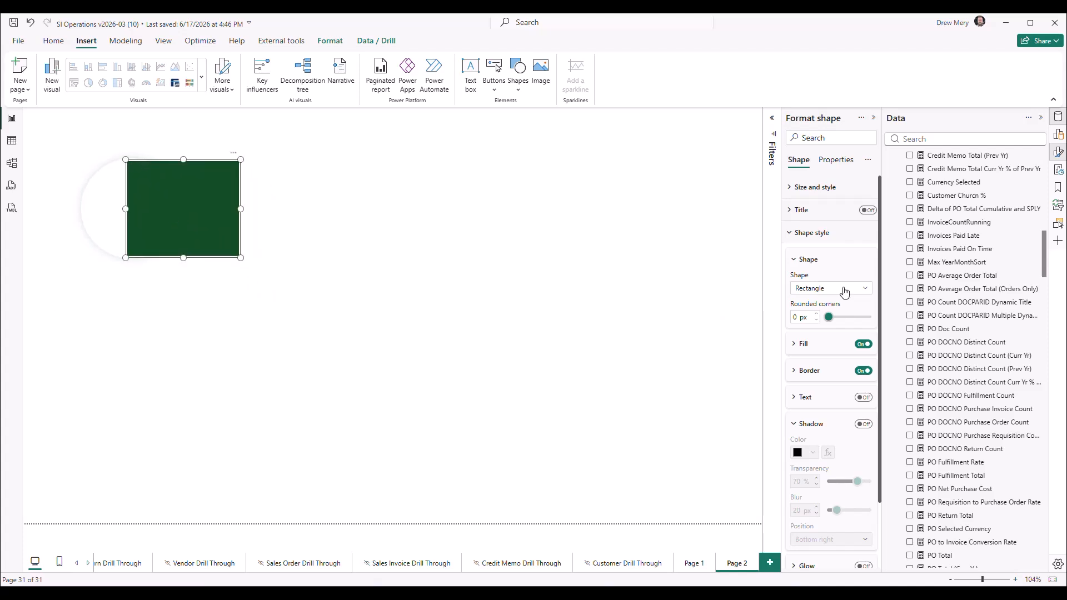
Turn off the visual border around the rectangle.
left_click(828, 187)
left_click(866, 296)
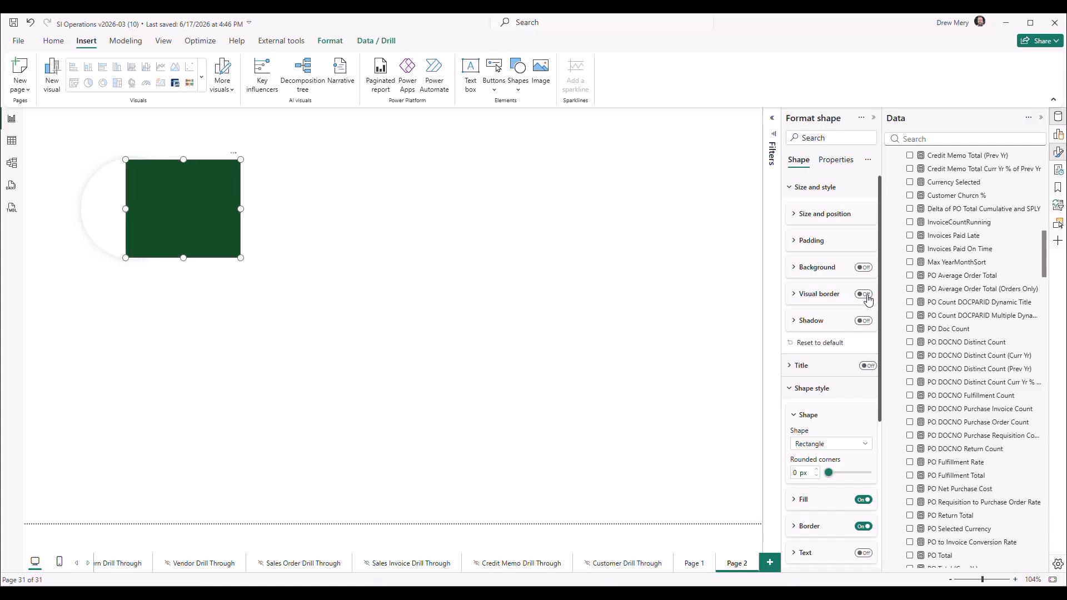
left_click(809, 189)
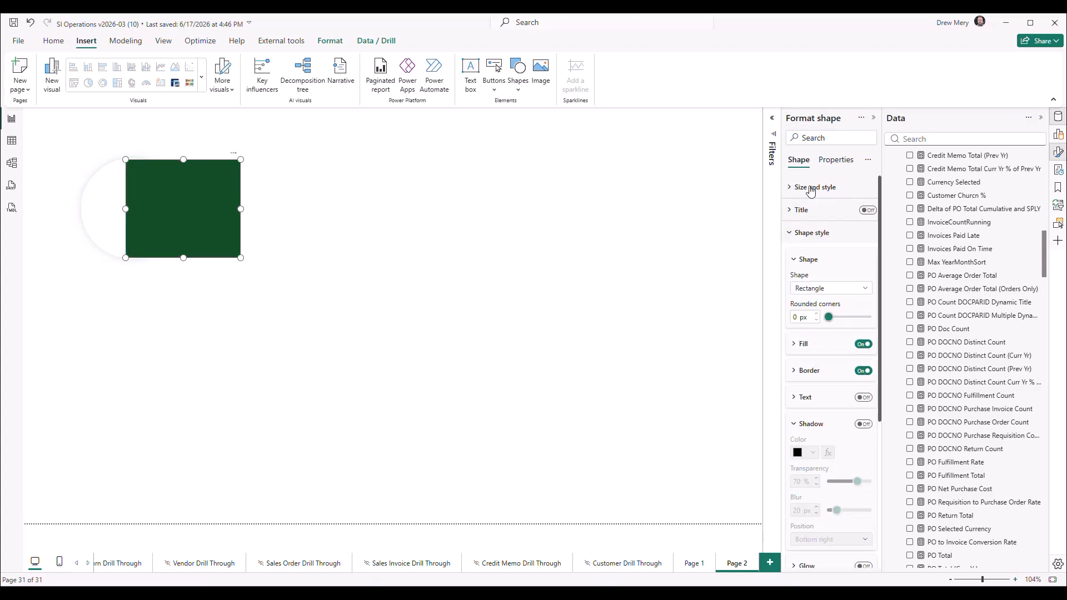
Fill the rectangle with white and change its shape border colour to light grey.
left_click(803, 350)
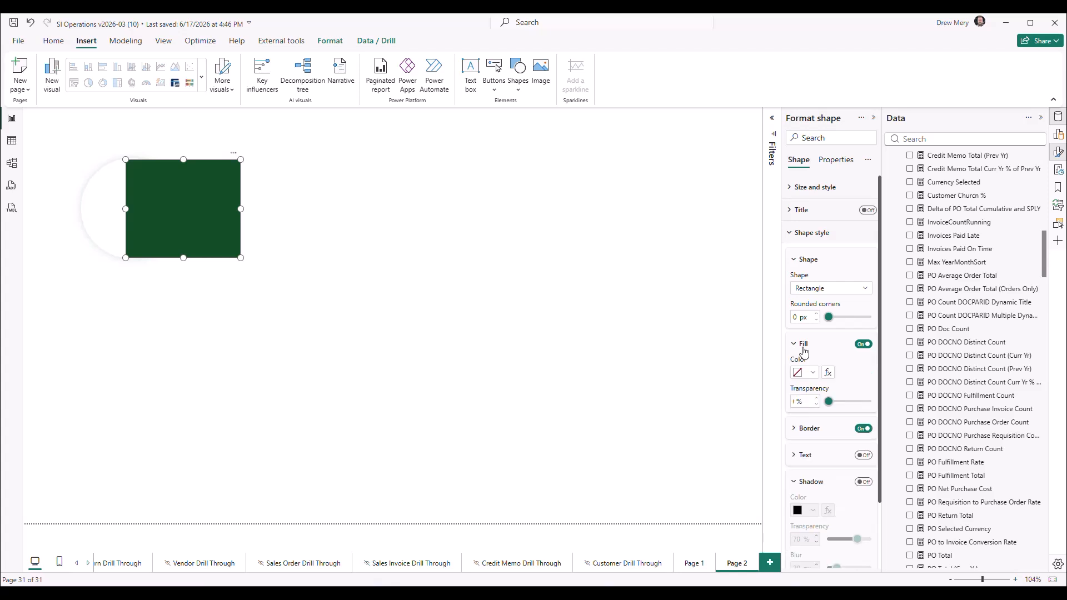
left_click(812, 373)
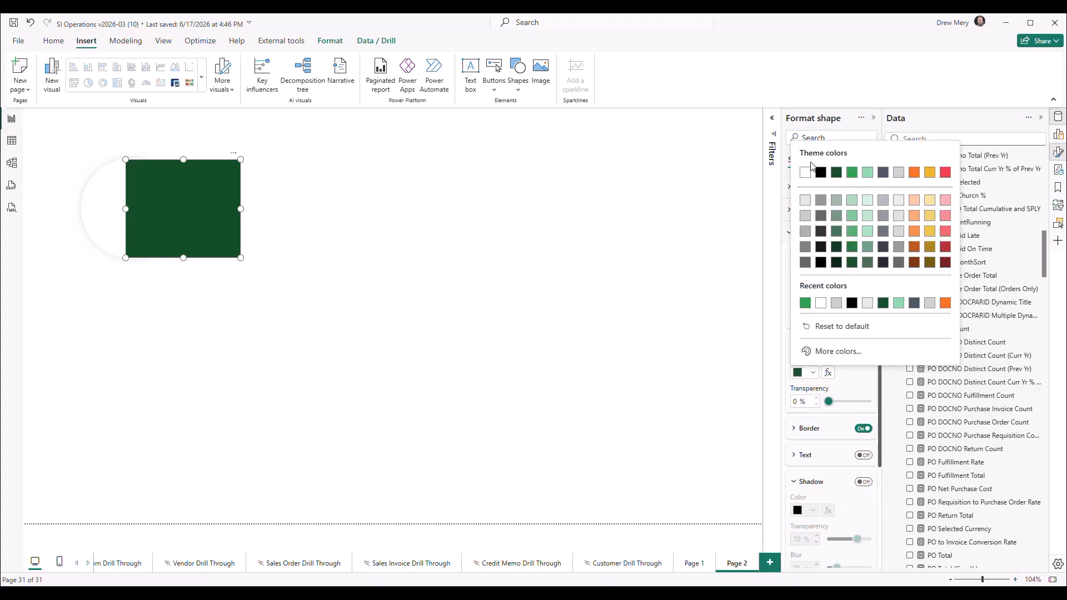
left_click(805, 173)
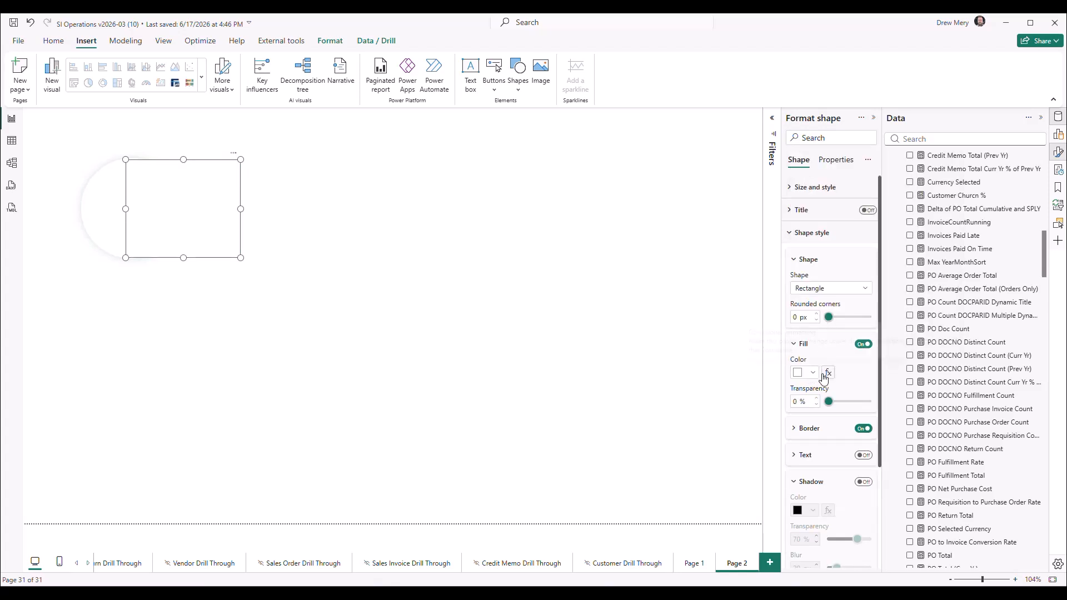
scroll(824, 334, "down", 2)
left_click(811, 319)
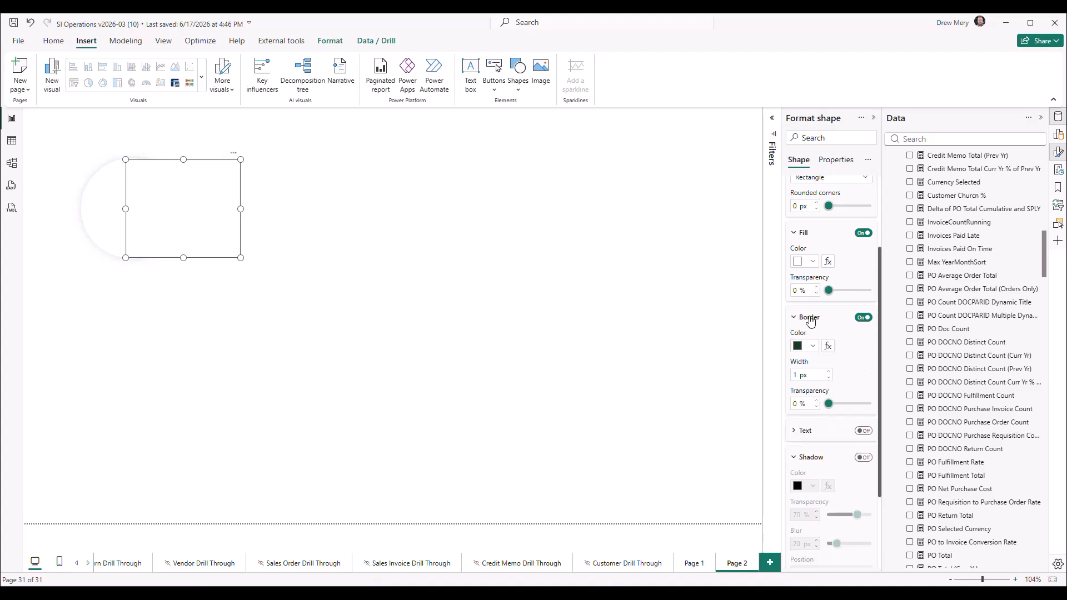
left_click(812, 347)
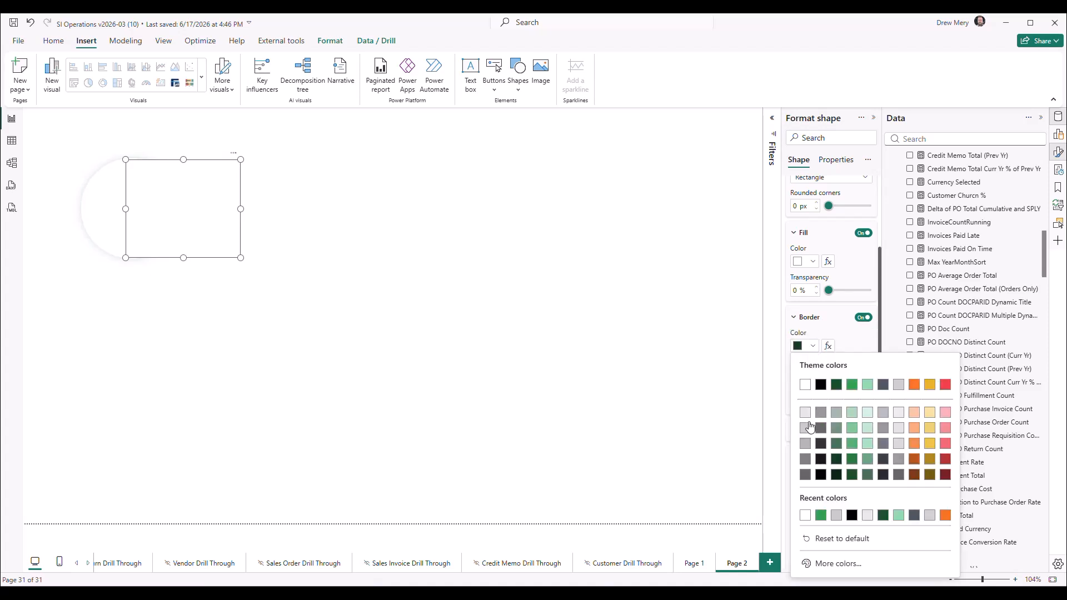
left_click(809, 426)
left_click(473, 285)
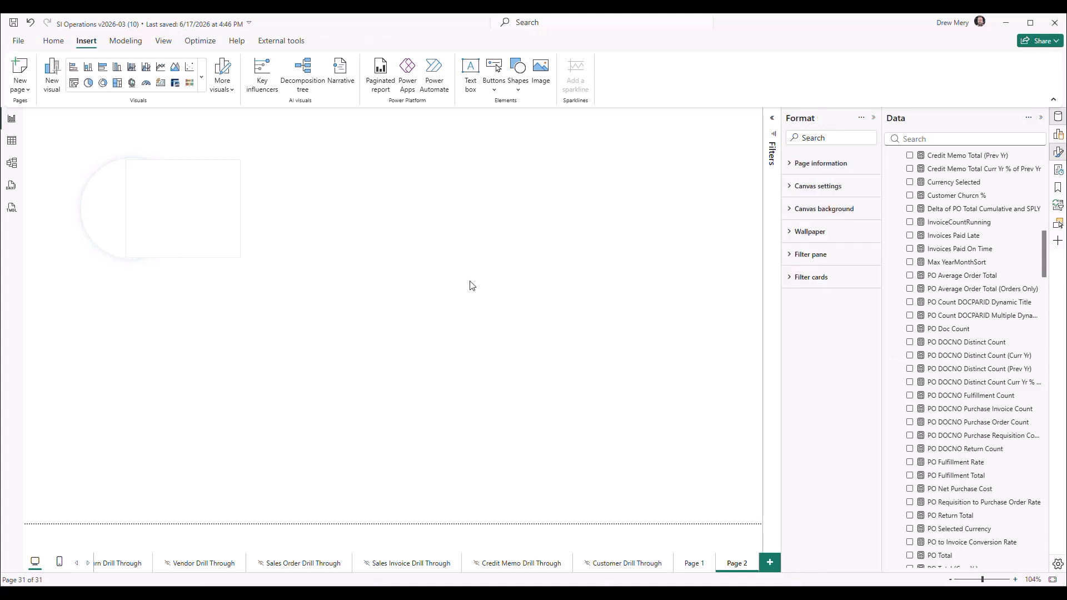
Match the rectangle's height to the circle and stretch its right edge to roughly double its width.
left_click(188, 234)
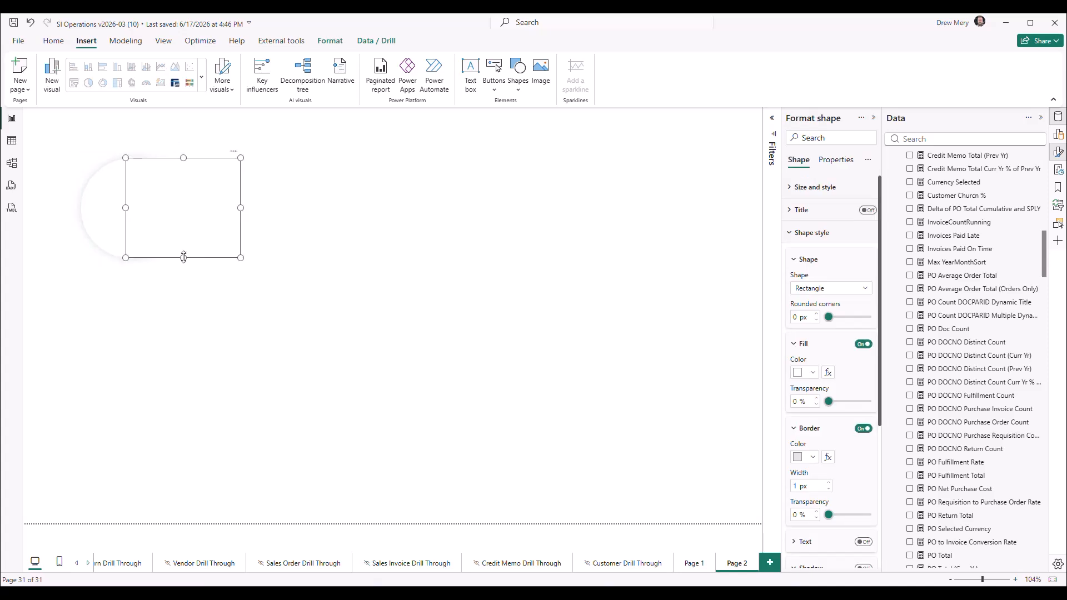
left_click_drag(185, 258, 186, 263)
left_click(185, 258)
left_click_drag(240, 209, 379, 208)
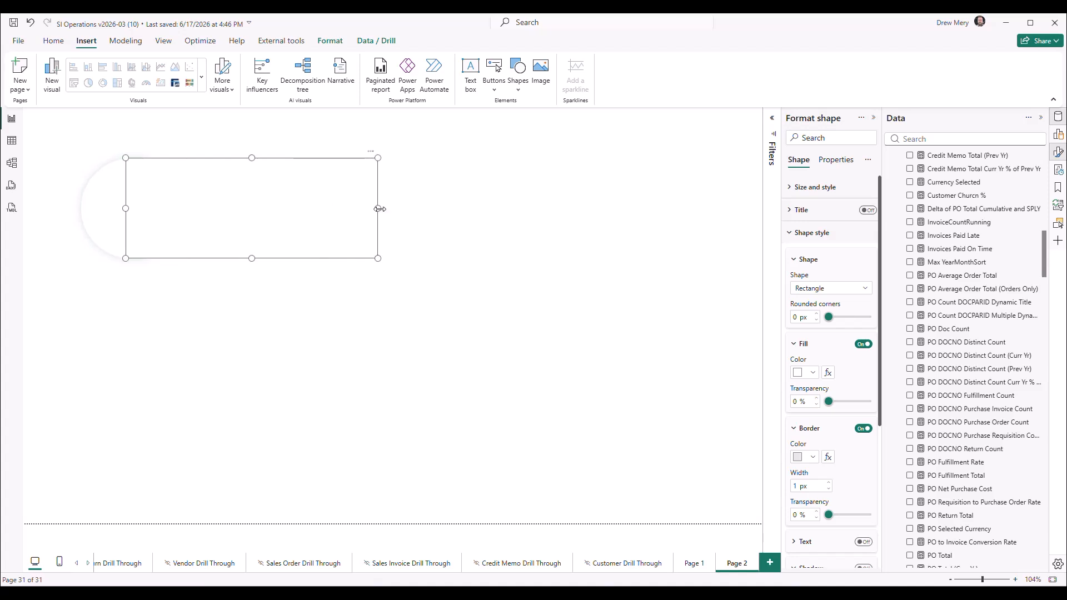
left_click(393, 365)
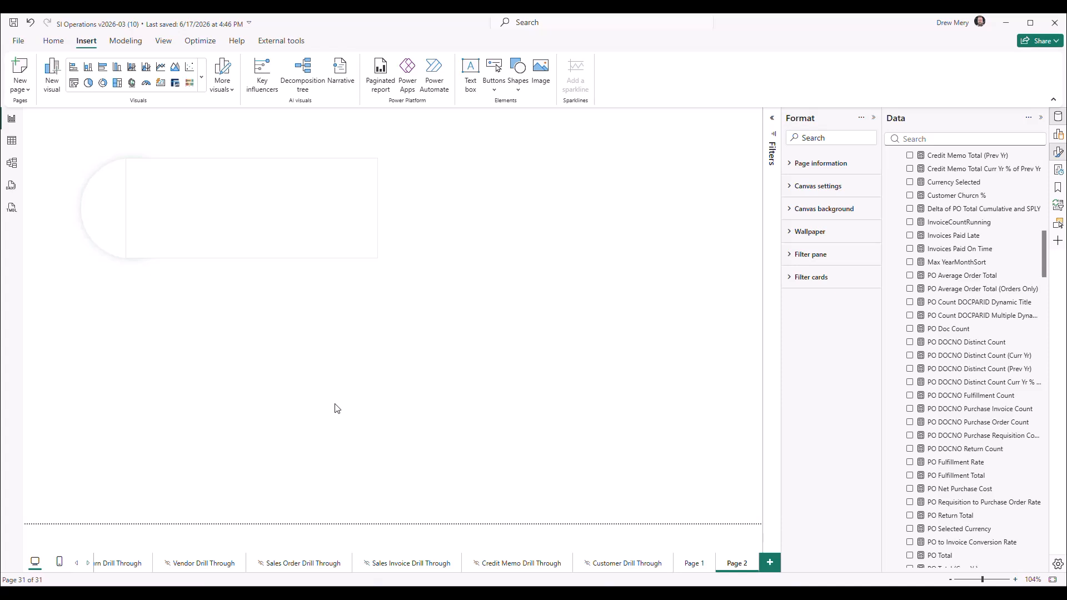
Send the rectangle to the back so that it sits behind the circle.
left_click(319, 222)
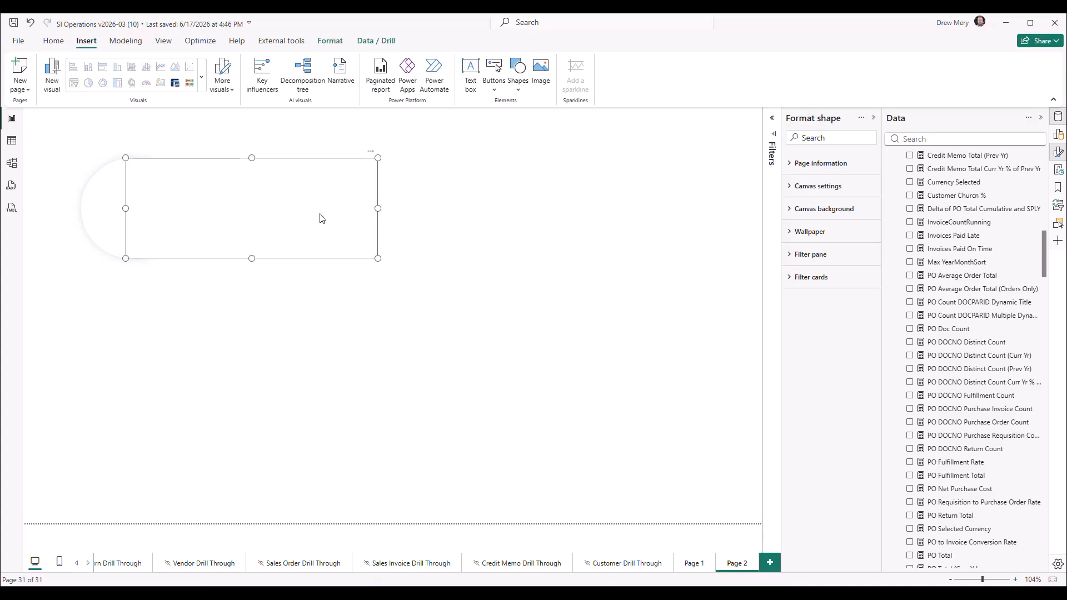
left_click(337, 45)
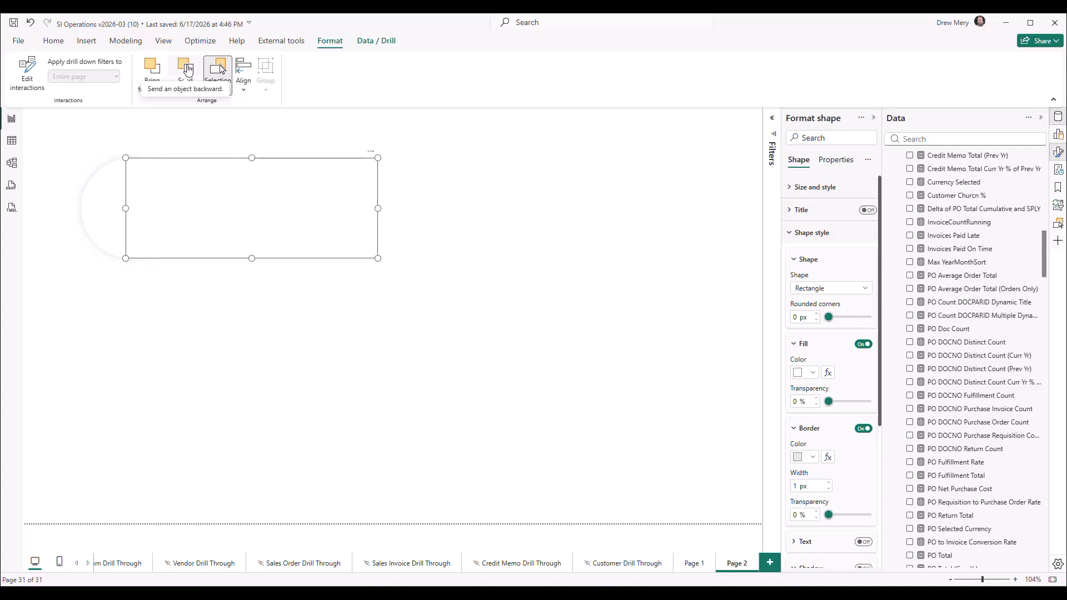
left_click(188, 90)
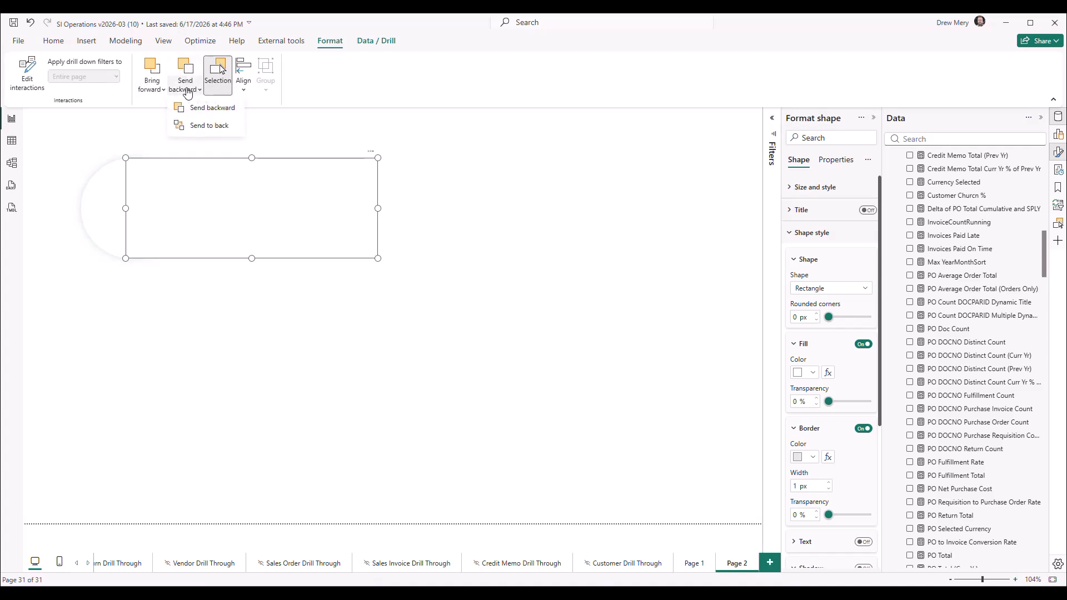
left_click(207, 113)
left_click(190, 89)
left_click(195, 126)
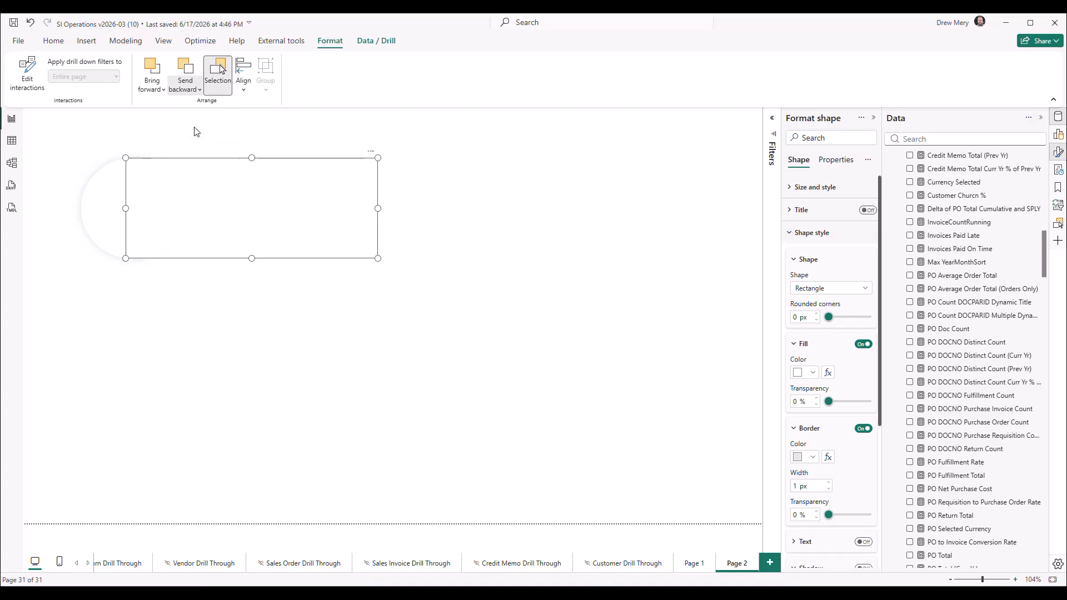
left_click(454, 224)
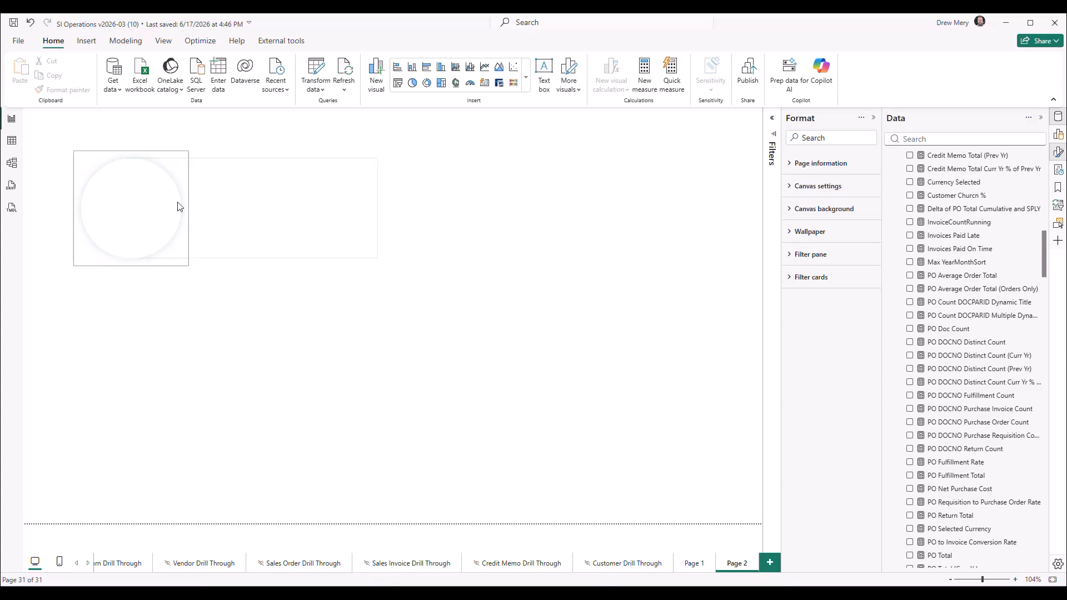
Group the circle and rectangle and move the group close to the page's left edge.
left_click_drag(51, 133, 456, 336)
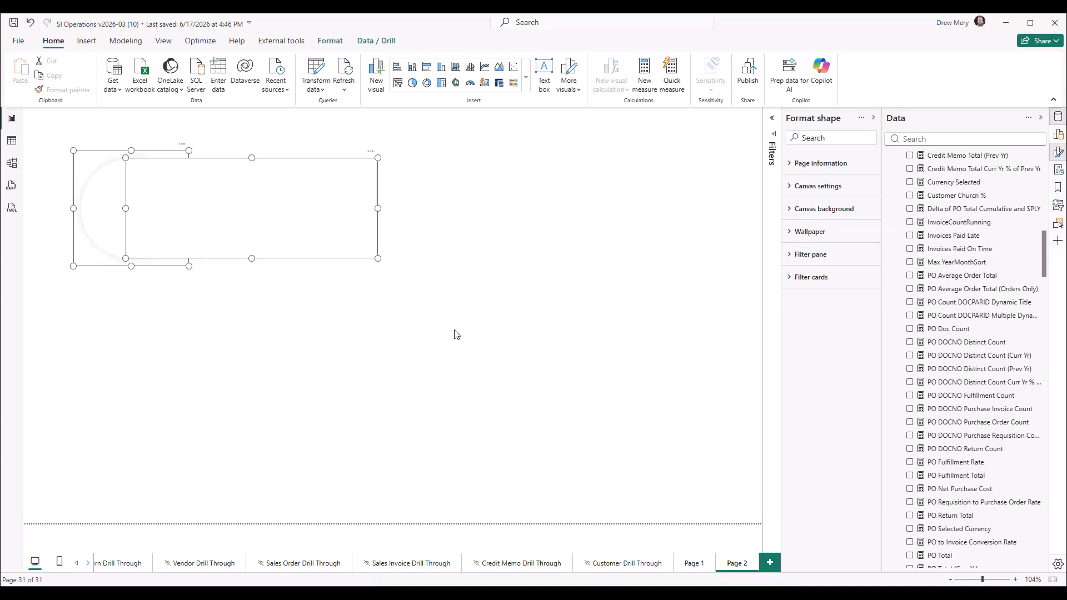
right_click(345, 230)
mouse_move(367, 234)
left_click(472, 234)
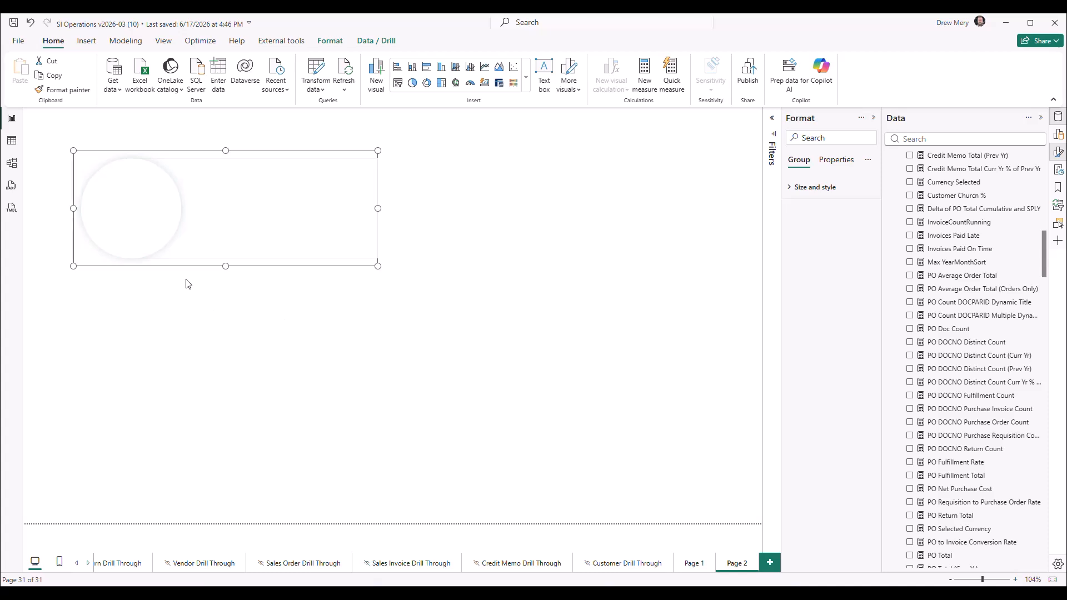
left_click_drag(183, 269, 141, 267)
left_click(235, 333)
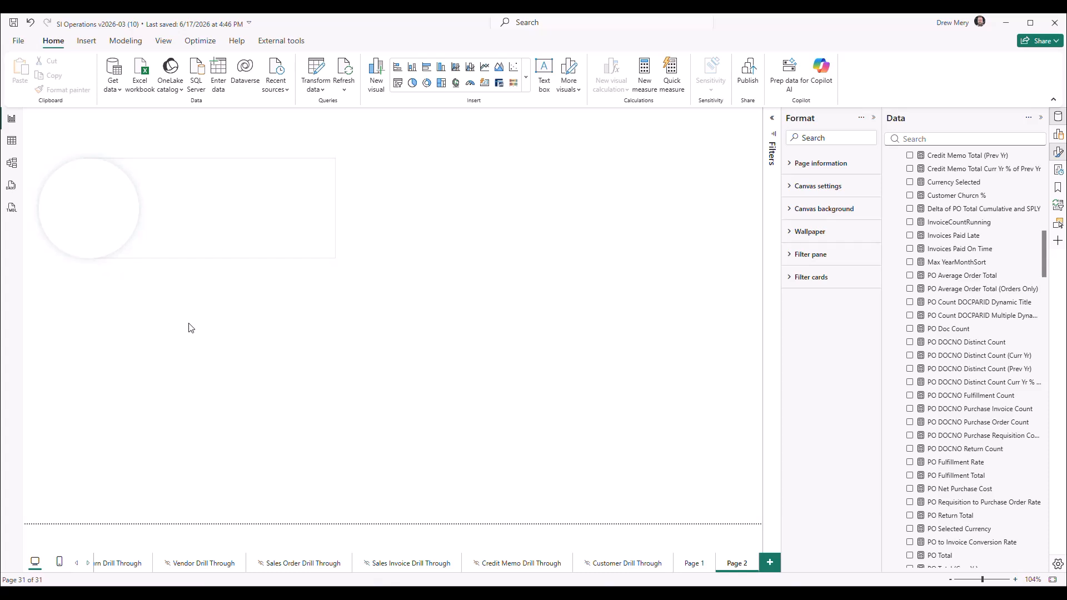
Duplicate the circle-and-rectangle group and place the copy directly below the original, aligned with it.
left_click(200, 236)
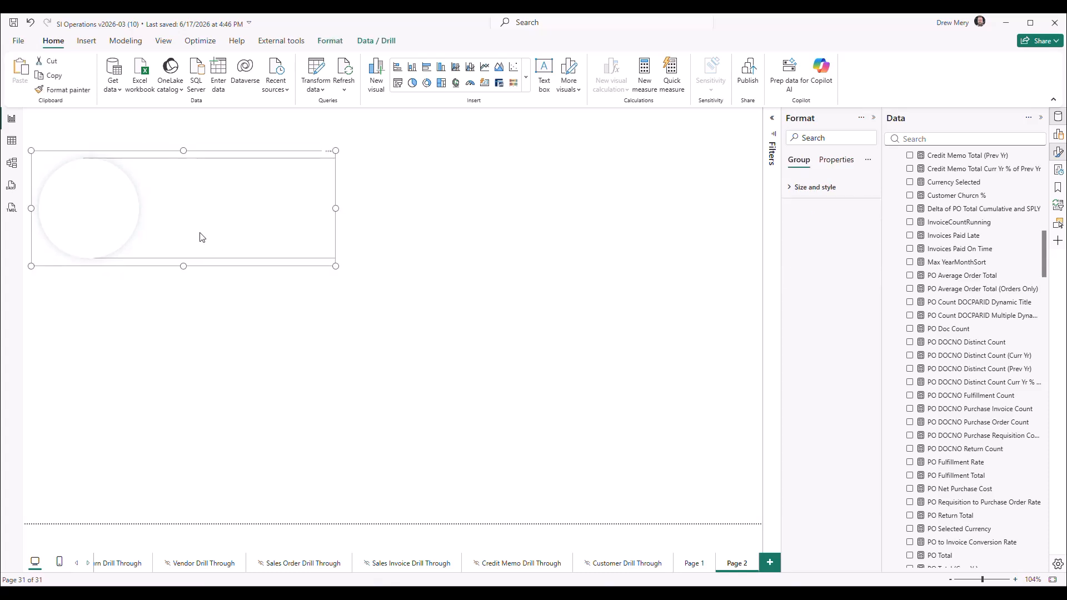
left_click(228, 352)
left_click(168, 244)
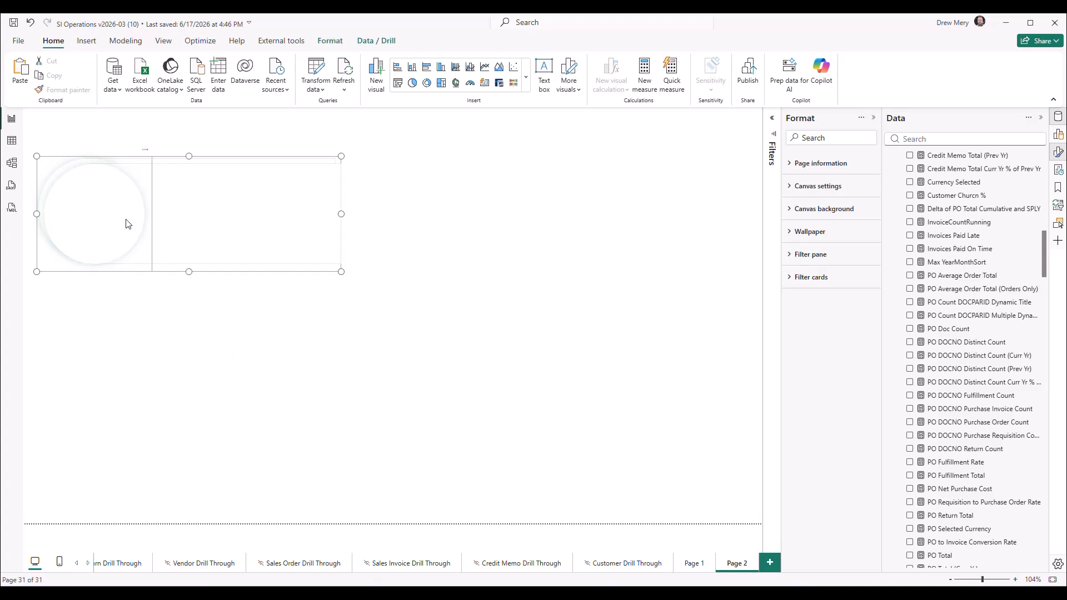
left_click(176, 276)
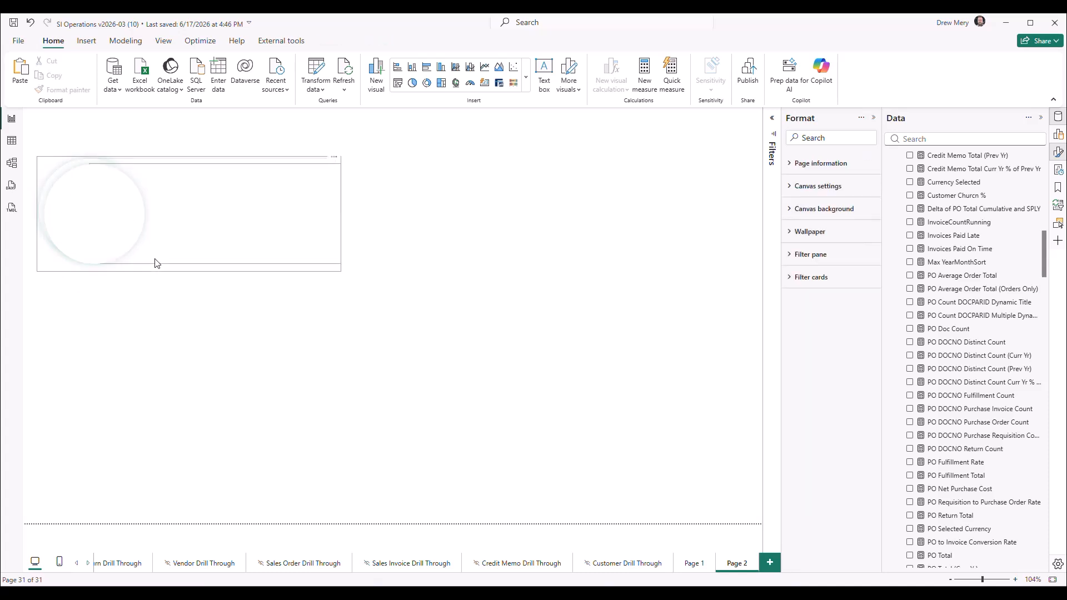
left_click(143, 269)
left_click_drag(143, 269, 139, 397)
left_click(425, 304)
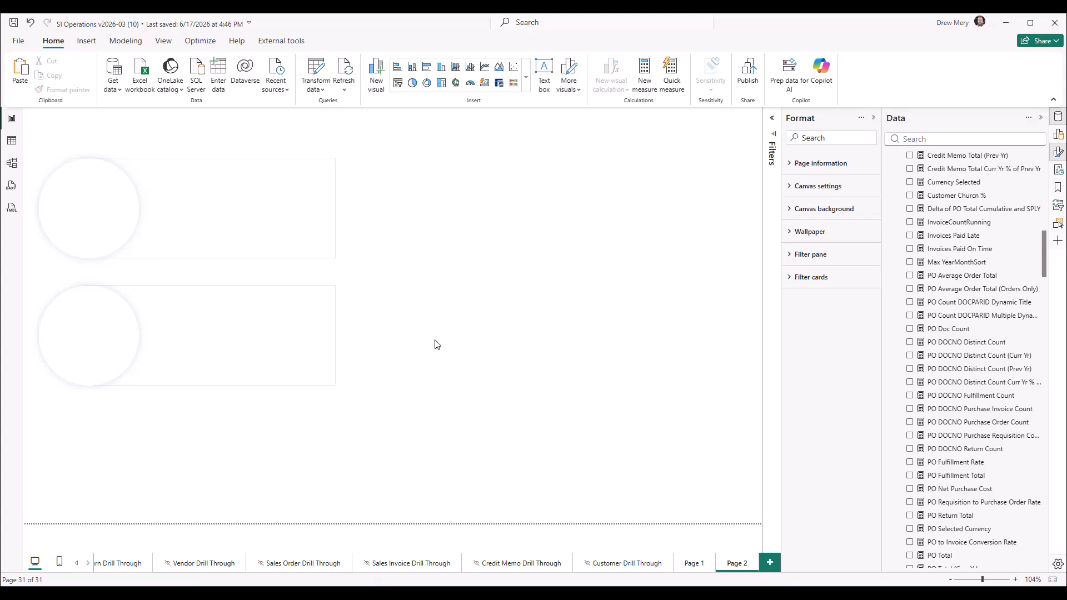
left_click(333, 240)
left_click(388, 237)
left_click(335, 165)
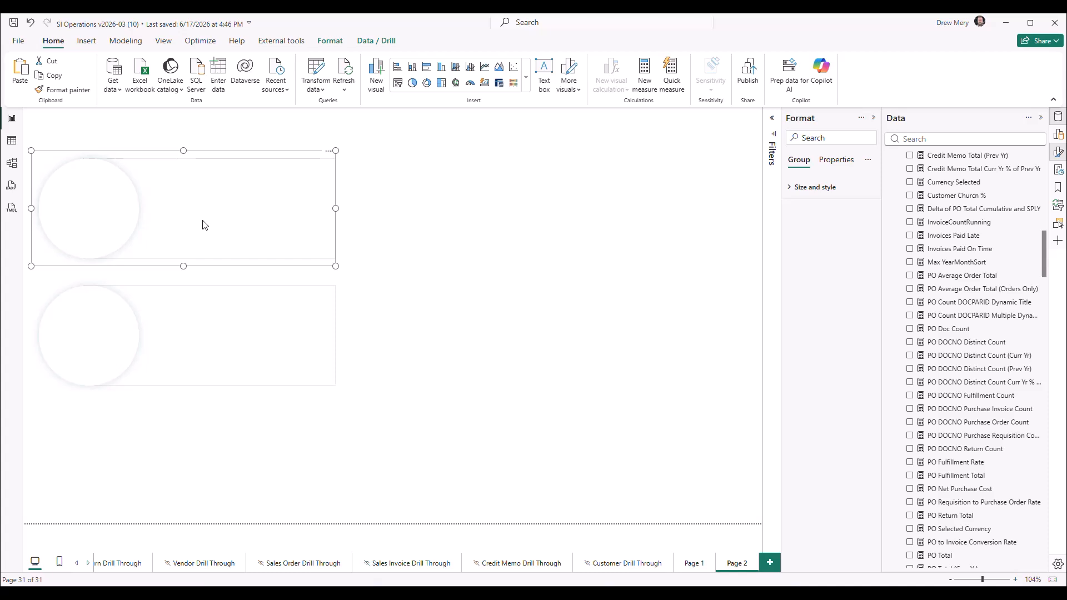
left_click(453, 210)
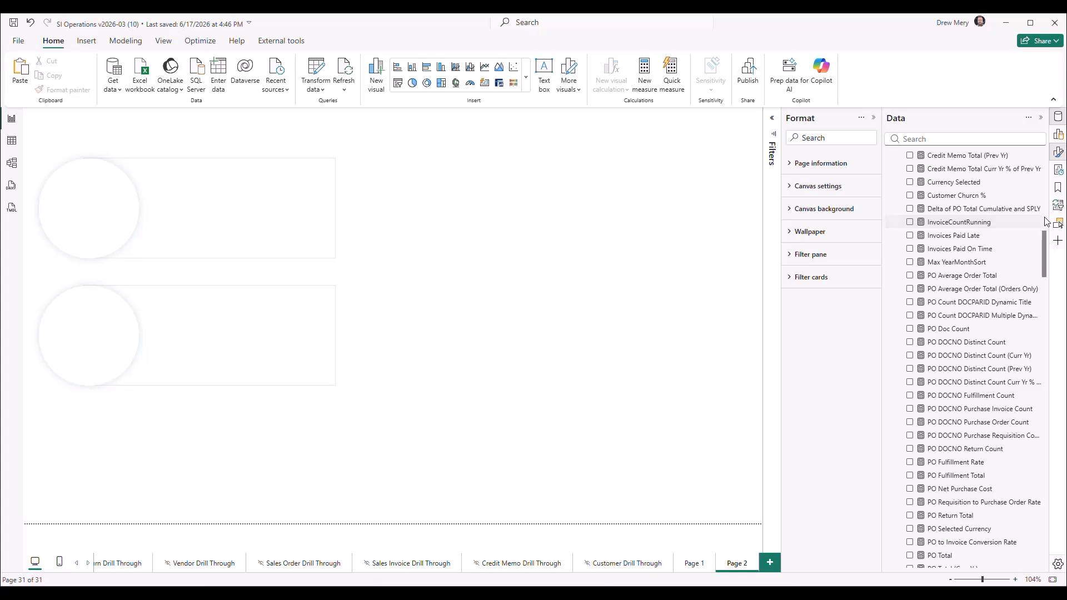
Show the list of page objects and ungroup both circle-and-rectangle groups into separate shapes.
left_click(1058, 224)
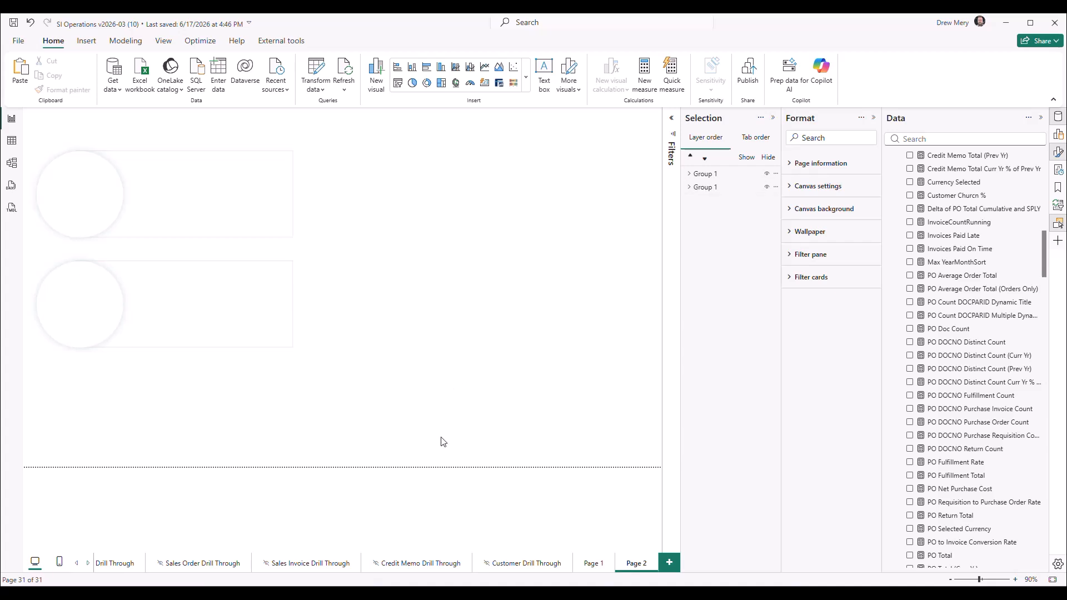
left_click_drag(442, 439, 22, 126)
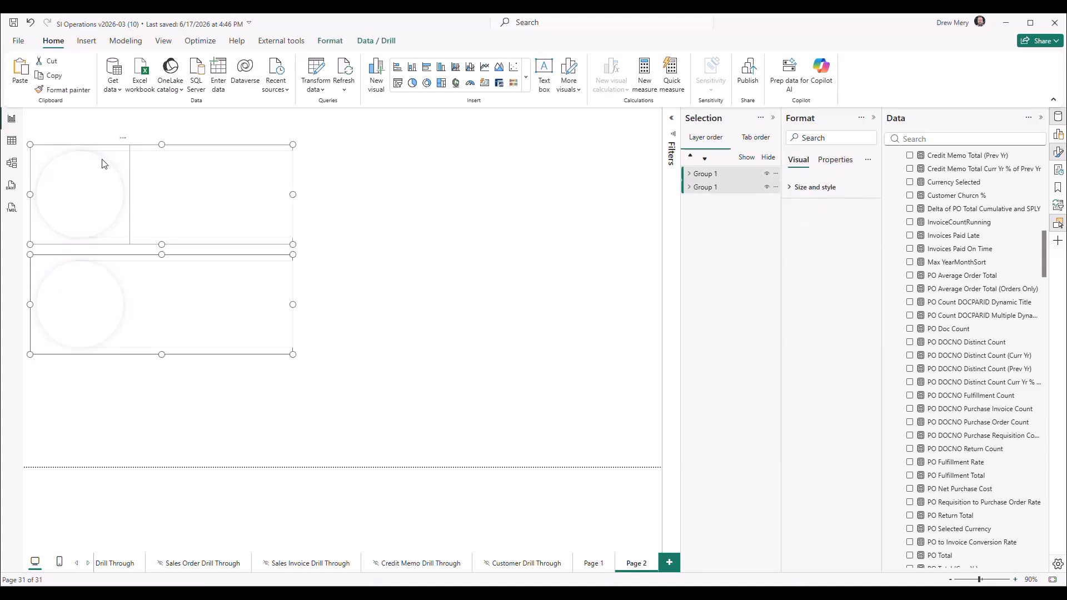
right_click(155, 186)
mouse_move(189, 195)
left_click(275, 206)
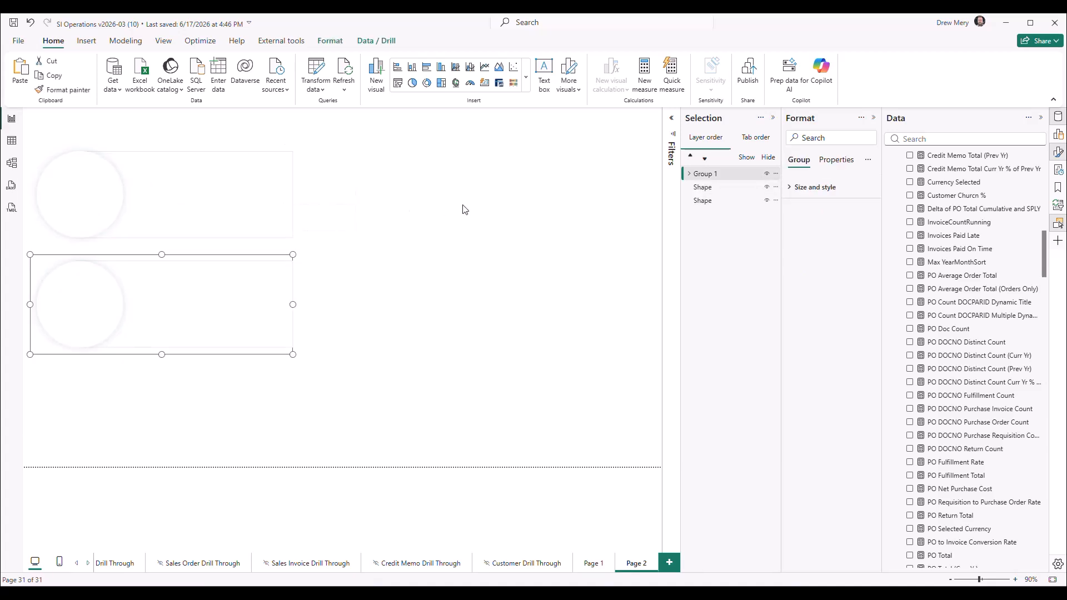
left_click(465, 210)
left_click(222, 319)
right_click(223, 319)
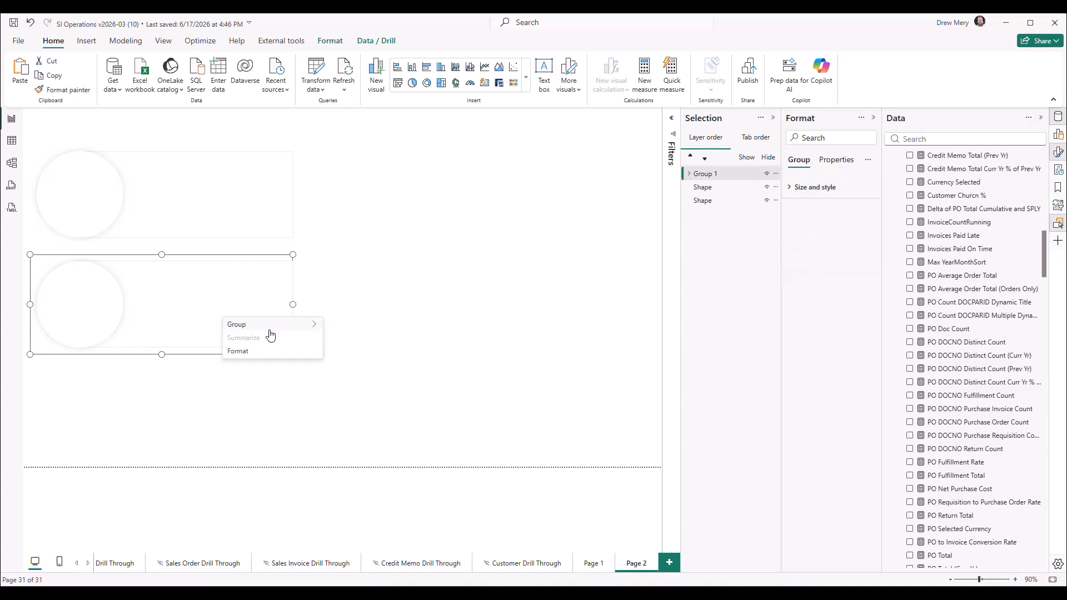
mouse_move(269, 327)
left_click(341, 338)
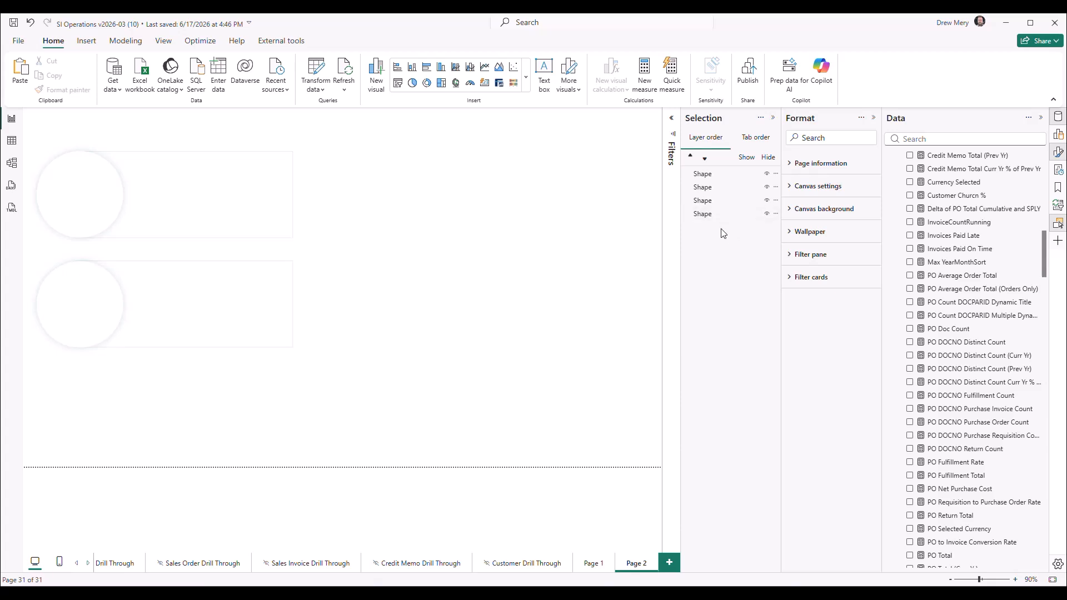
Select the upper rectangle and the upper circle in turn to identify their entries in the layer order.
left_click(257, 182)
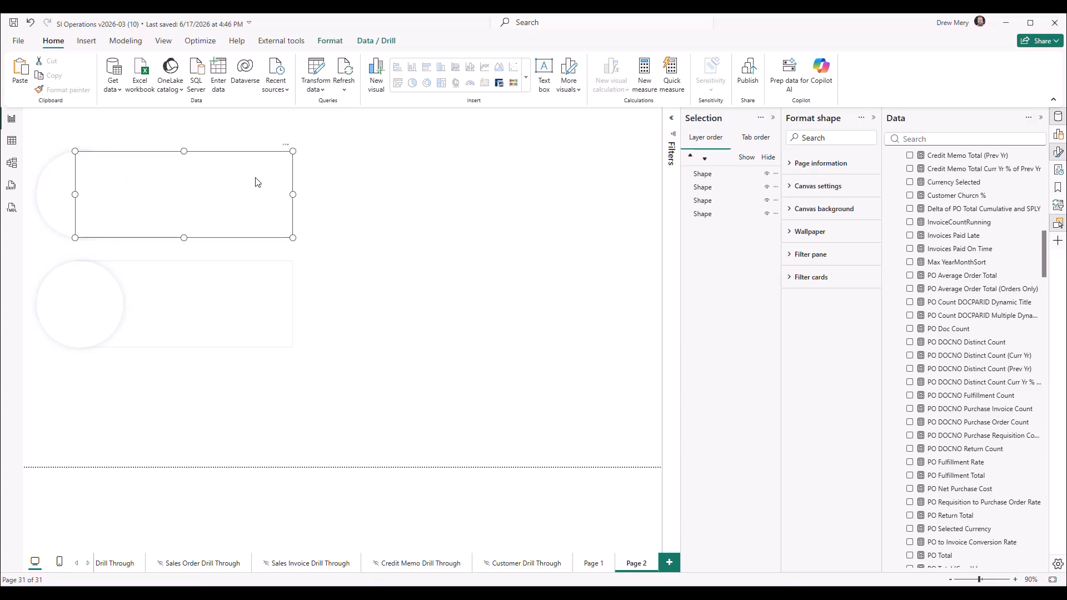
left_click(698, 200)
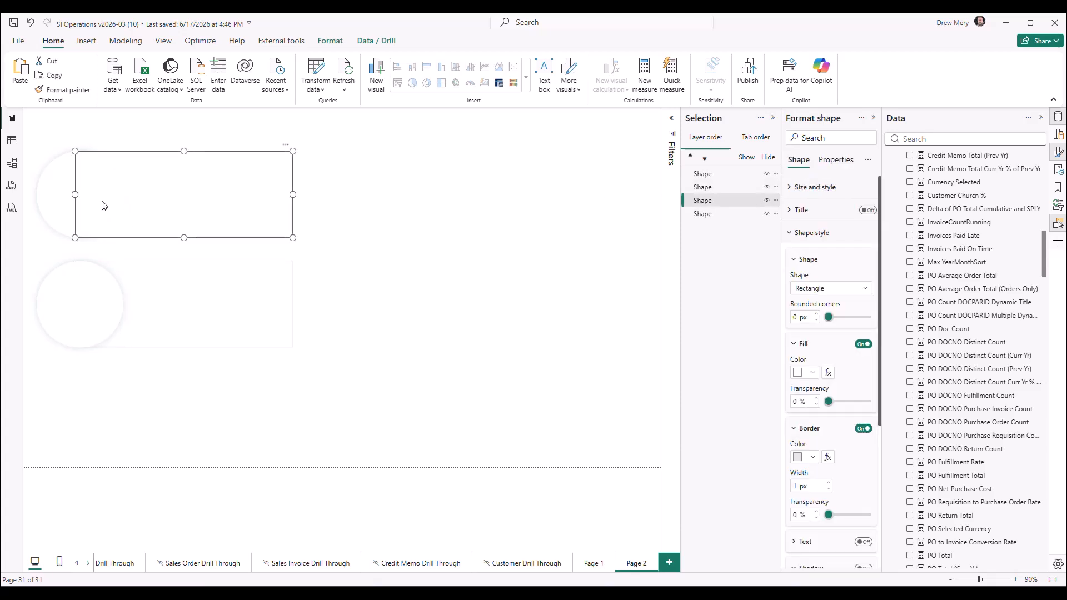
left_click(62, 192)
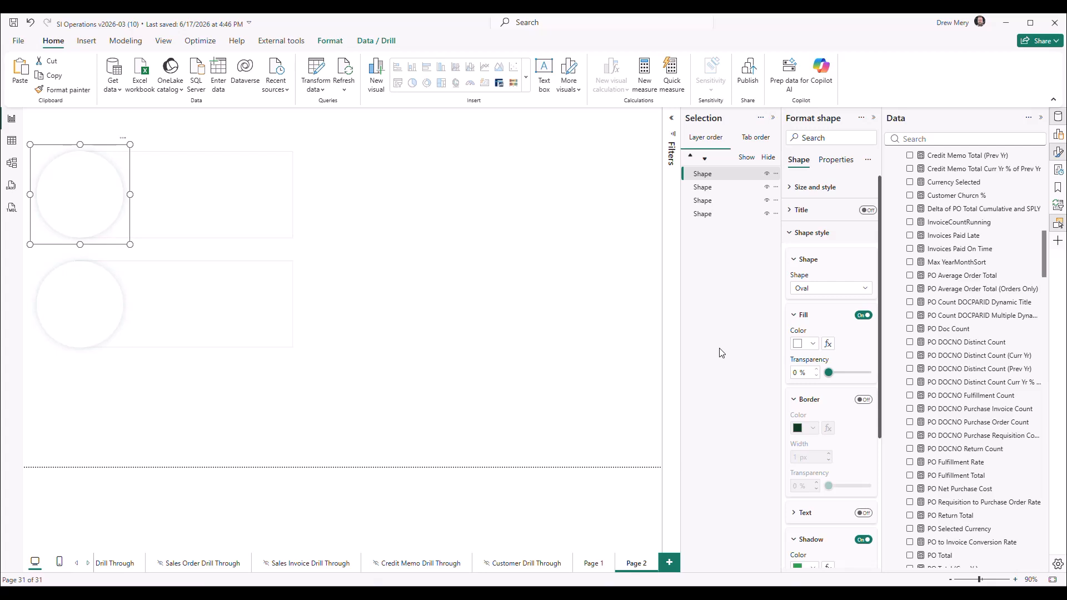
Try the upper rectangle as the front layer over its circle, and return it to third place in the layer order.
left_click(704, 201)
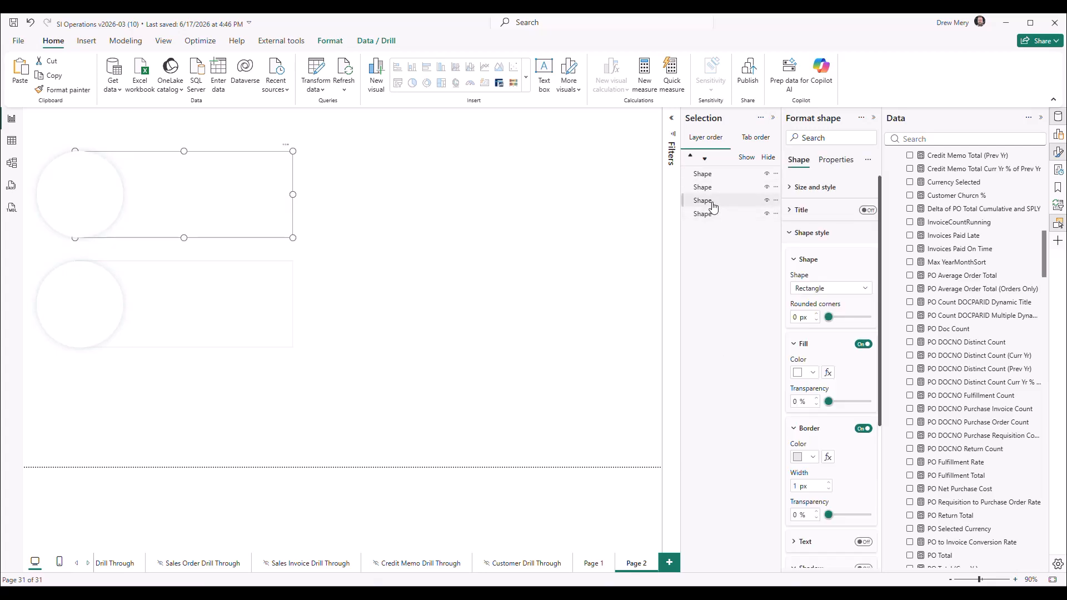
left_click_drag(712, 203, 709, 176)
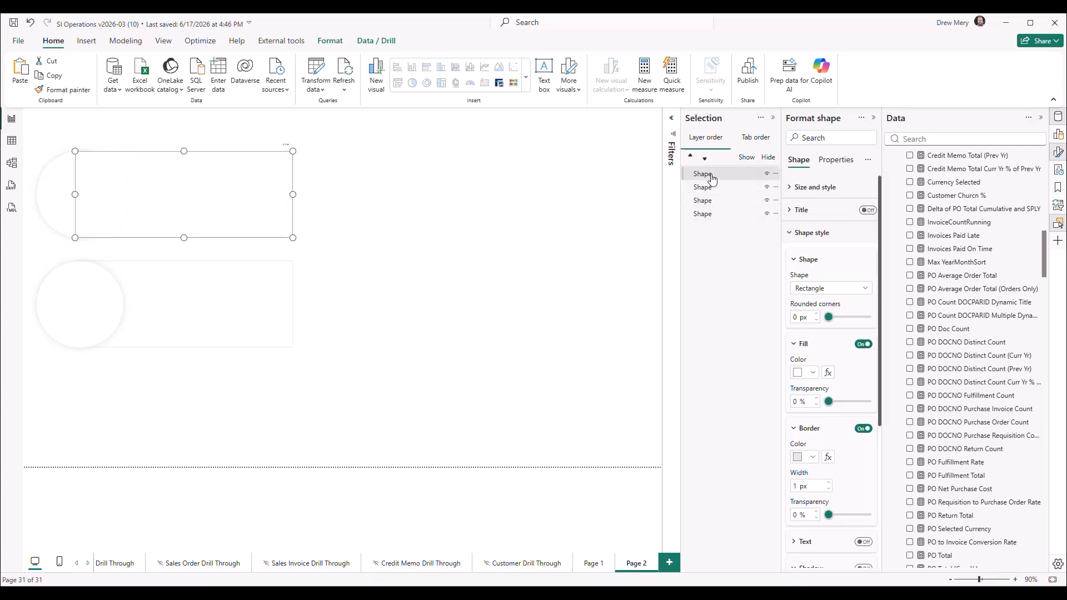
left_click(475, 197)
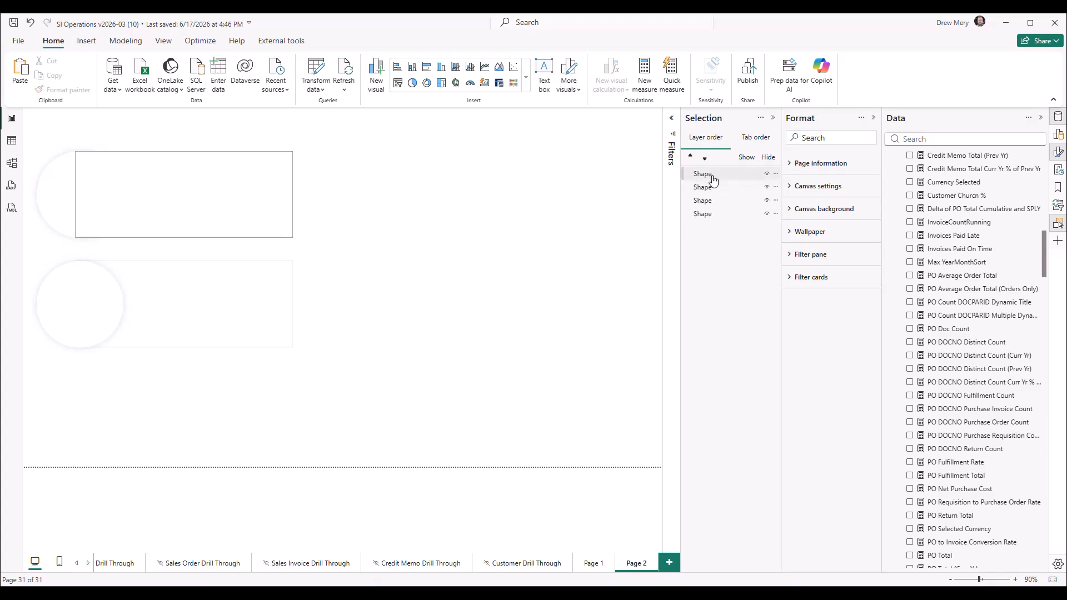
left_click_drag(713, 180, 709, 206)
left_click(489, 203)
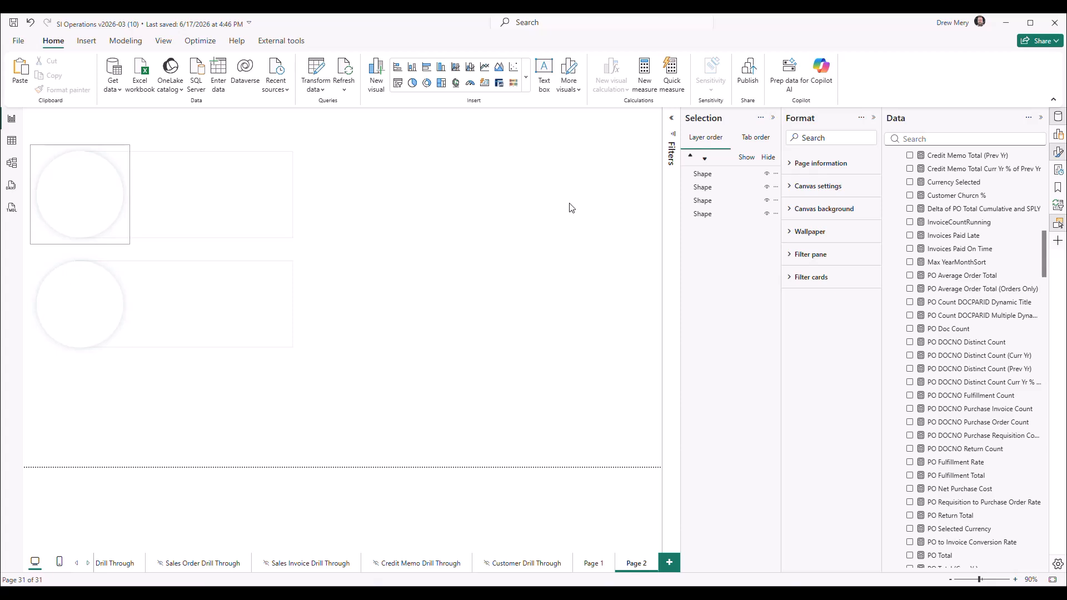
Switch to the PowerPoint file PBI_Icons_and_Backgrounds.pptm, examine background slides 26 and 19 and the neighbouring templates, and return to the Power BI report.
left_click(485, 276)
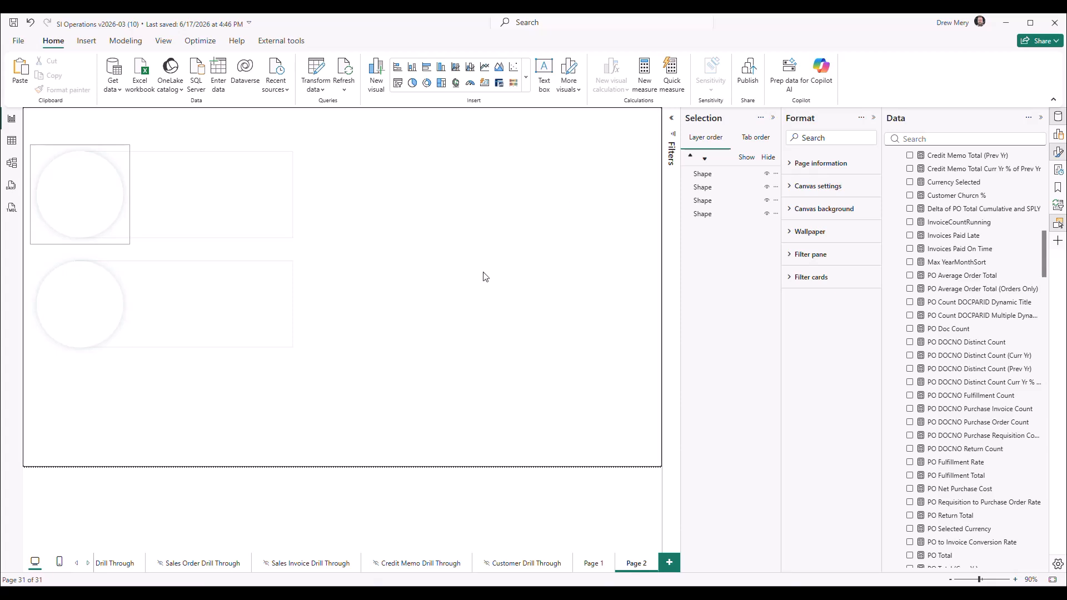
left_click(441, 541)
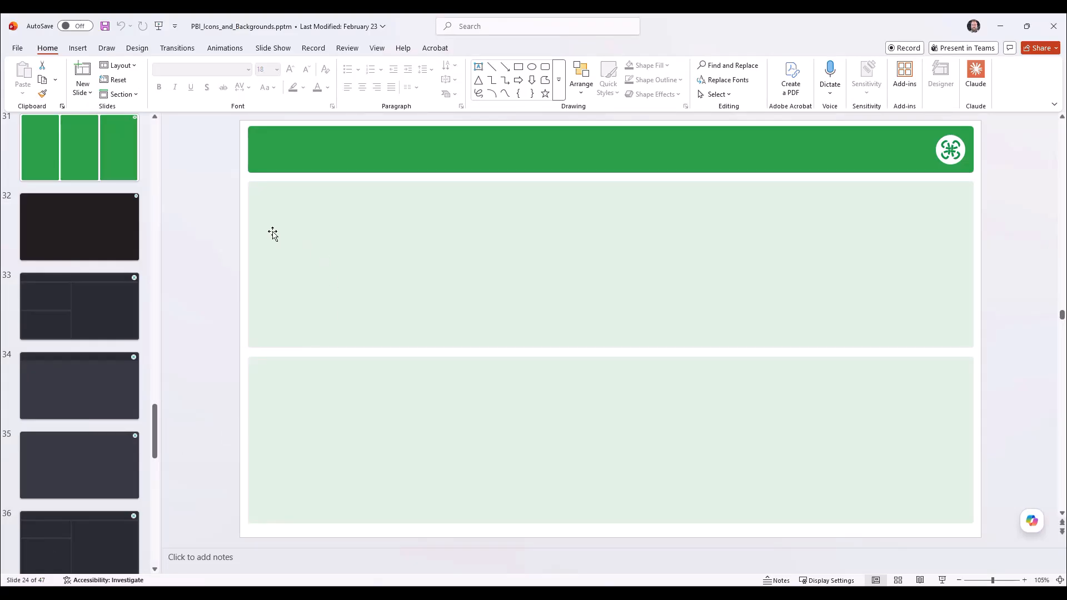
left_click_drag(155, 423, 168, 346)
left_click(105, 400)
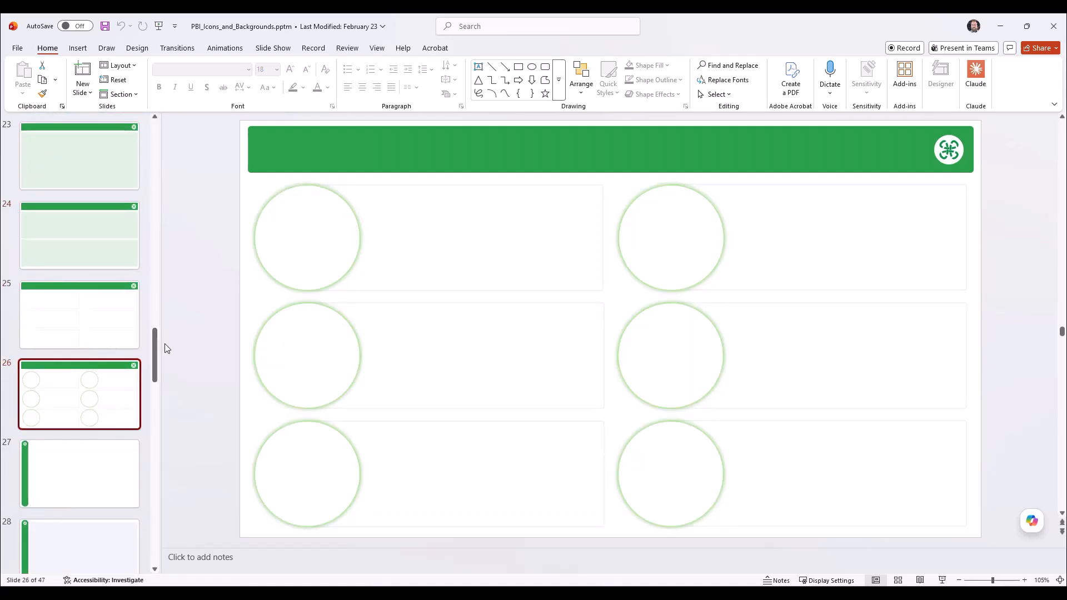
left_click_drag(157, 358, 159, 288)
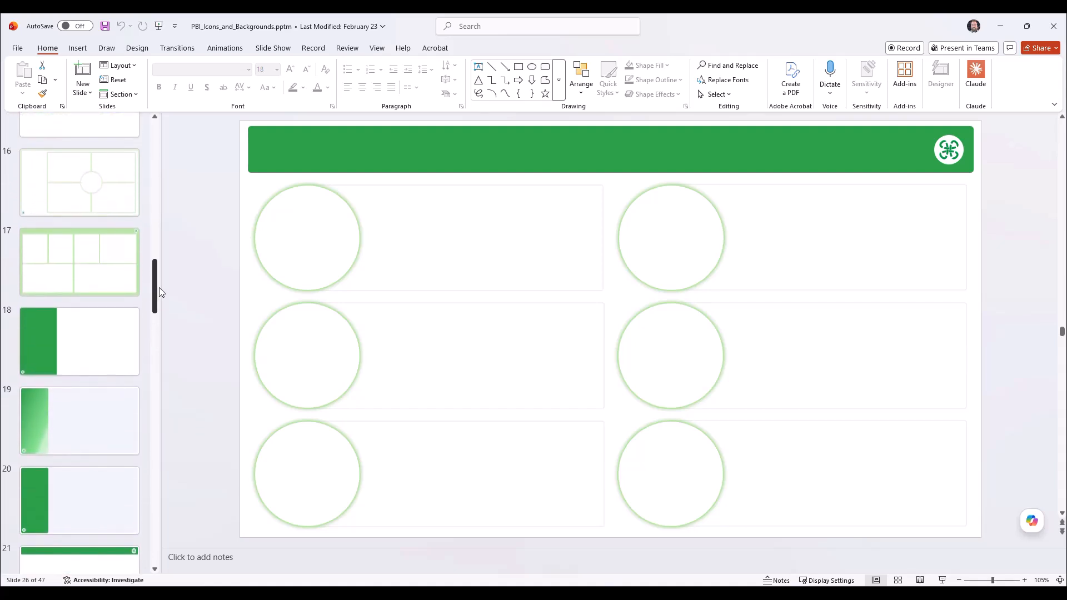
scroll(107, 319, "down", 2)
left_click(107, 319)
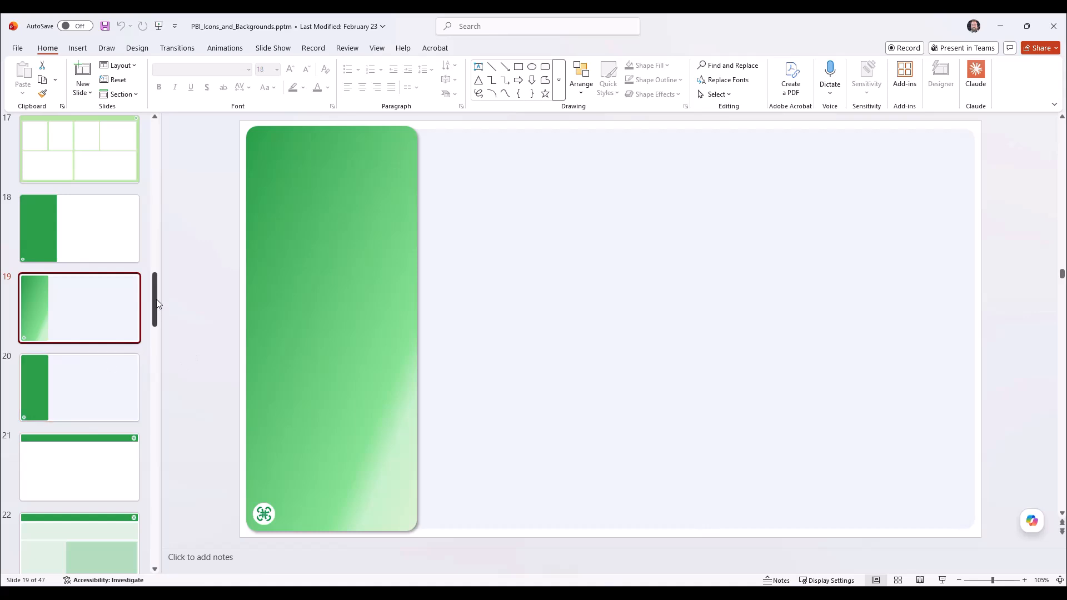
left_click_drag(156, 301, 160, 374)
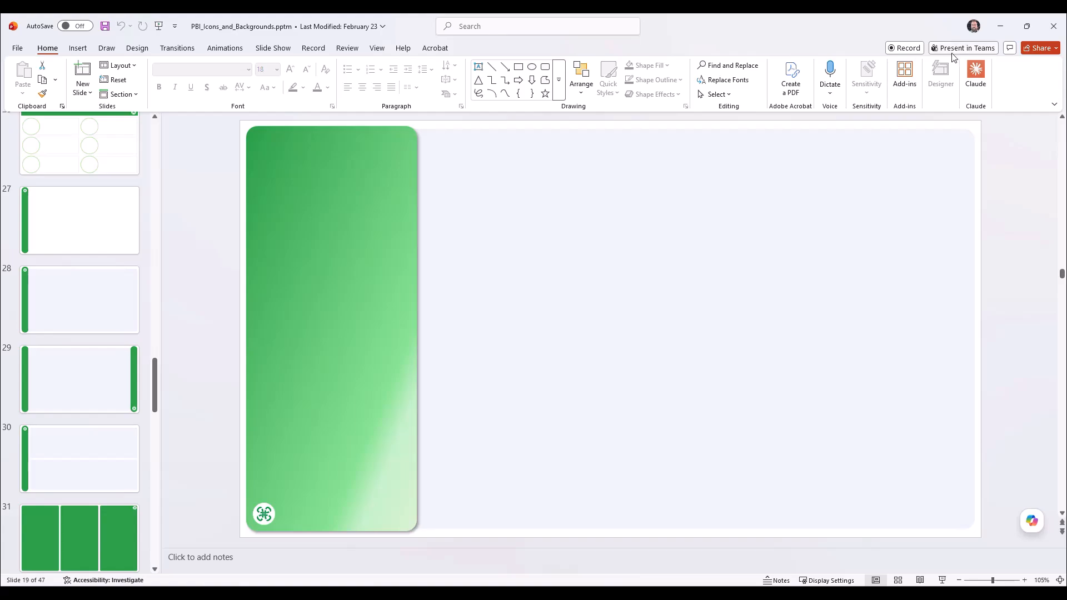
left_click(997, 27)
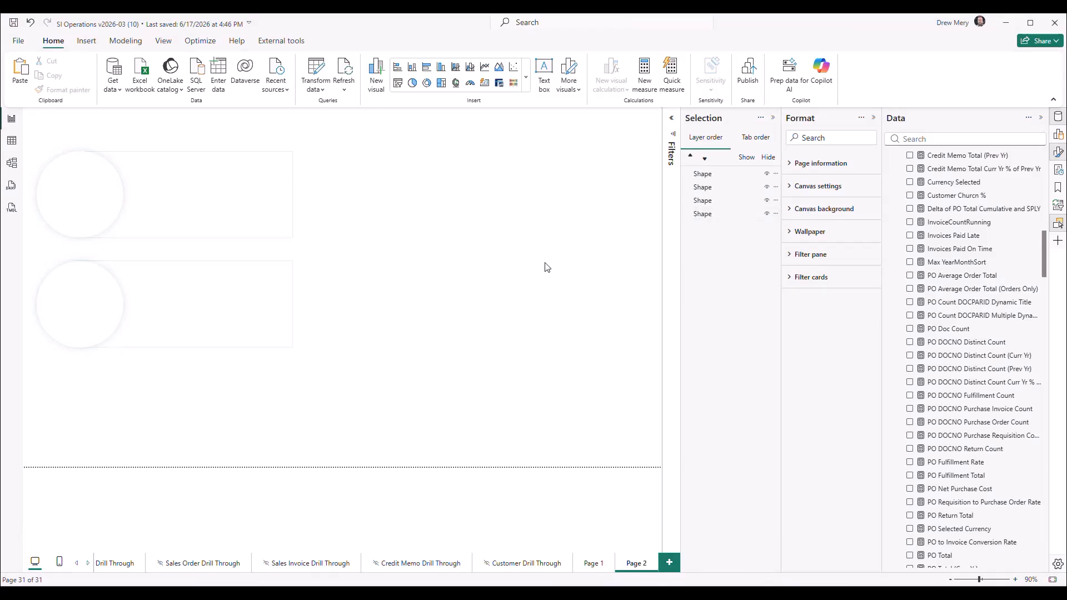
Hide the layer list and set Screenshot 2025-10-09 092302.png as the canvas background image with 0% transparency.
left_click(773, 117)
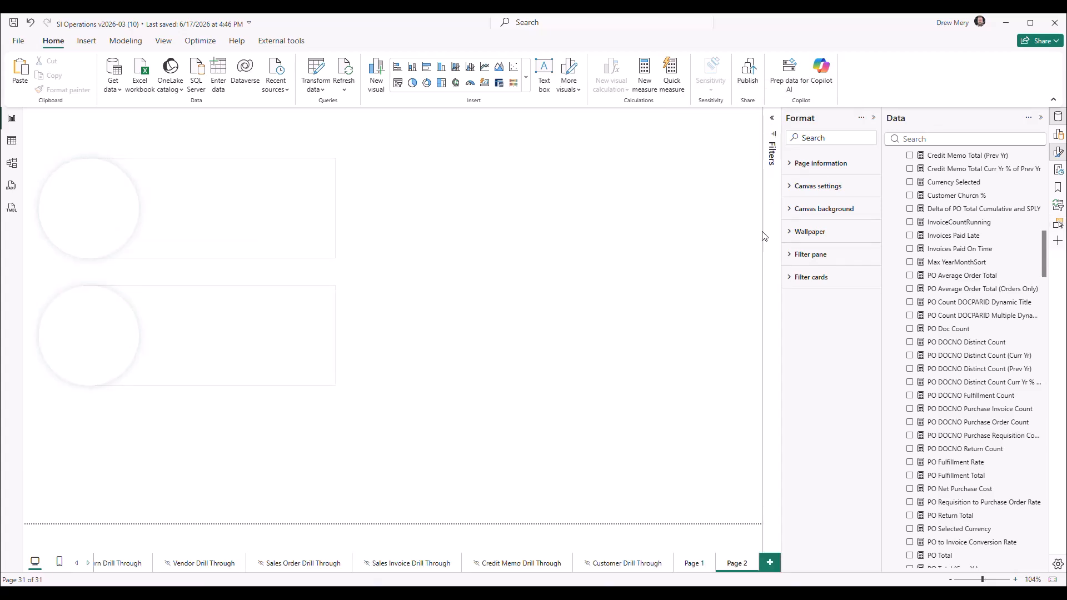
left_click(834, 213)
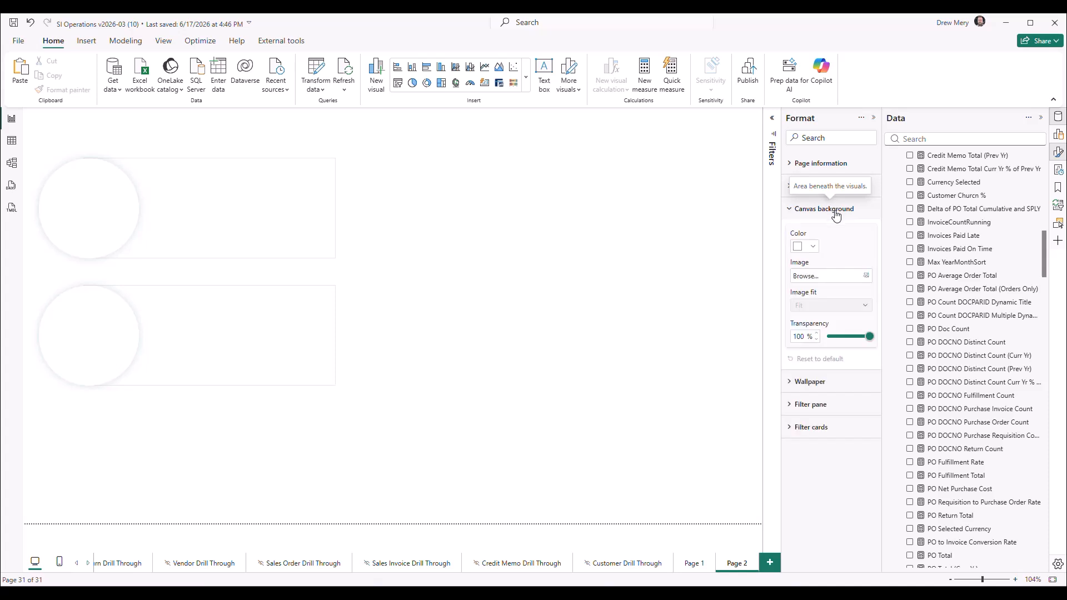
left_click(822, 277)
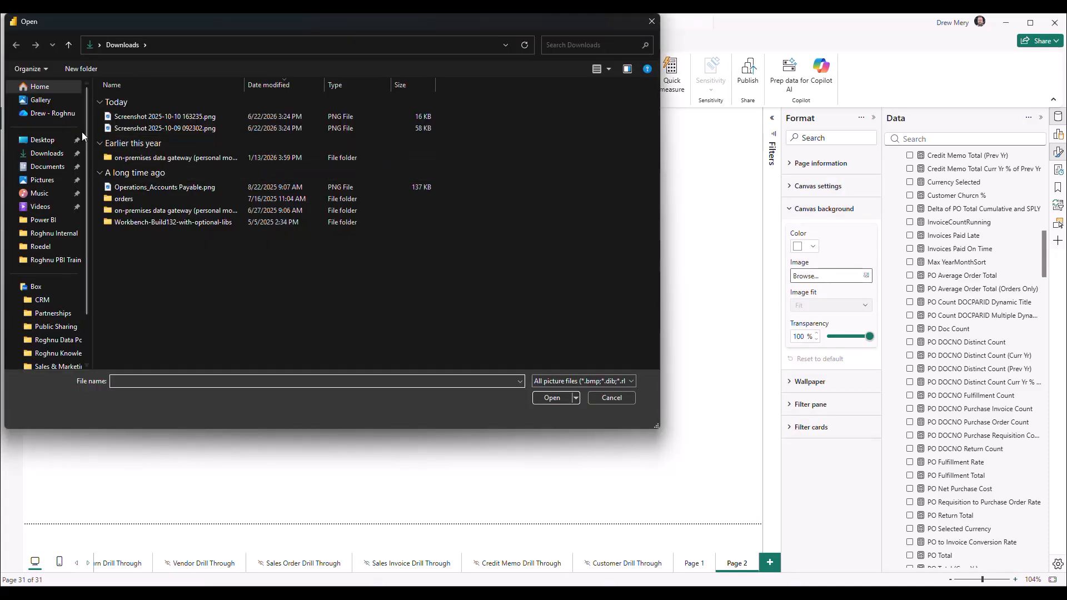
left_click(45, 158)
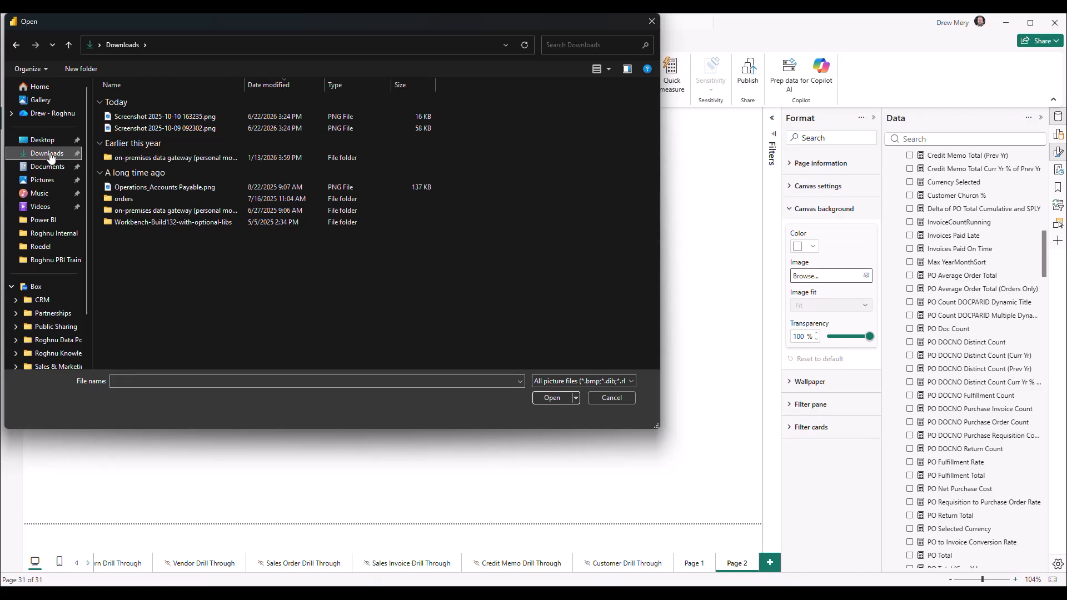
double_click(161, 129)
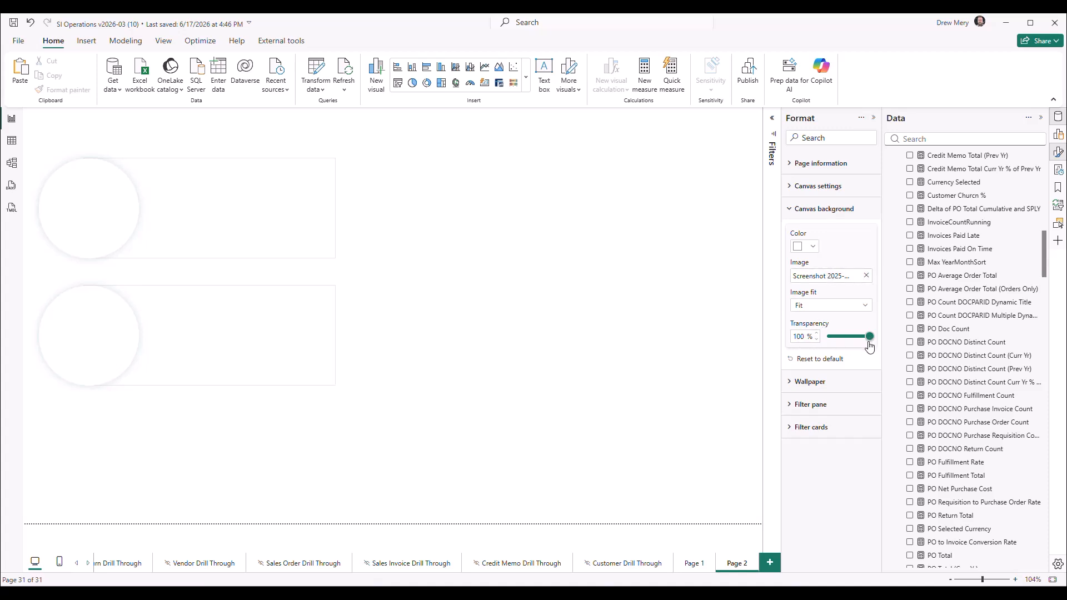
left_click_drag(869, 337, 826, 338)
Delete all four circle and rectangle shapes from Page 2.
left_click(293, 228)
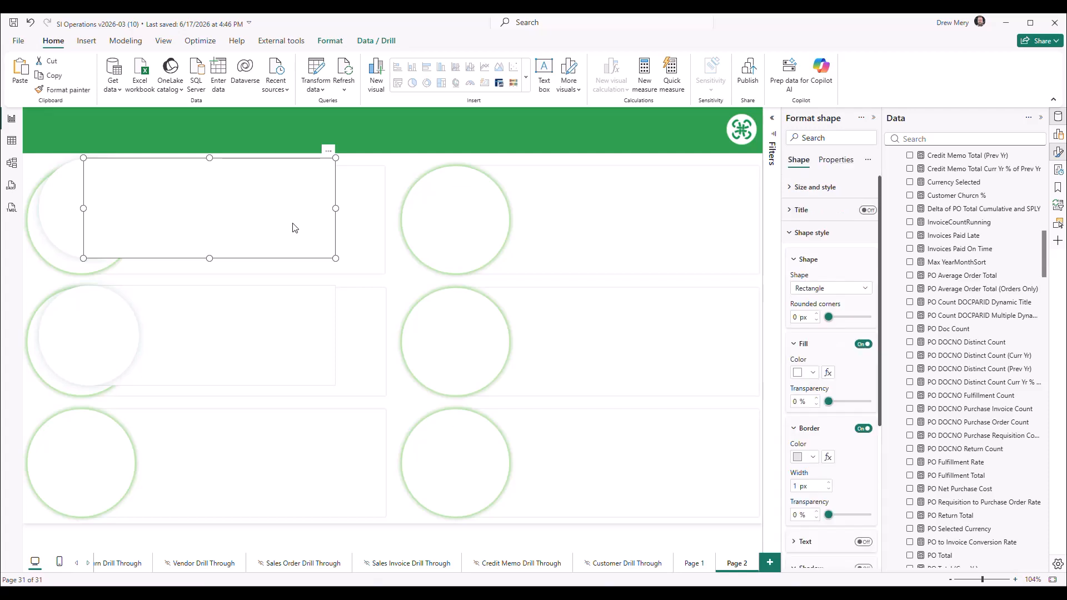
key("Delete")
left_click(93, 215)
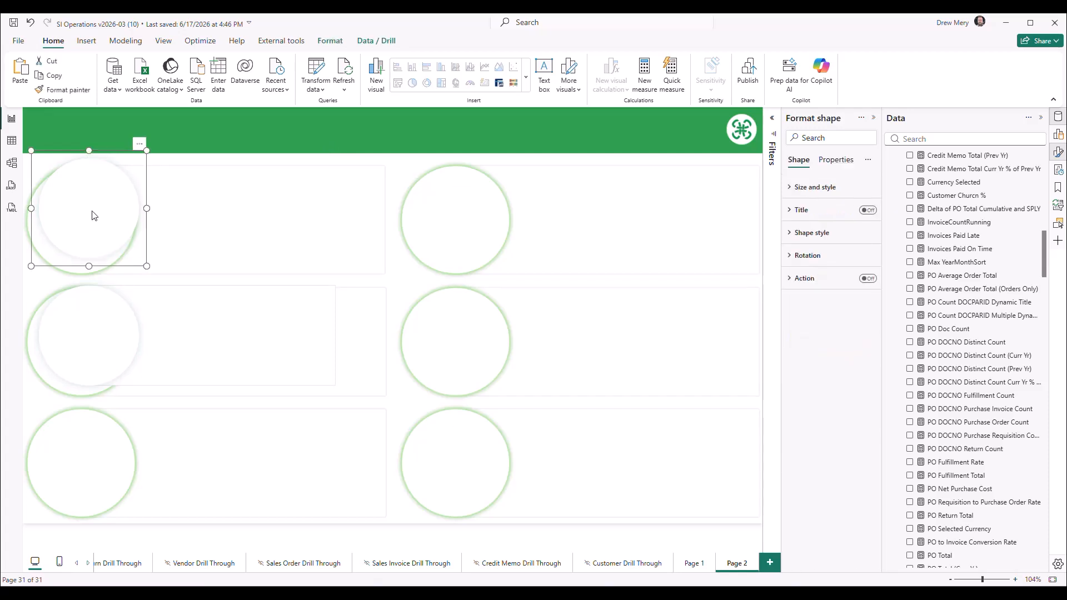
key("Delete")
left_click(89, 326)
key("Delete")
left_click(210, 338)
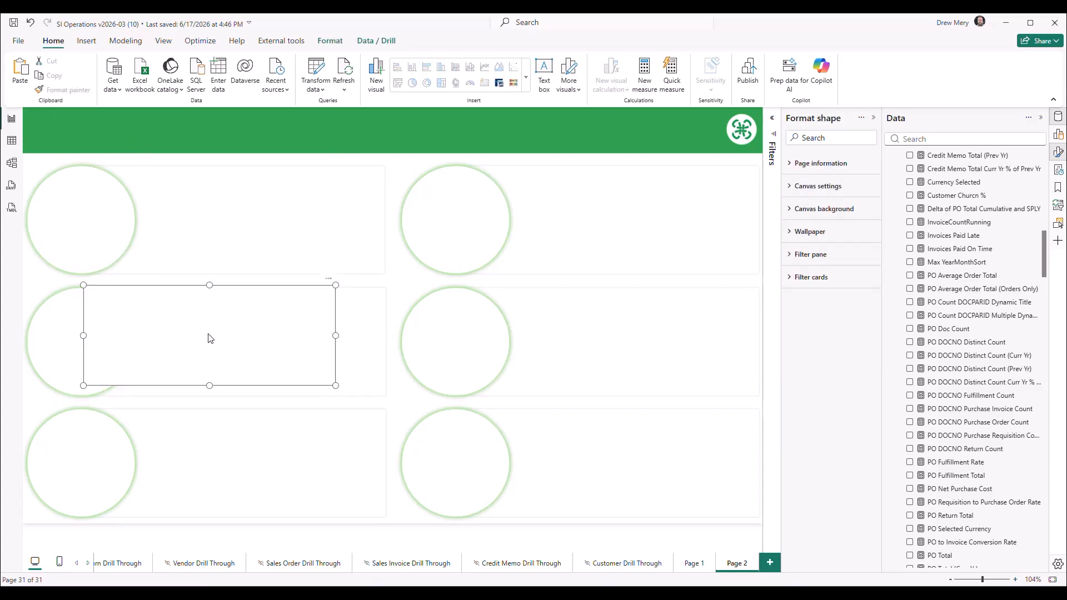
key("Delete")
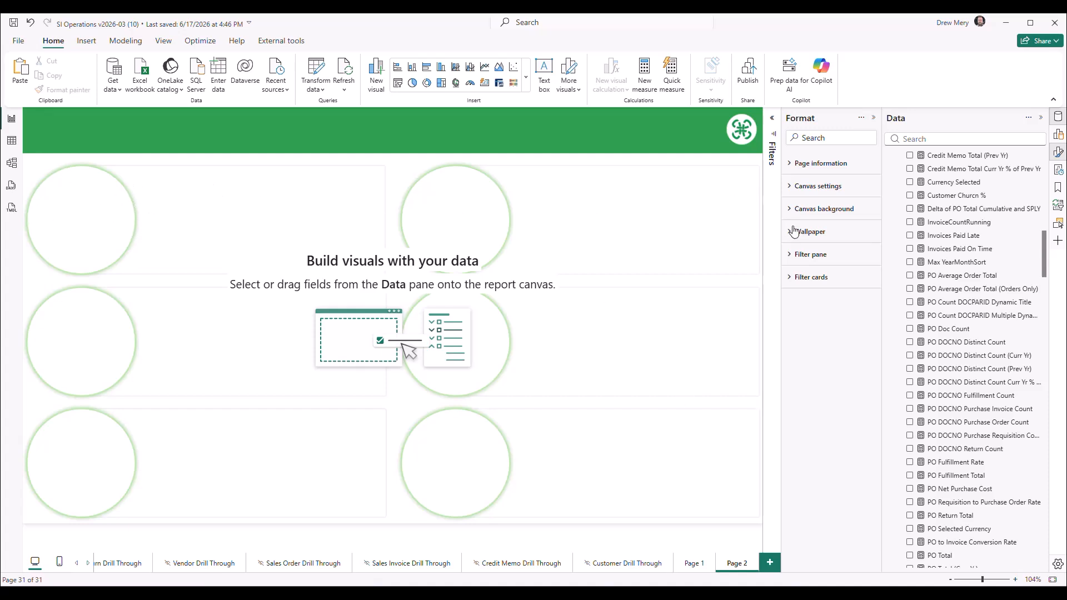
Set the canvas background's image fit to Fill, and view Page 1 briefly before returning to Page 2.
left_click(821, 210)
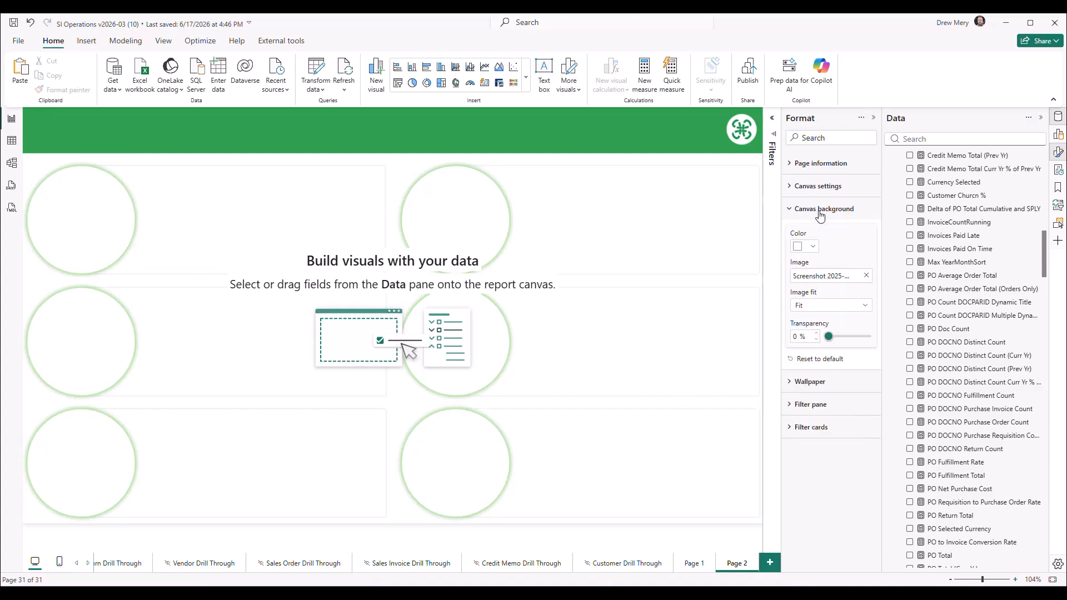
left_click(816, 308)
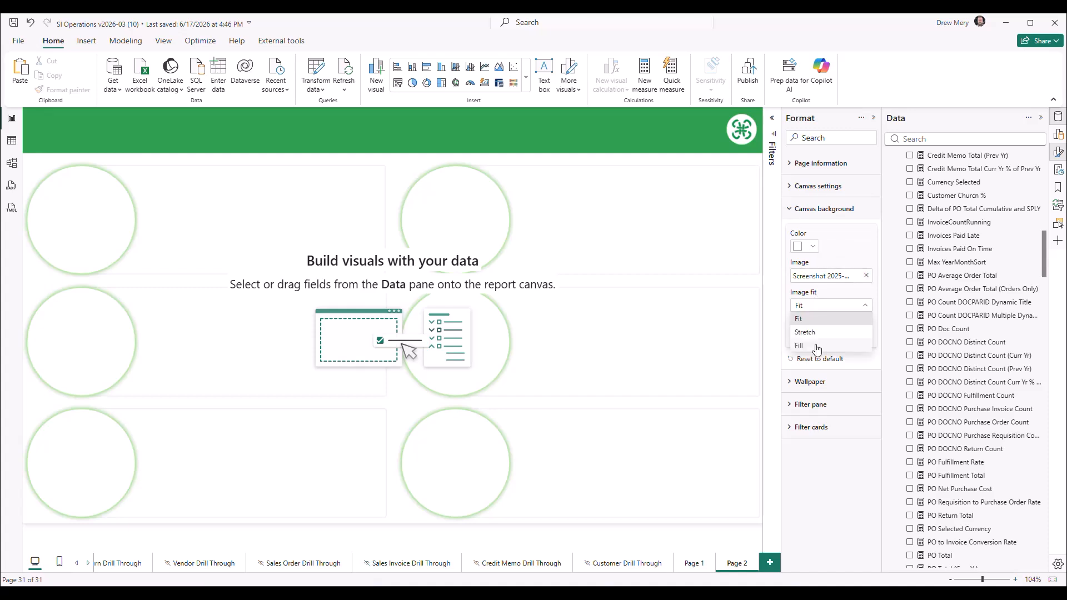
left_click(816, 347)
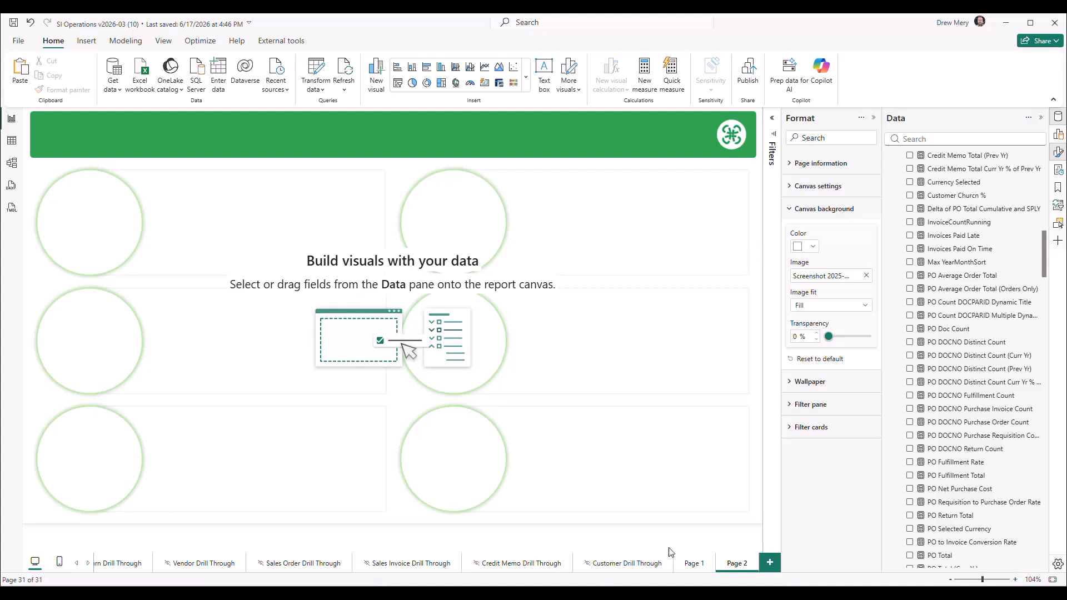
left_click(694, 564)
left_click(738, 563)
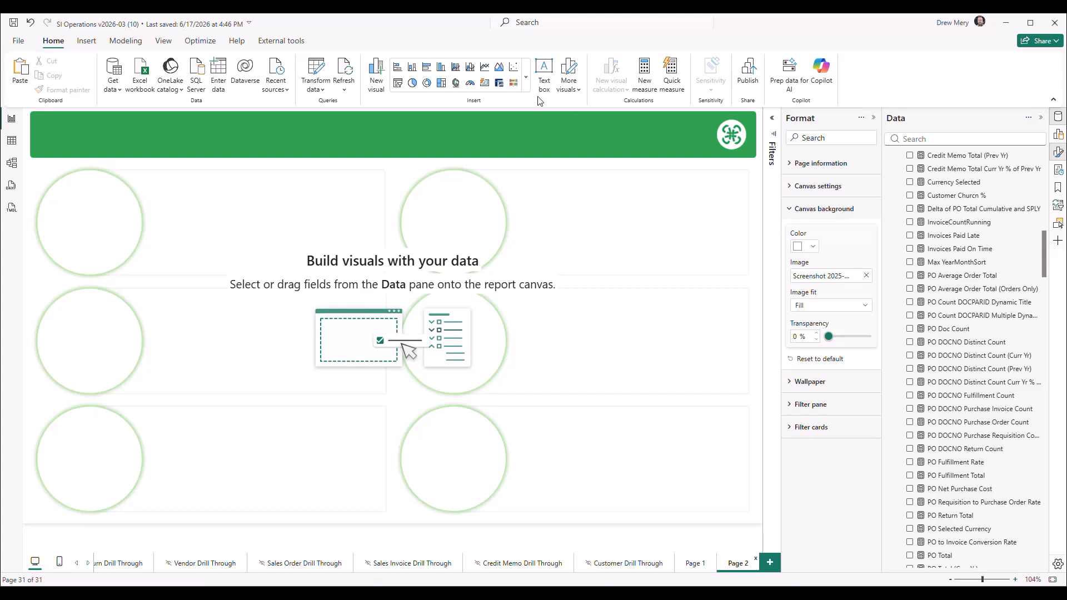
Try a clustered column chart placed over the circle-and-card background, and delete it.
left_click(443, 75)
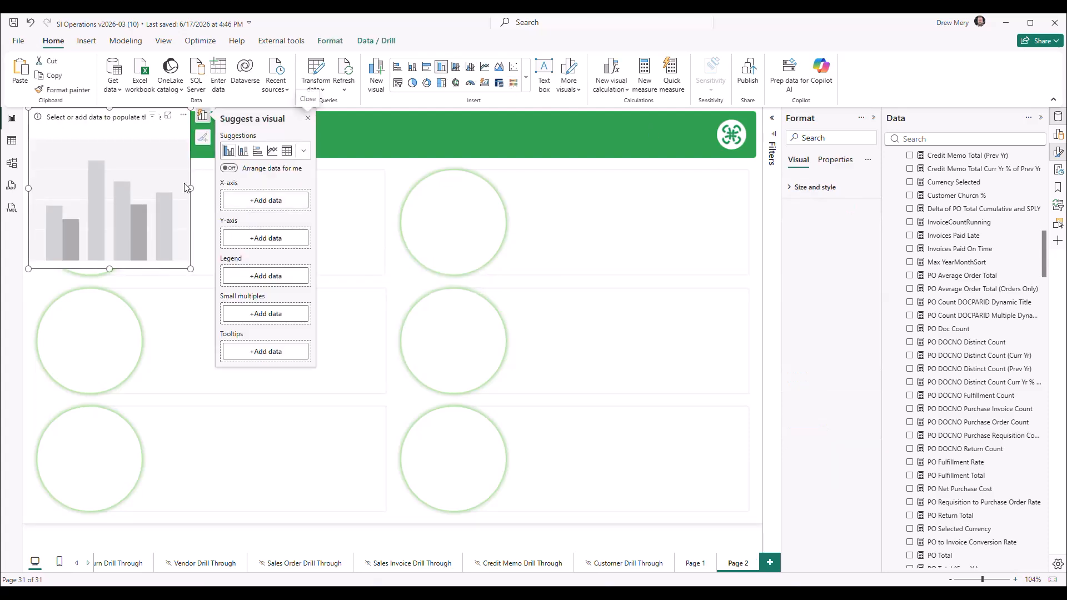
left_click_drag(183, 220, 246, 316)
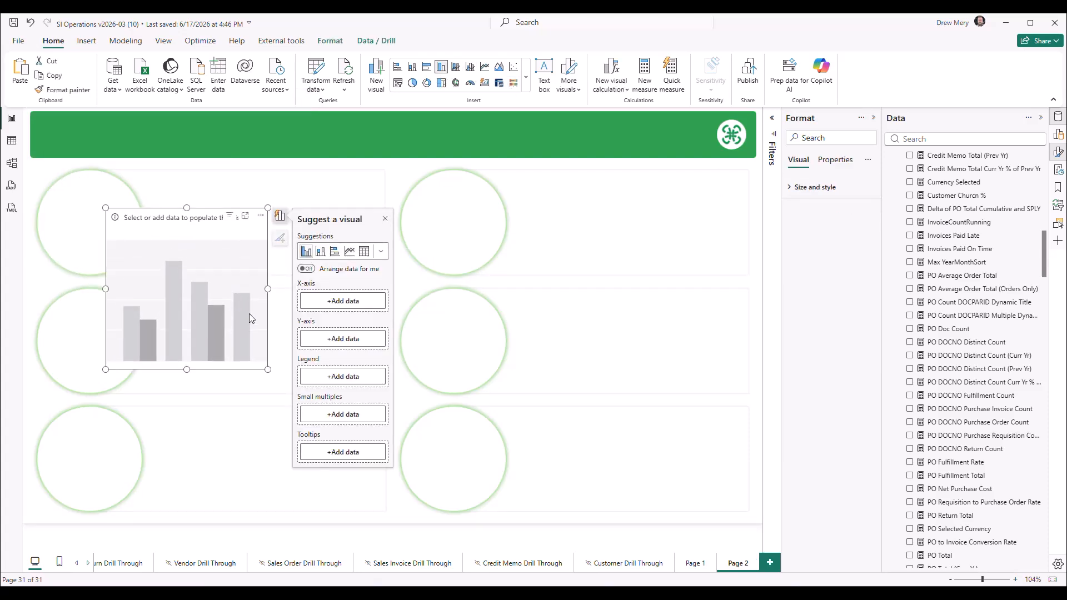
key("Delete")
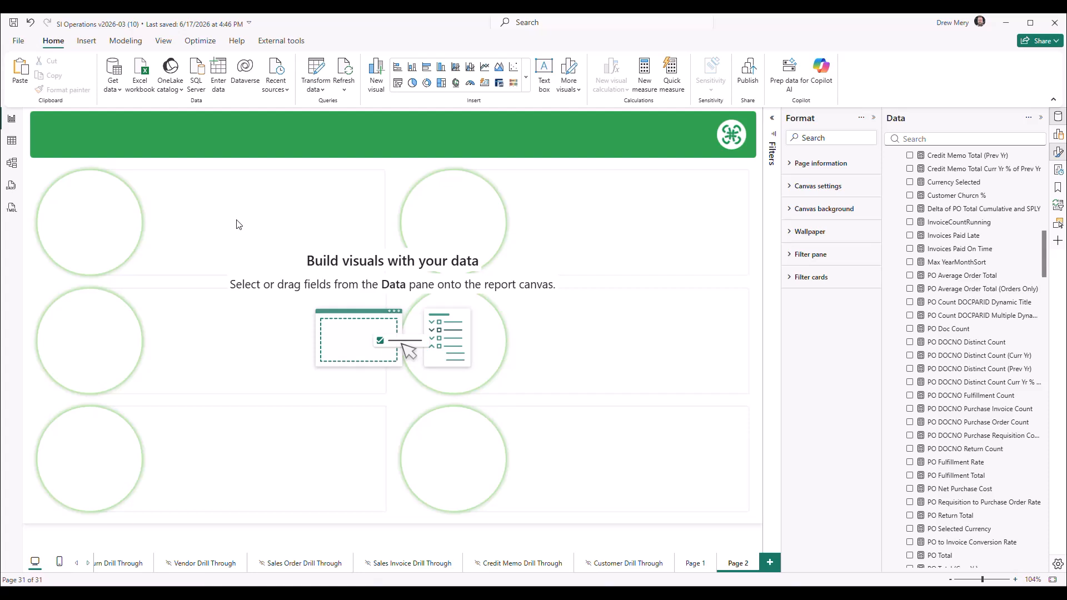
Replace the canvas background image with Screenshot 2025-10-10 163235.png and set its image fit to Fill.
left_click(824, 209)
left_click(865, 276)
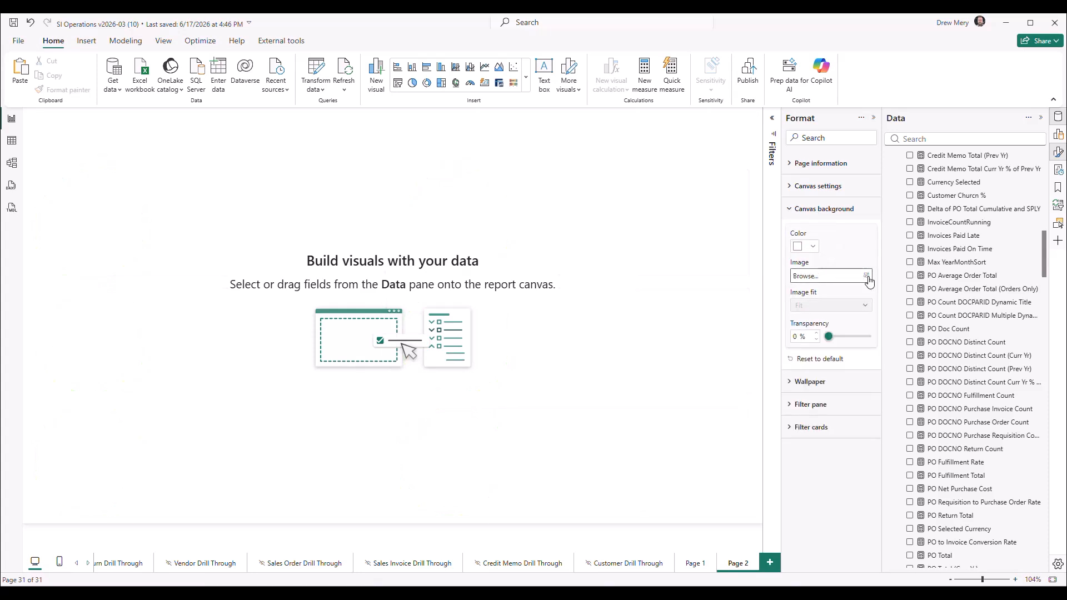
left_click(820, 280)
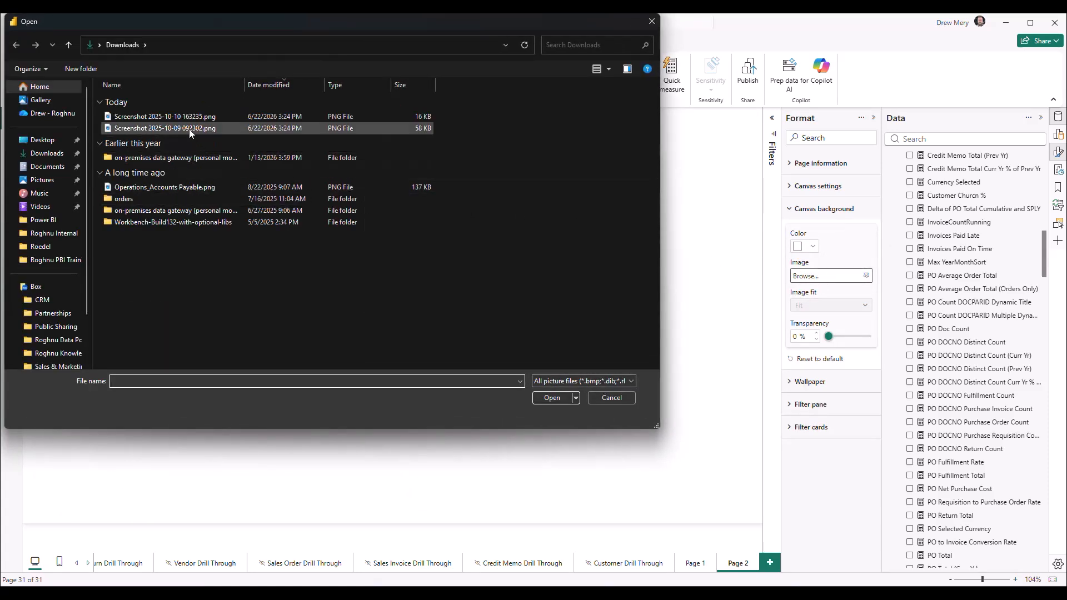
left_click(180, 118)
double_click(180, 118)
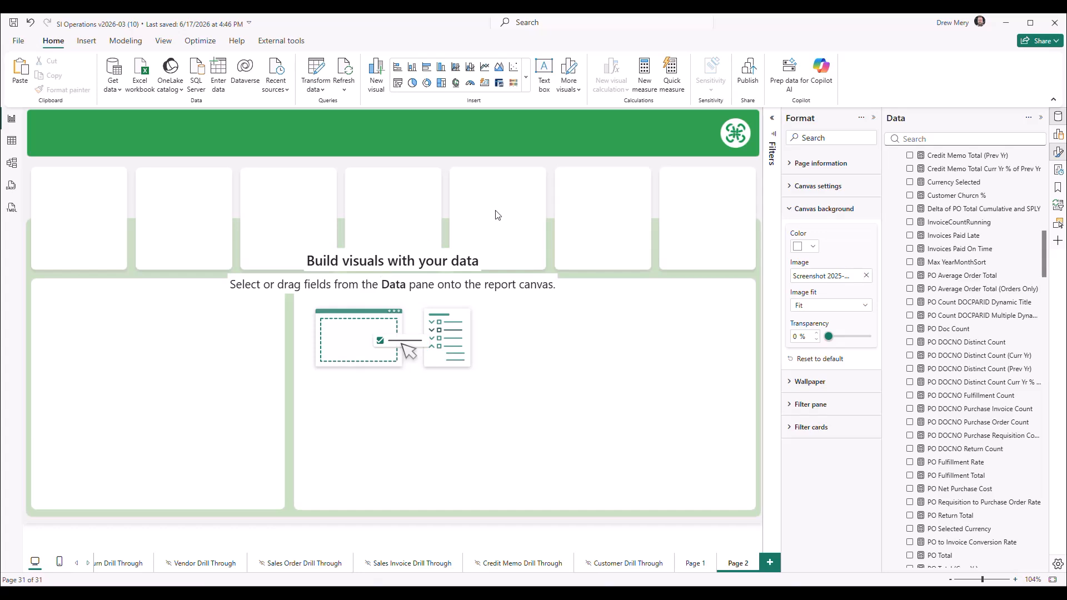
left_click(804, 307)
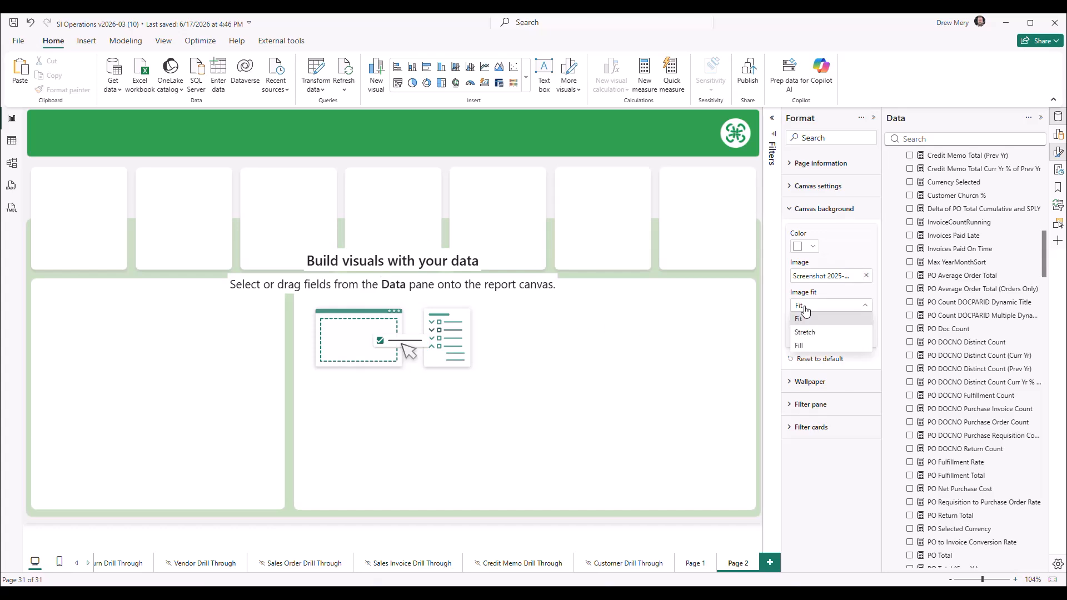
left_click(815, 349)
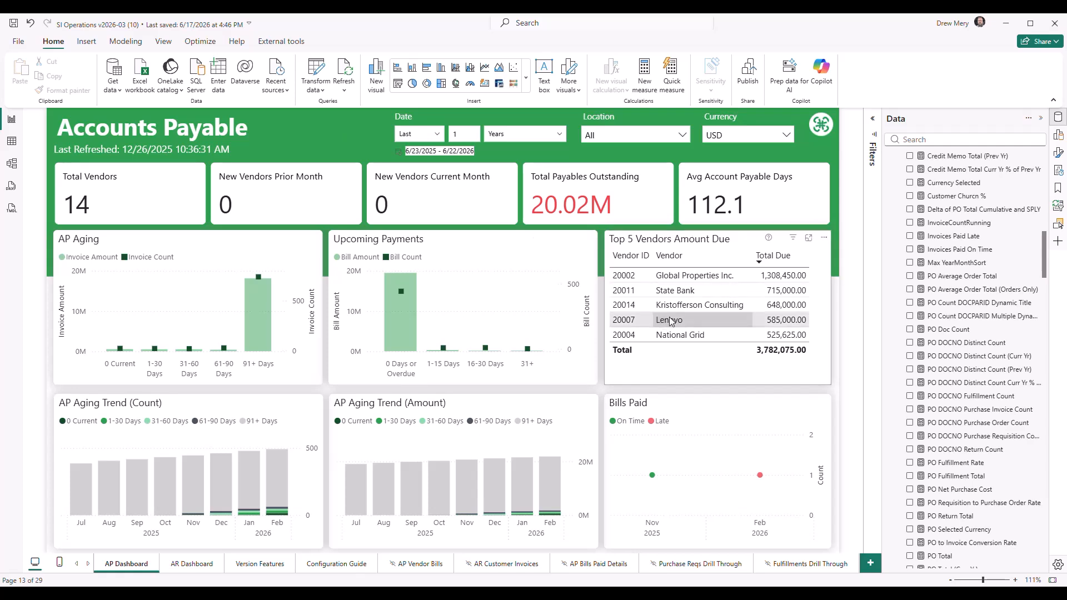
On the AP Dashboard, drill through from Global Properties Inc. in the Top 5 Vendors table to AP Vendor Bills.
right_click(671, 283)
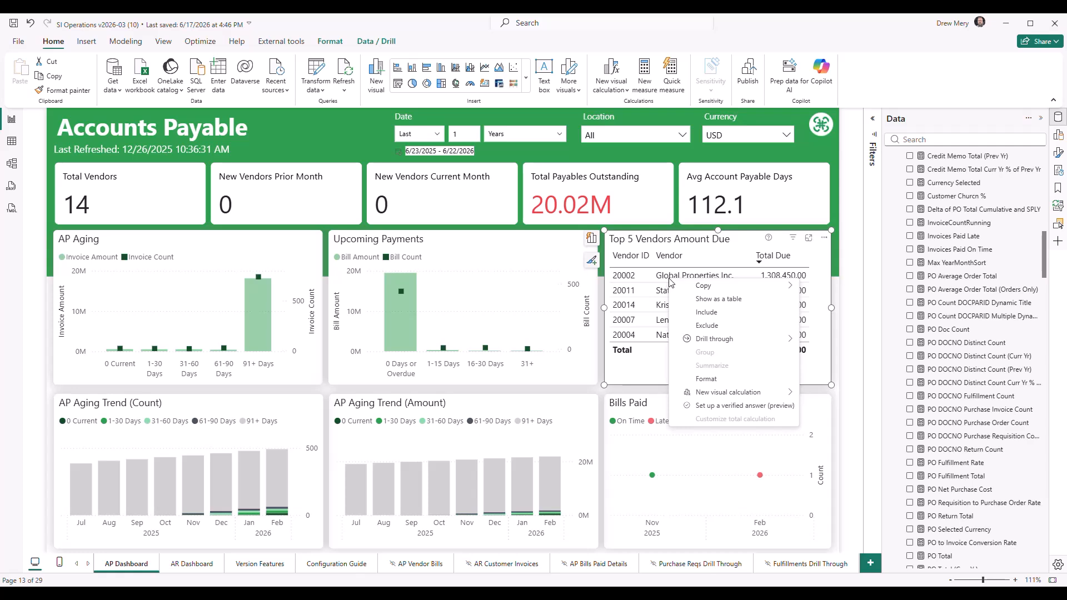
mouse_move(719, 341)
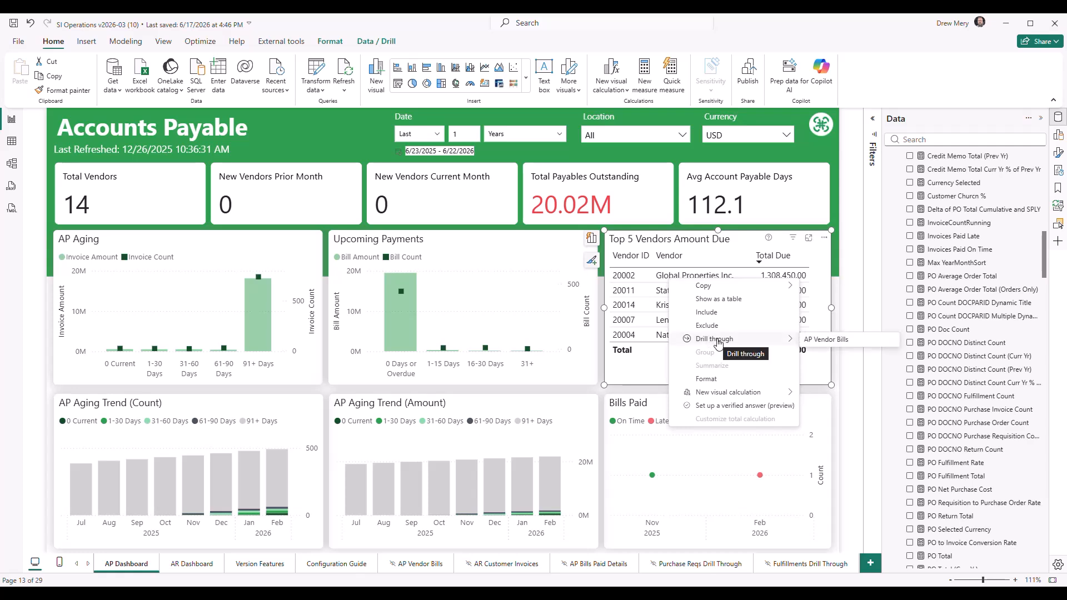
left_click(823, 340)
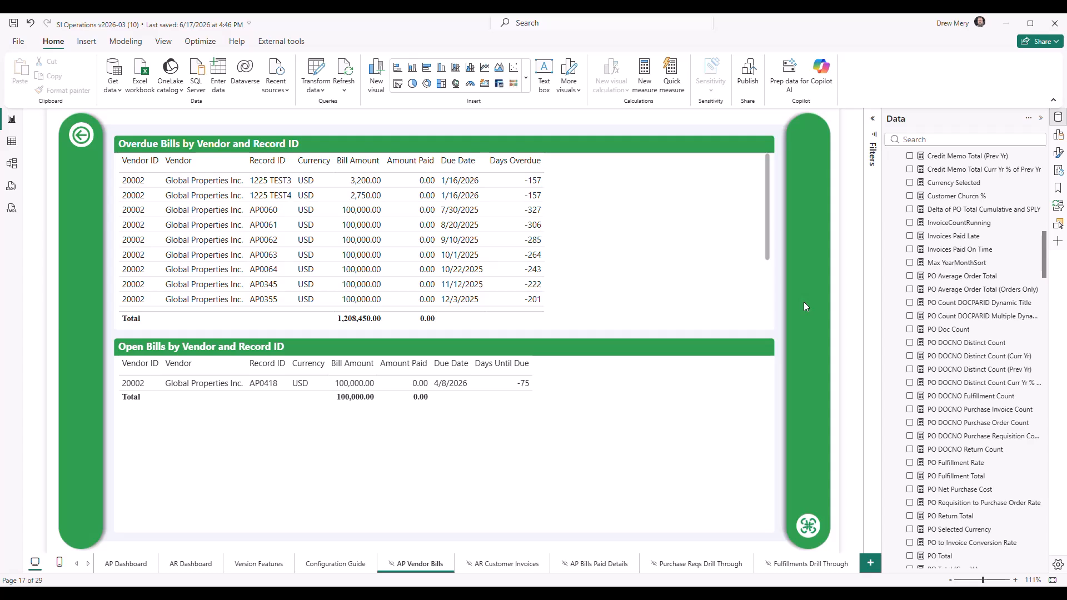
Inspect the extents of the Overdue Bills and Open Bills tables on the AP Vendor Bills page.
left_click(690, 227)
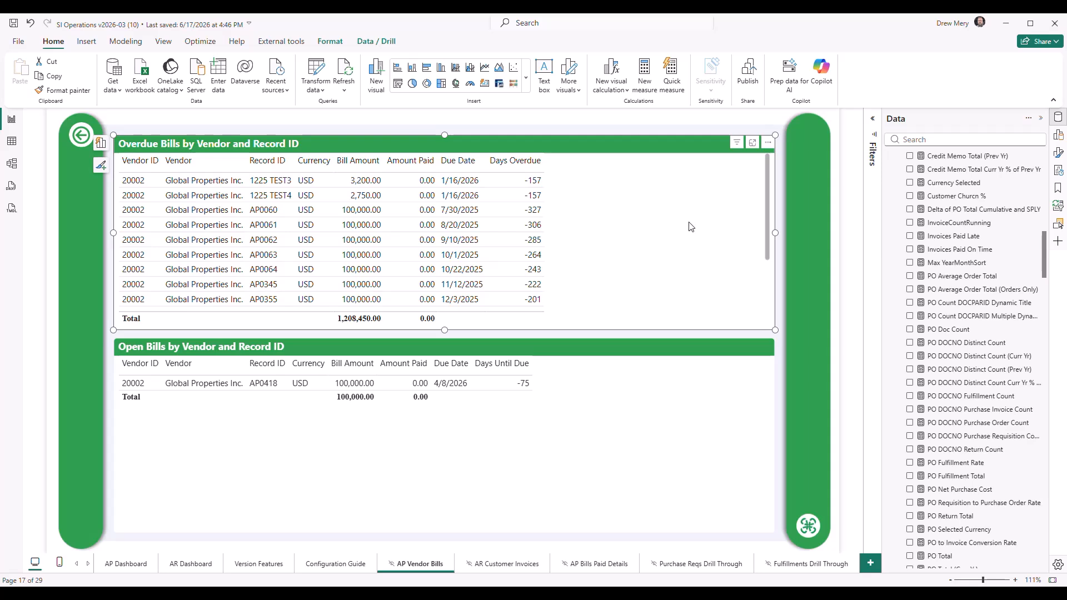
left_click(644, 421)
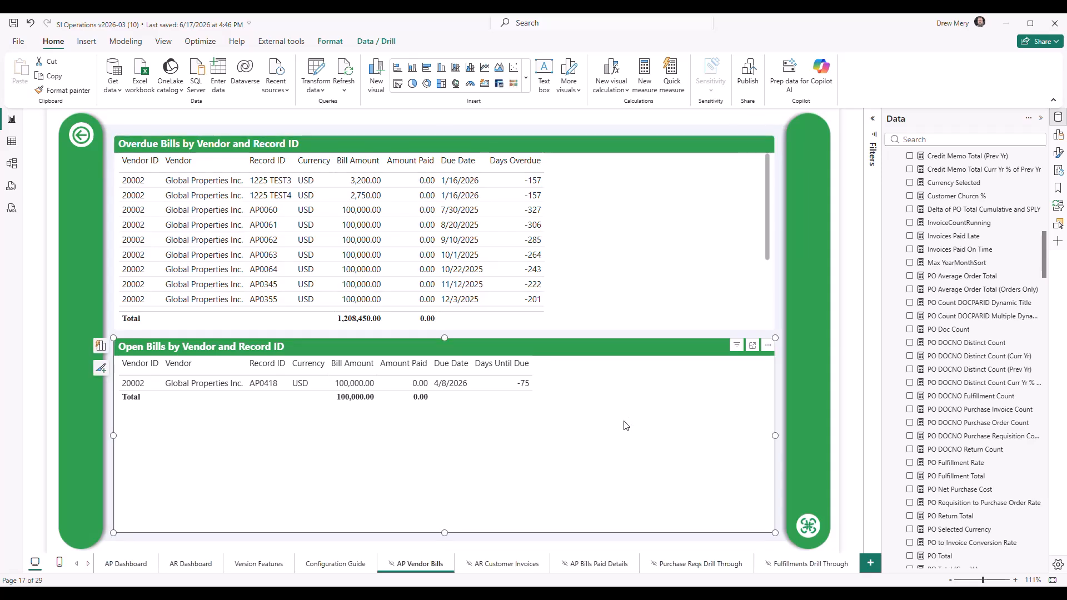
left_click(821, 159)
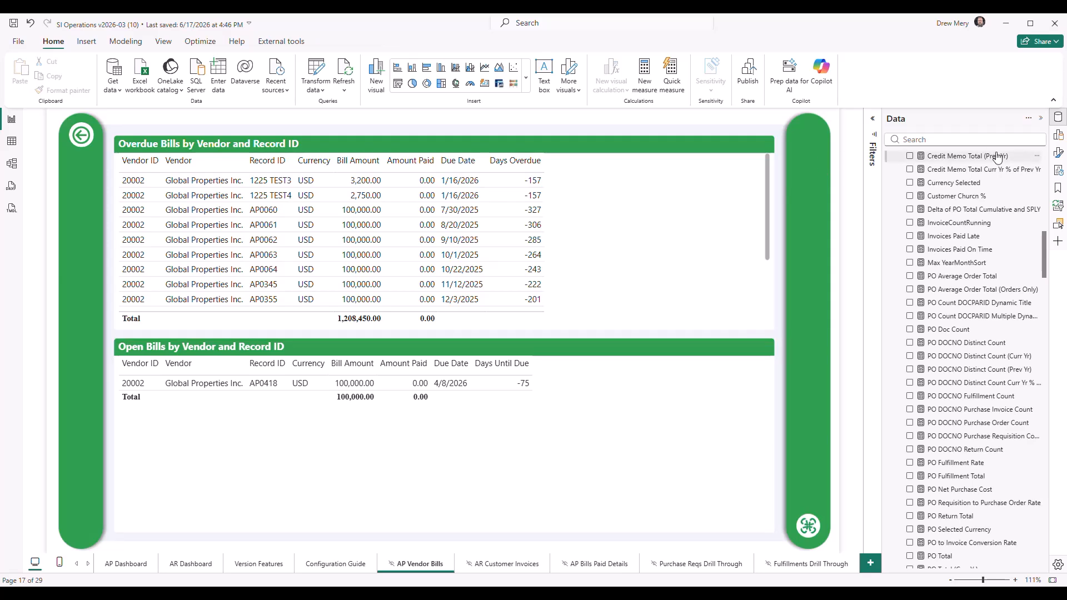
Show the page information of AP Vendor Bills and review its page type options, keeping Drillthrough.
left_click(1058, 157)
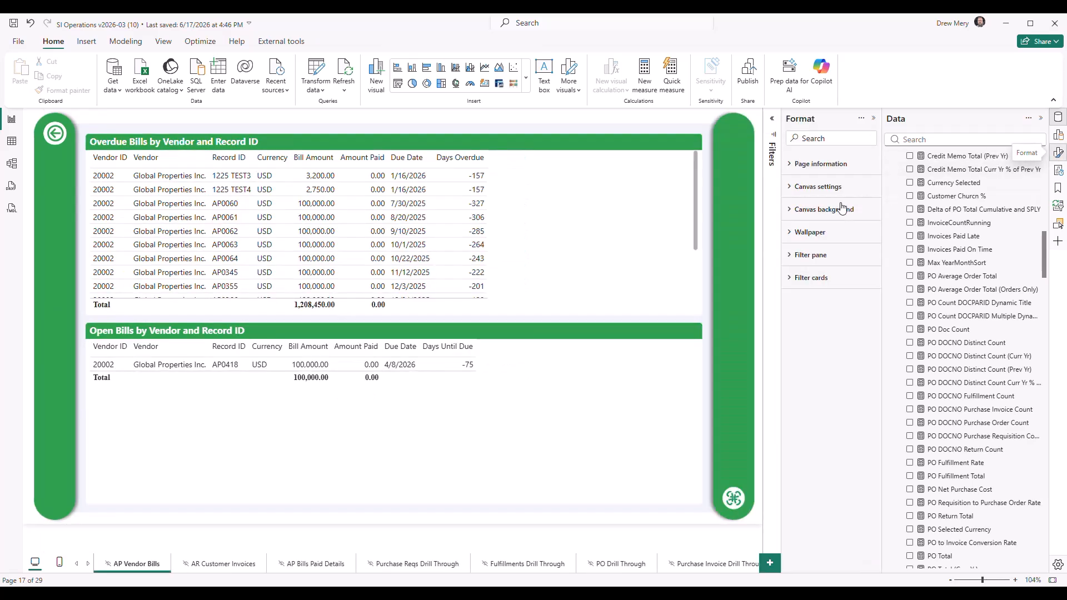
left_click(816, 167)
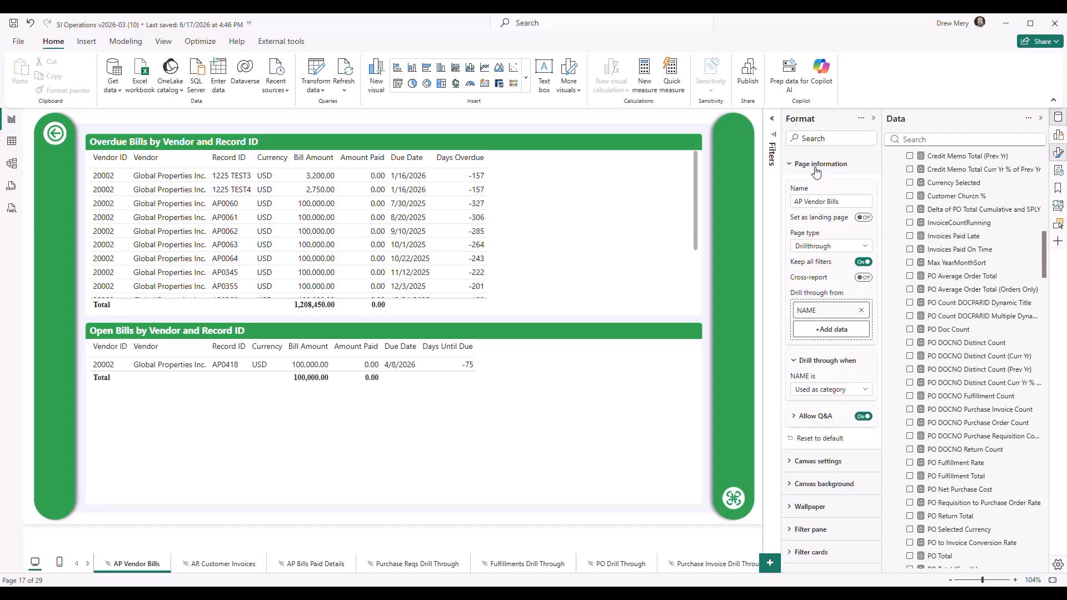
left_click(821, 246)
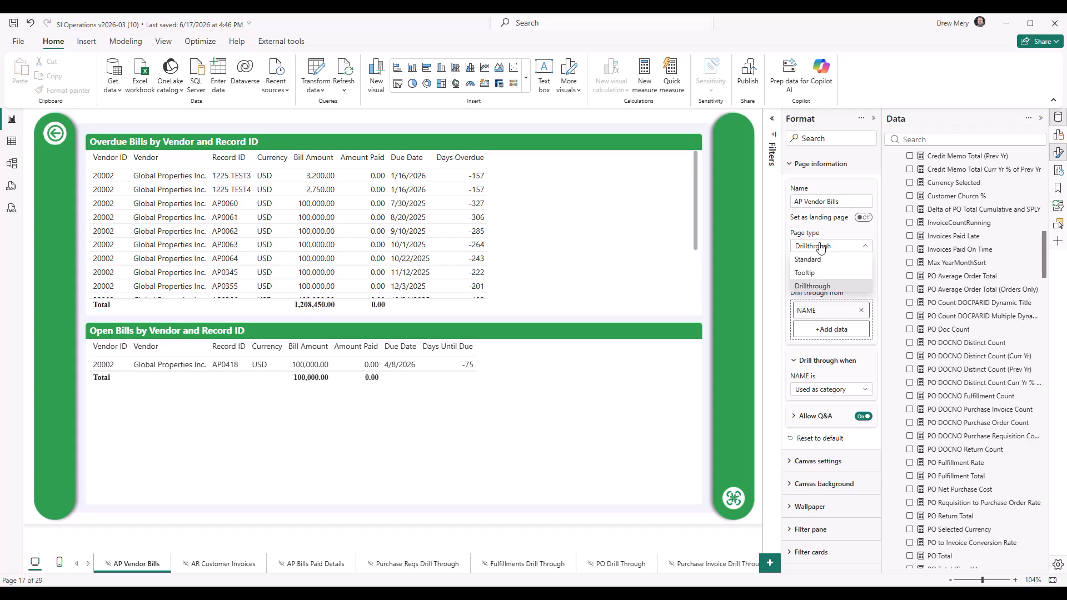
left_click(816, 286)
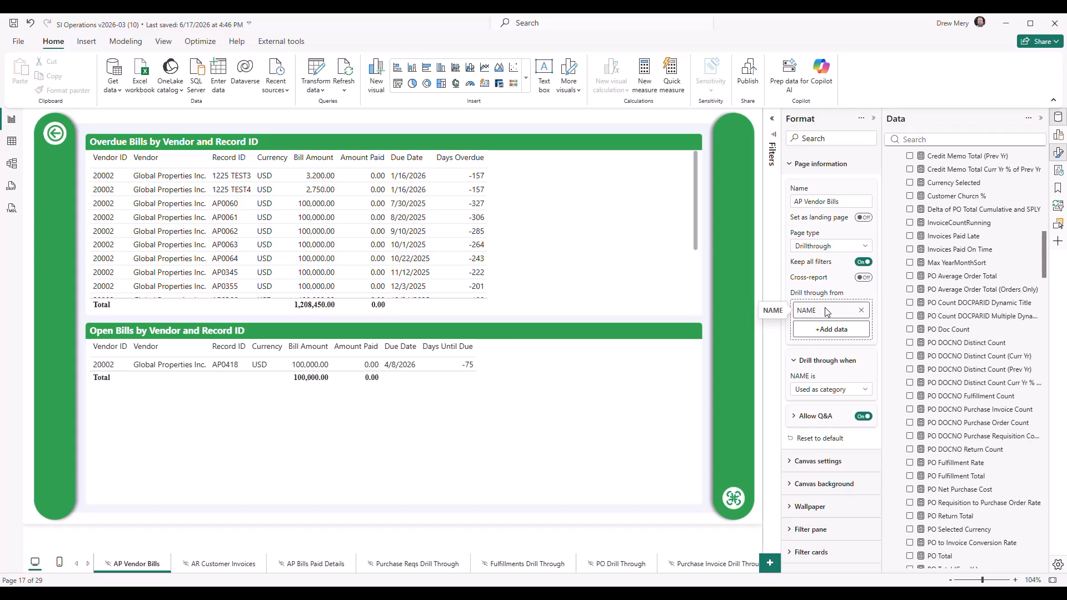
Check the visual-level filters on the Overdue Bills table and the Open Bills table.
left_click(603, 244)
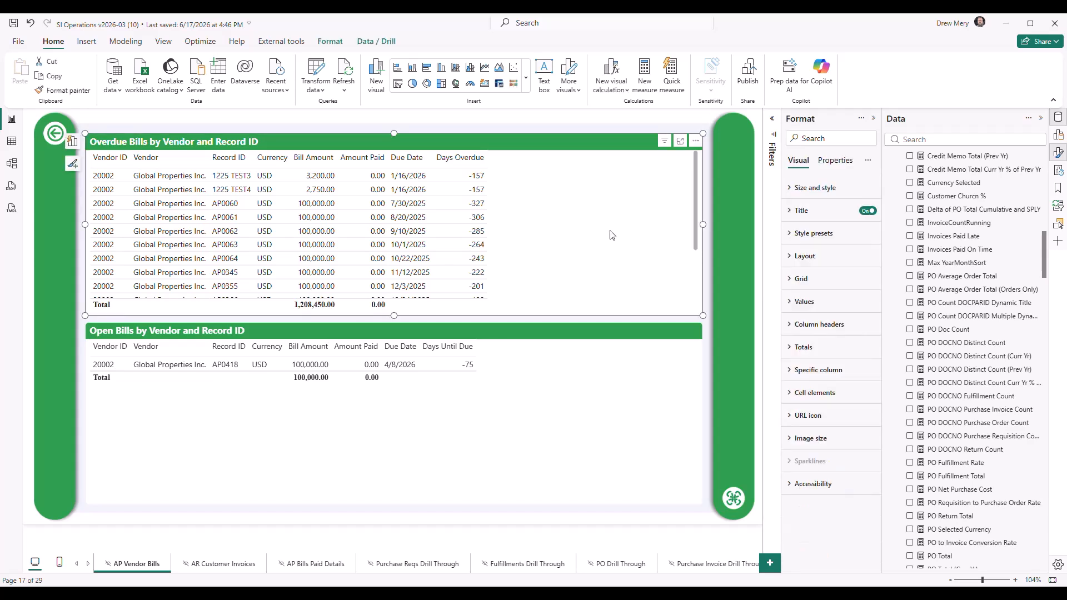
left_click(772, 124)
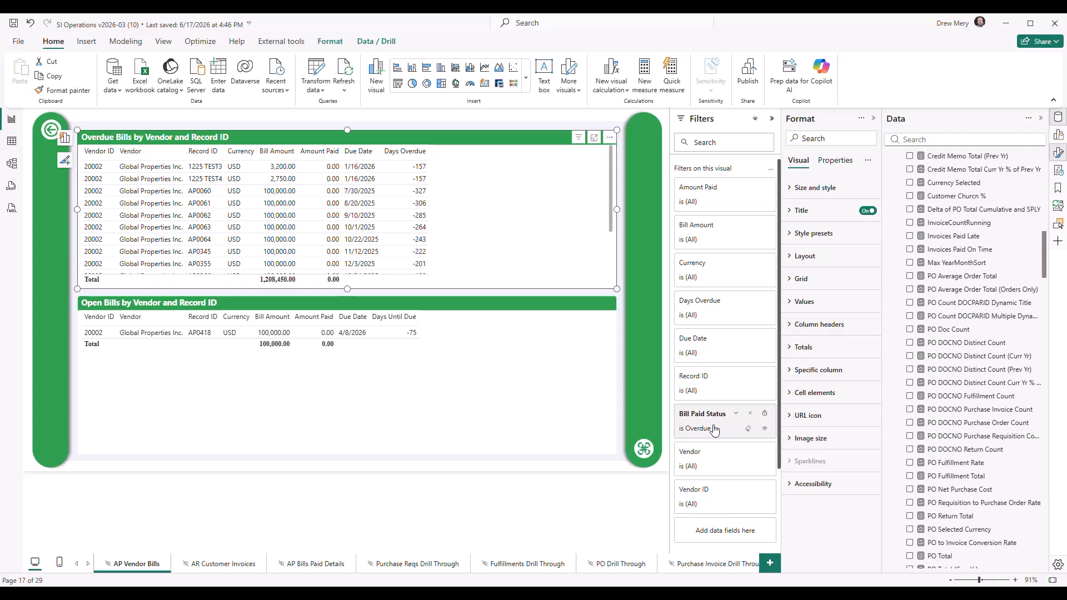
left_click(534, 343)
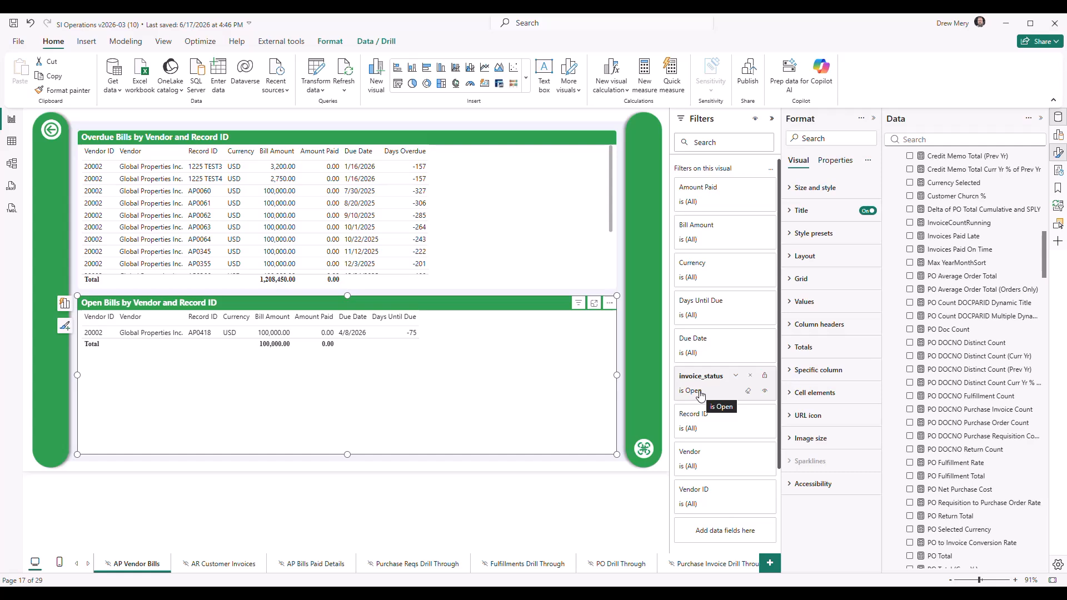
left_click(771, 119)
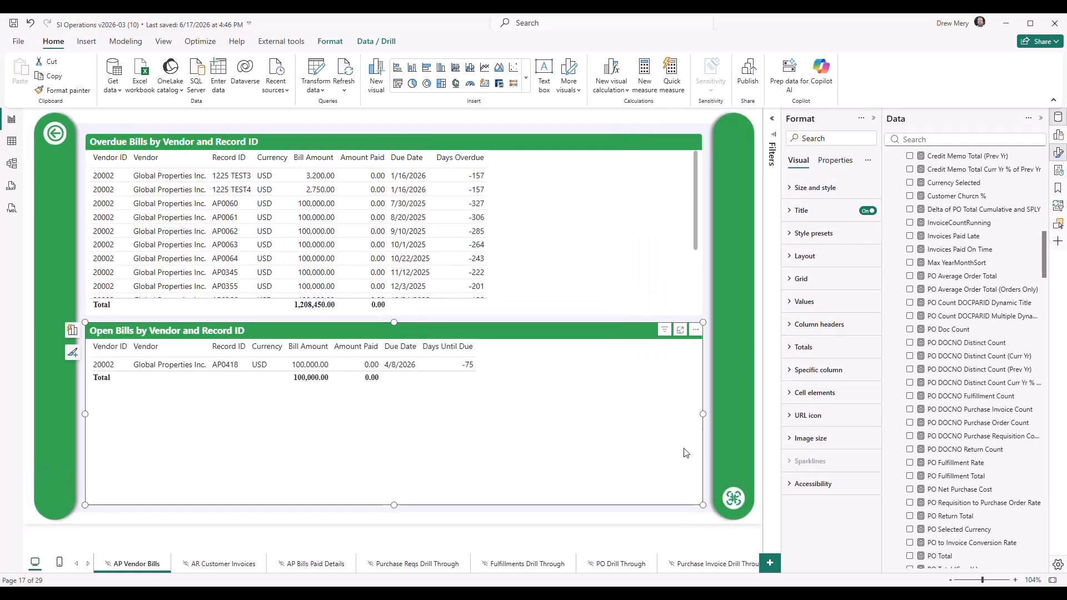
left_click(657, 529)
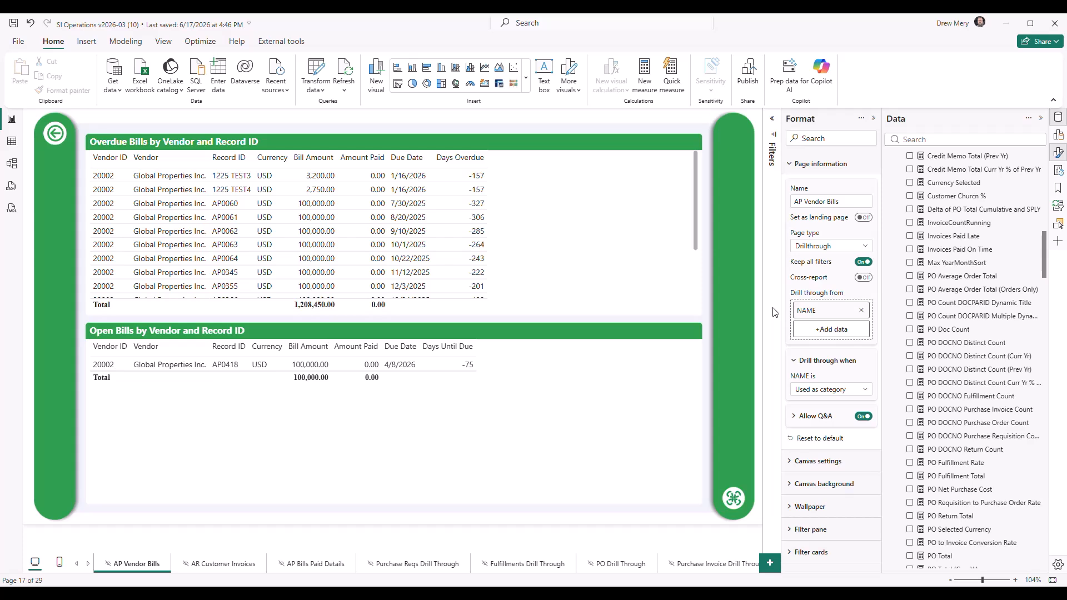
Return to the AP Dashboard and view the drill-through targets available for State Bank in the Top 5 Vendors table.
left_click(78, 563)
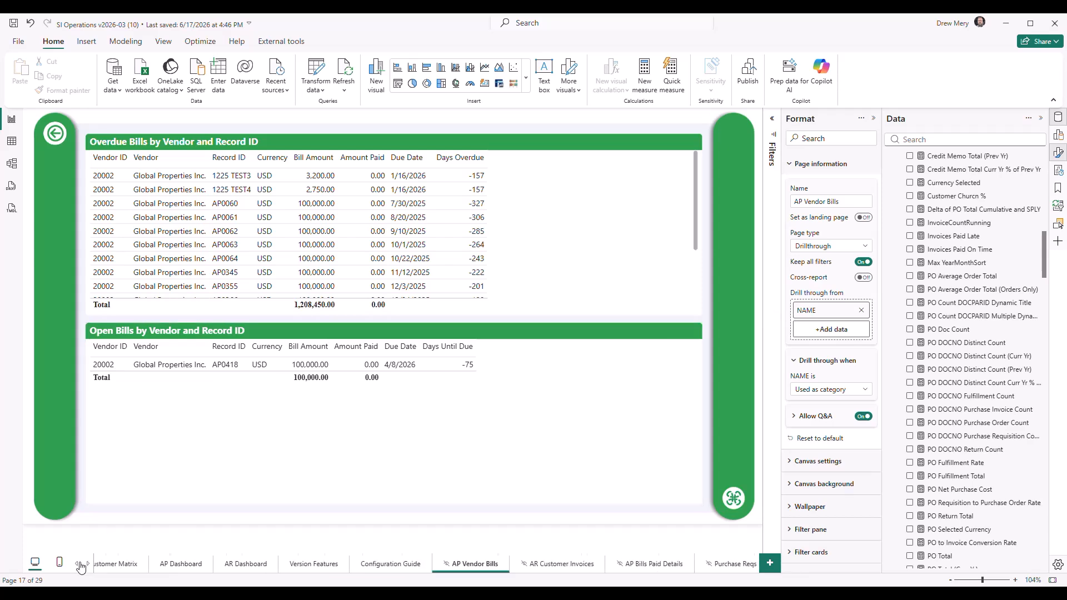
left_click(78, 564)
left_click(578, 565)
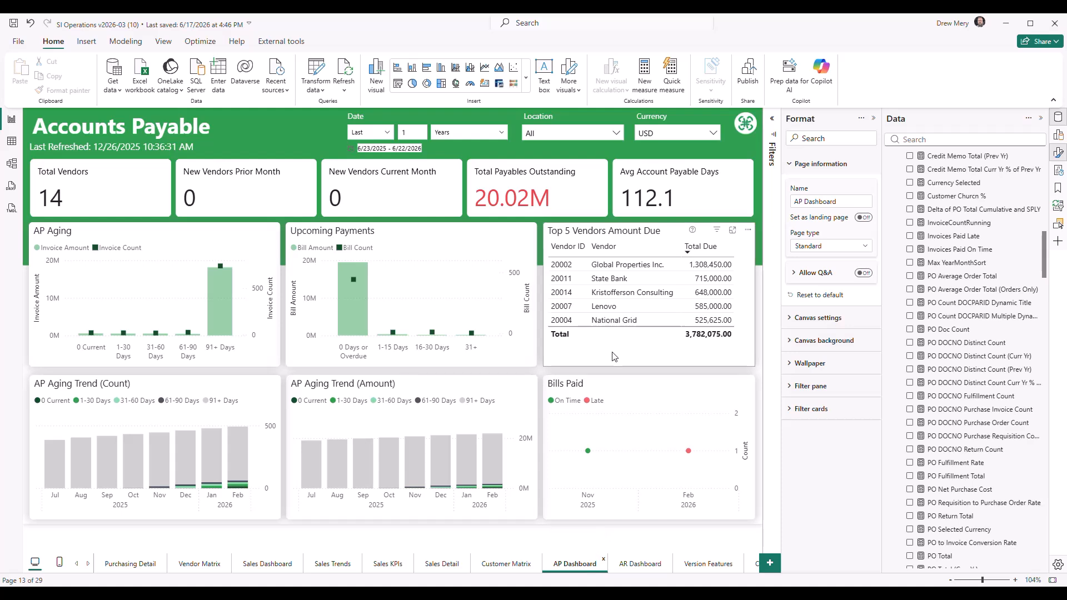
right_click(608, 281)
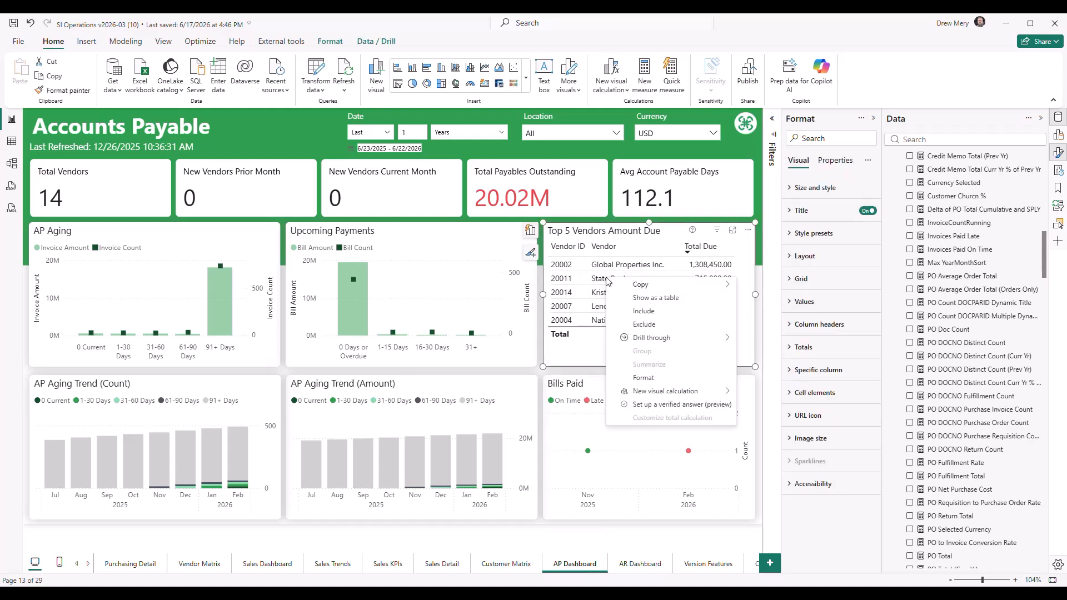
mouse_move(658, 344)
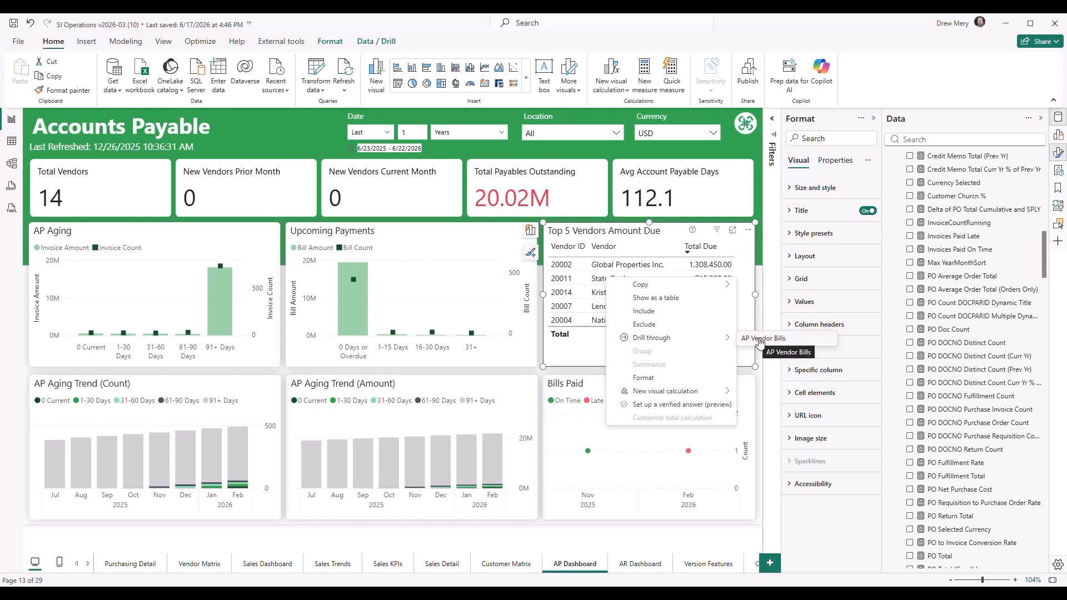
left_click(589, 350)
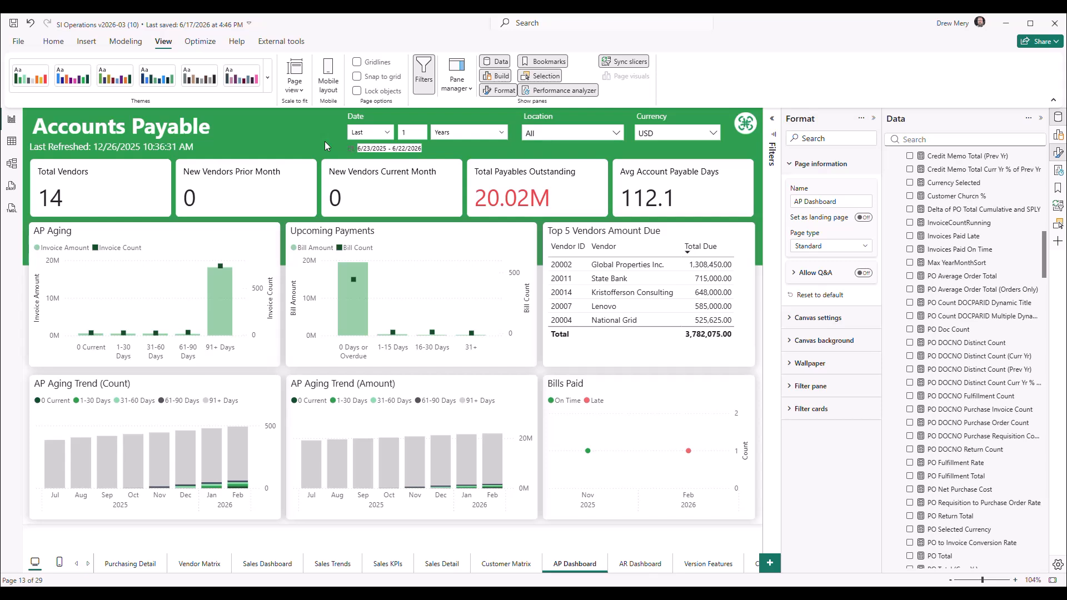
Examine the theme colors offered for the AP Aging chart's columns without changing the color.
left_click(198, 249)
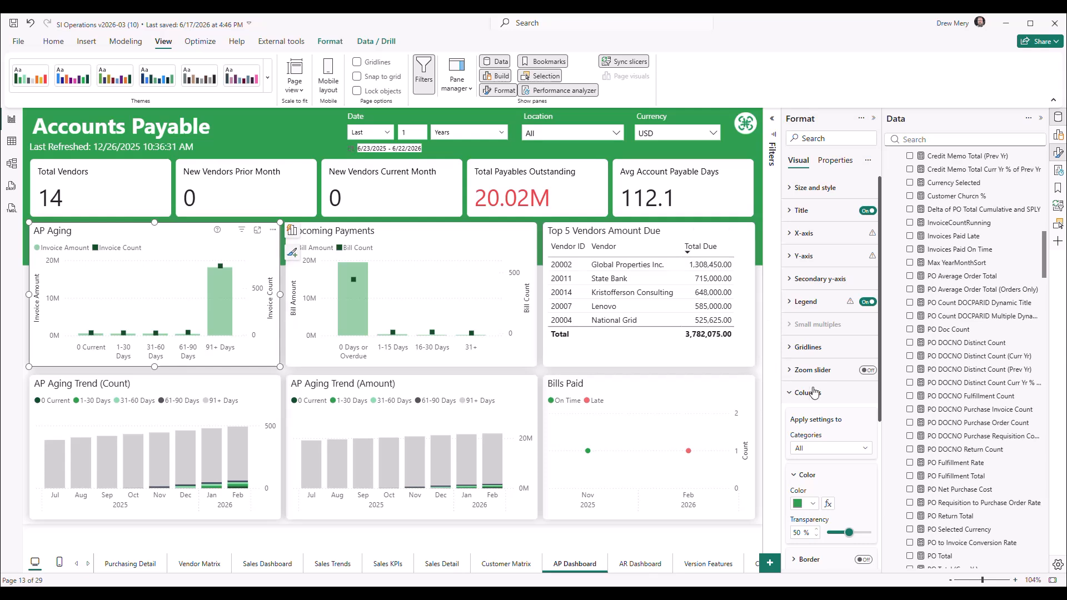
scroll(817, 366, "down", 5)
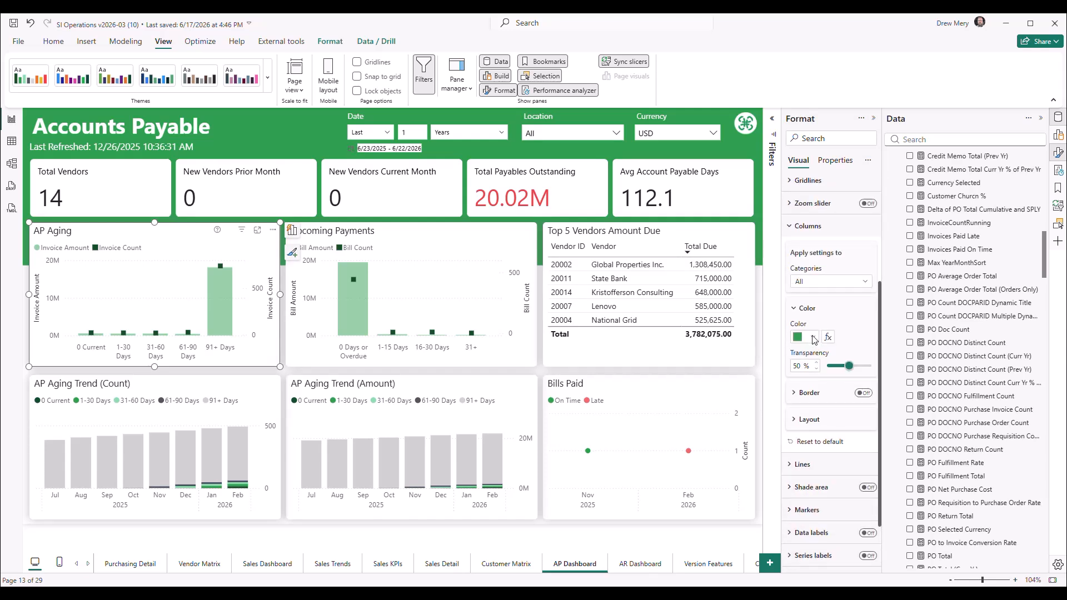
left_click(813, 337)
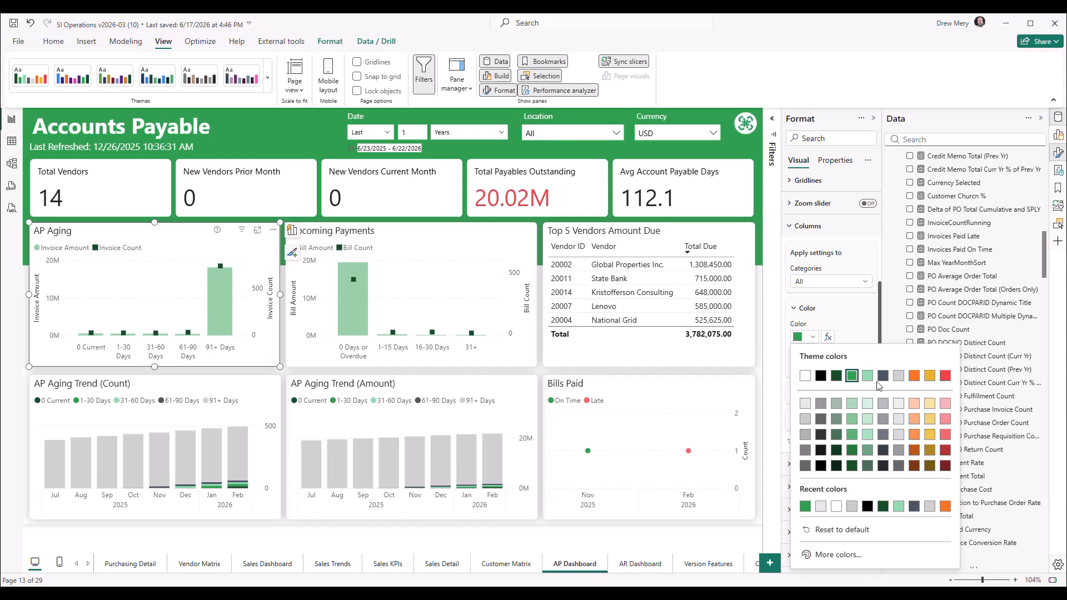
left_click(861, 320)
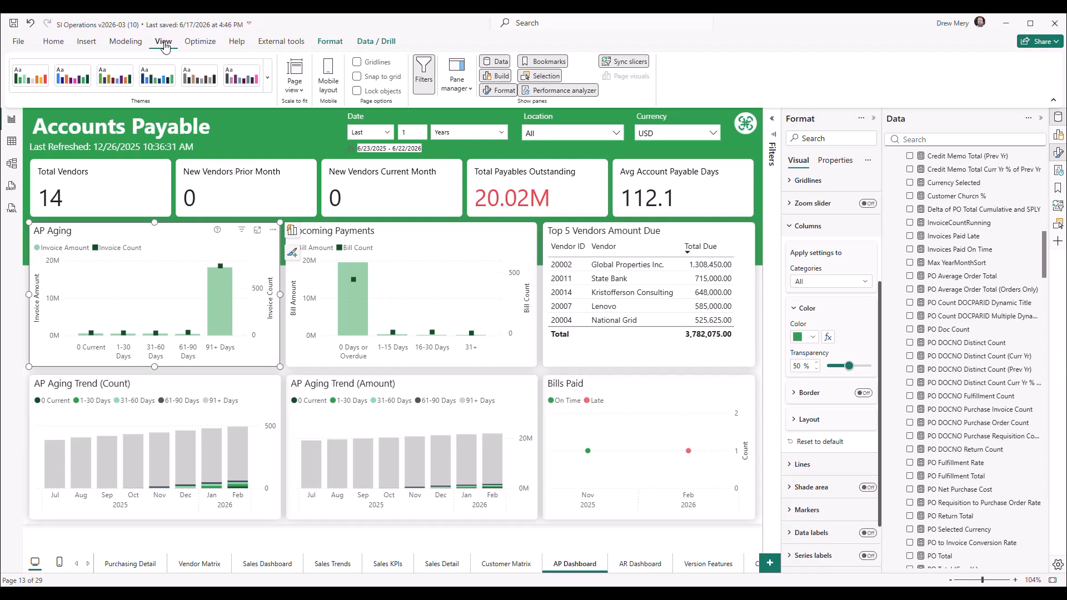
View the full set of available report themes, and close it without applying one.
left_click(268, 82)
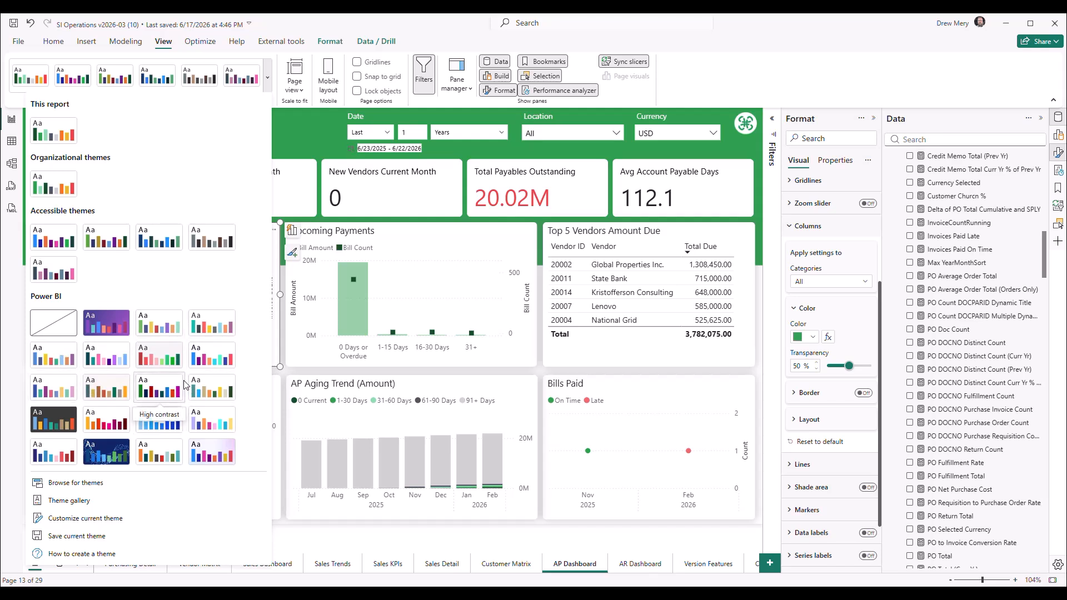
left_click(326, 222)
left_click(327, 218)
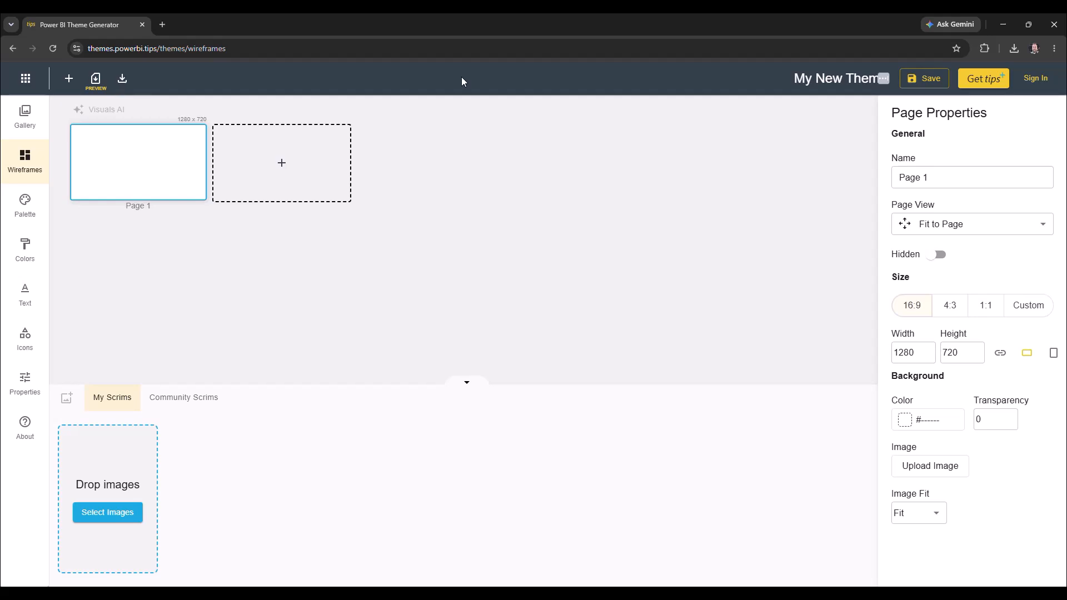
In the Power BI Theme Generator in the browser, browse the full list of global theme properties.
left_click(28, 387)
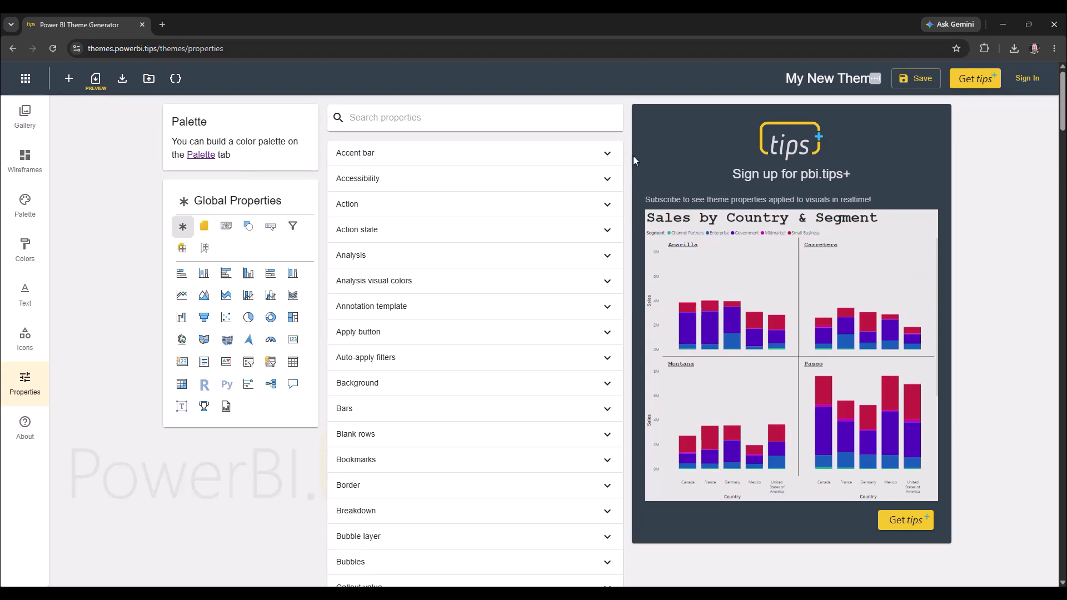
scroll(628, 167, "down", 10)
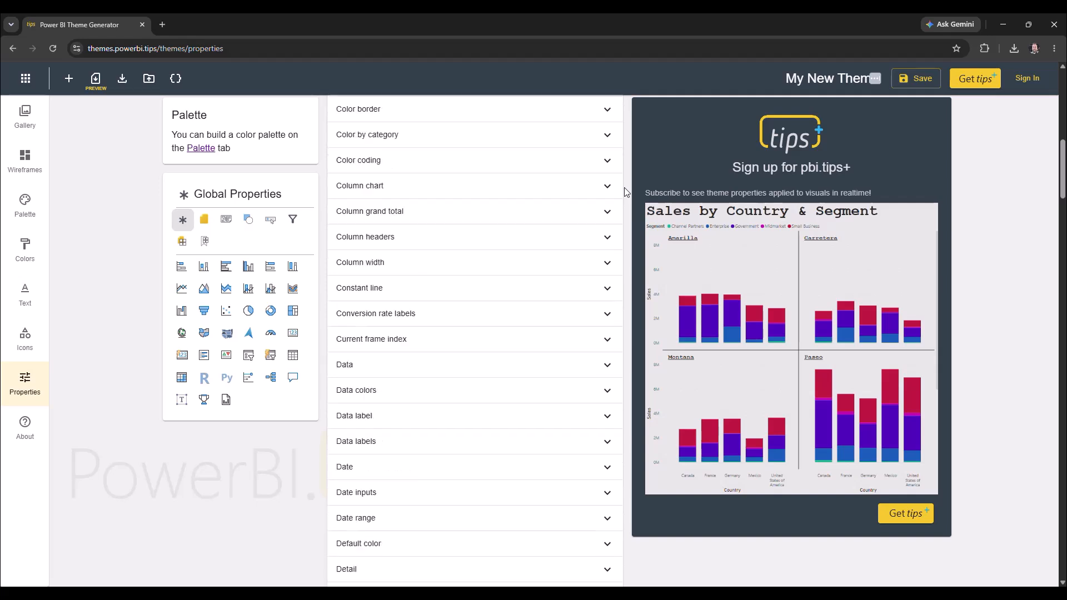
scroll(625, 192, "down", 9)
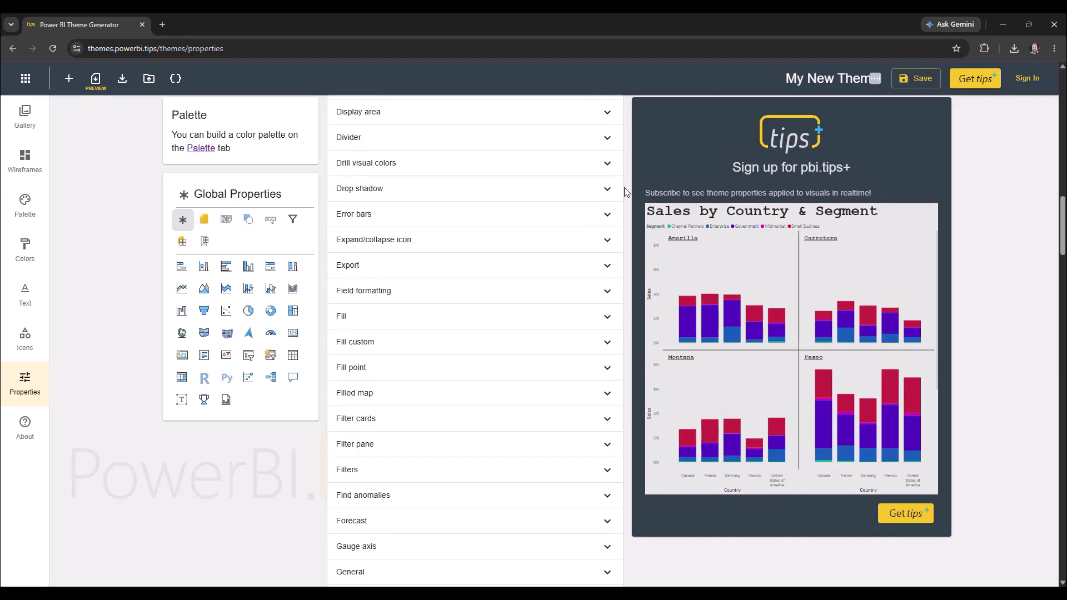
scroll(625, 192, "down", 8)
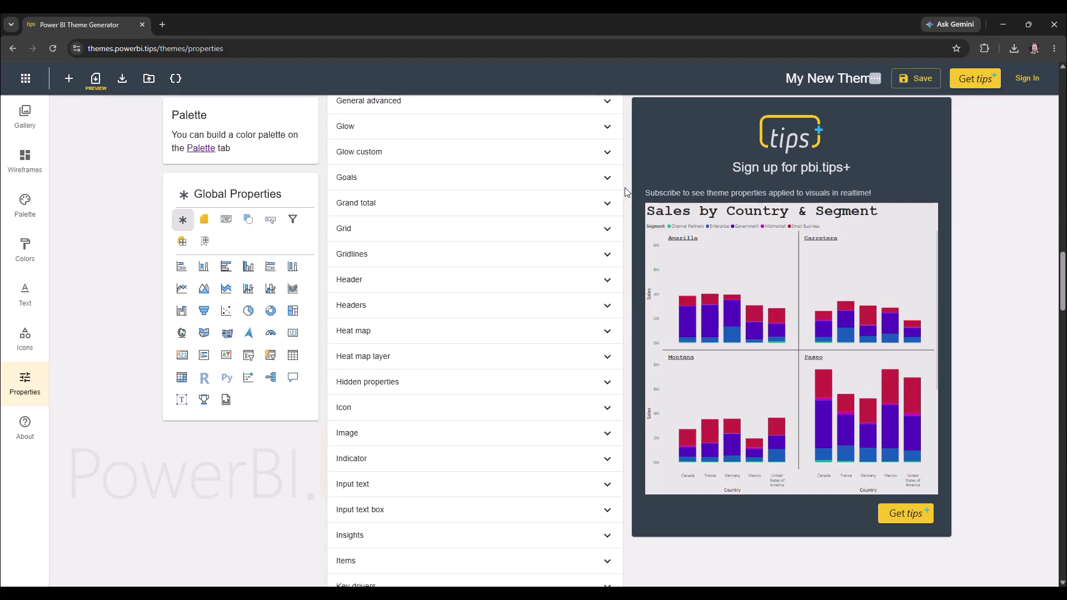
scroll(625, 191, "down", 5)
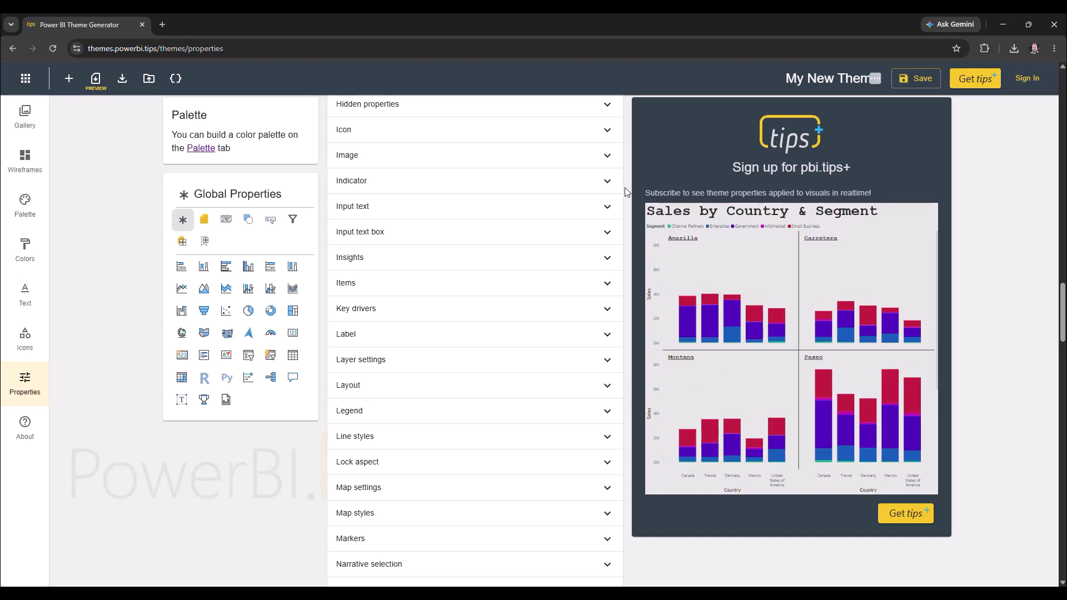
scroll(626, 192, "down", 8)
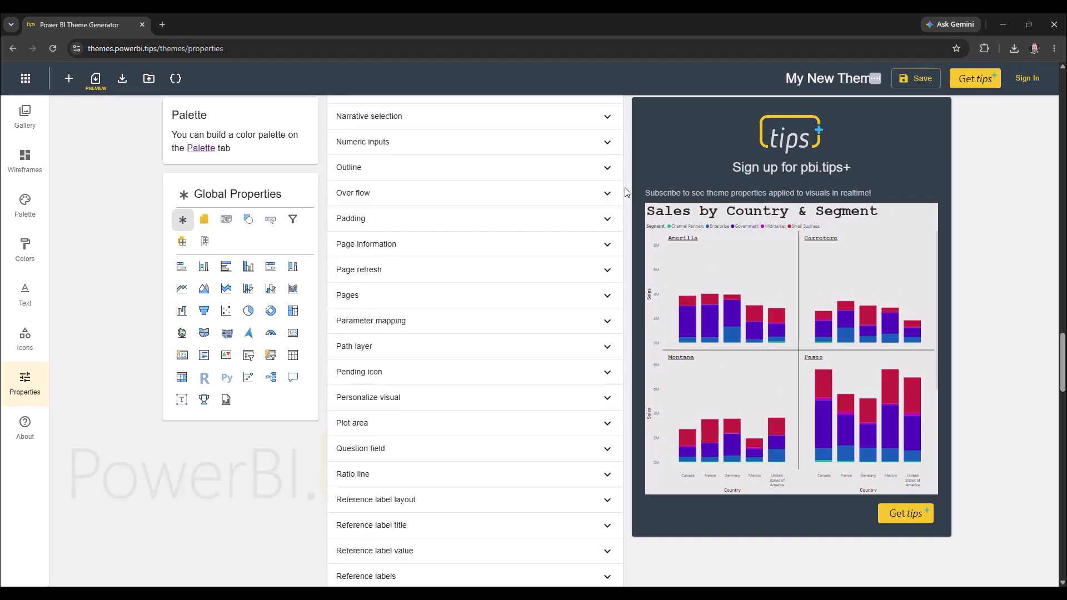
scroll(625, 191, "down", 2)
scroll(625, 192, "up", 15)
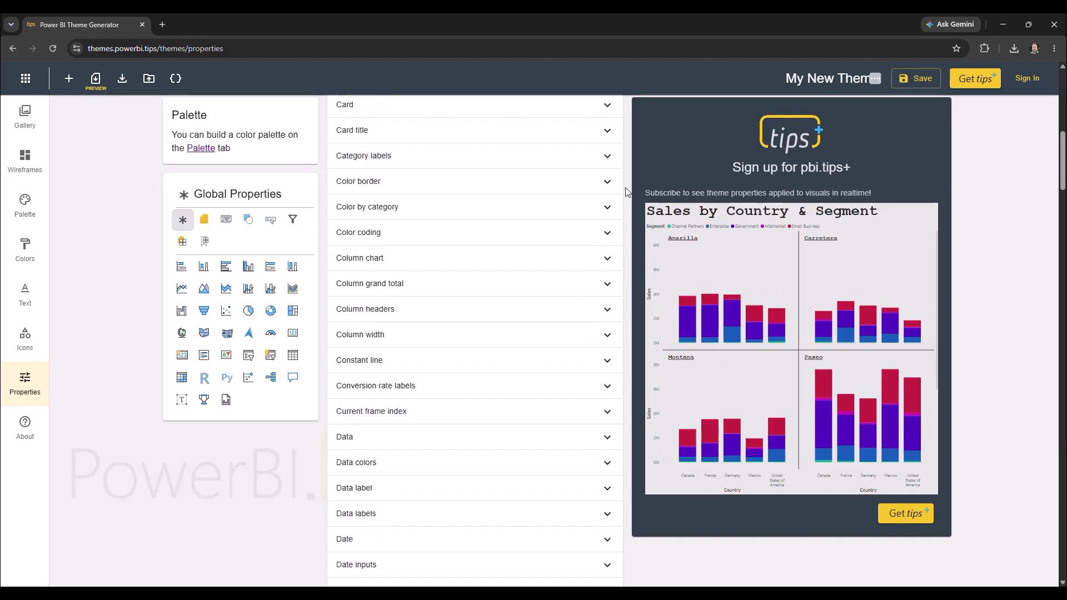
scroll(625, 192, "up", 4)
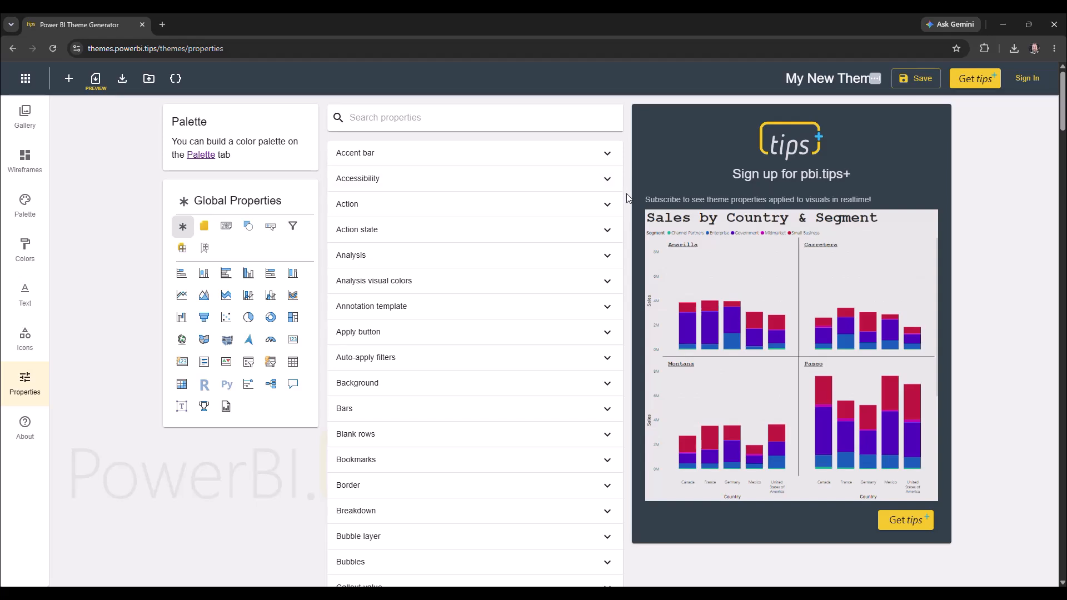
Review the individual settings of the Accent bar, Background and Bars property groups in turn.
left_click(609, 155)
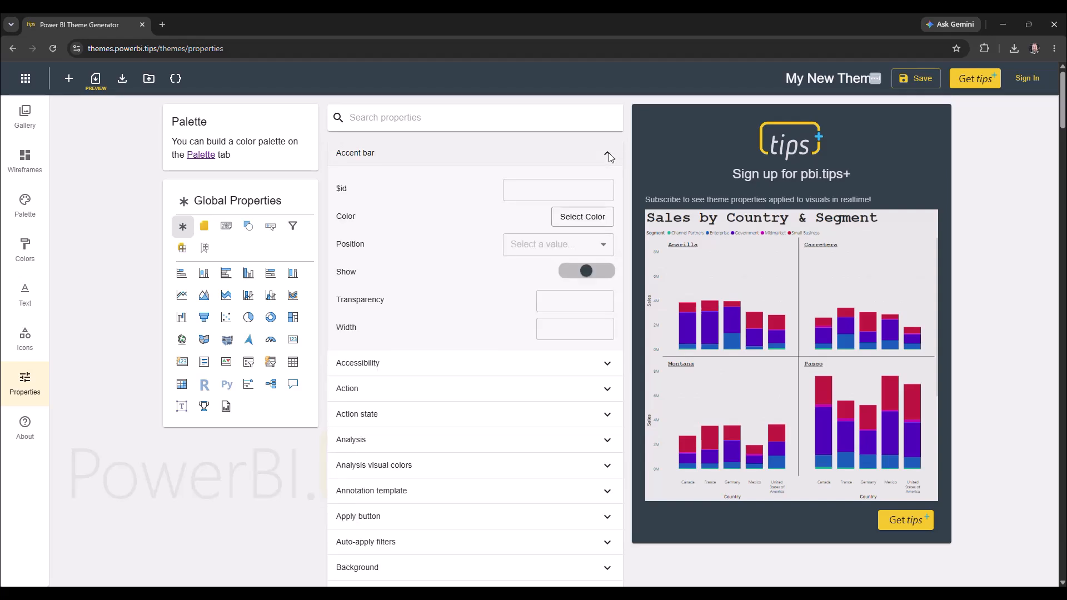
left_click(609, 156)
scroll(614, 200, "down", 1)
left_click(611, 329)
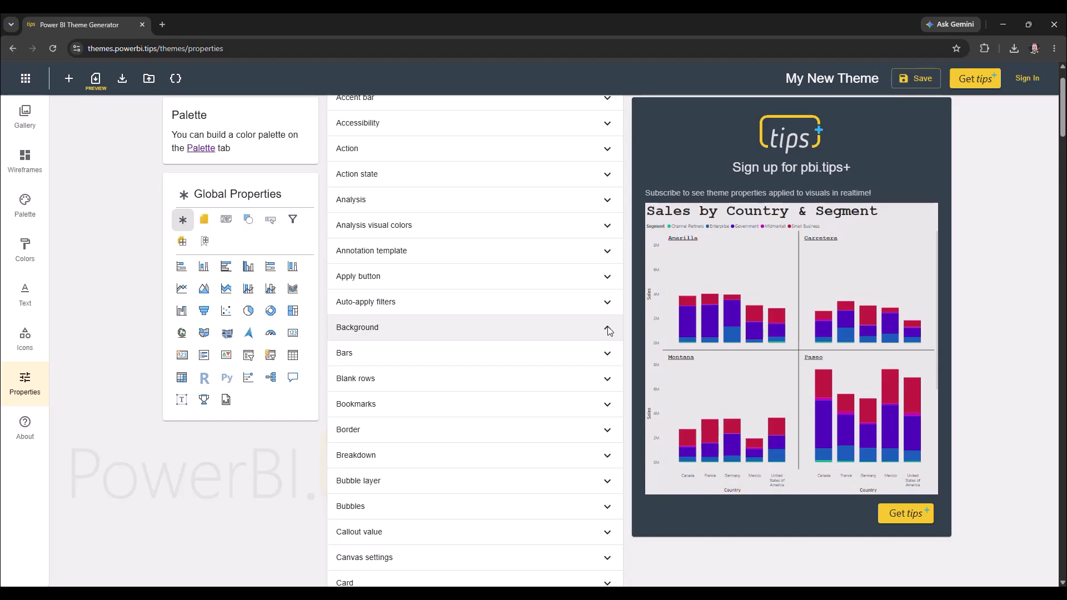
scroll(611, 330, "down", 2)
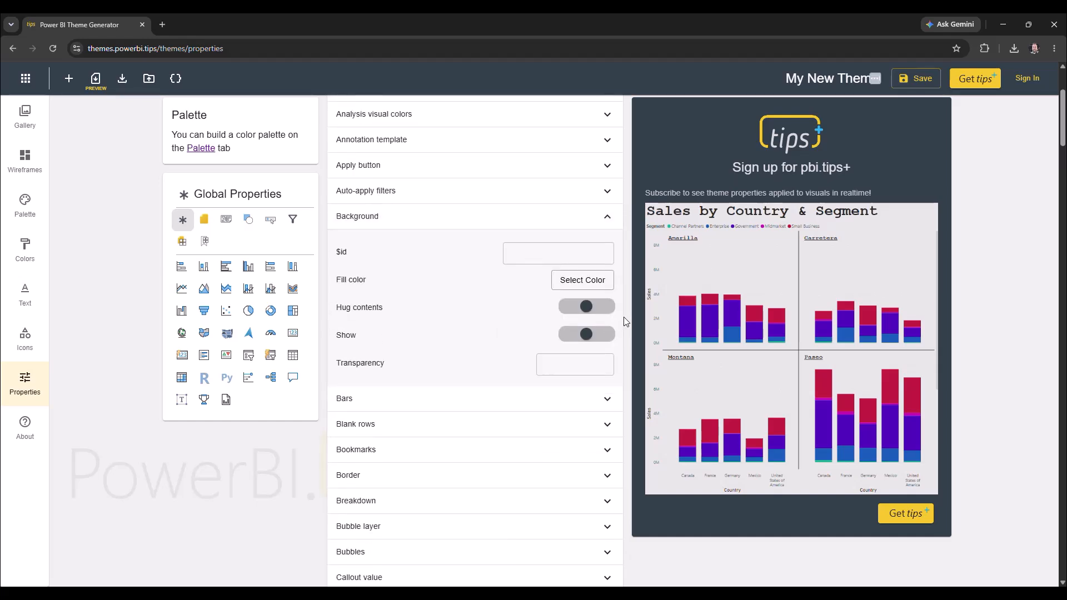
left_click(608, 217)
scroll(610, 220, "down", 1)
left_click(608, 189)
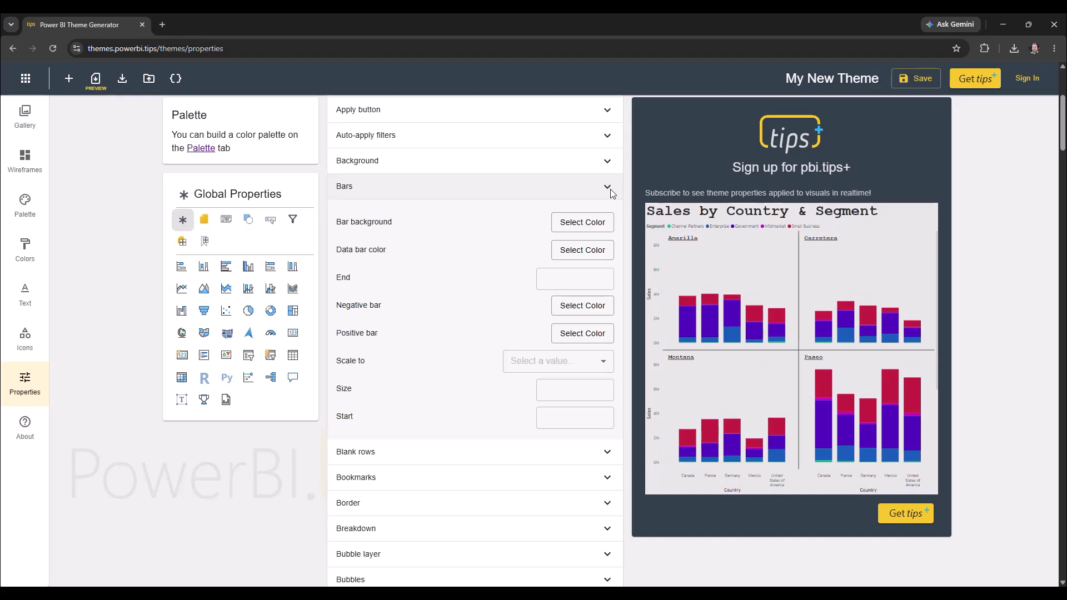
Collapse the Bars property group, look through the remaining global properties, and display the theme properties for the Stacked Bar Chart.
left_click(610, 189)
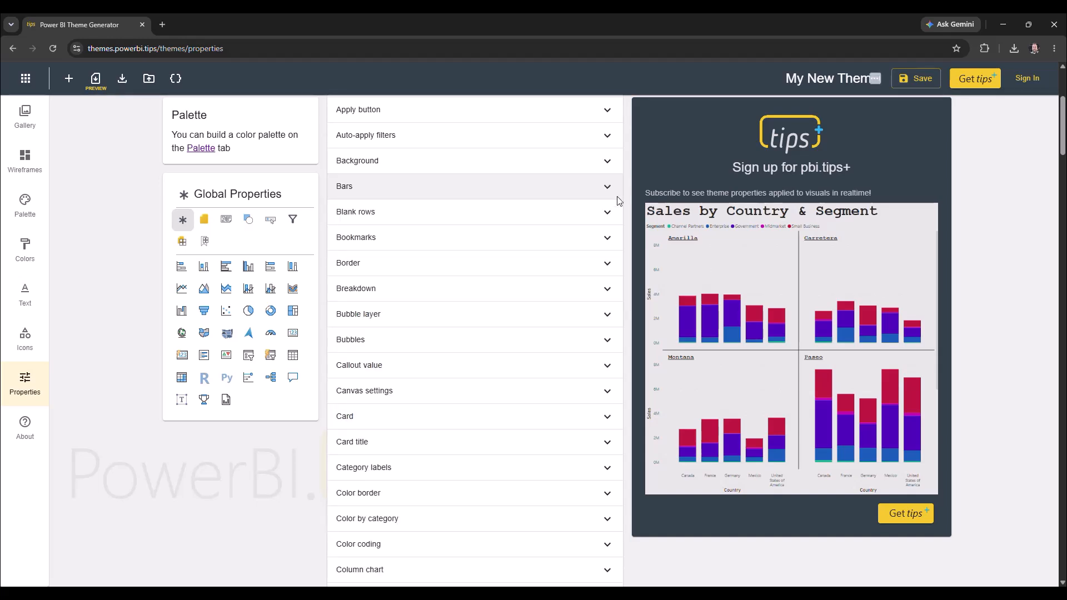
scroll(619, 200, "down", 1)
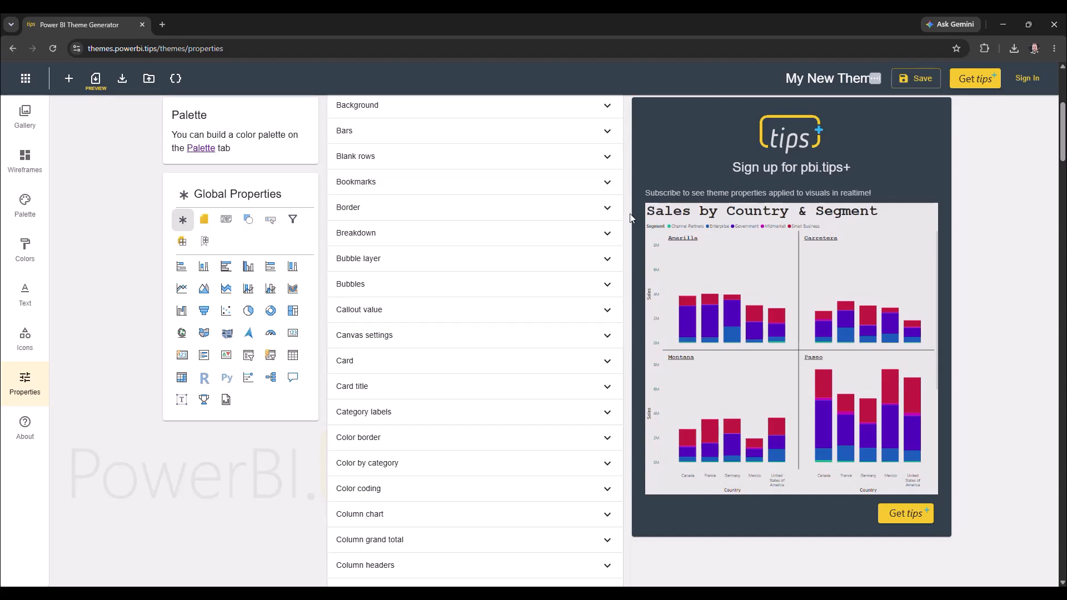
scroll(631, 219, "down", 1)
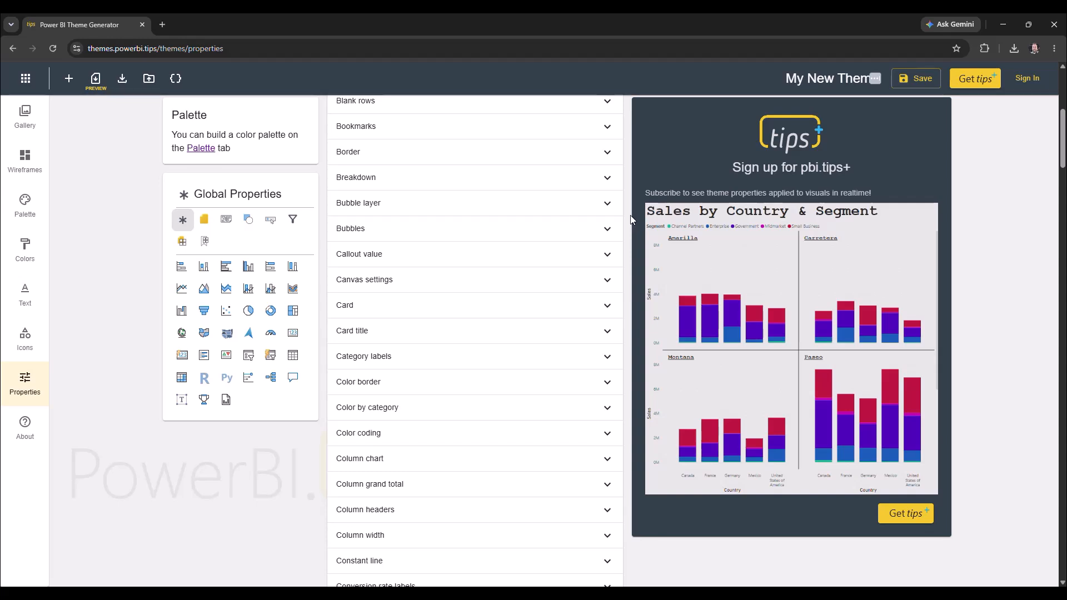
left_click(180, 269)
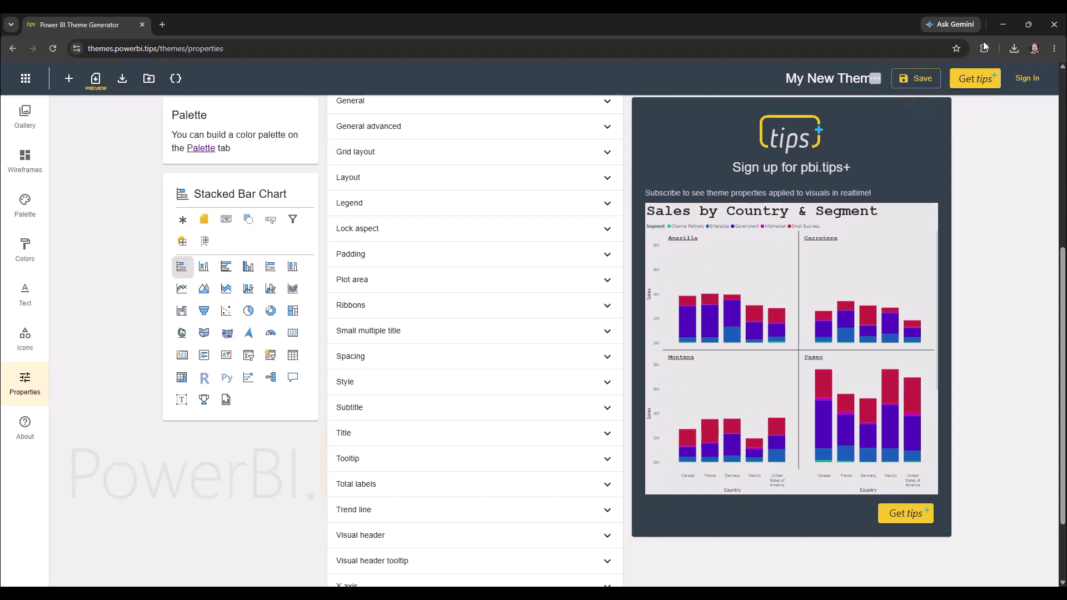
Return to the Power BI Desktop report, open the online theme gallery from the theme options, and maximize its browser window.
left_click(1003, 25)
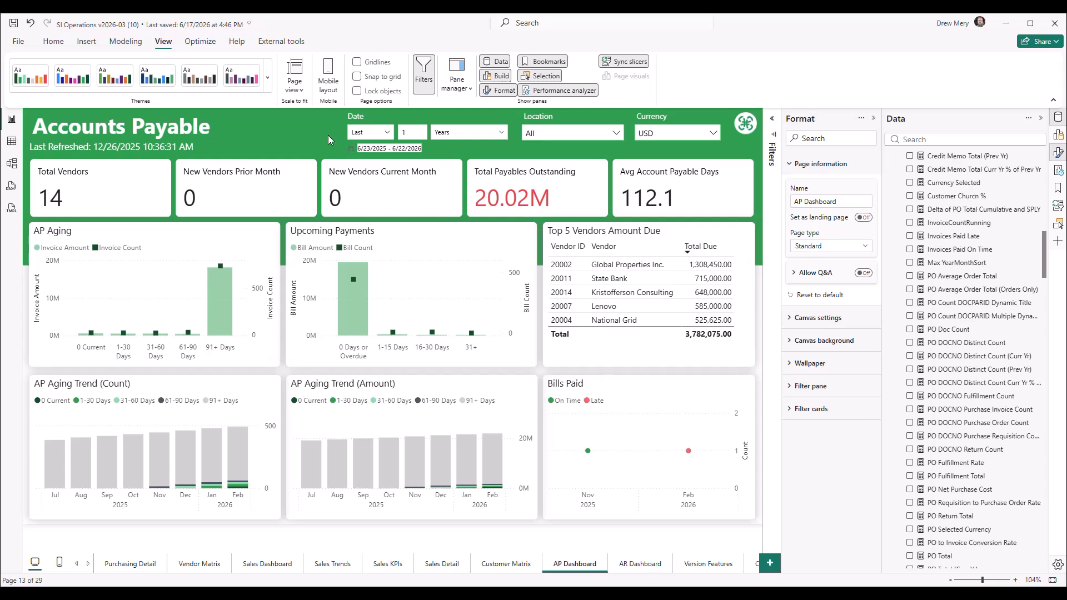
left_click(268, 83)
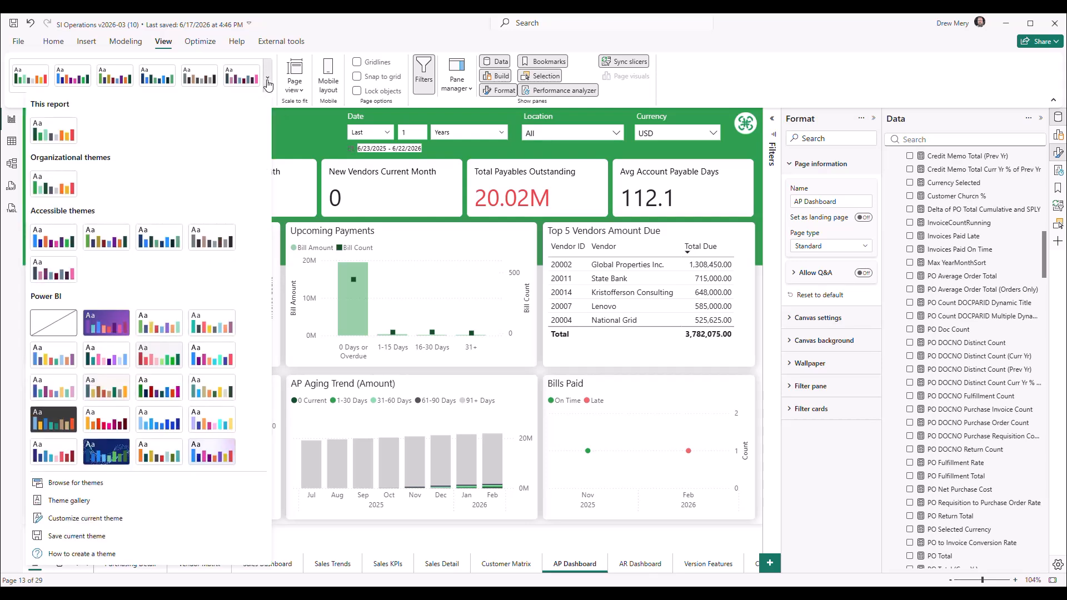
left_click(56, 502)
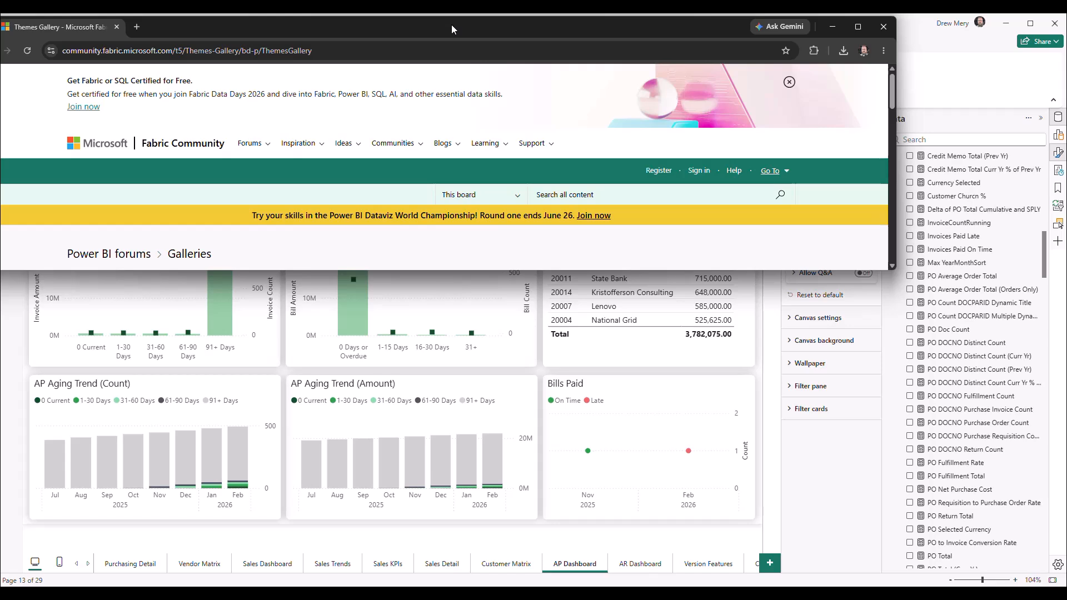
left_click_drag(452, 24, 495, 19)
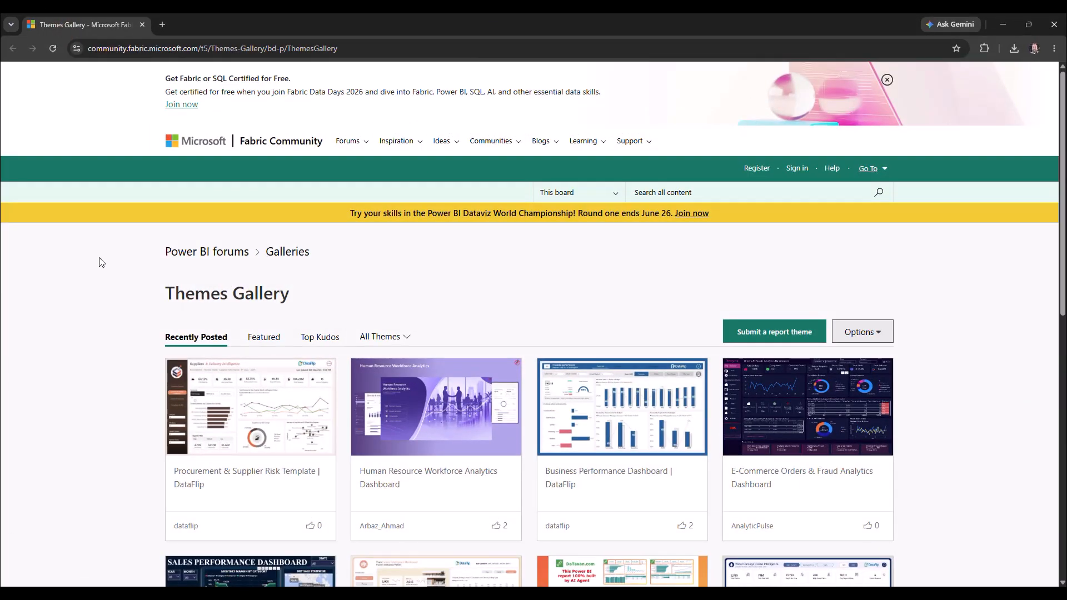
Browse the recently posted report themes on the first page of the Themes Gallery.
scroll(102, 262, "down", 3)
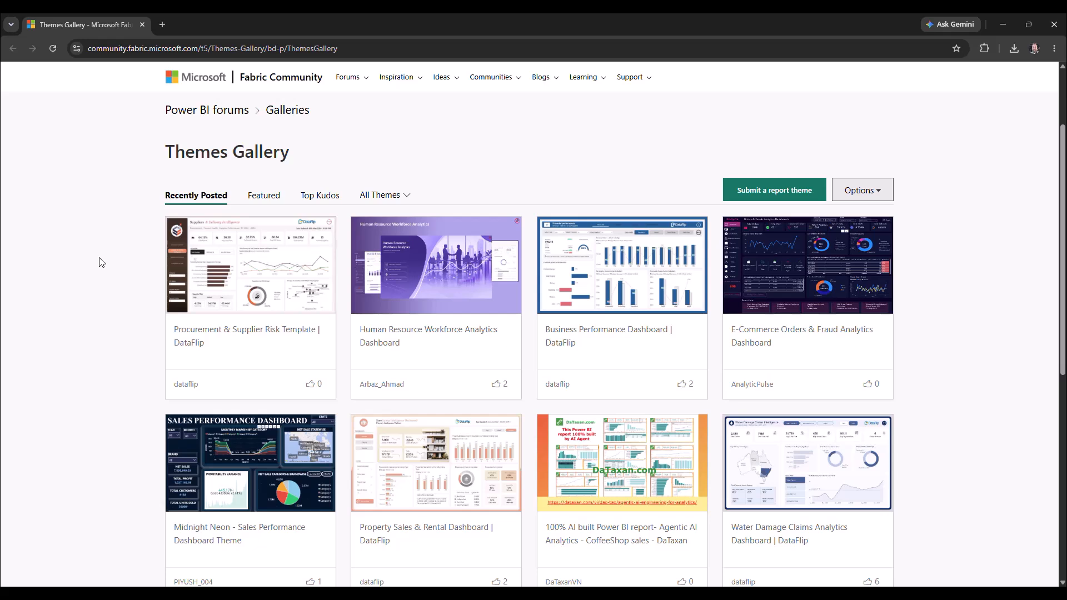
scroll(102, 263, "down", 1)
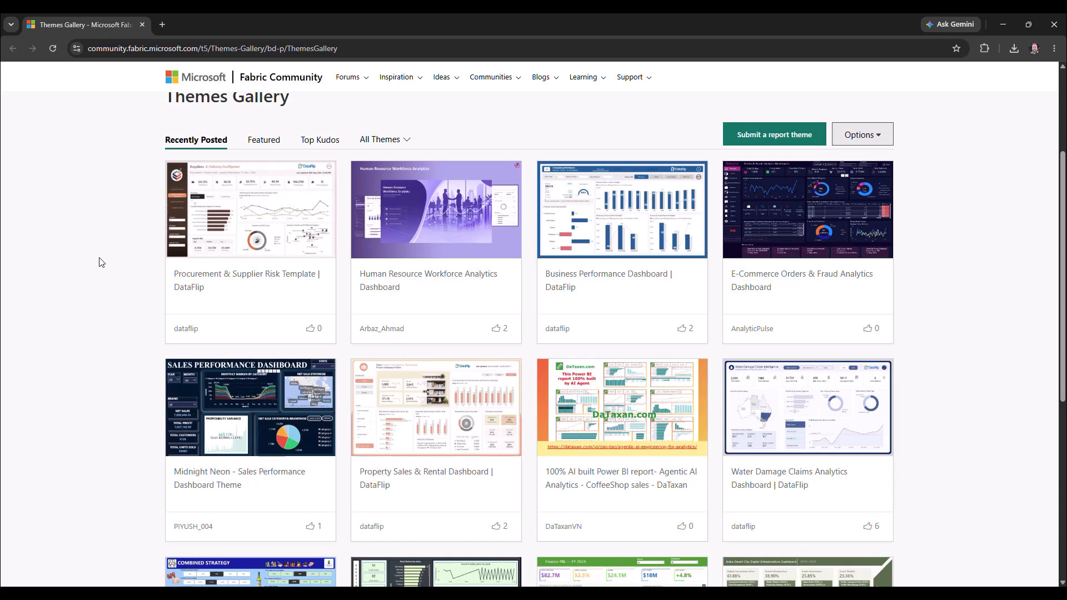
scroll(100, 263, "down", 2)
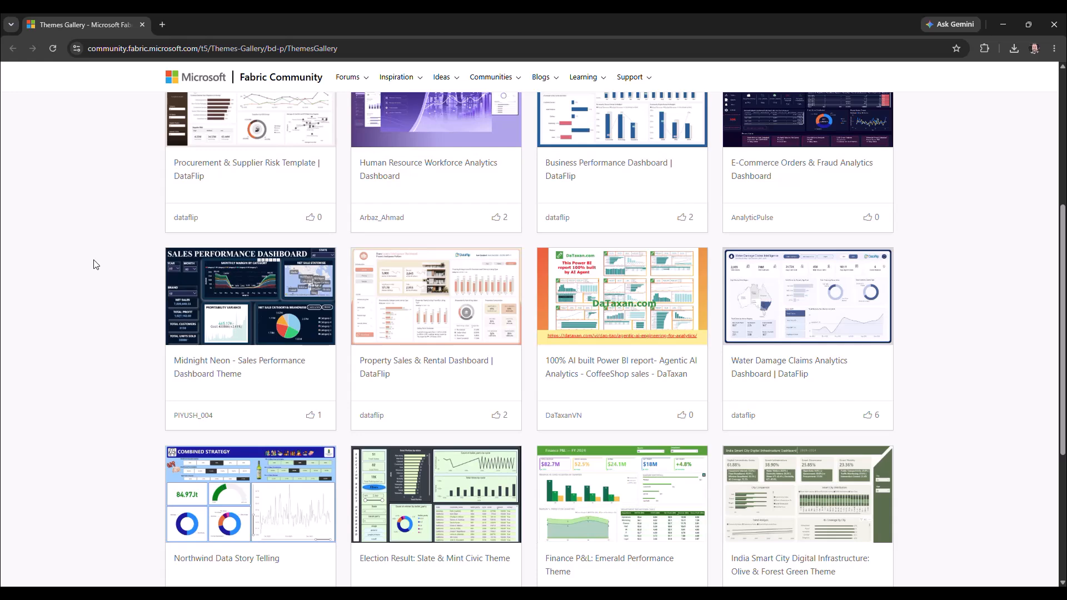
scroll(94, 265, "down", 3)
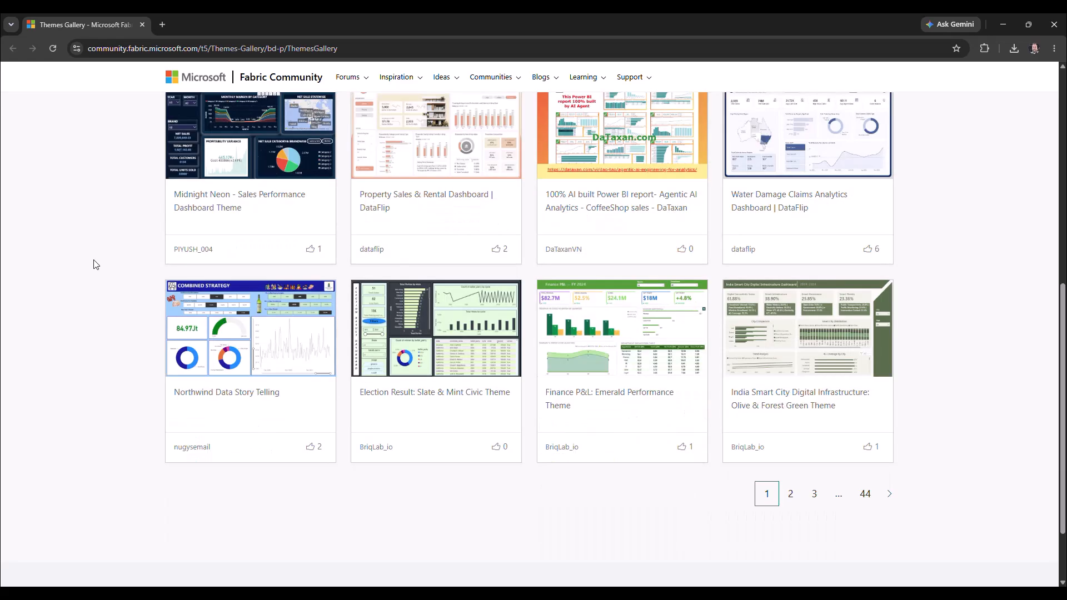
scroll(96, 265, "up", 3)
scroll(93, 264, "up", 2)
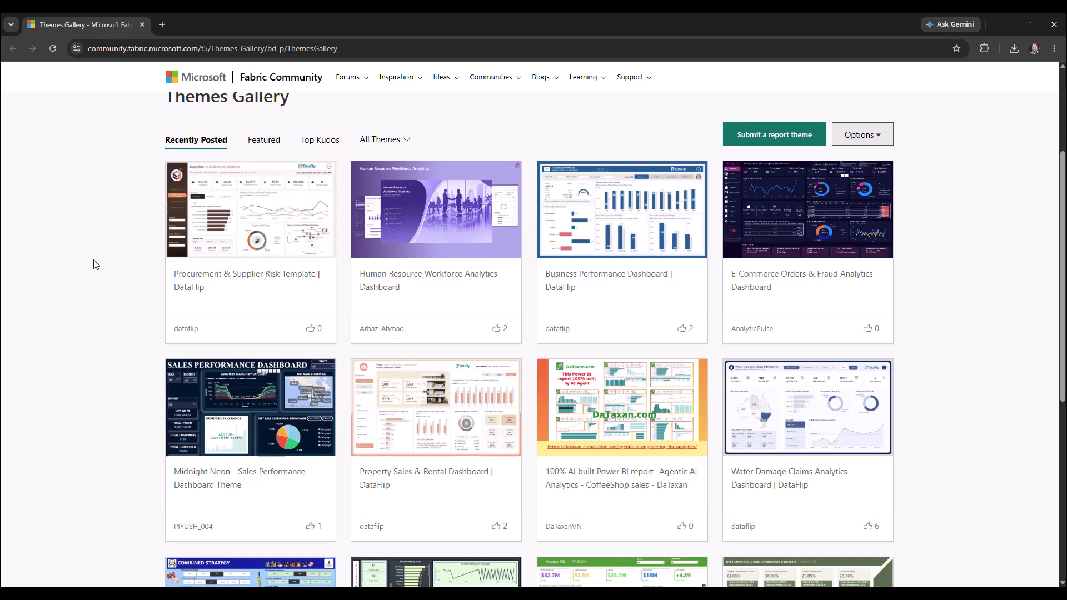
Open the Procurement & Supplier Risk Template preview, cross-filter its Executive Overview by the IT Software category, and clear that selection.
left_click(252, 205)
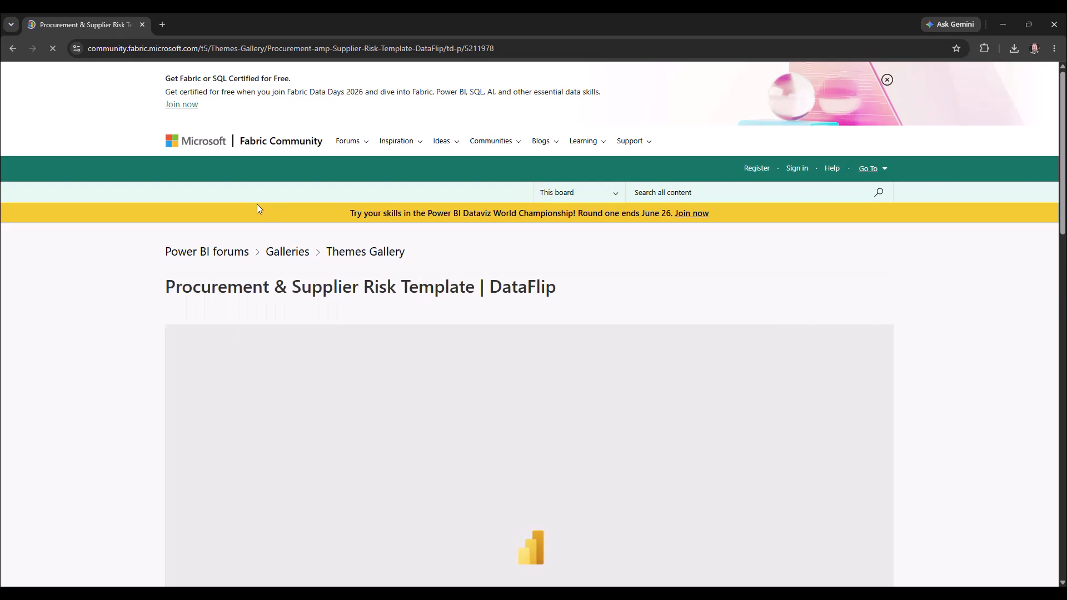
scroll(105, 272, "down", 3)
scroll(107, 273, "down", 1)
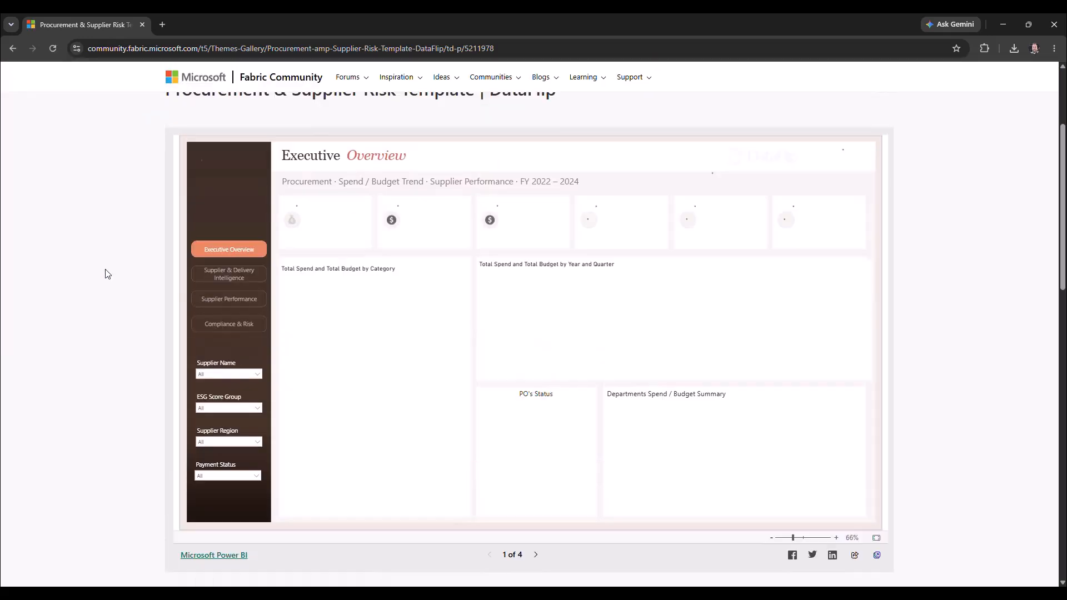
mouse_move(394, 303)
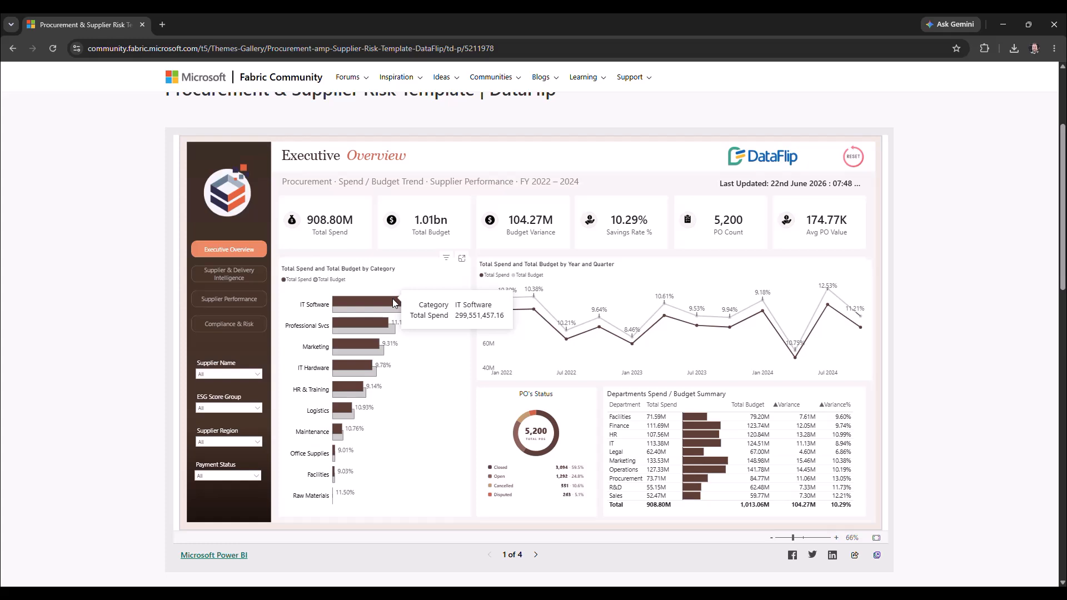
left_click(393, 301)
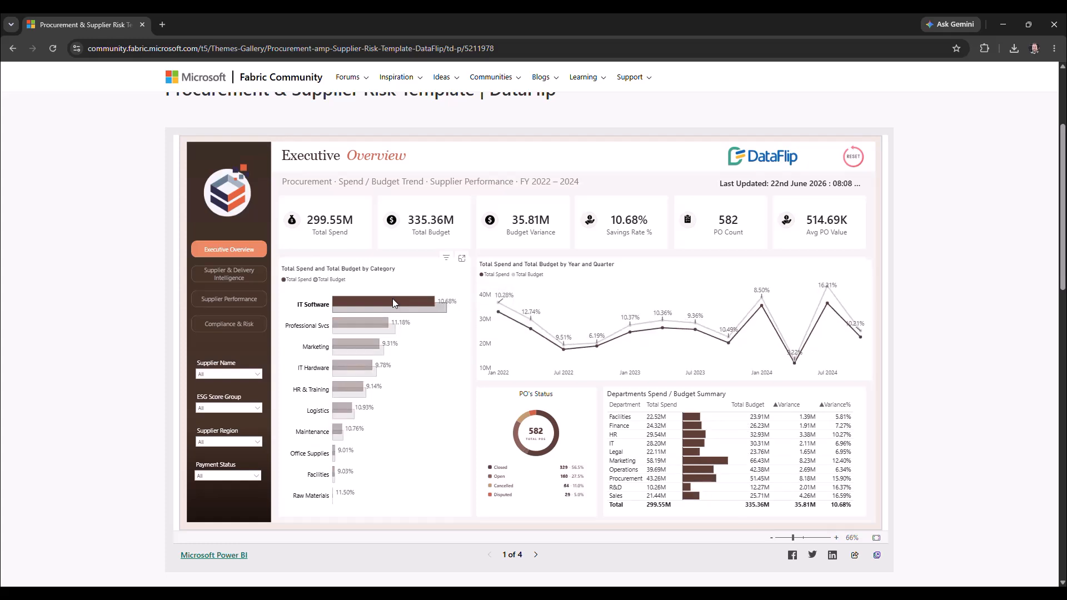
left_click(393, 301)
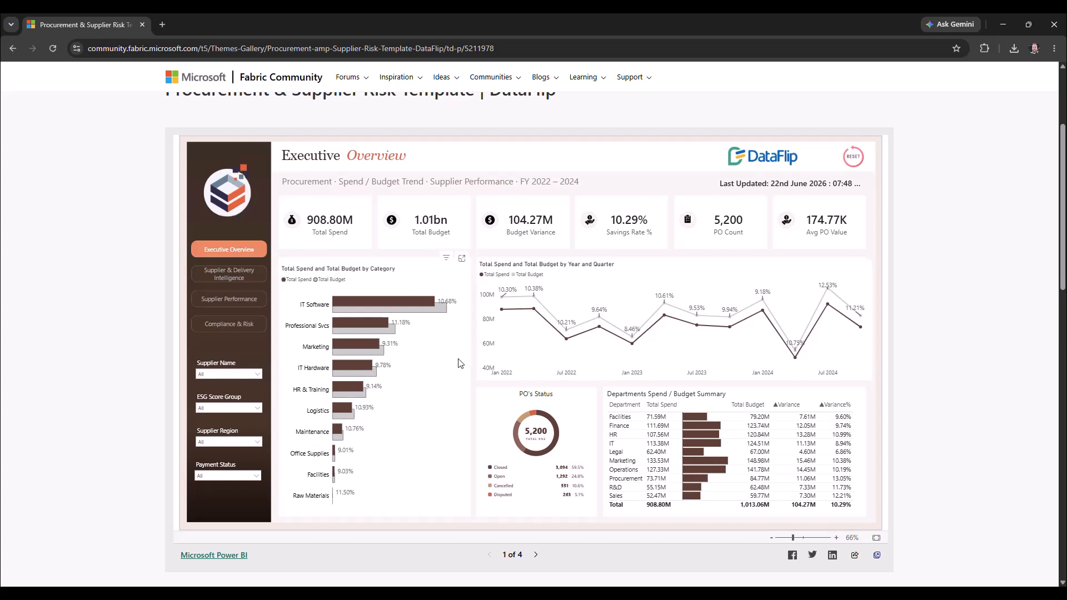
View the remaining pages of the Procurement & Supplier Risk Template through Compliance & Risk, and return to the Themes Gallery.
left_click(535, 555)
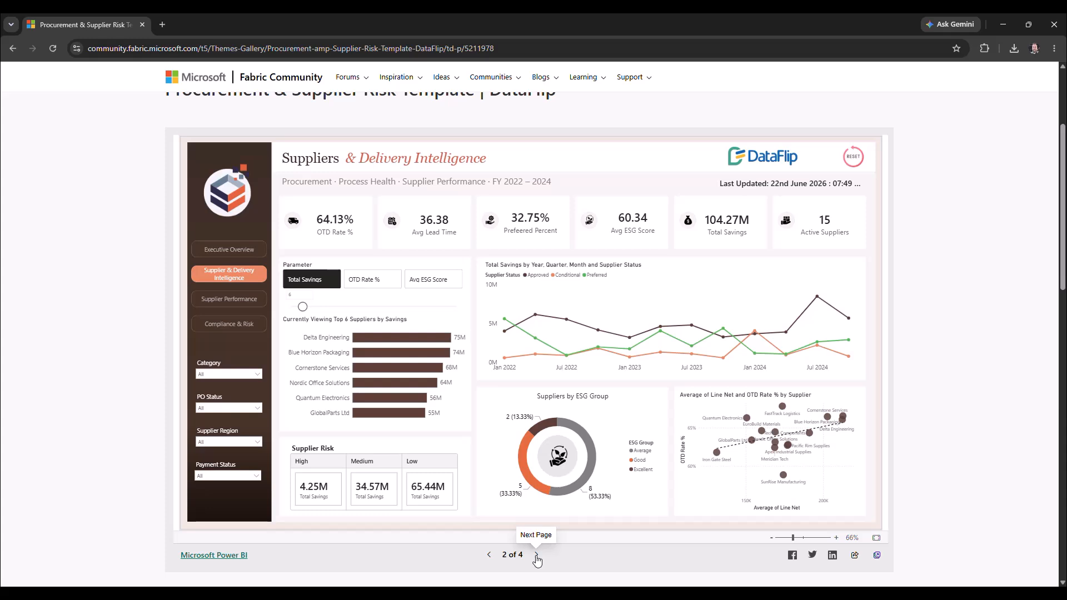
left_click(536, 555)
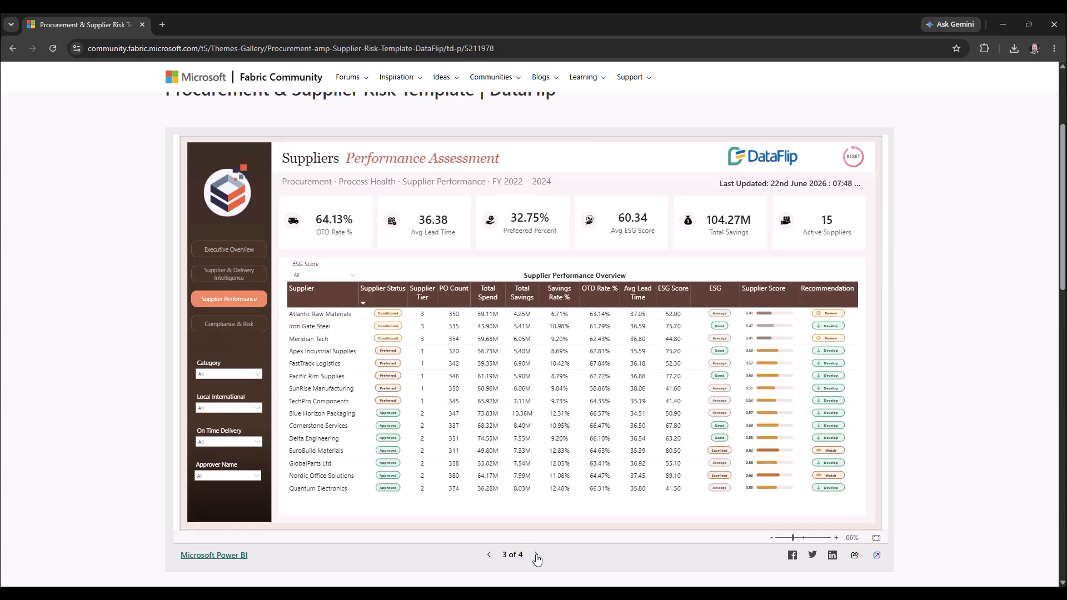
left_click(536, 555)
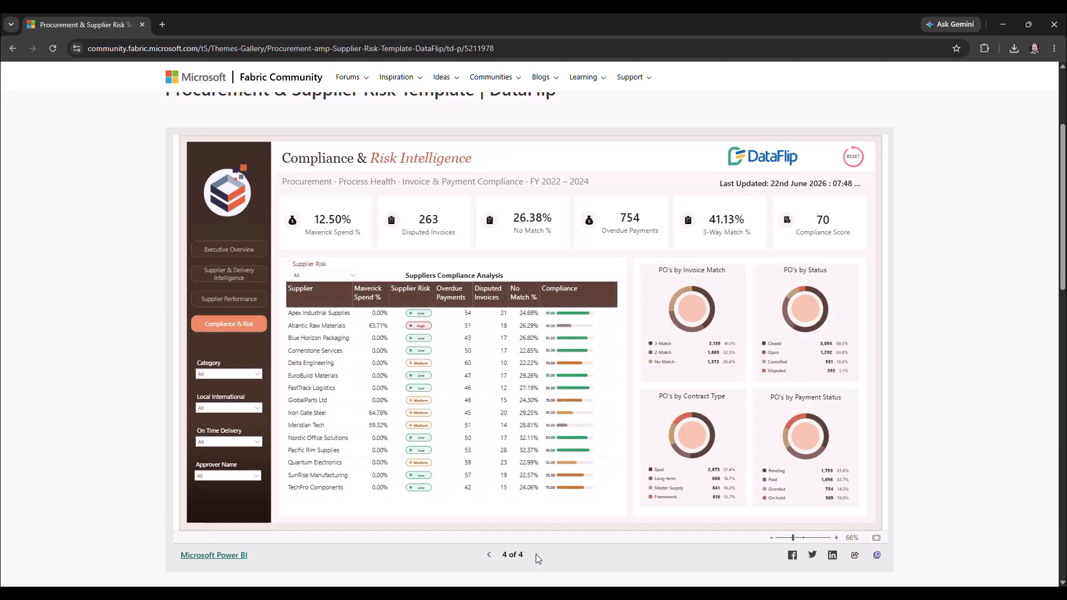
left_click(13, 49)
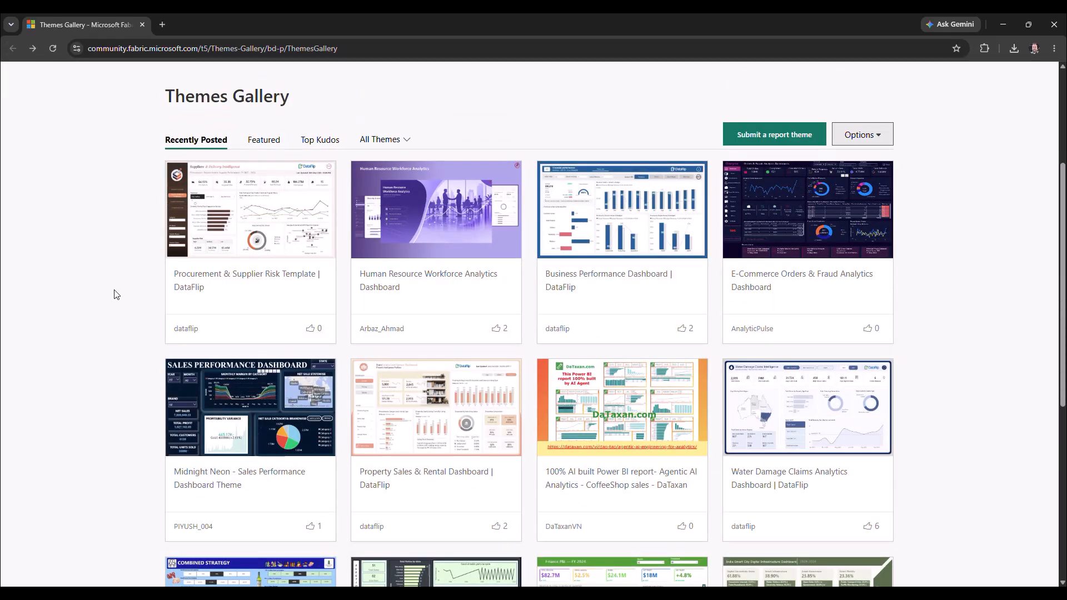
Go to page 2 of the Themes Gallery and look through the report themes listed there.
scroll(116, 295, "down", 6)
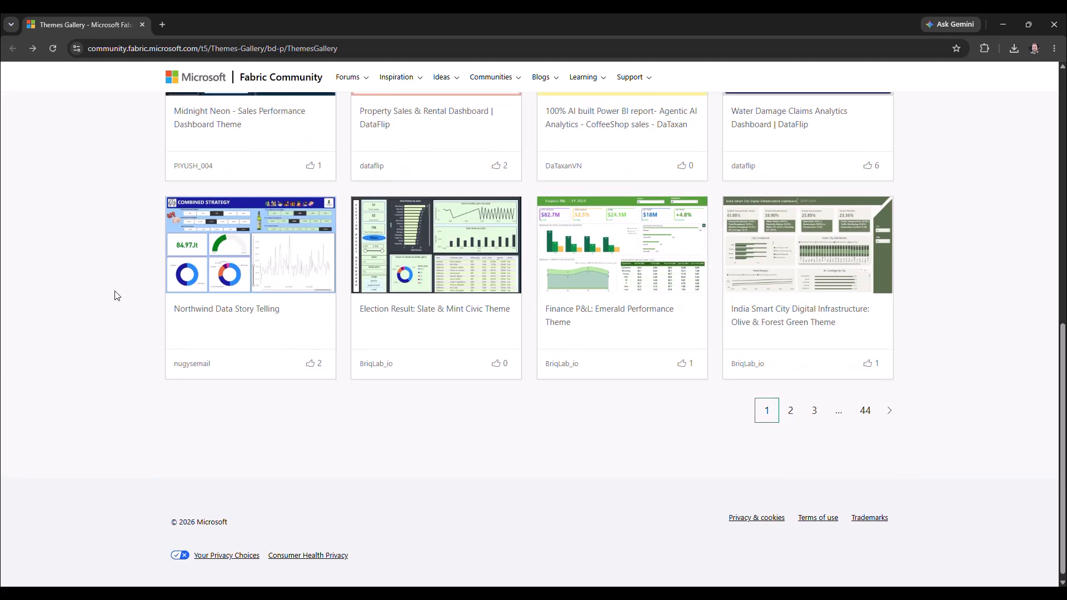
scroll(542, 435, "up", 2)
scroll(711, 492, "down", 1)
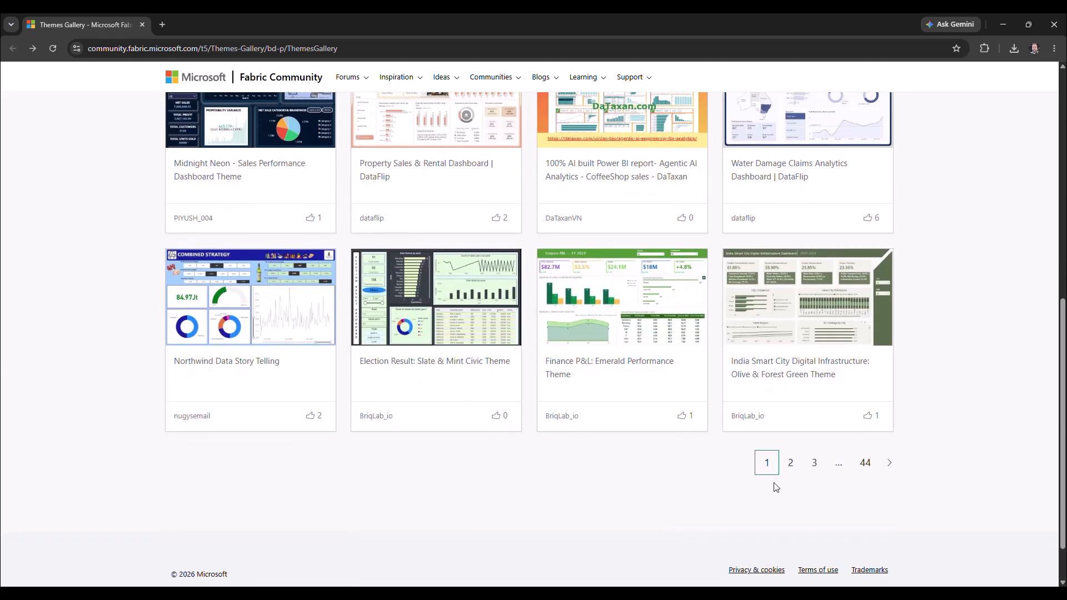
left_click(791, 465)
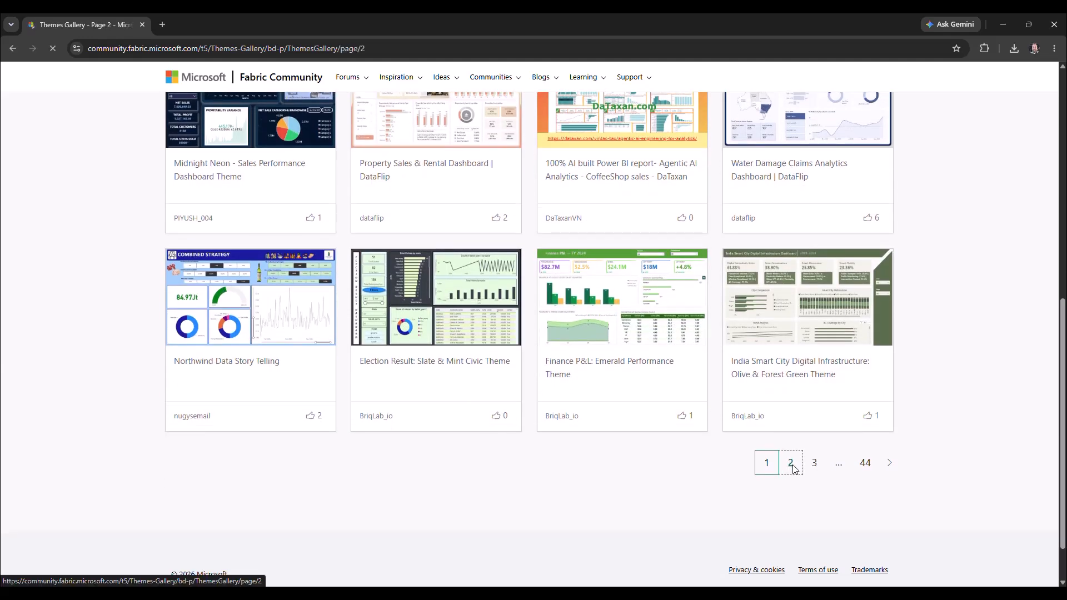
scroll(38, 378, "down", 4)
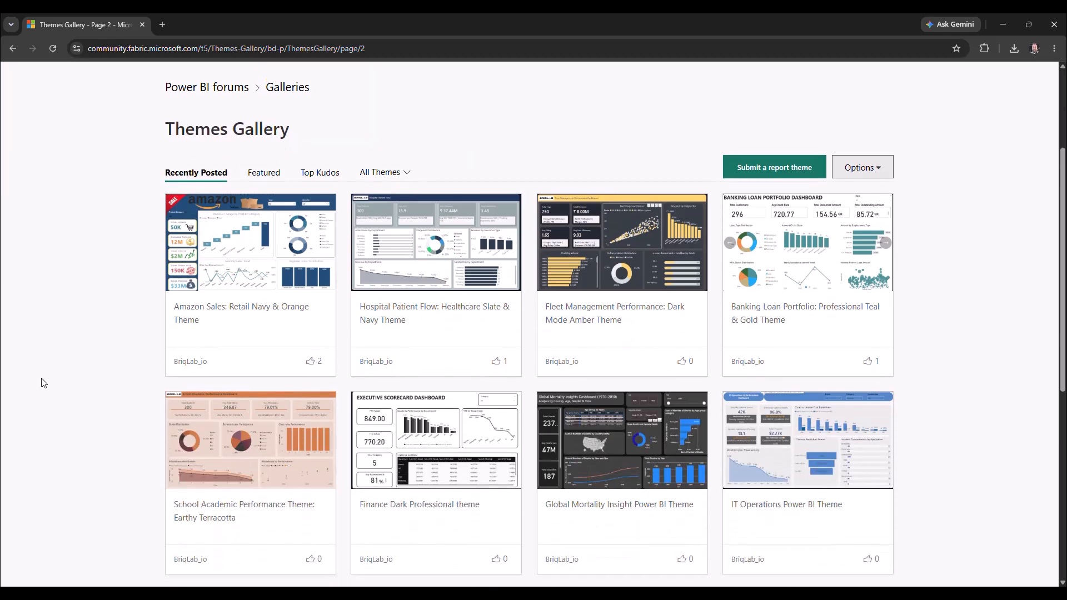
scroll(46, 384, "down", 3)
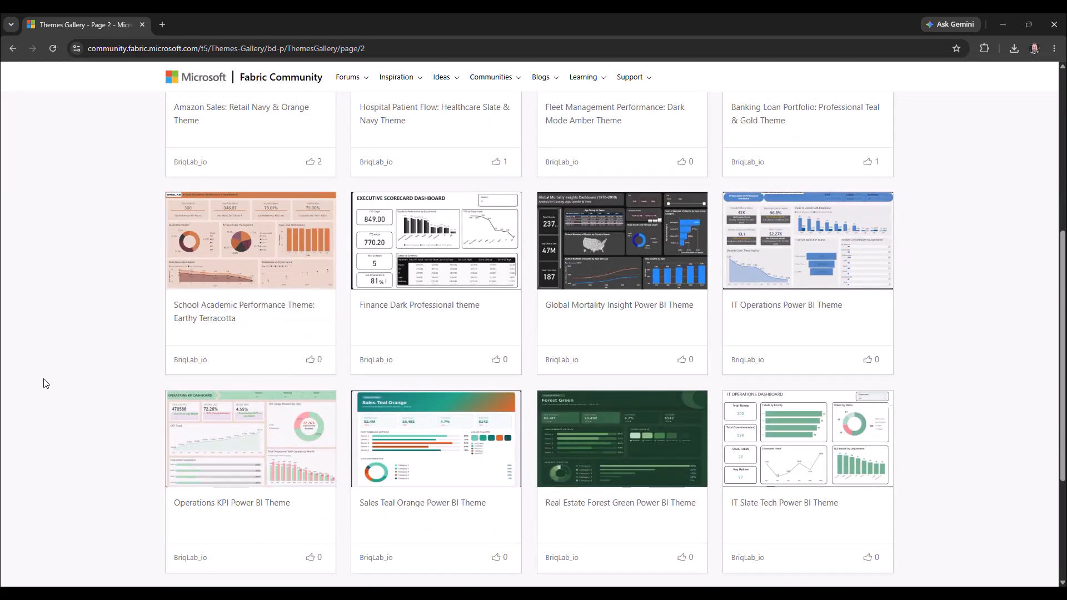
scroll(46, 384, "down", 1)
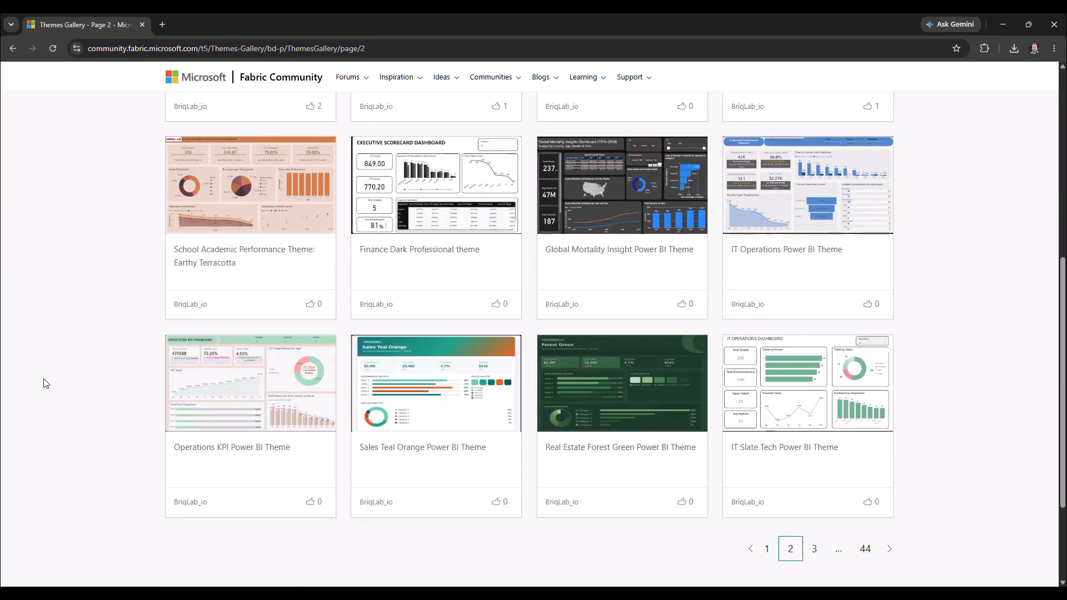